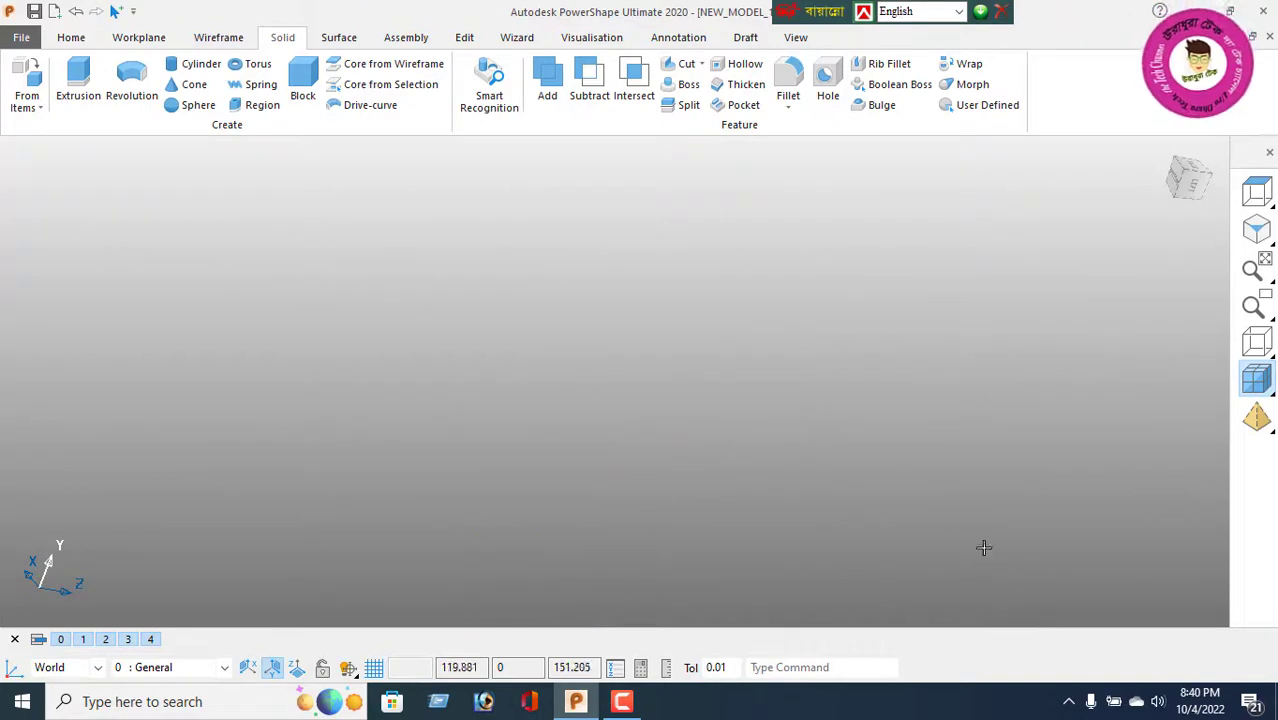
Step: Draw a horizontal line about 74 long in the top view
left_click(1262, 194)
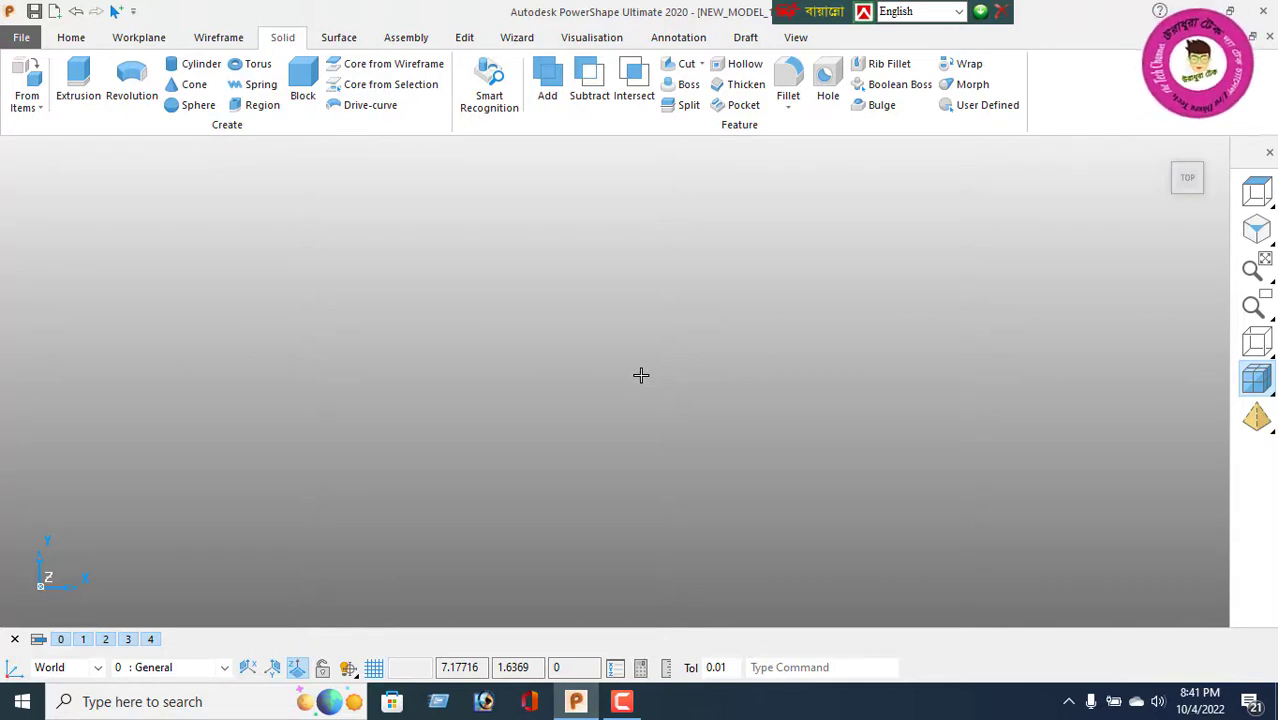
left_click(216, 37)
left_click(26, 85)
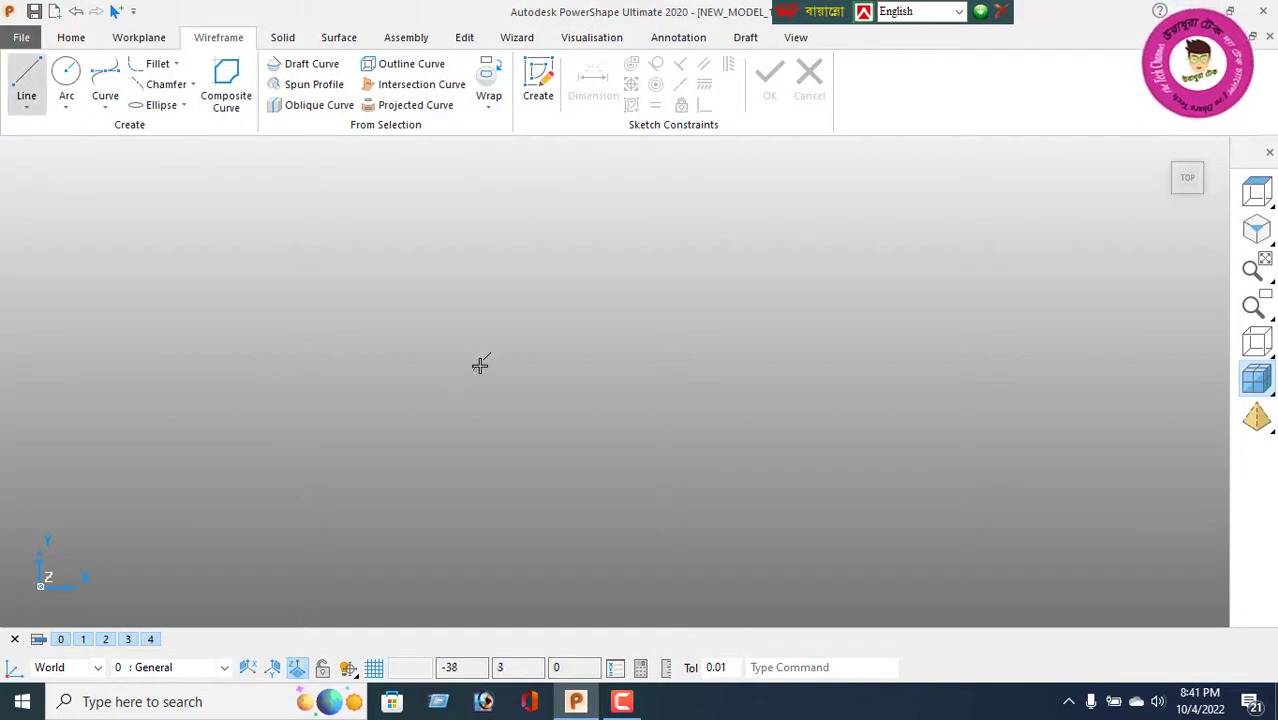
left_click(770, 348)
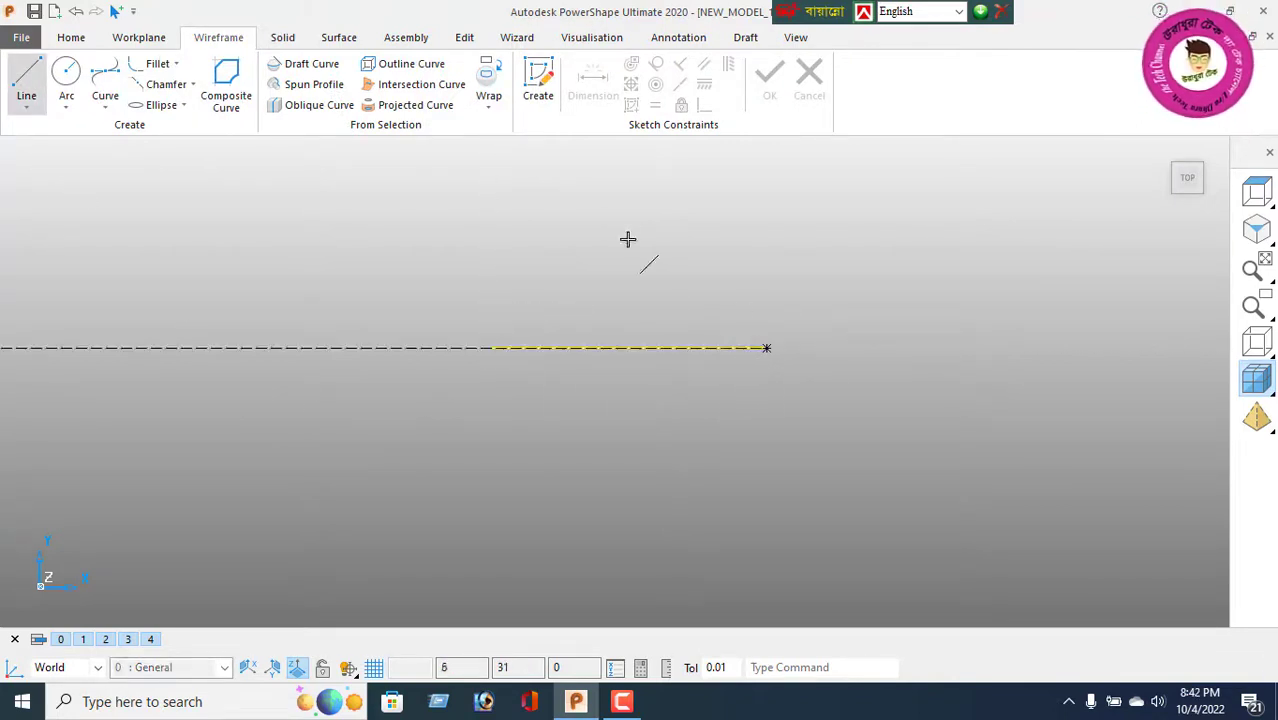
right_click(632, 238)
key("Escape")
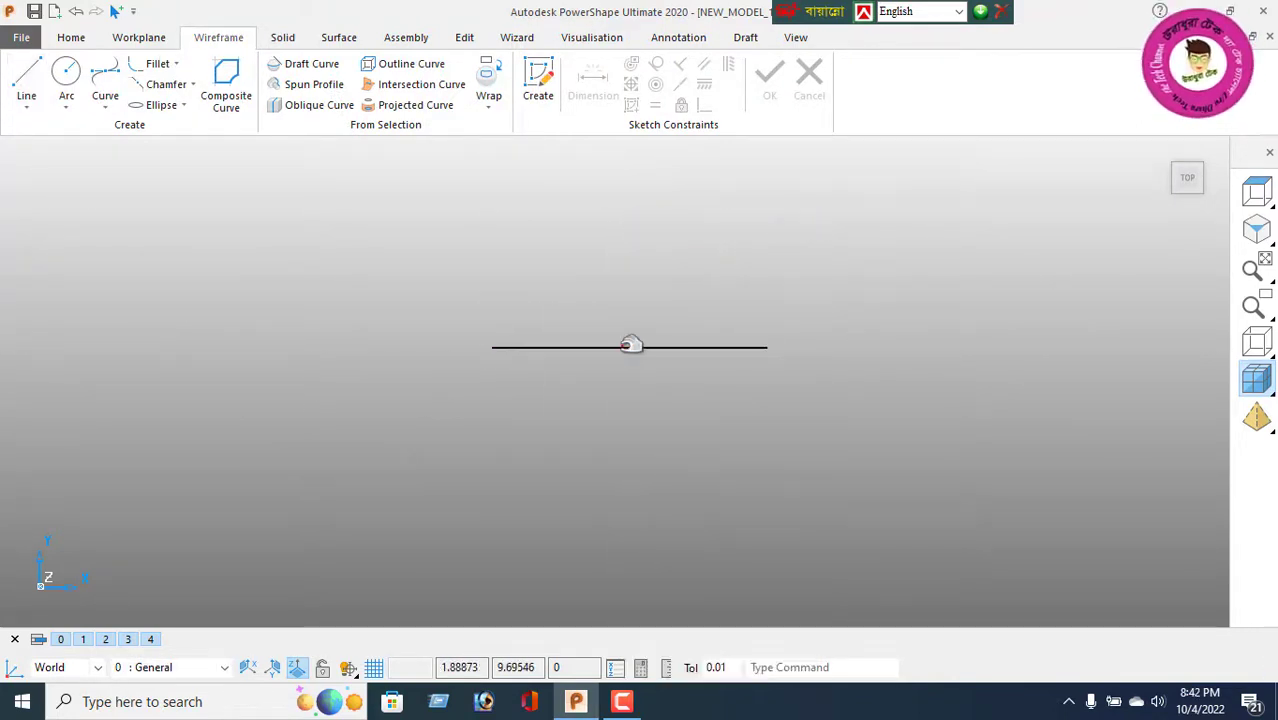
Step: Set the horizontal line's length to 60
double_click(633, 347)
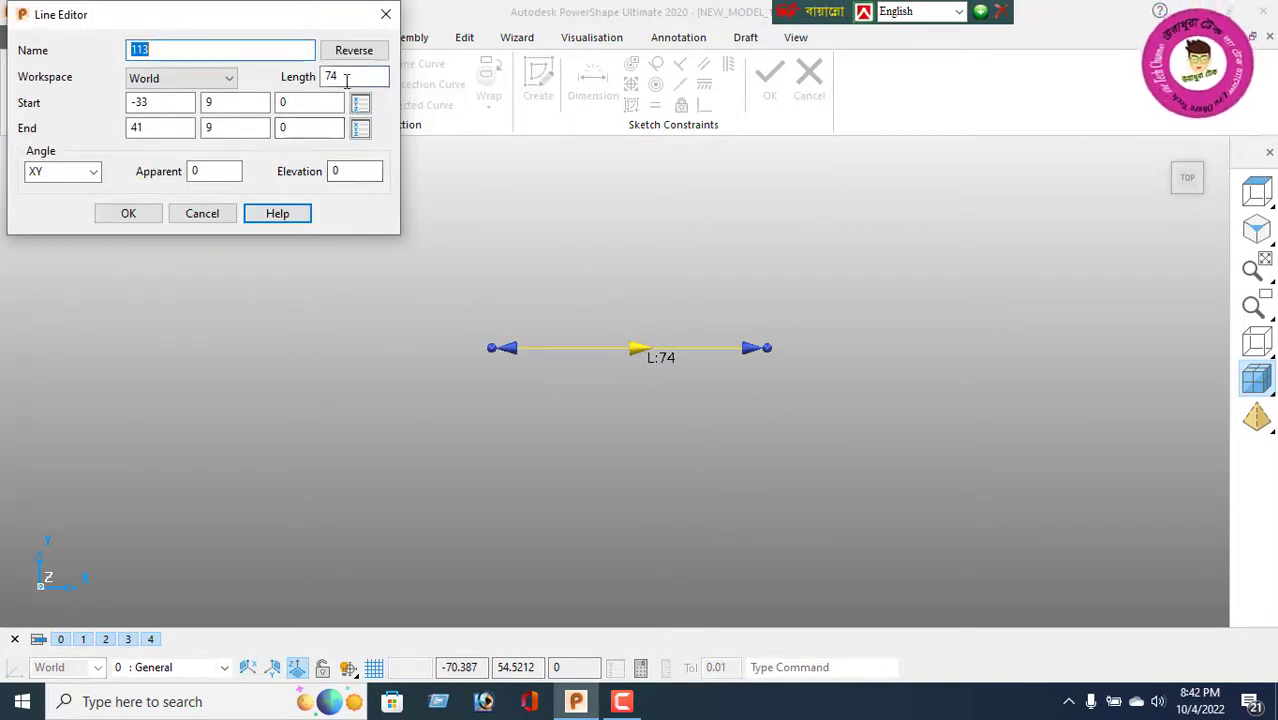
double_click(342, 77)
type("60")
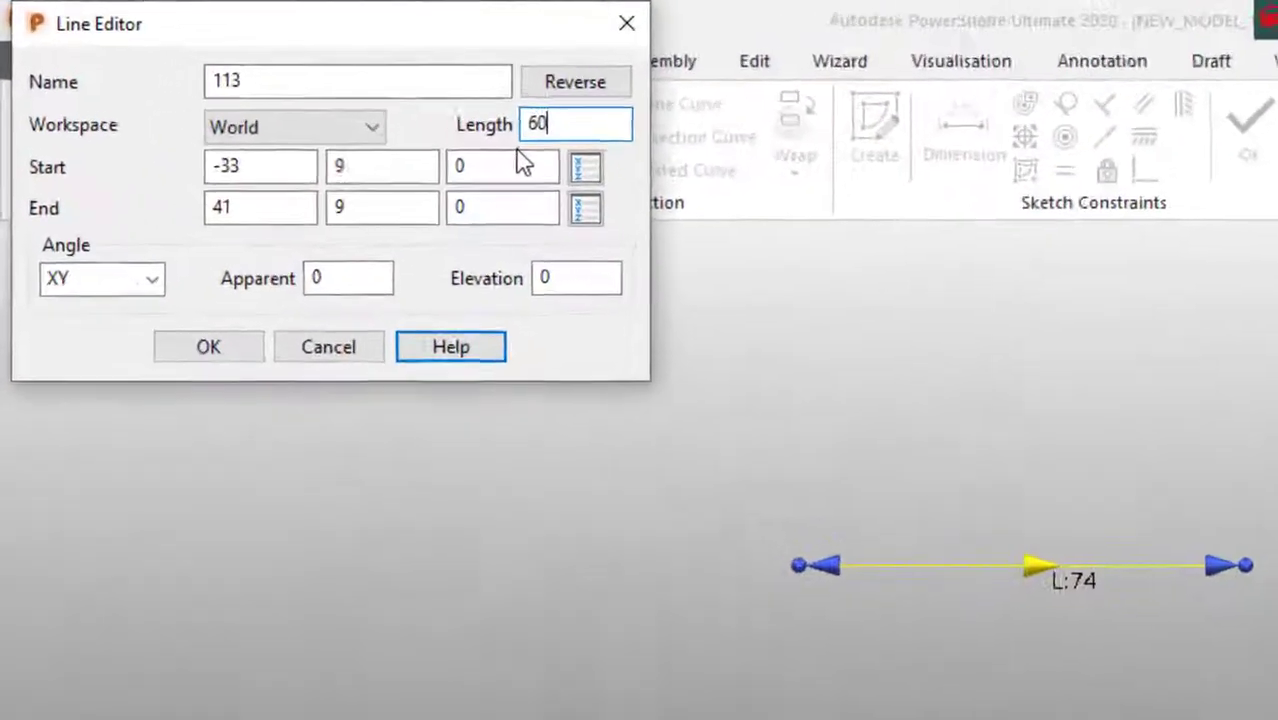
key("Return")
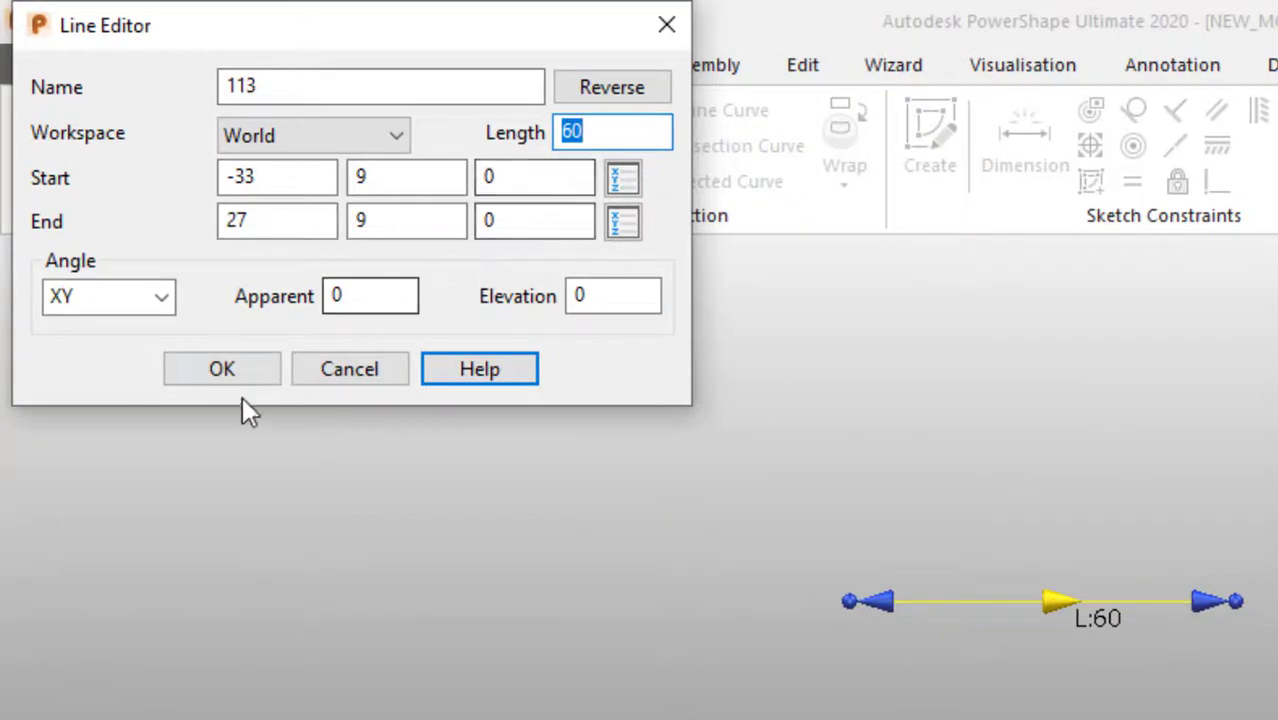
left_click(238, 378)
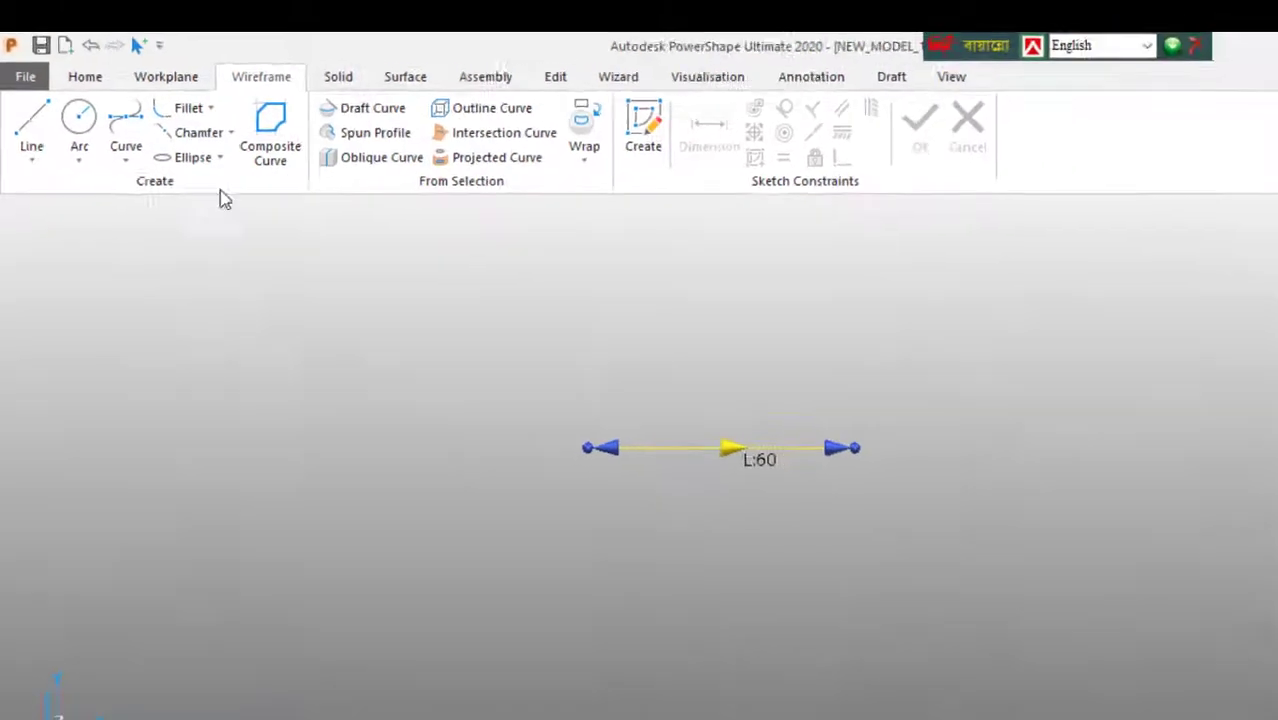
Step: Draw a full circle centred on the line's right endpoint and set its radius to 20
left_click(79, 118)
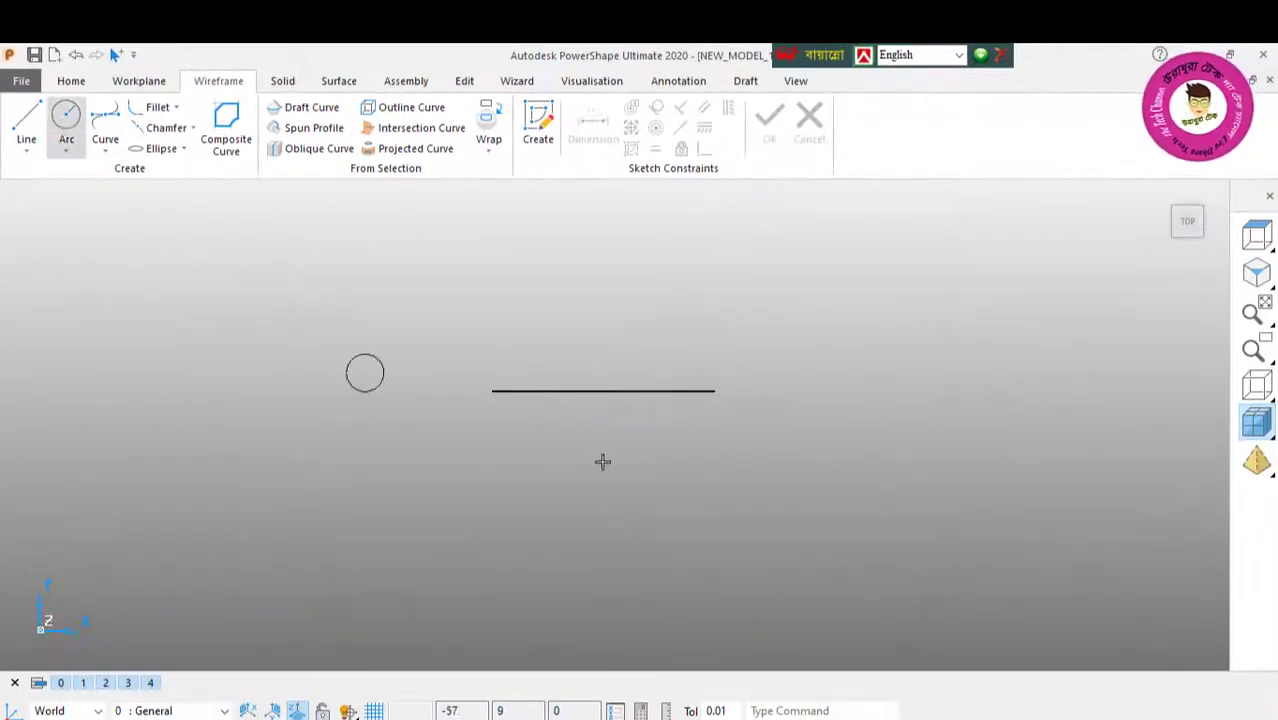
left_click(714, 391)
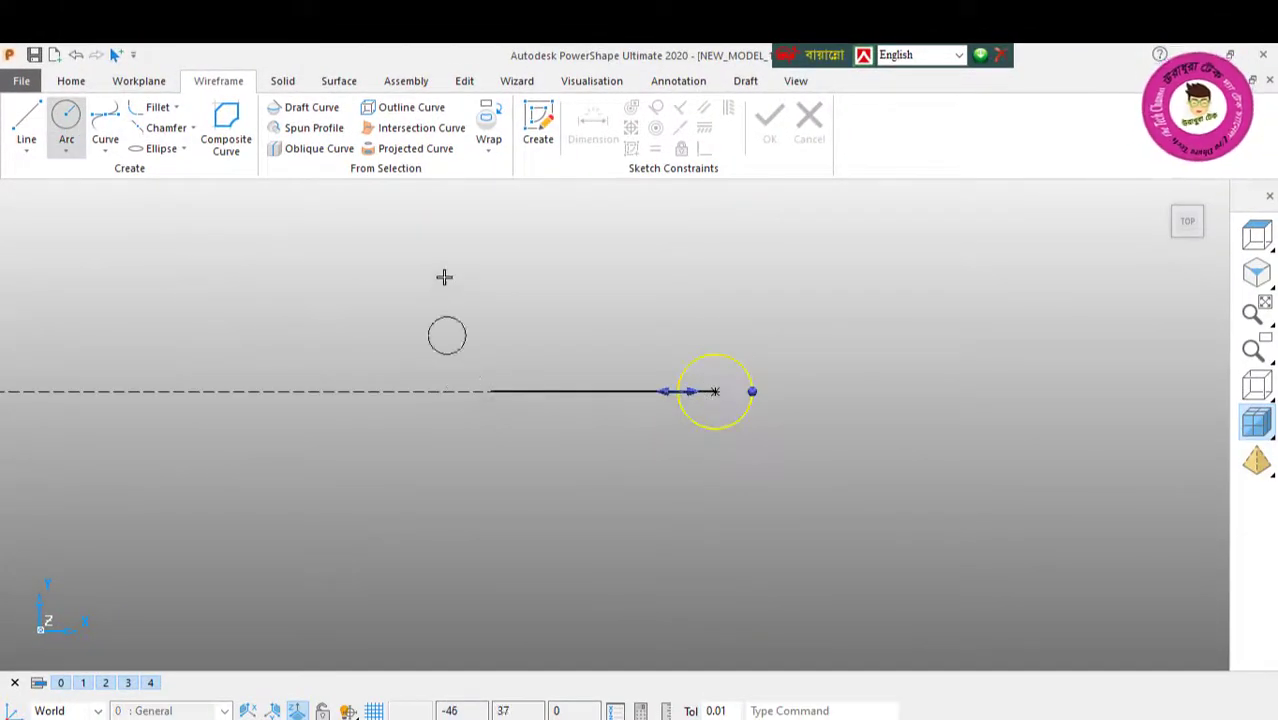
right_click(444, 277)
left_click(468, 270)
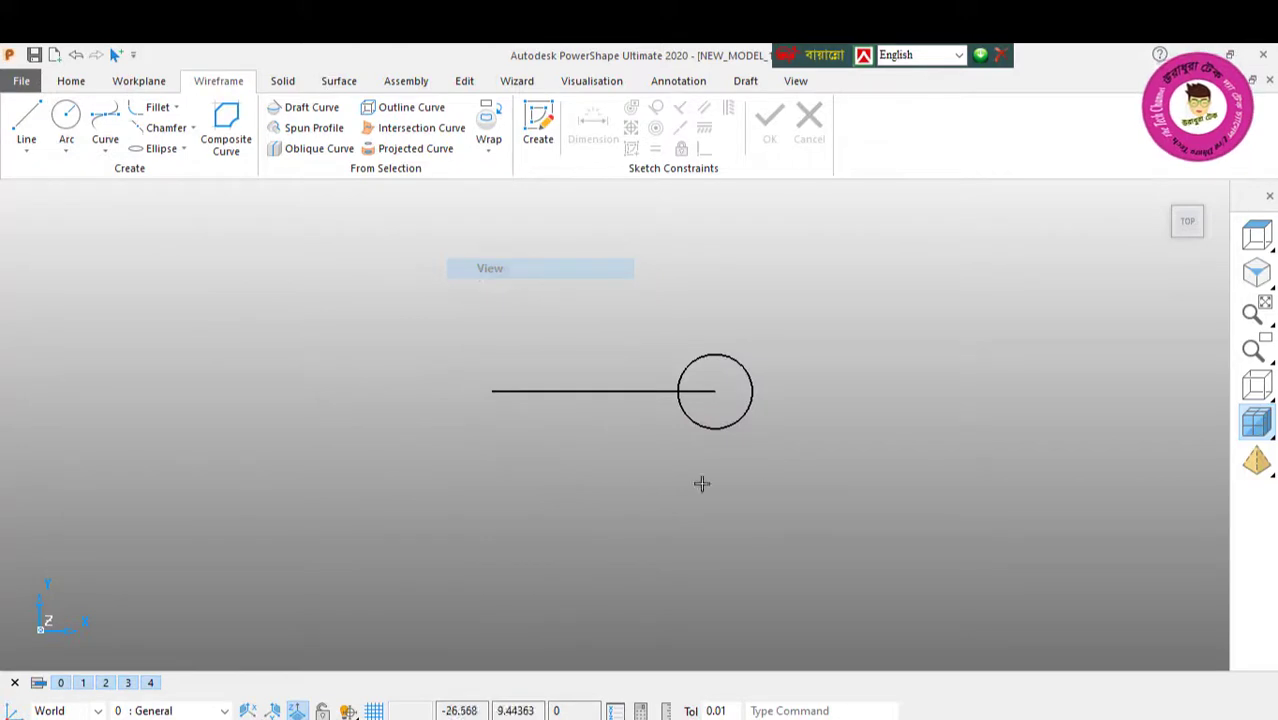
double_click(730, 422)
left_click_drag(228, 206, 152, 222)
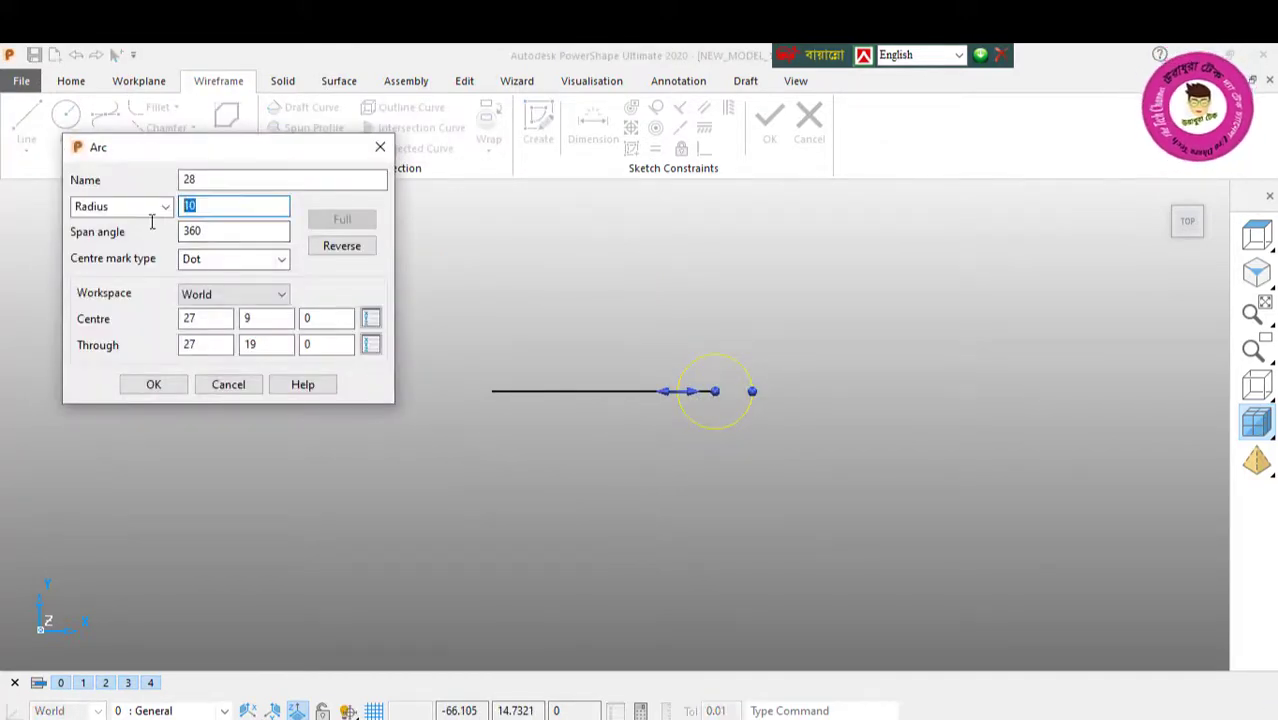
key("Return")
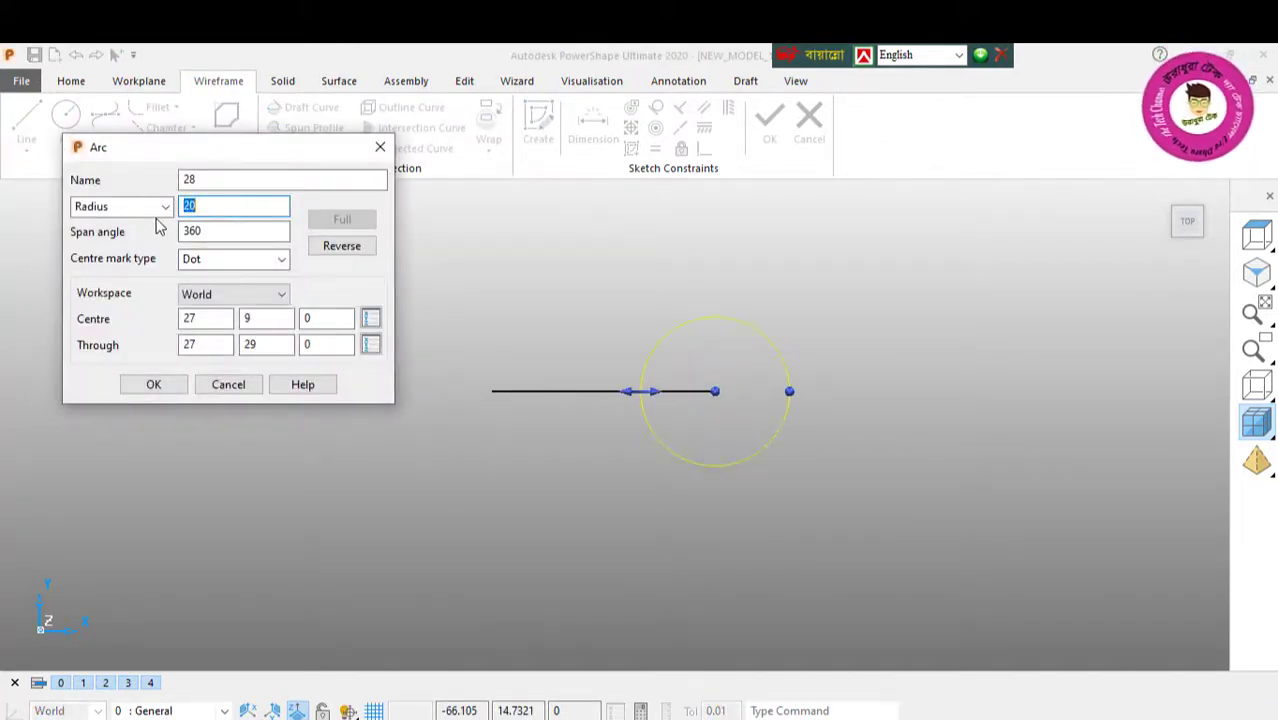
left_click(160, 390)
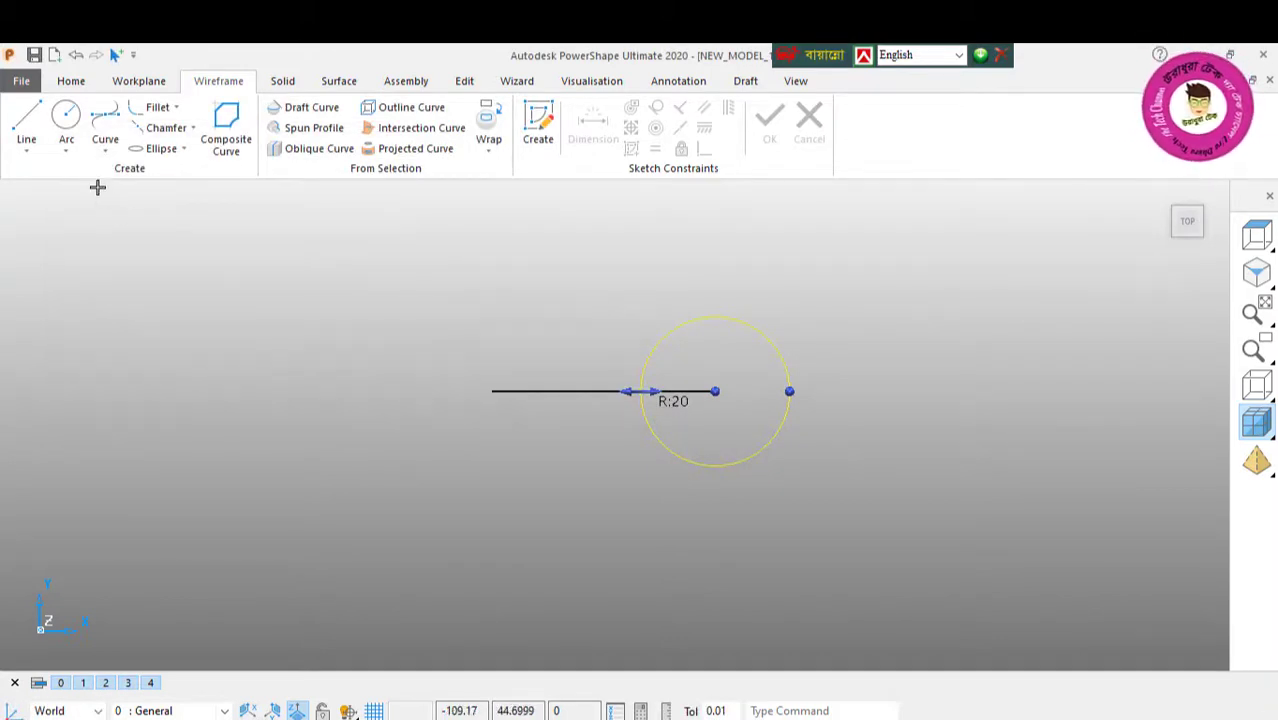
Step: Draw two horizontal lines 60 long from the circle's lowest and highest points, ending level with the centre line's left end
left_click(27, 133)
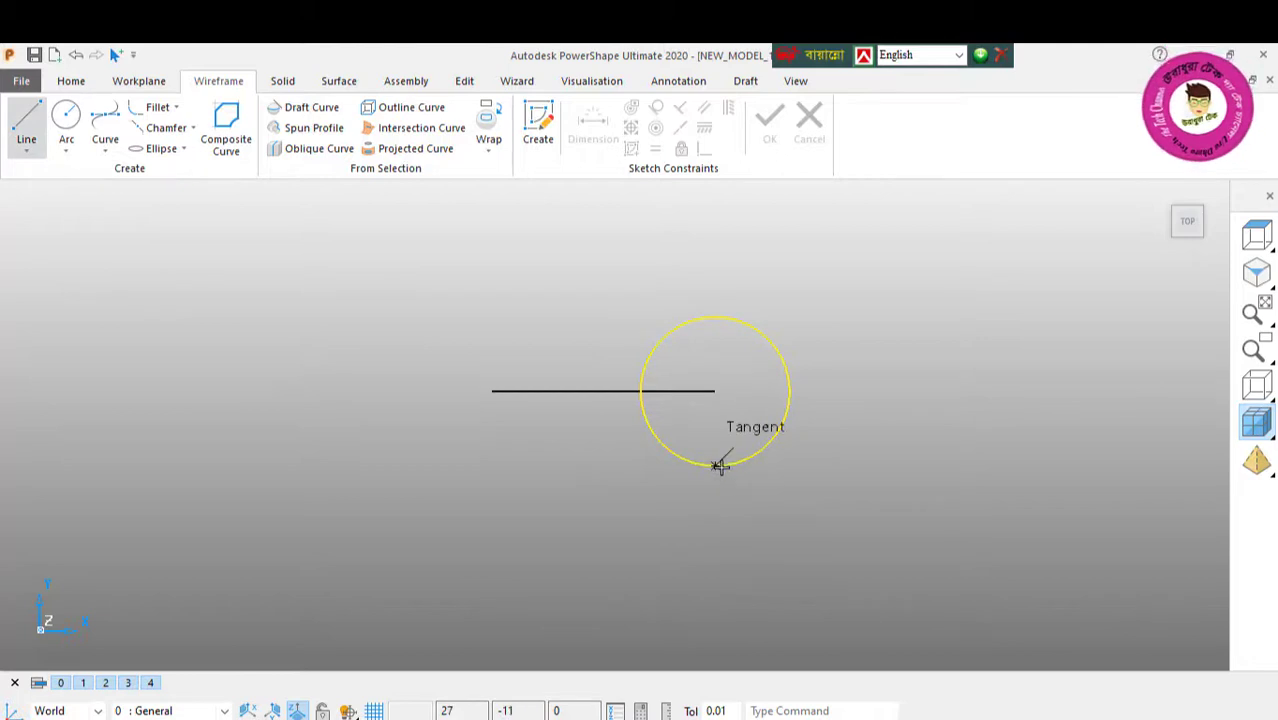
left_click(718, 466)
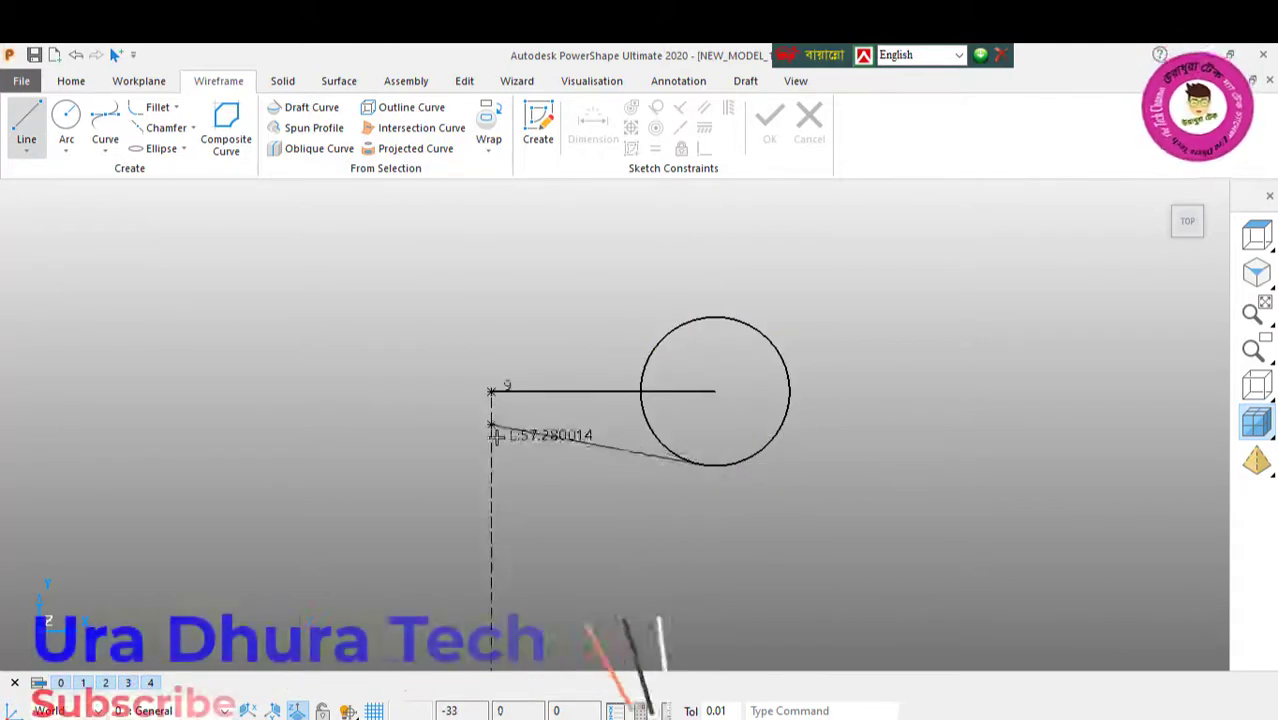
left_click(491, 465)
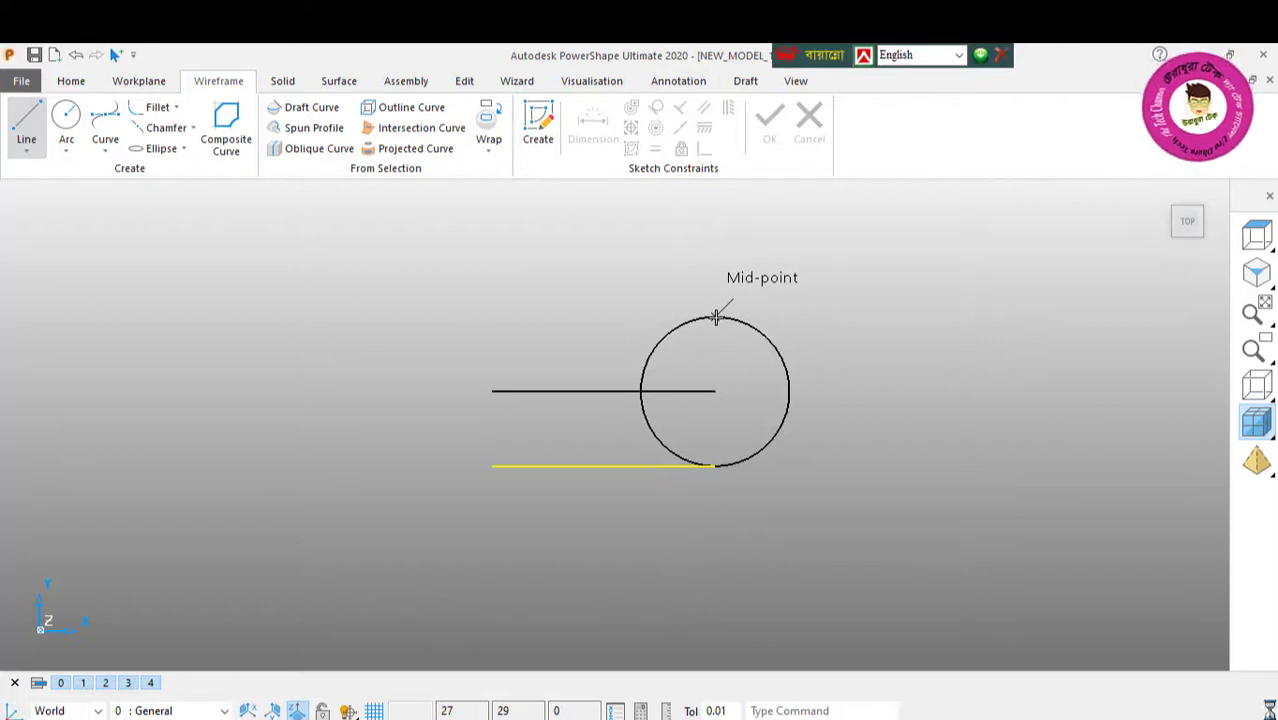
left_click(716, 317)
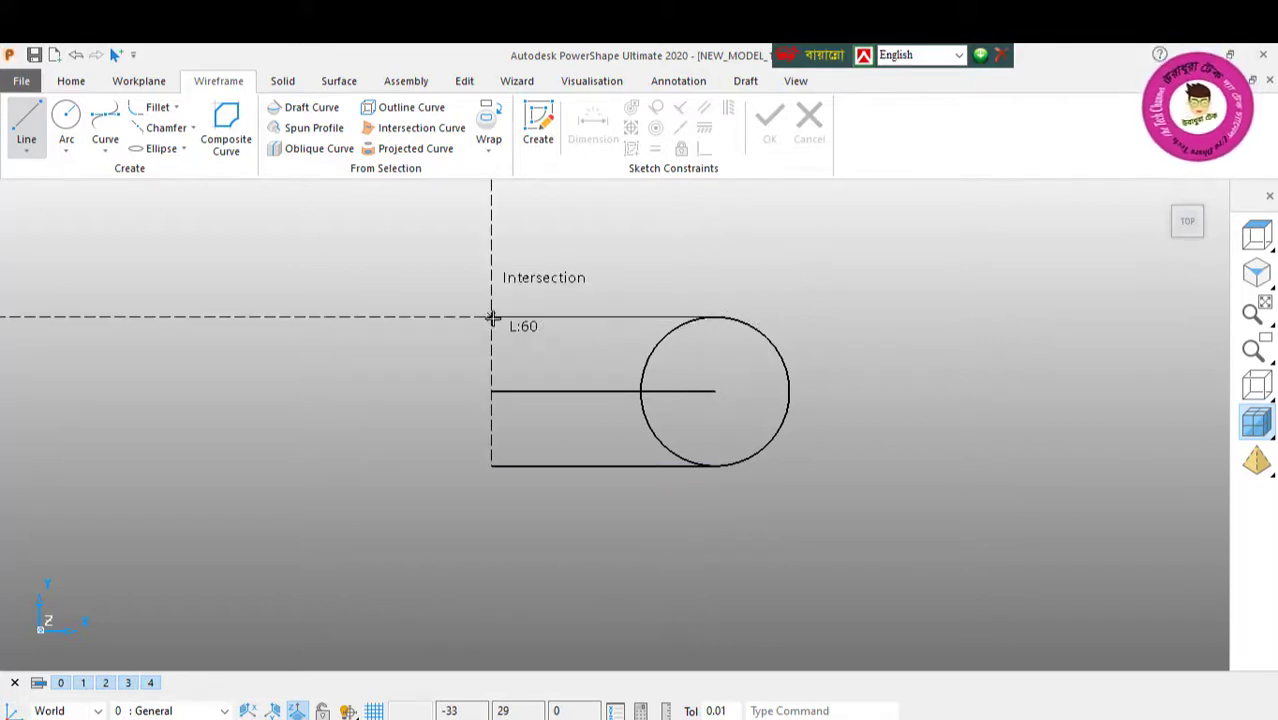
left_click(491, 317)
right_click(296, 205)
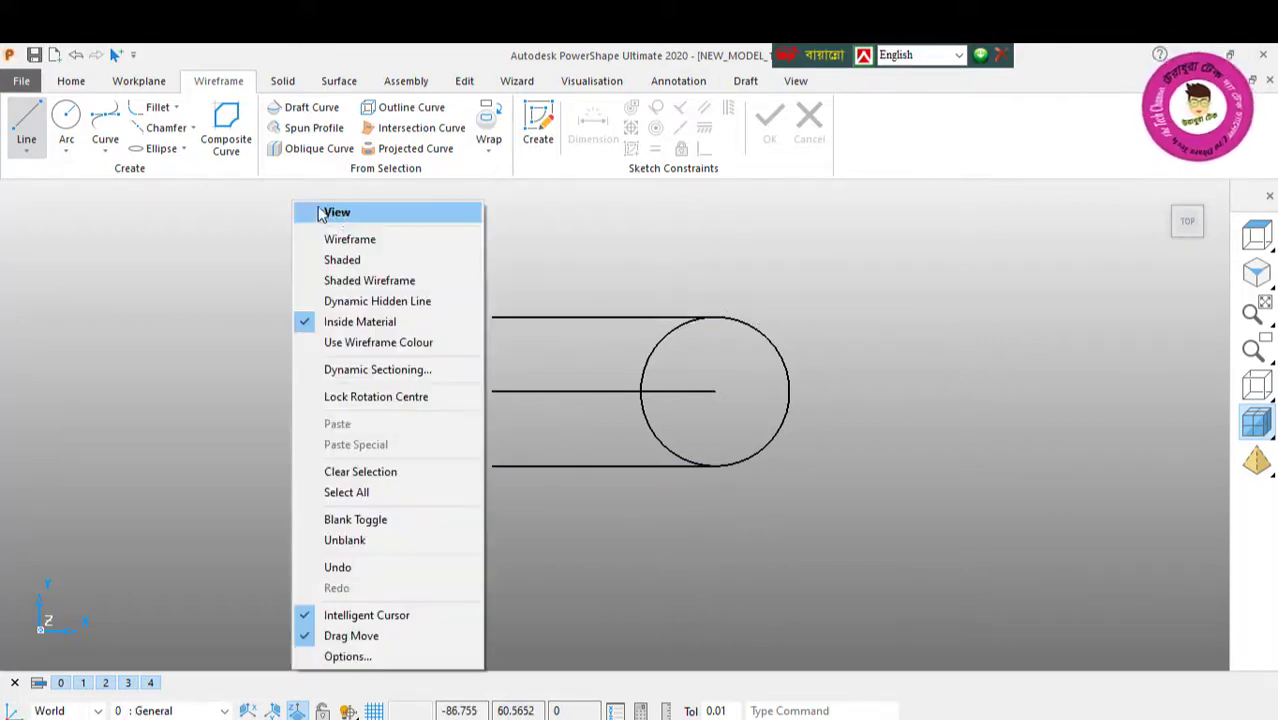
left_click(343, 215)
Step: Trim away the circle's left half between the two tangent lines with interactive limiting, leaving a rounded end
left_click(465, 81)
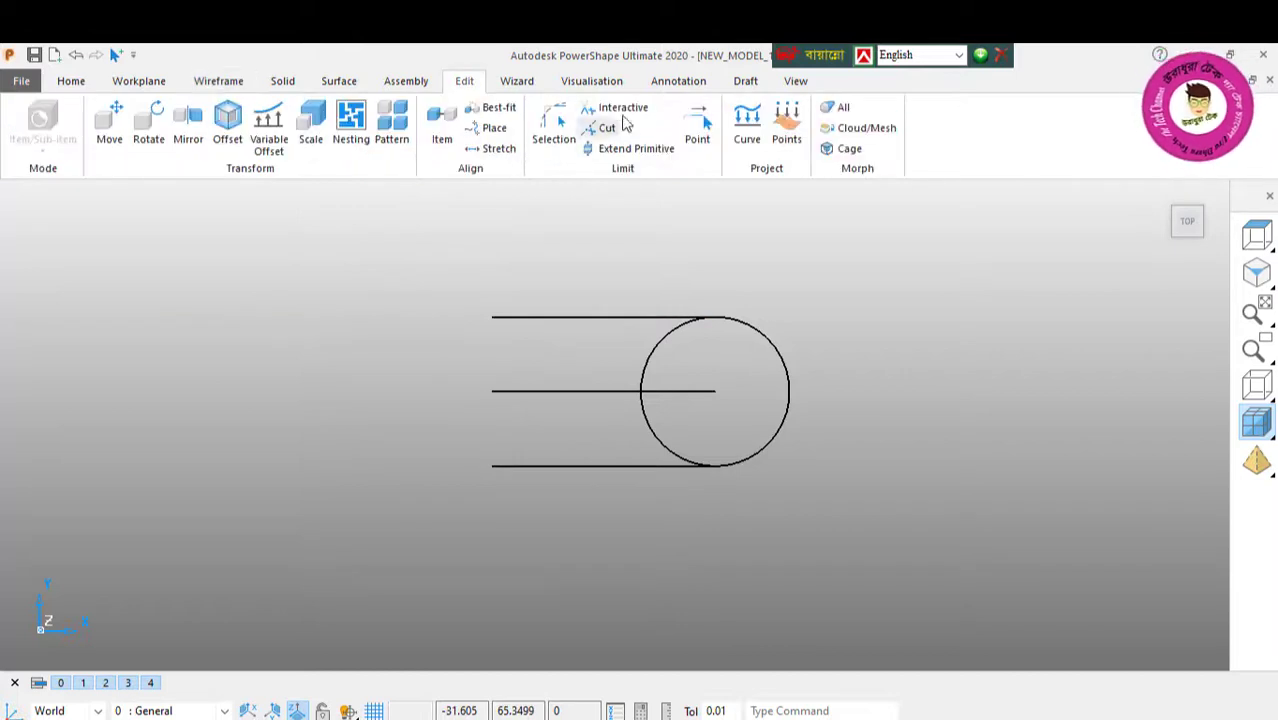
left_click(616, 107)
left_click(654, 343)
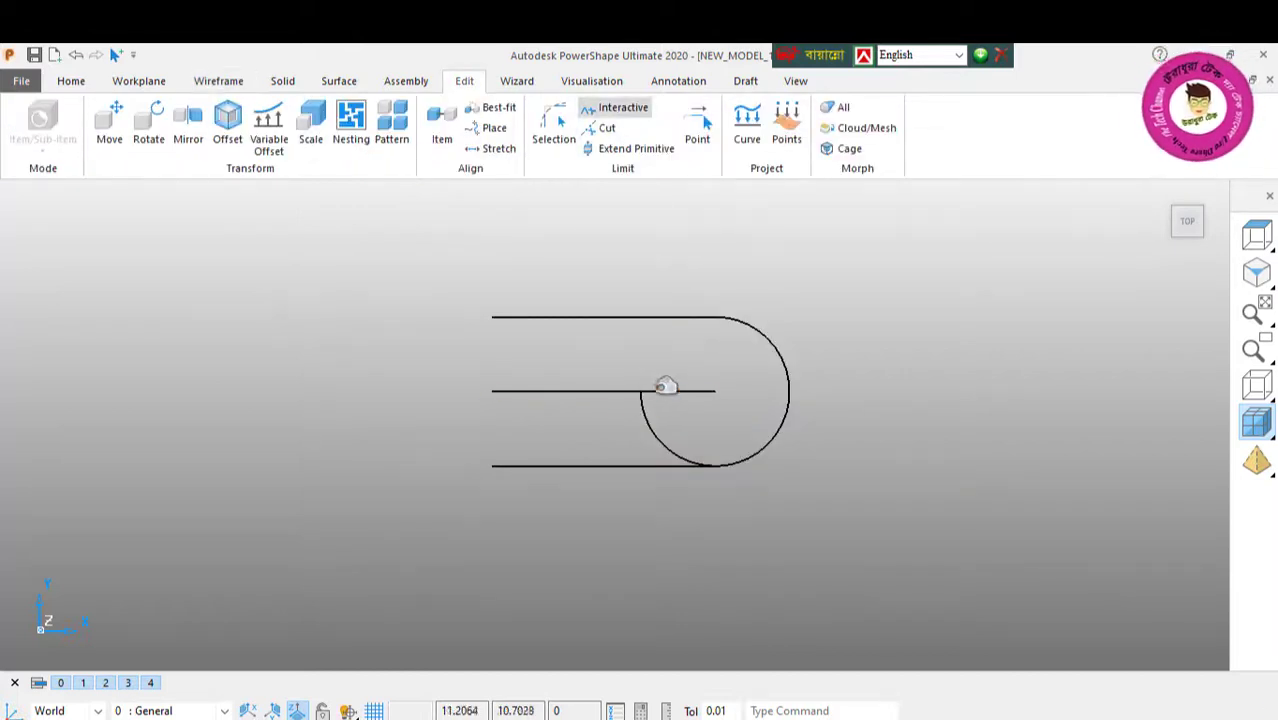
left_click(633, 424)
right_click(202, 254)
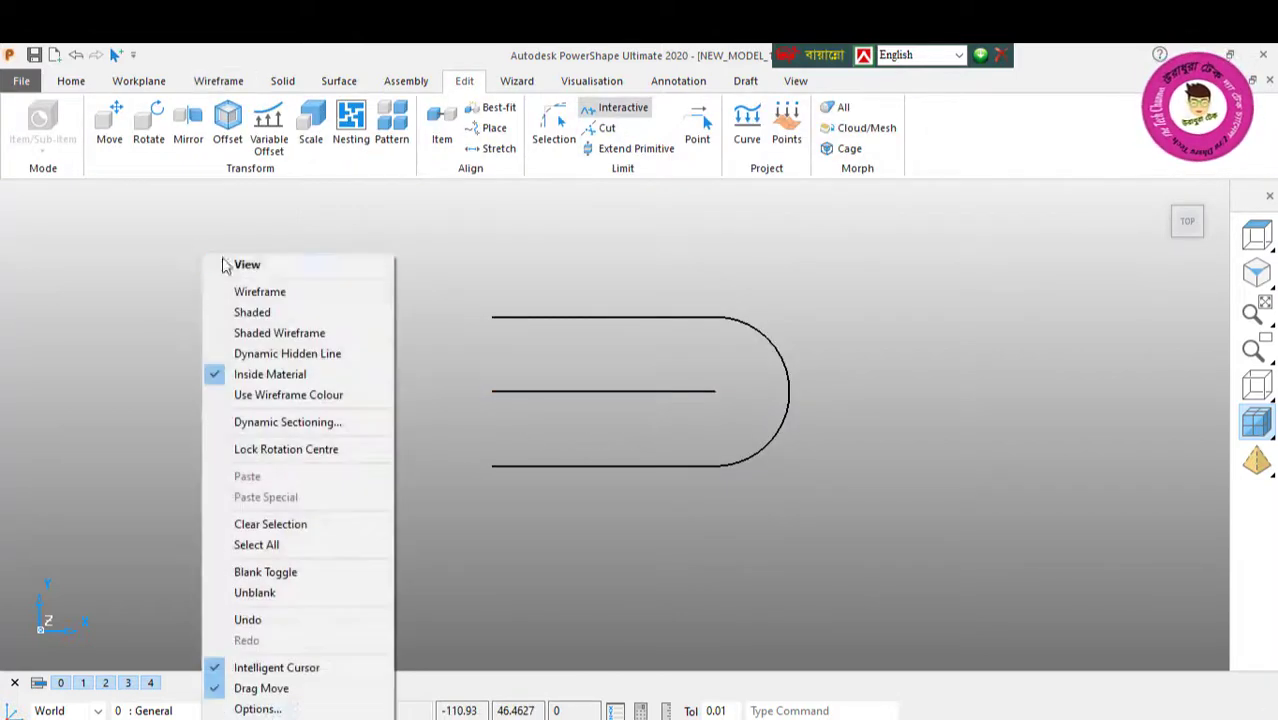
left_click(254, 268)
Step: Draw a full circle at the centre of the rounded end and set its radius to 8
left_click(212, 84)
left_click(66, 120)
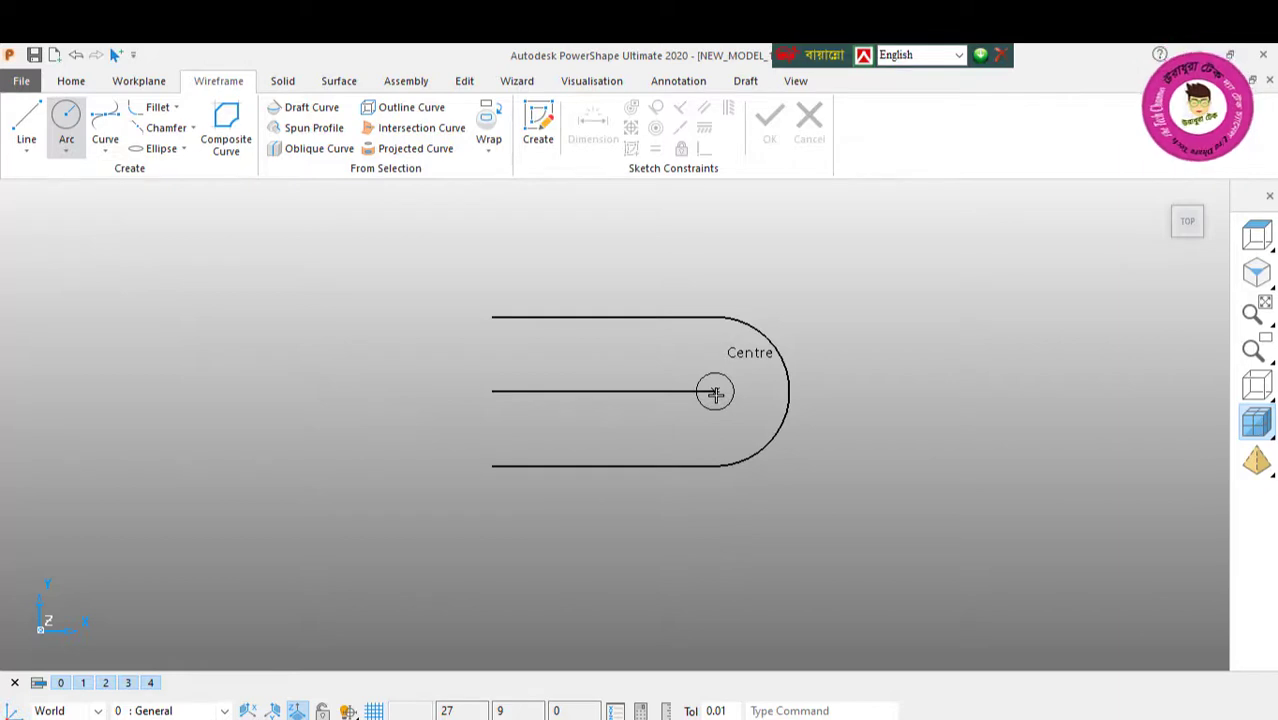
left_click(715, 393)
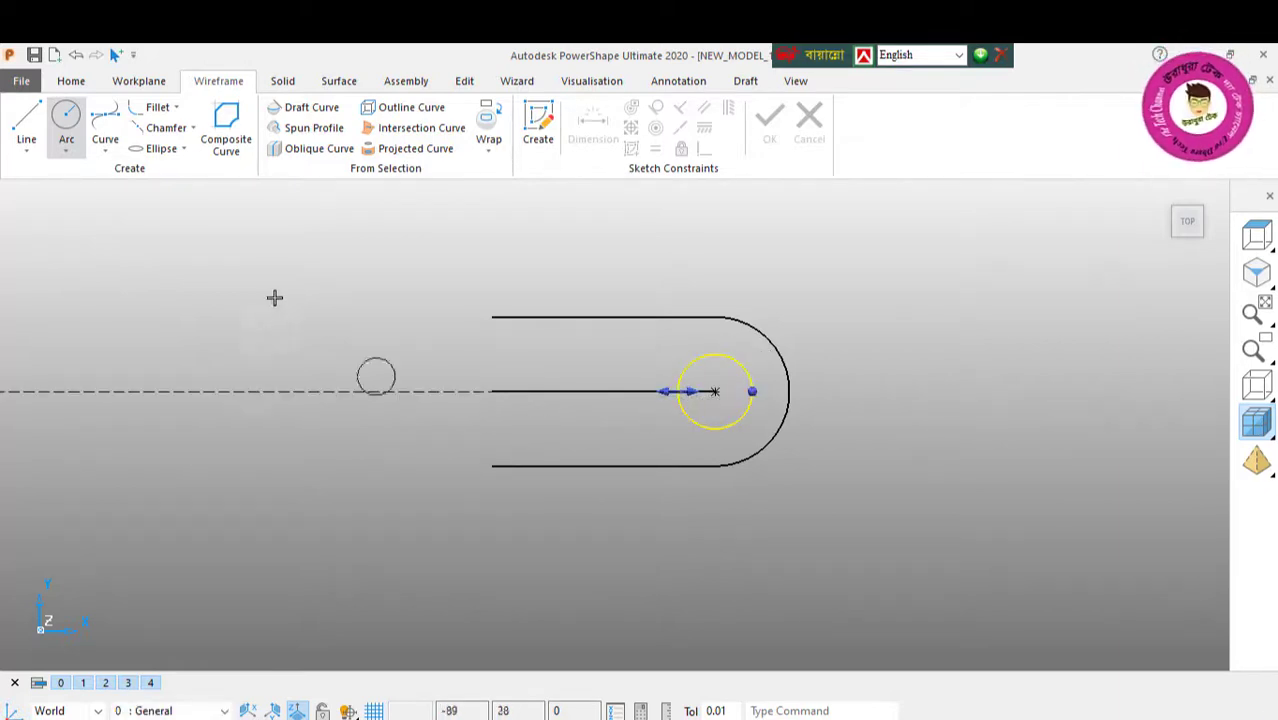
right_click(273, 260)
left_click(309, 270)
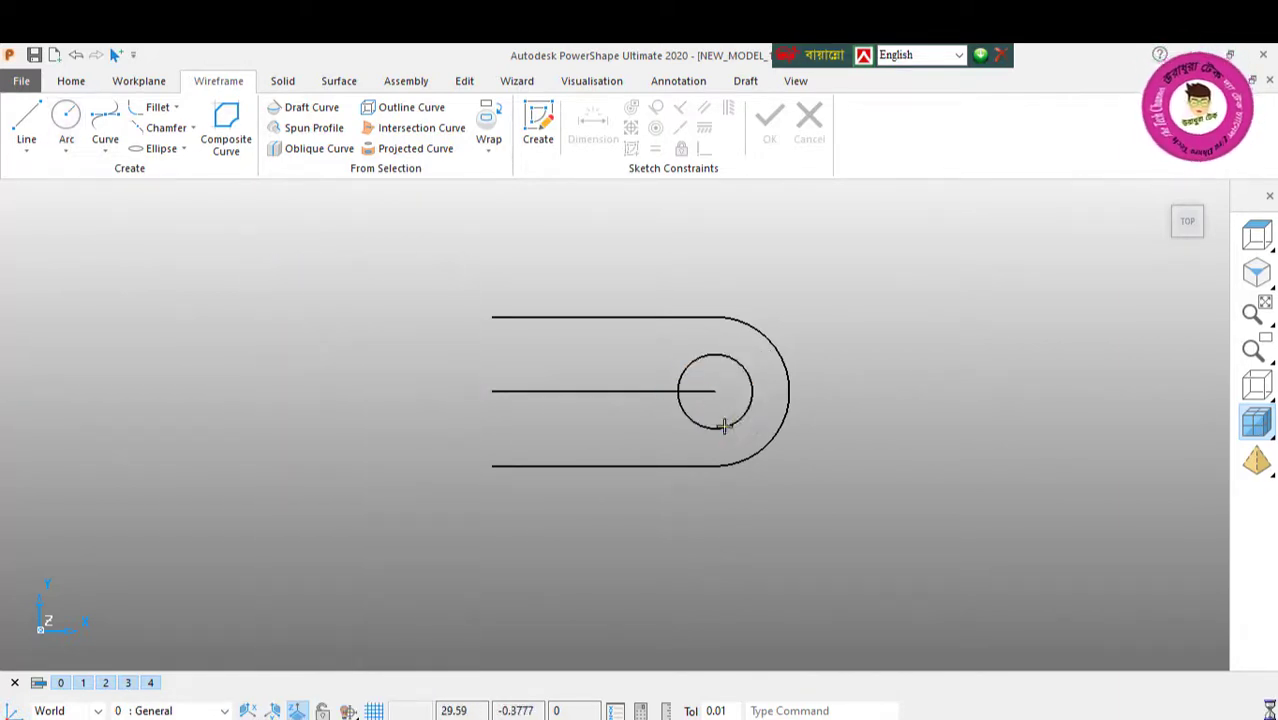
left_click(721, 424)
left_click_drag(222, 208, 155, 231)
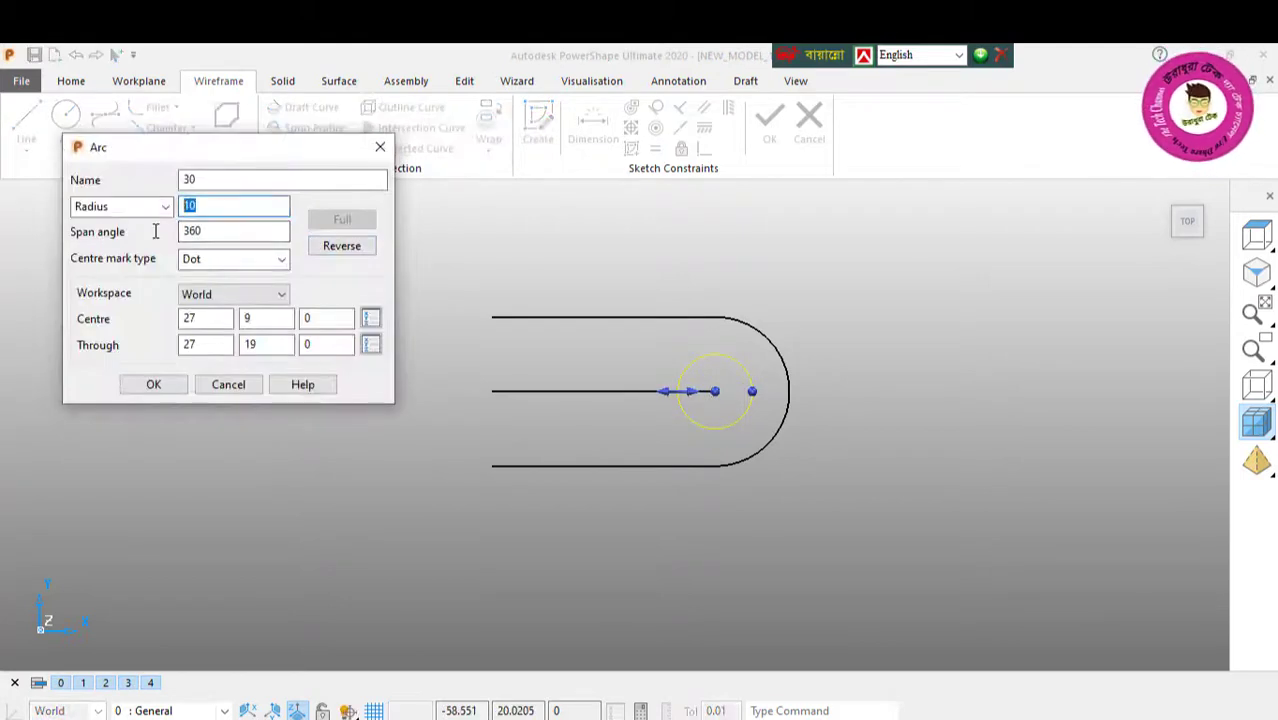
type("8")
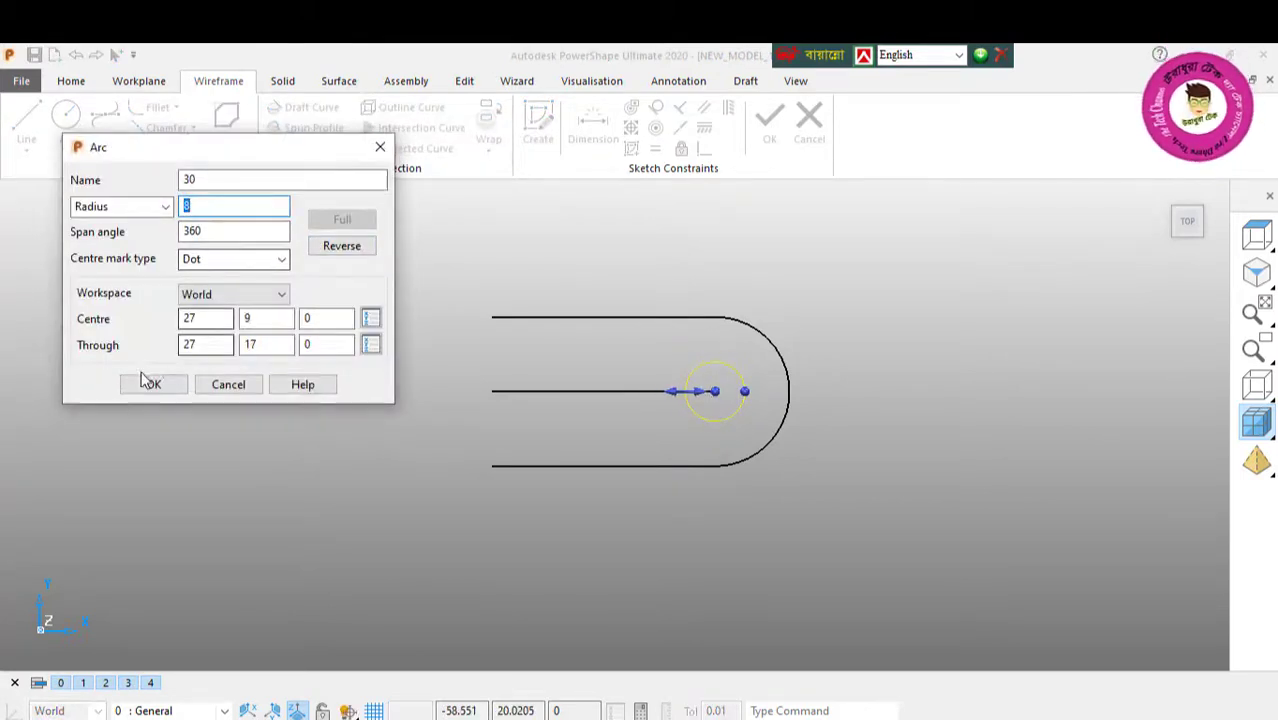
left_click(155, 386)
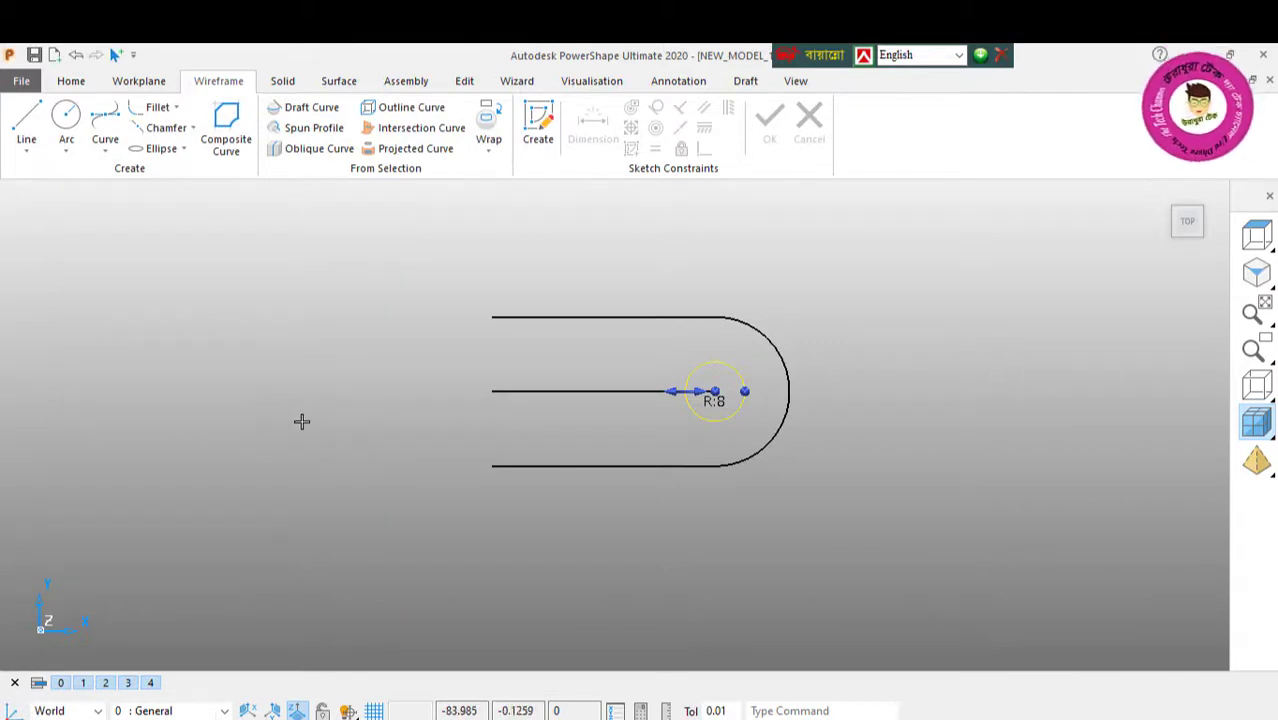
Step: Create a workplane at the left endpoint of the centre line
left_click(150, 86)
left_click(30, 140)
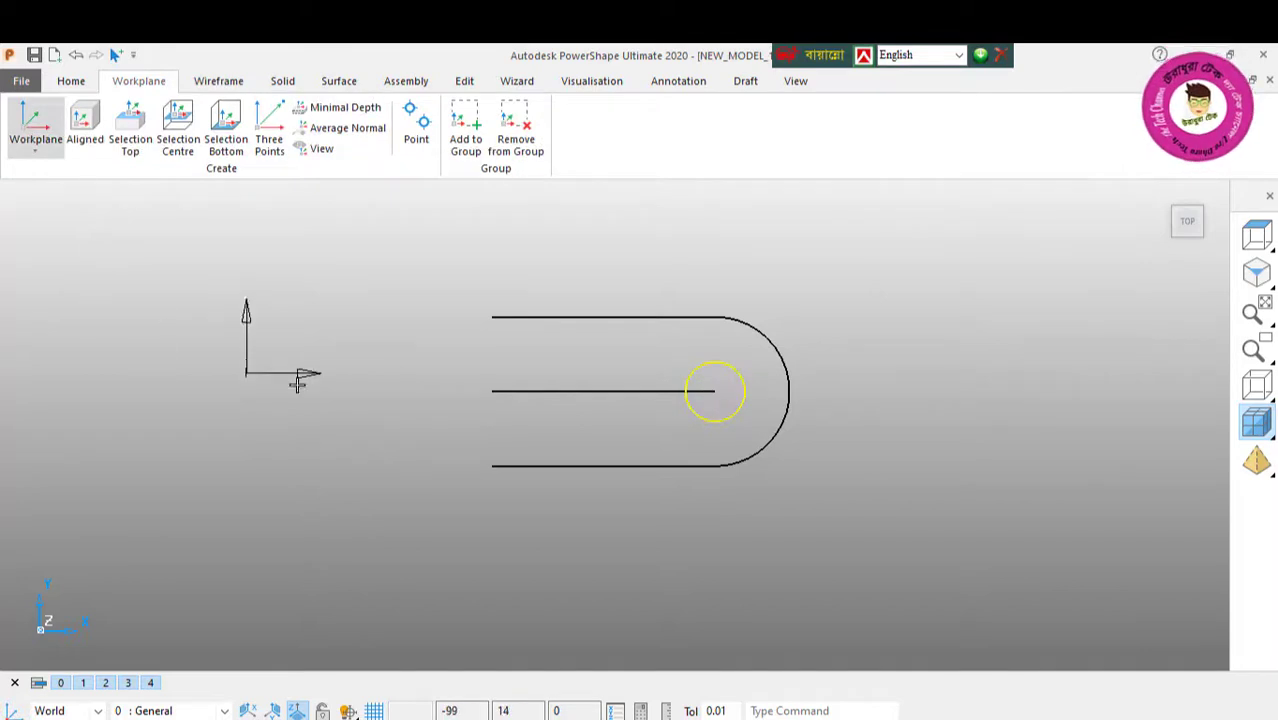
left_click(491, 390)
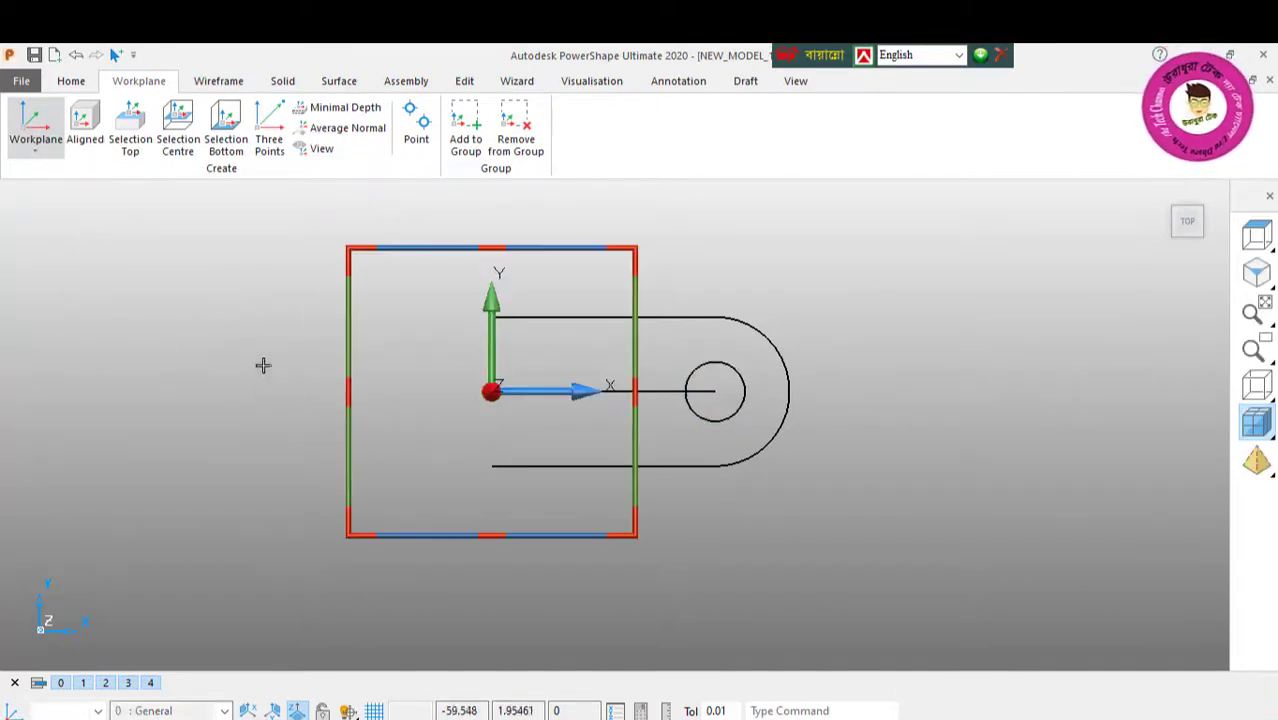
right_click(262, 365)
left_click(291, 278)
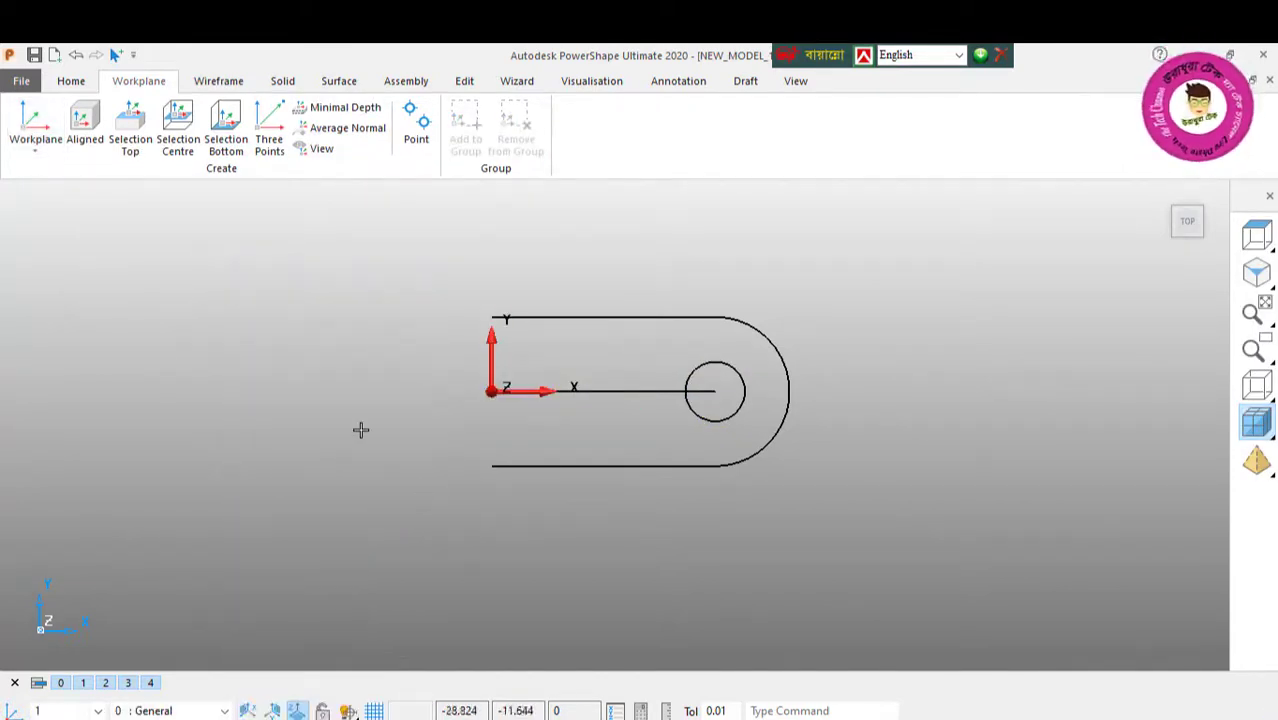
Step: Draw a line from the workplane origin straight up along the Z axis
left_click(200, 86)
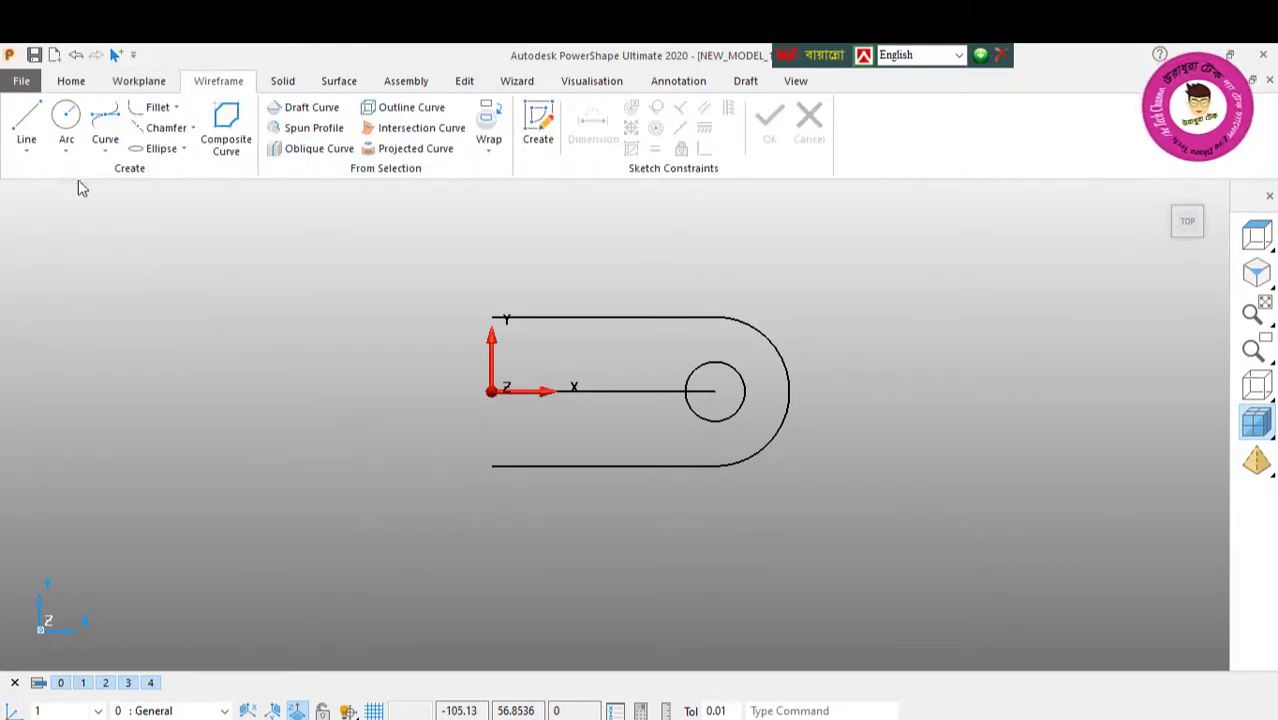
left_click(26, 125)
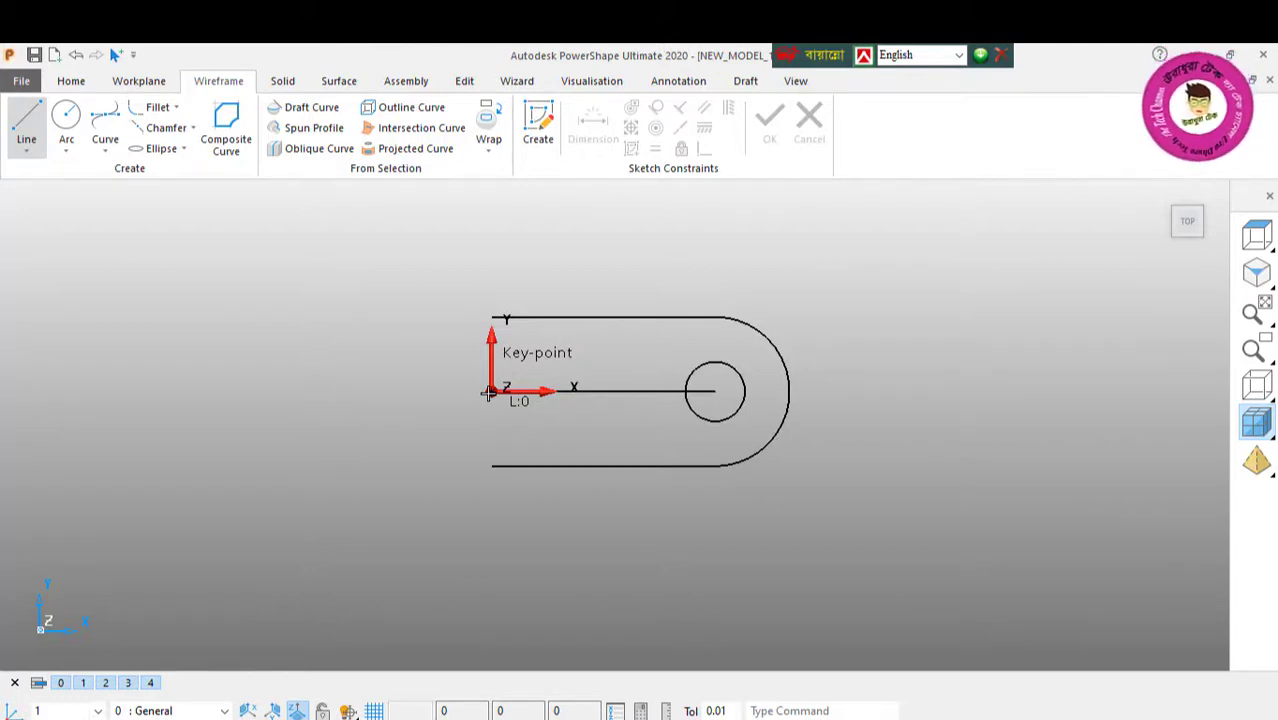
type("0")
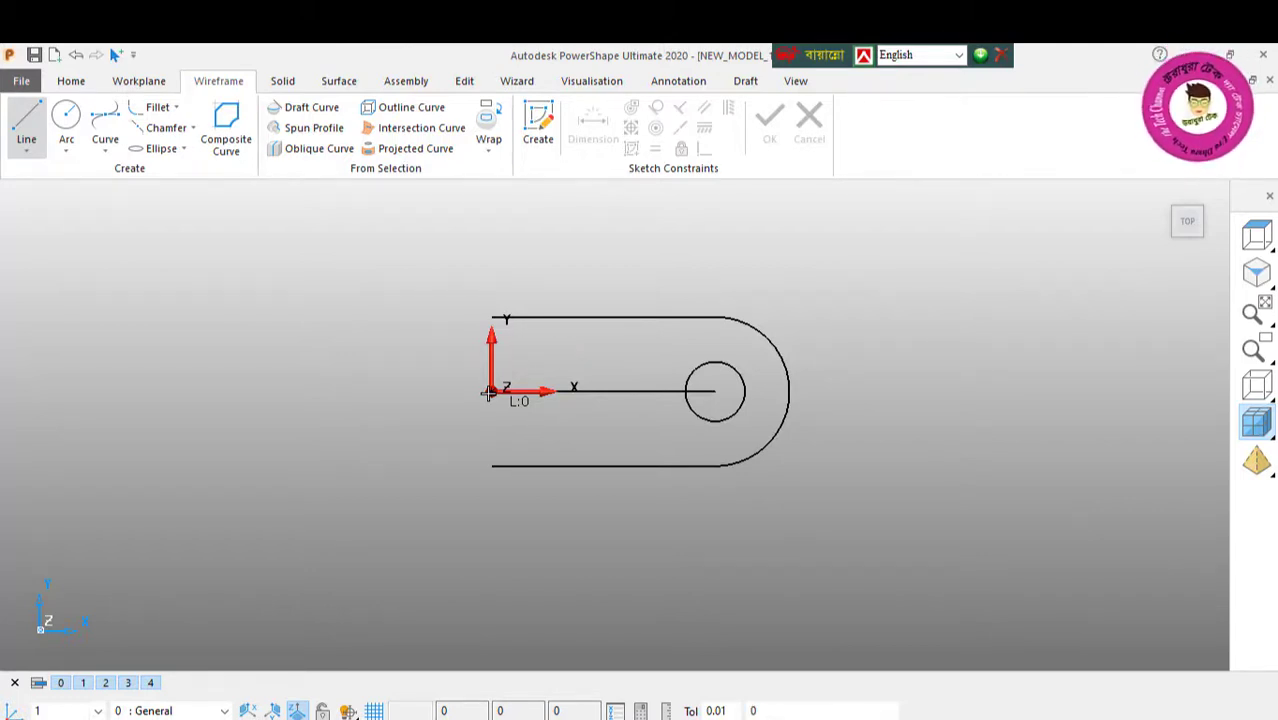
type(" 0")
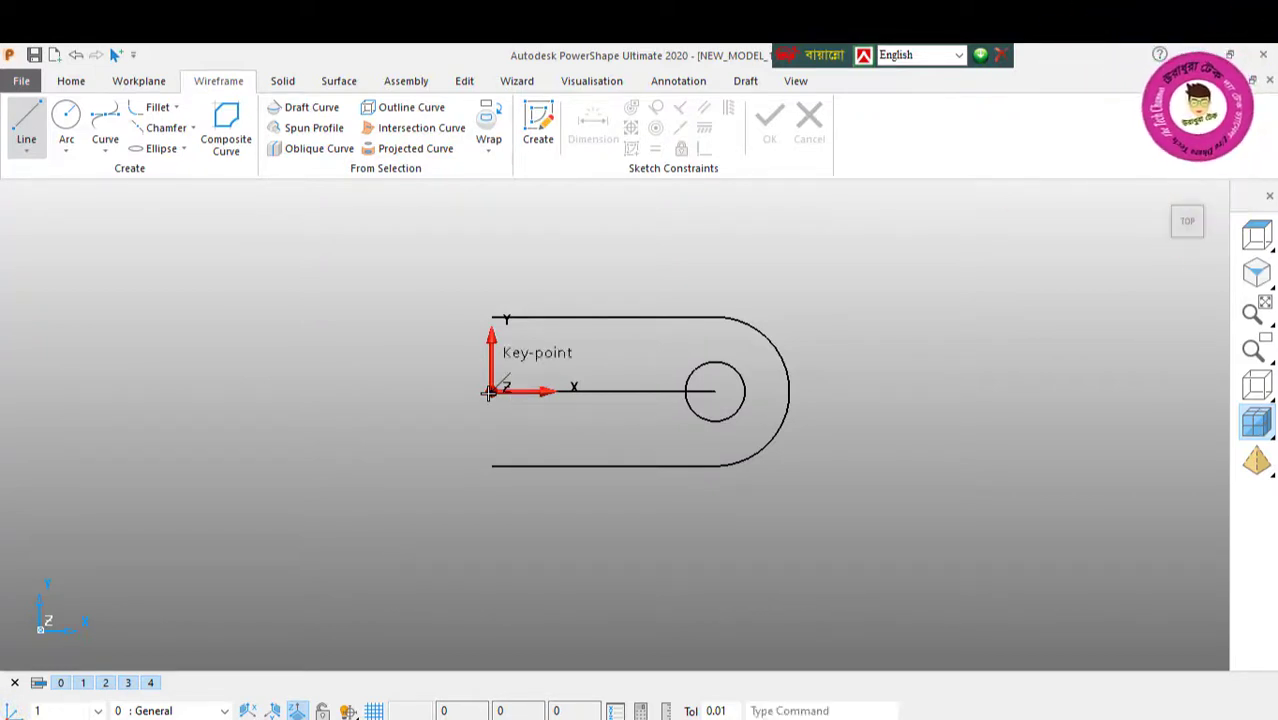
middle_click_drag(568, 404, 657, 257)
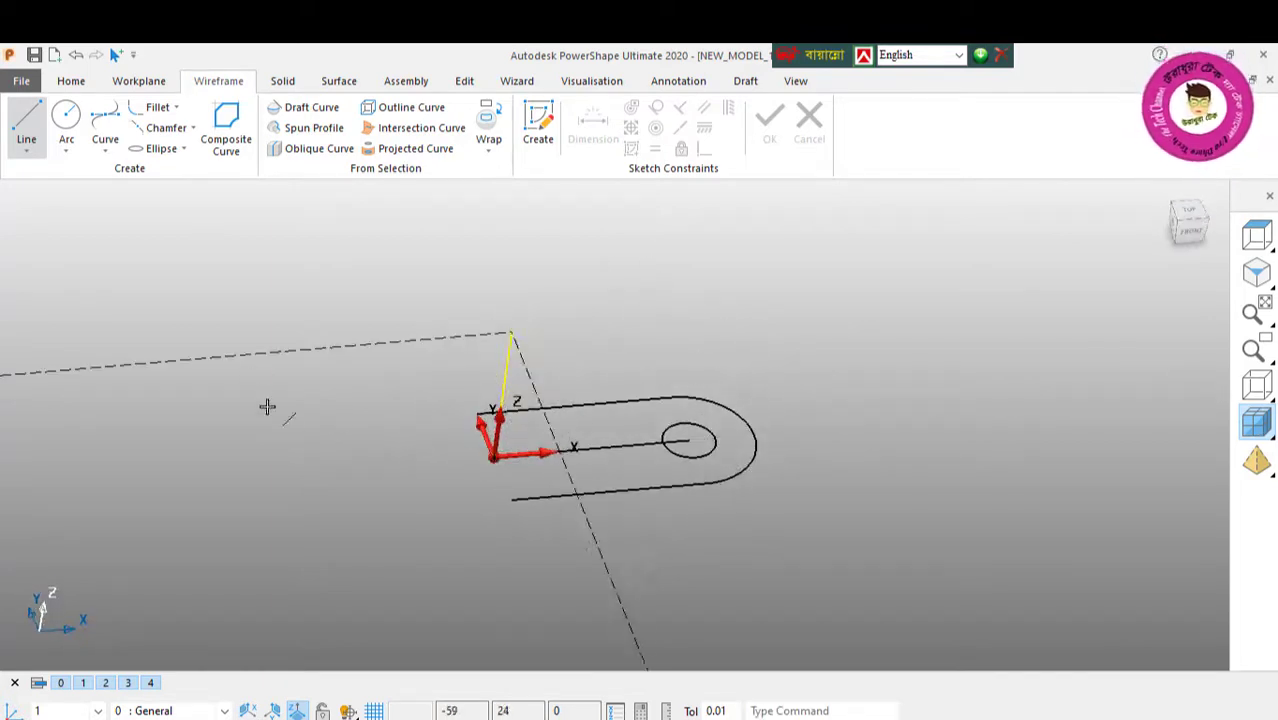
Step: Draw a line that closes the open end of the outline between the free endpoints of the two tangent lines
right_click(257, 312)
left_click(305, 271)
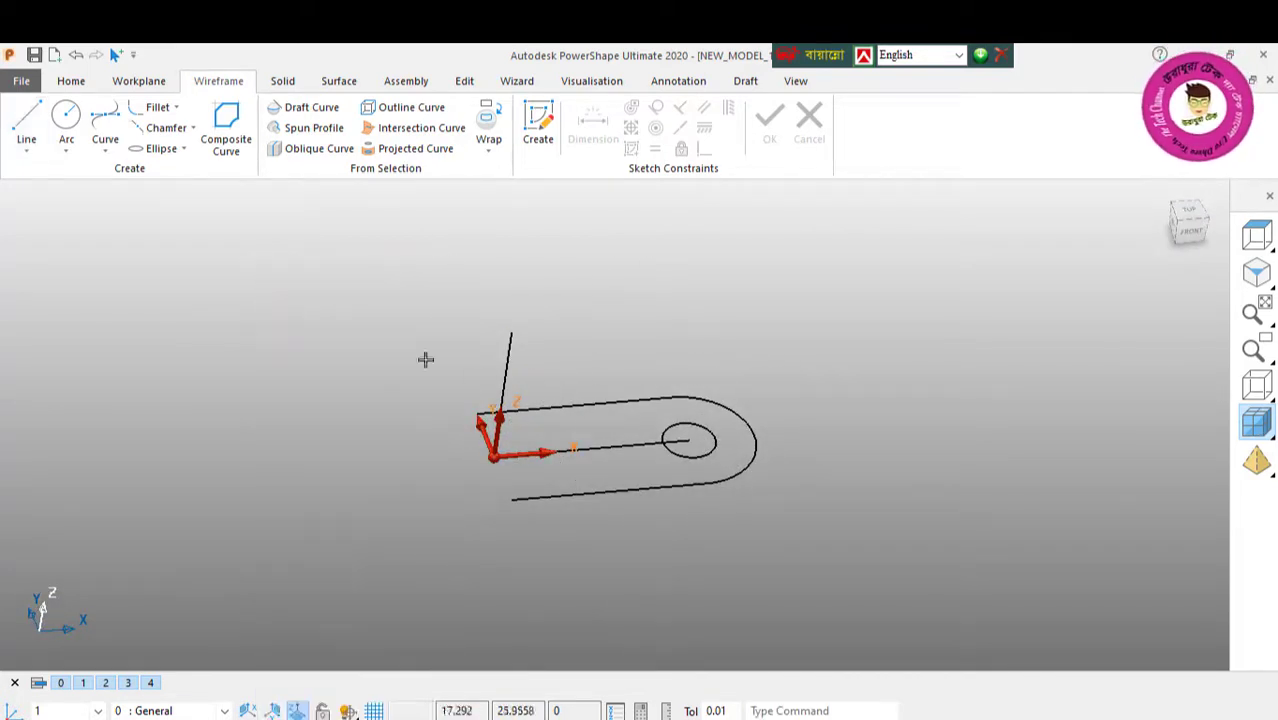
left_click(26, 126)
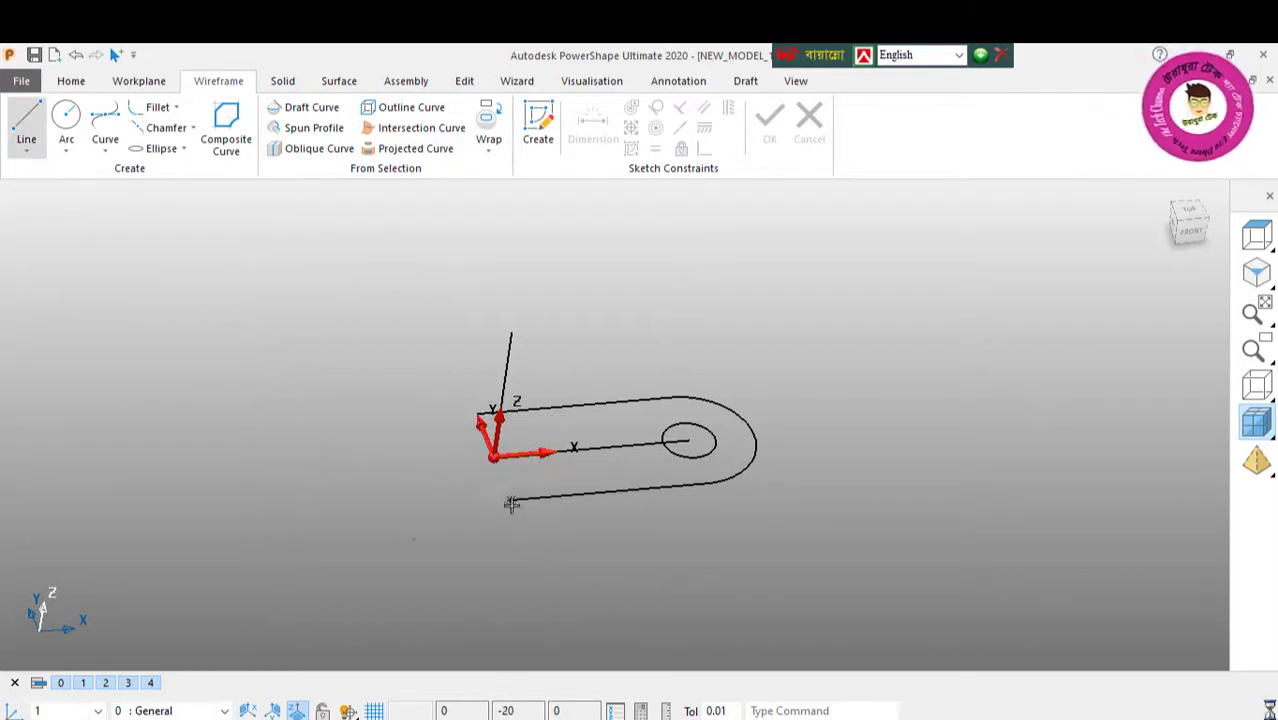
left_click(511, 504)
Step: Create and save a closed composite curve along the outline, following both tangent lines, the rounded end and the closing line
left_click(226, 138)
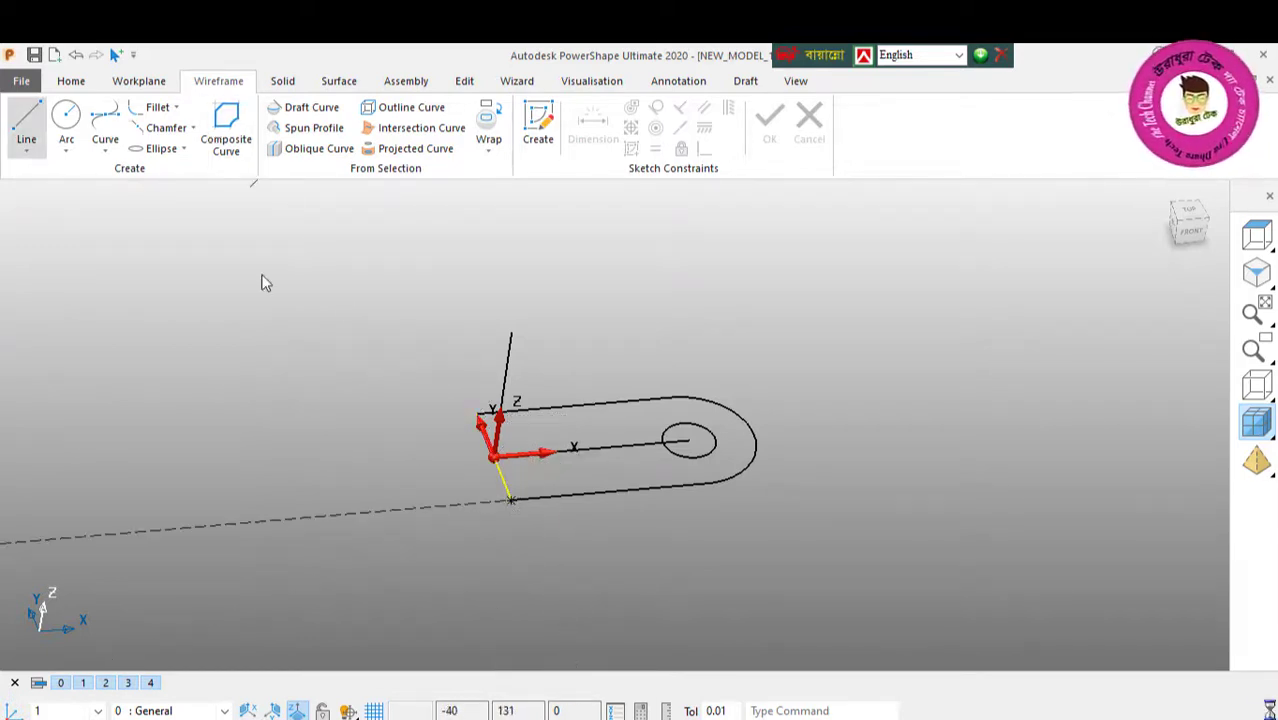
left_click(585, 484)
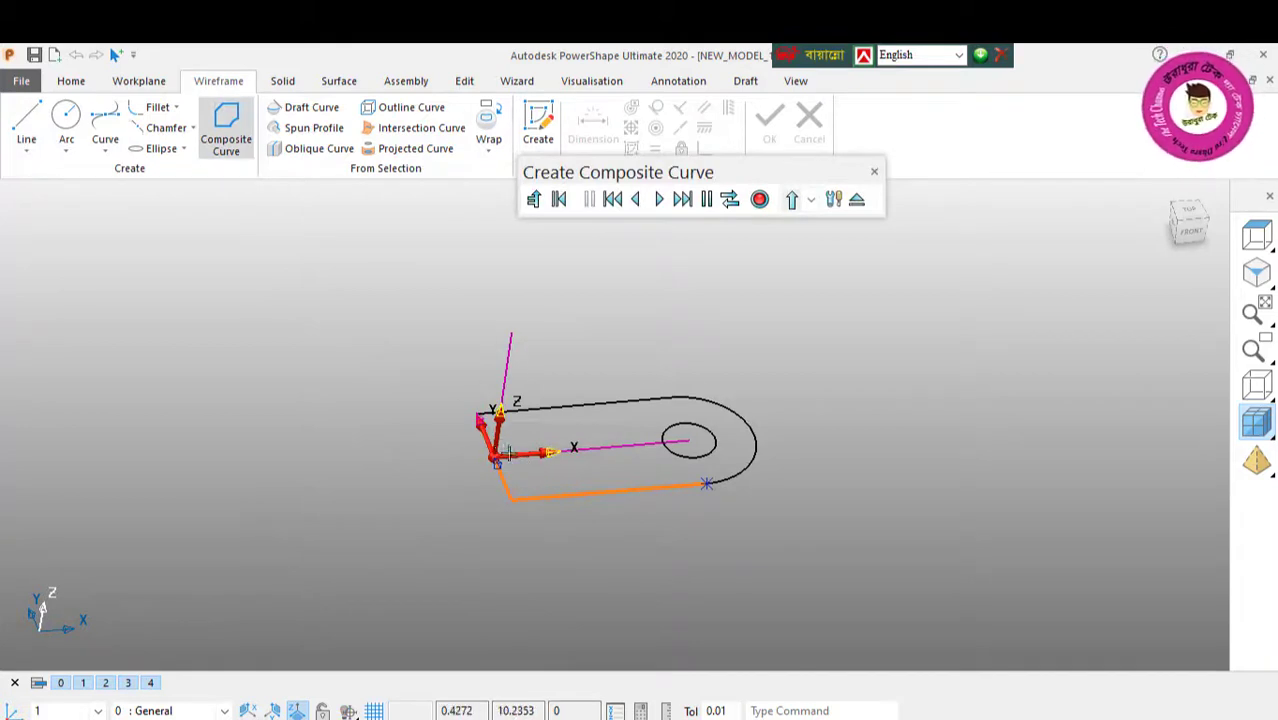
middle_click_drag(509, 453, 515, 462)
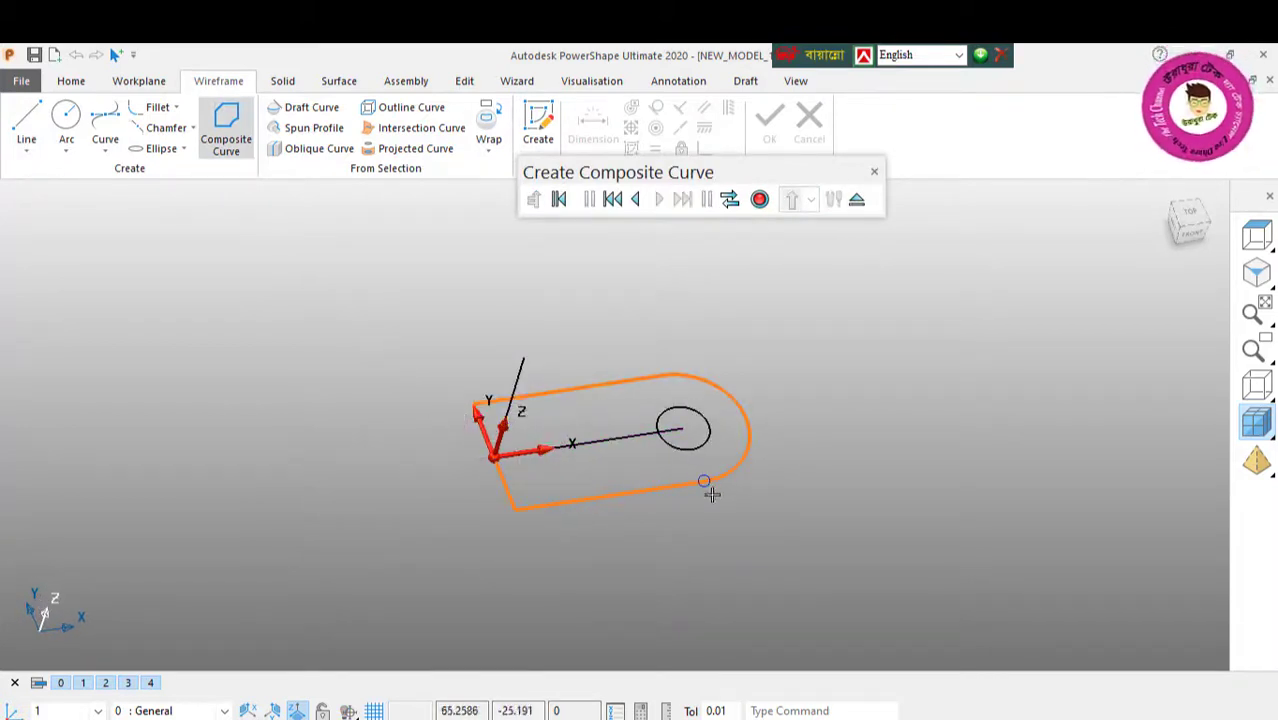
left_click(760, 198)
left_click(856, 203)
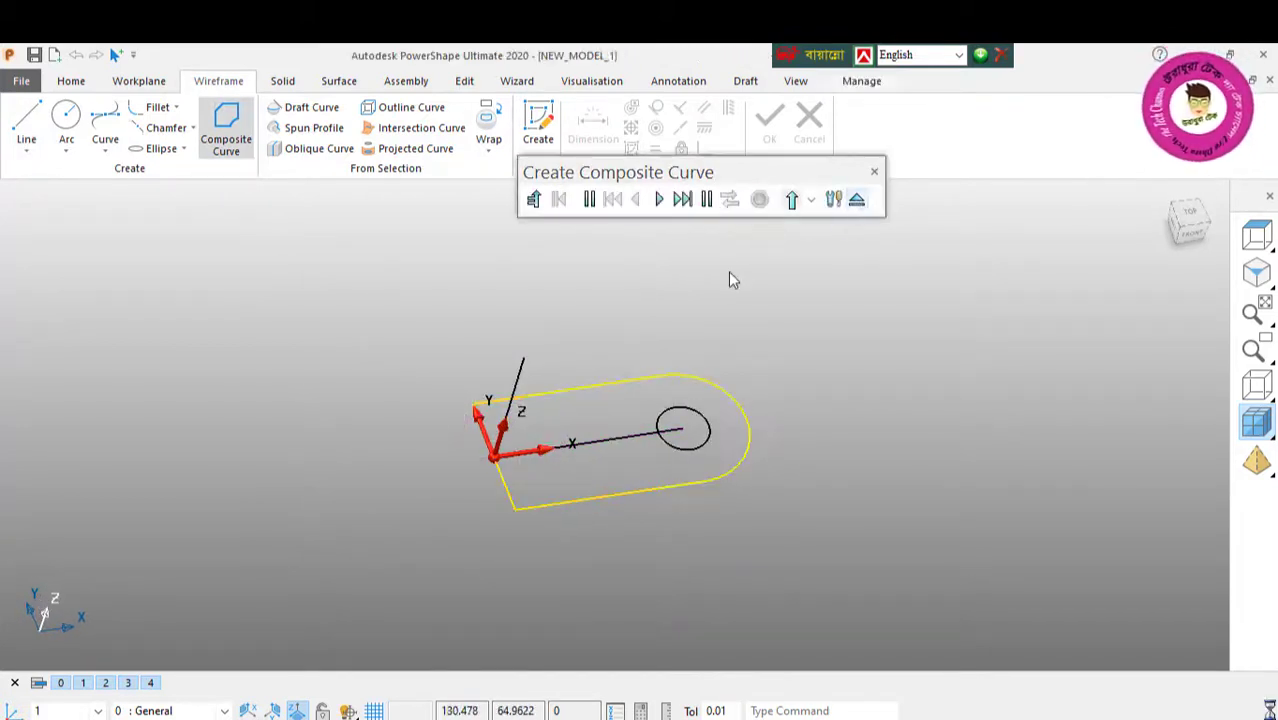
Step: Extrude the closed composite curve into a solid plate with a length of 12 in direction 1
left_click(282, 81)
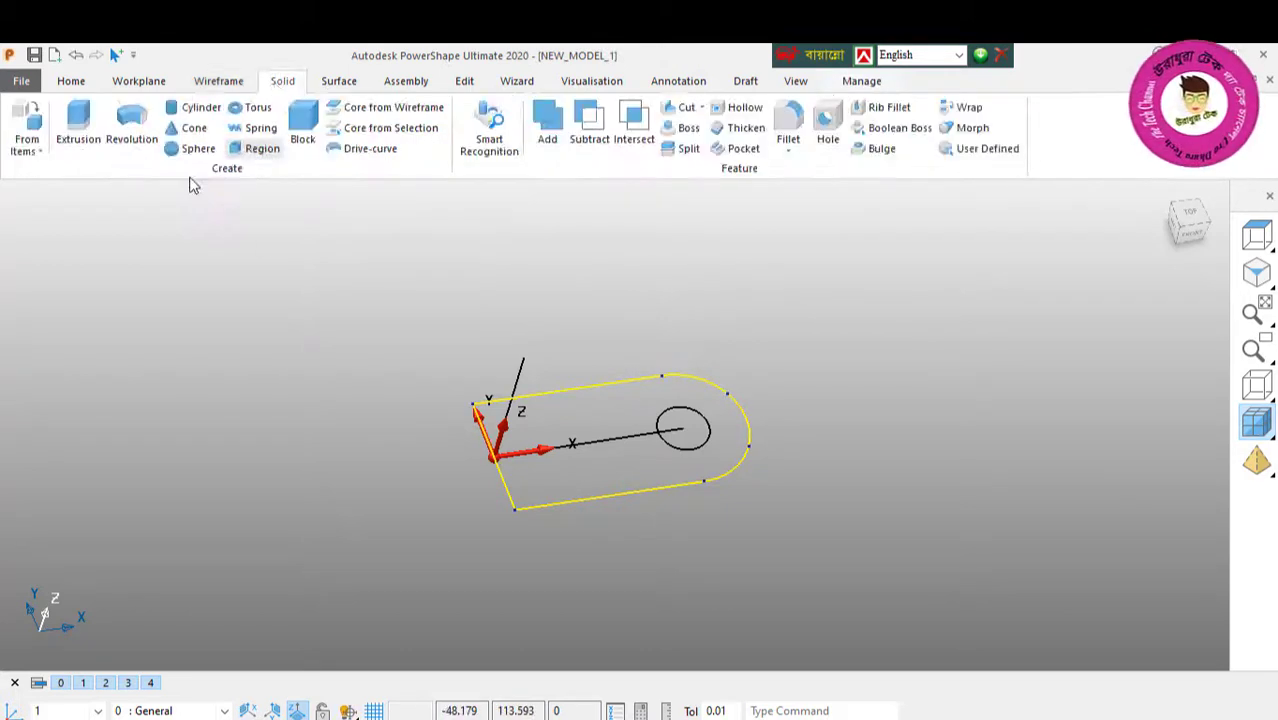
left_click(82, 132)
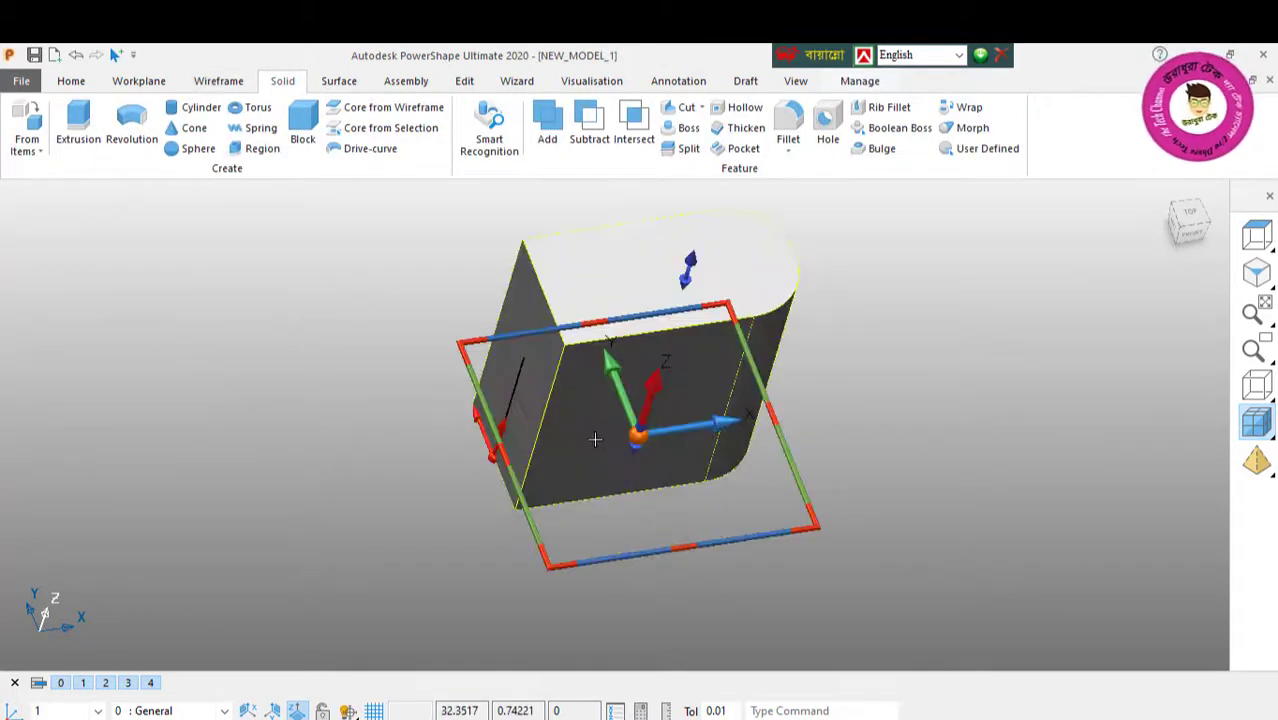
double_click(180, 264)
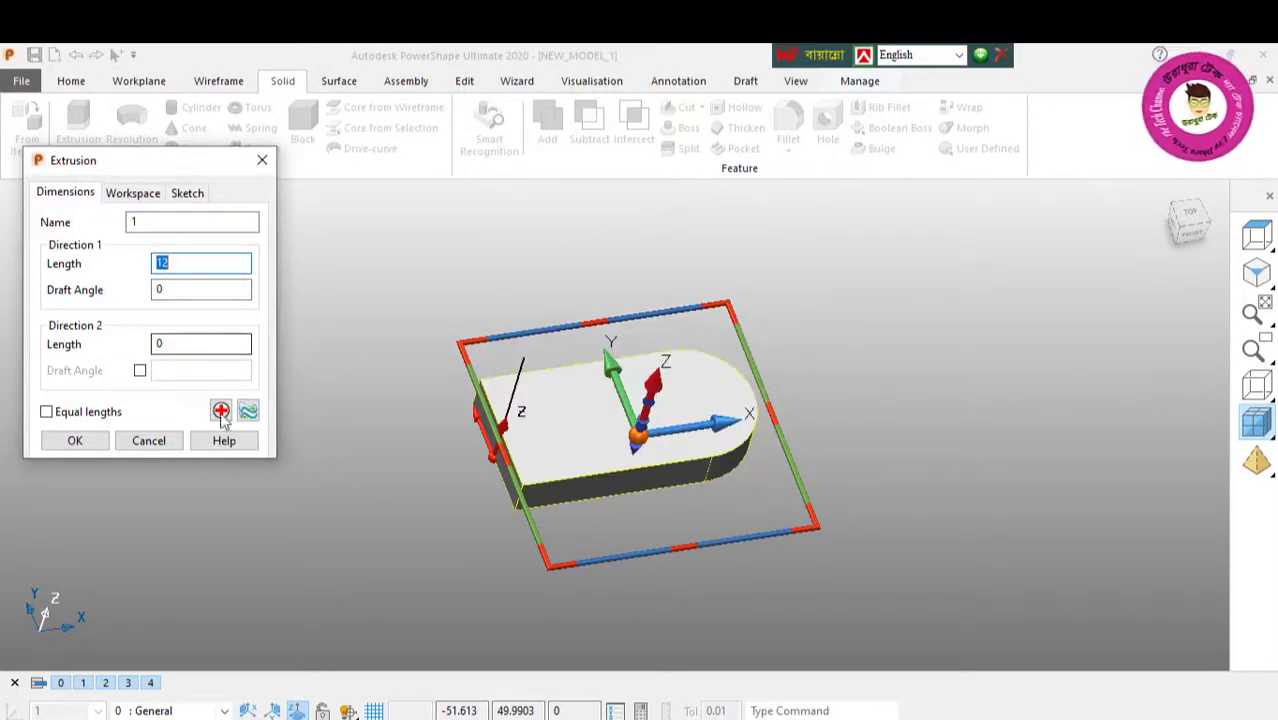
left_click(75, 441)
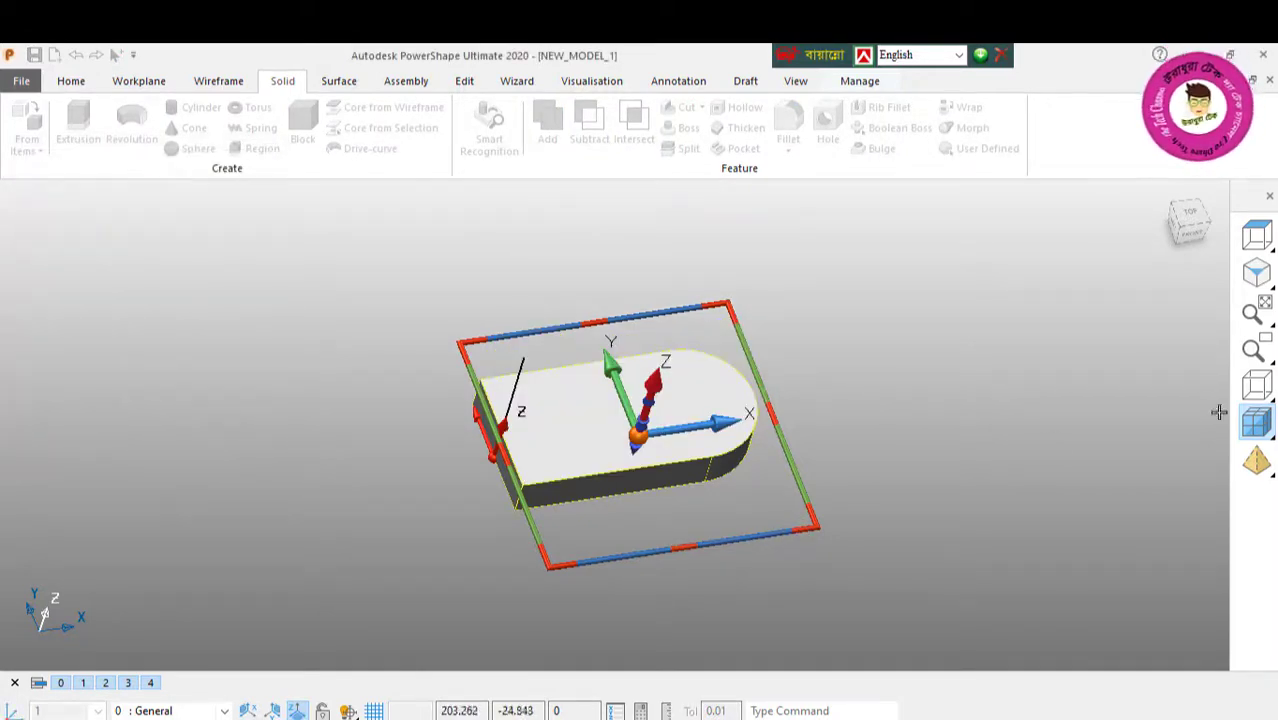
Step: Extrude the circle at the centre of the rounded end into a solid cylinder and show the model shaded
left_click(1257, 385)
left_click(685, 447)
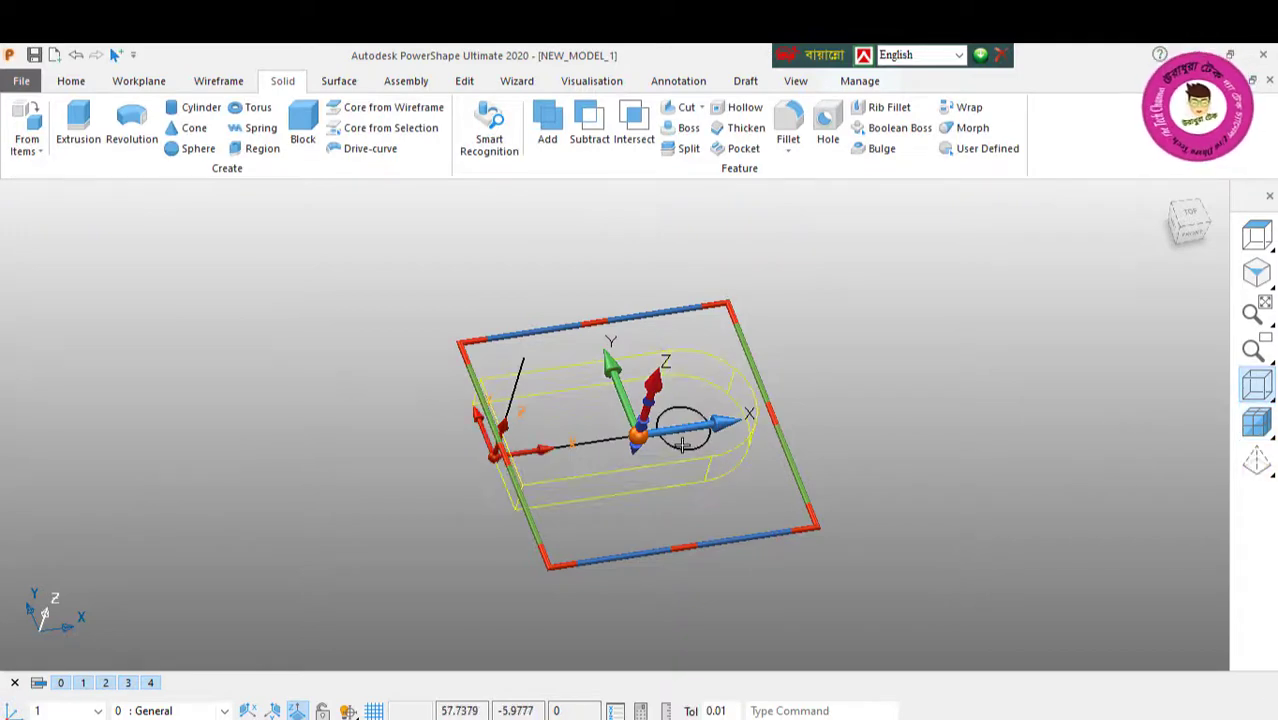
left_click(78, 128)
left_click(1257, 422)
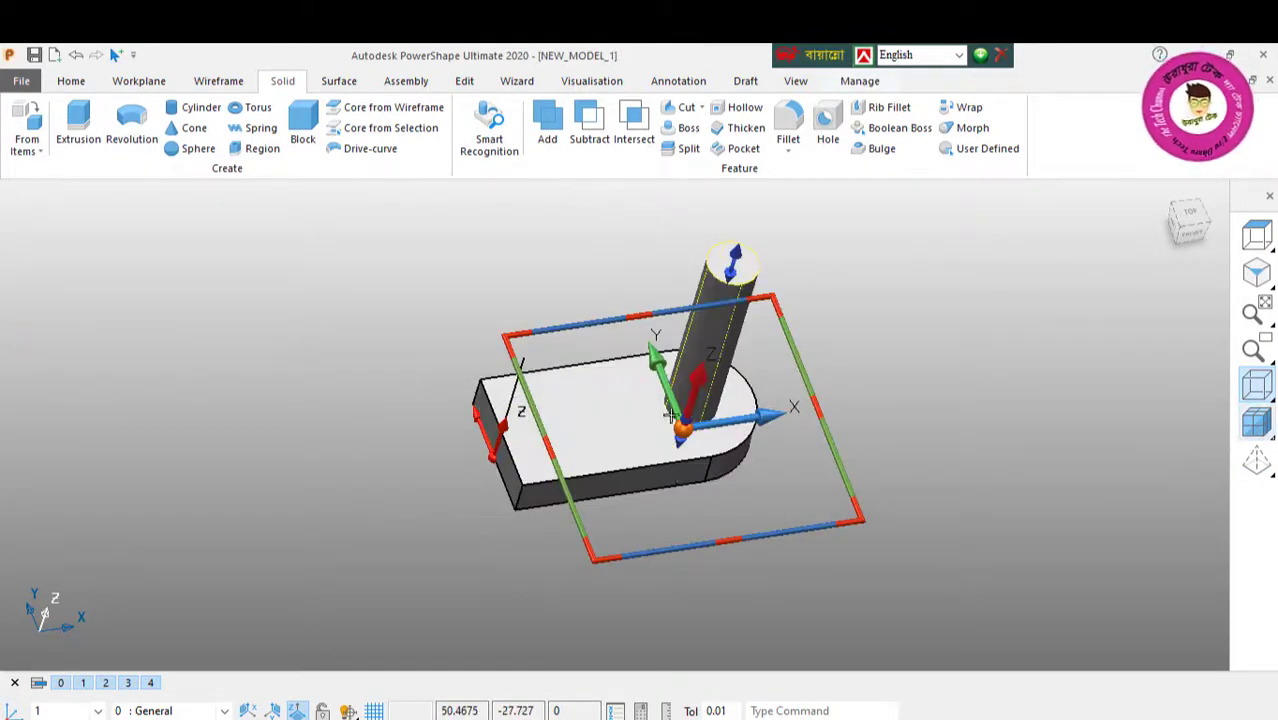
Step: Subtract the cylinder from the plate to cut the hole in the rounded end, and clear the selection
mouse_move(1021, 456)
middle_mouse_down()
mouse_move(668, 209)
mouse_move(540, 373)
middle_mouse_up()
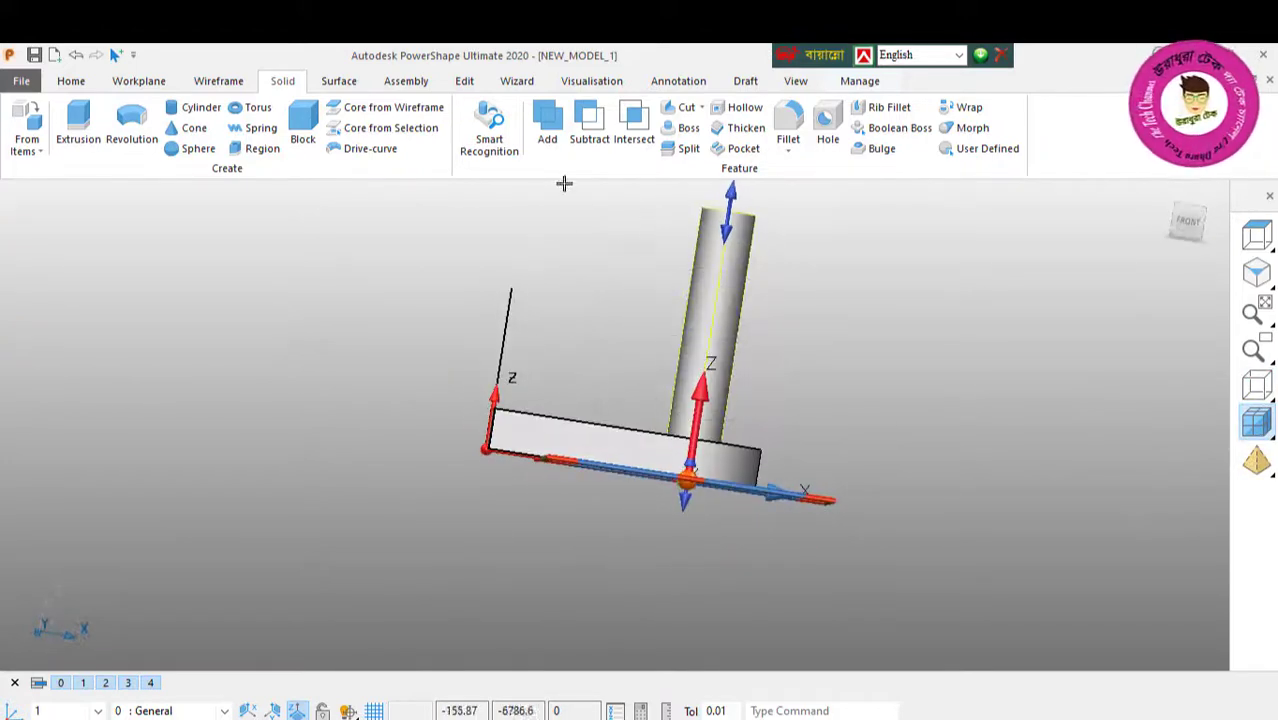
left_click(587, 124)
middle_click_drag(696, 469, 672, 614)
right_click(229, 308)
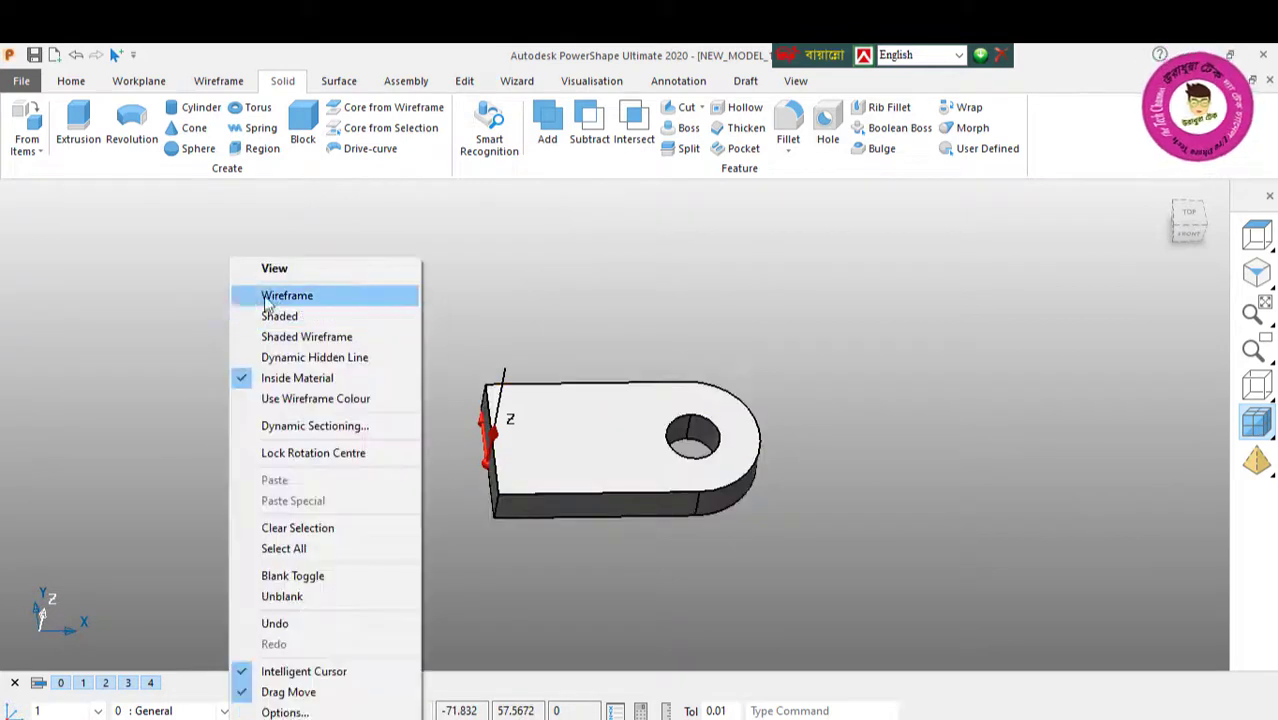
left_click(405, 528)
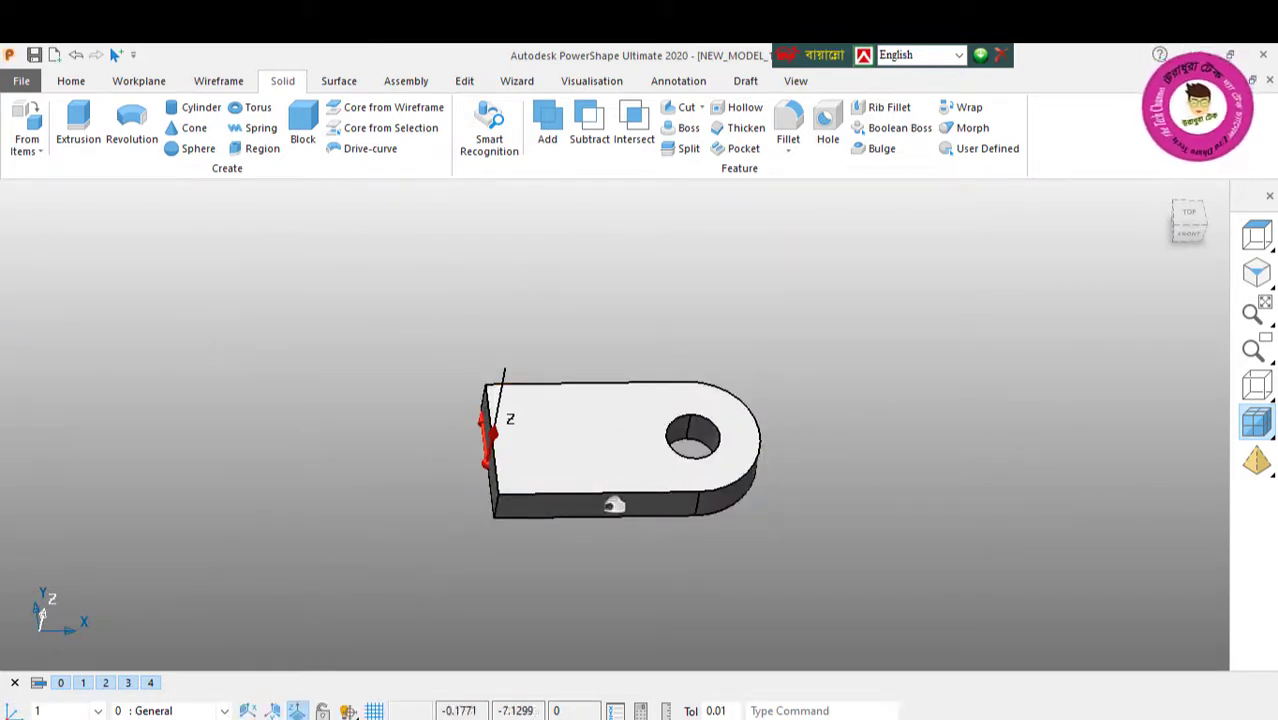
Step: Set the length of the upright line at the workplane origin to 30
middle_click_drag(614, 504, 417, 494)
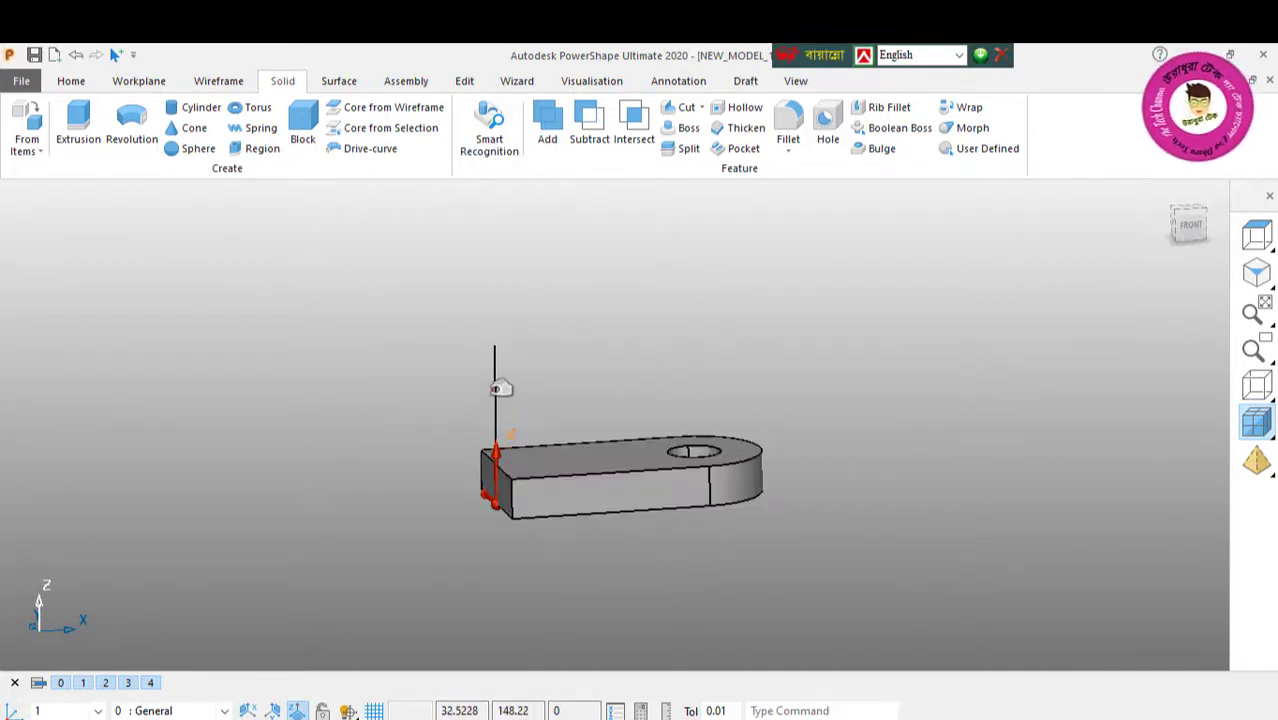
mouse_move(491, 388)
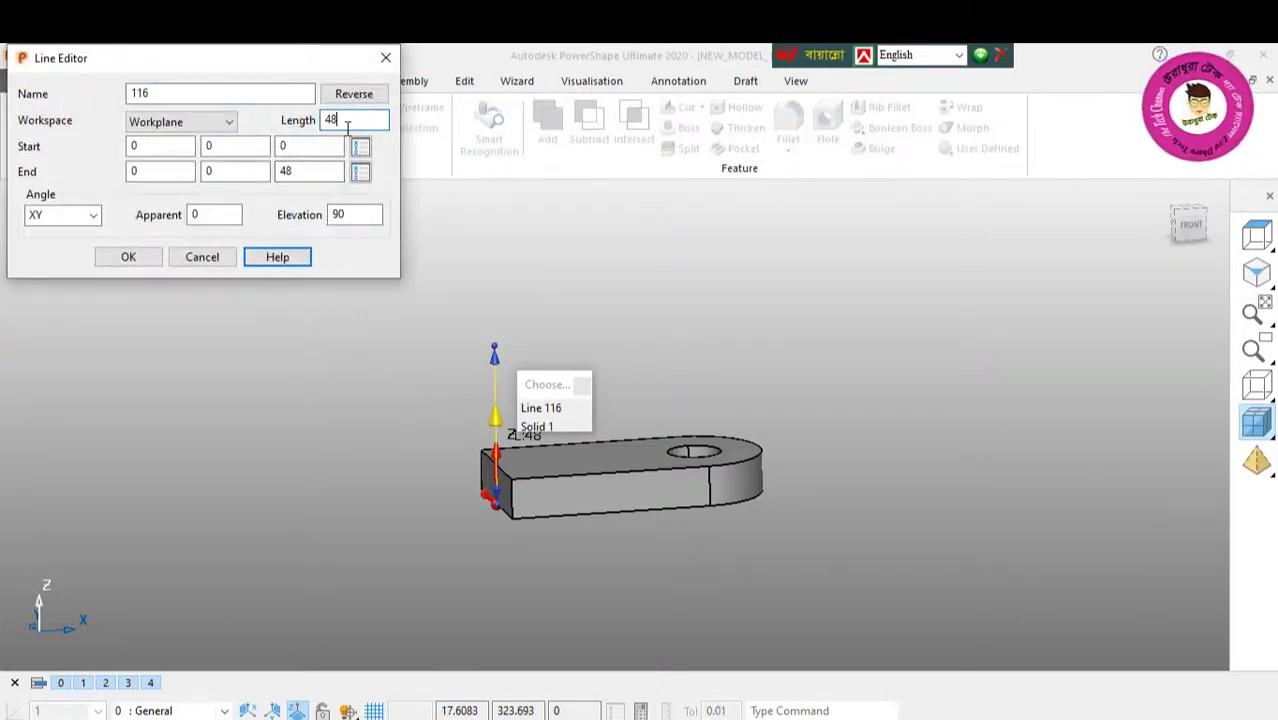
type("/2")
key("Return")
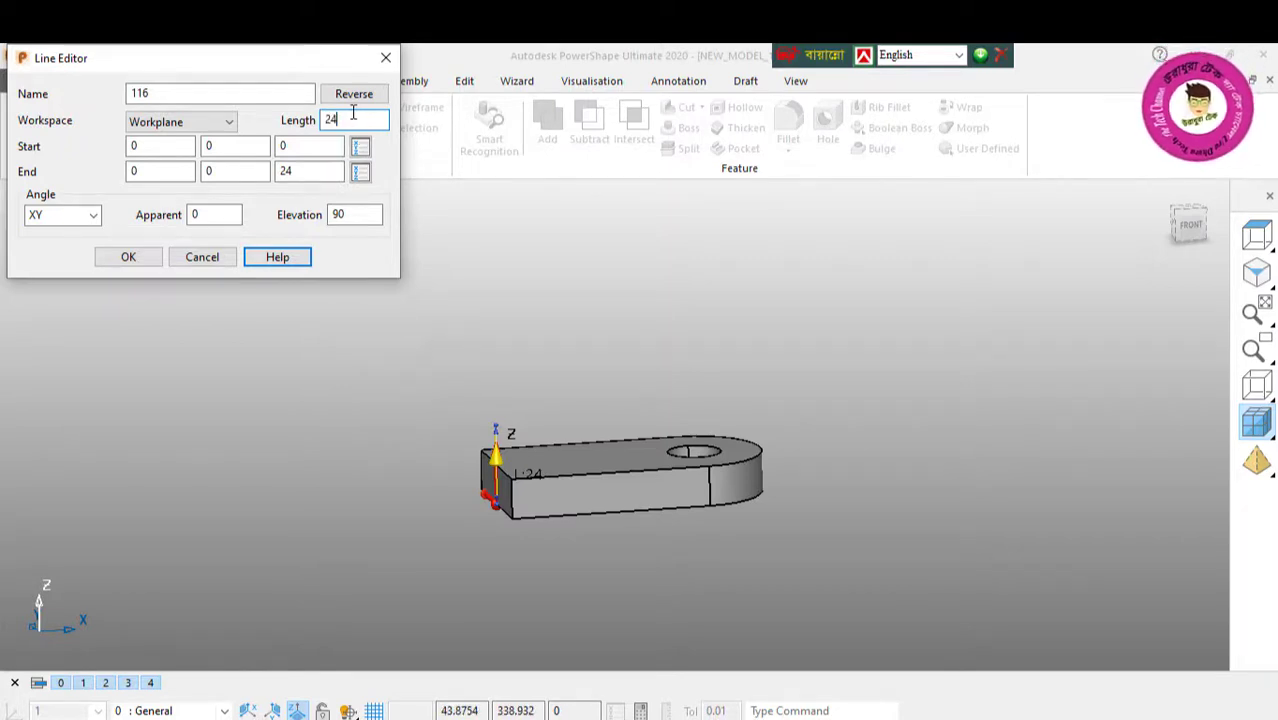
key("Return")
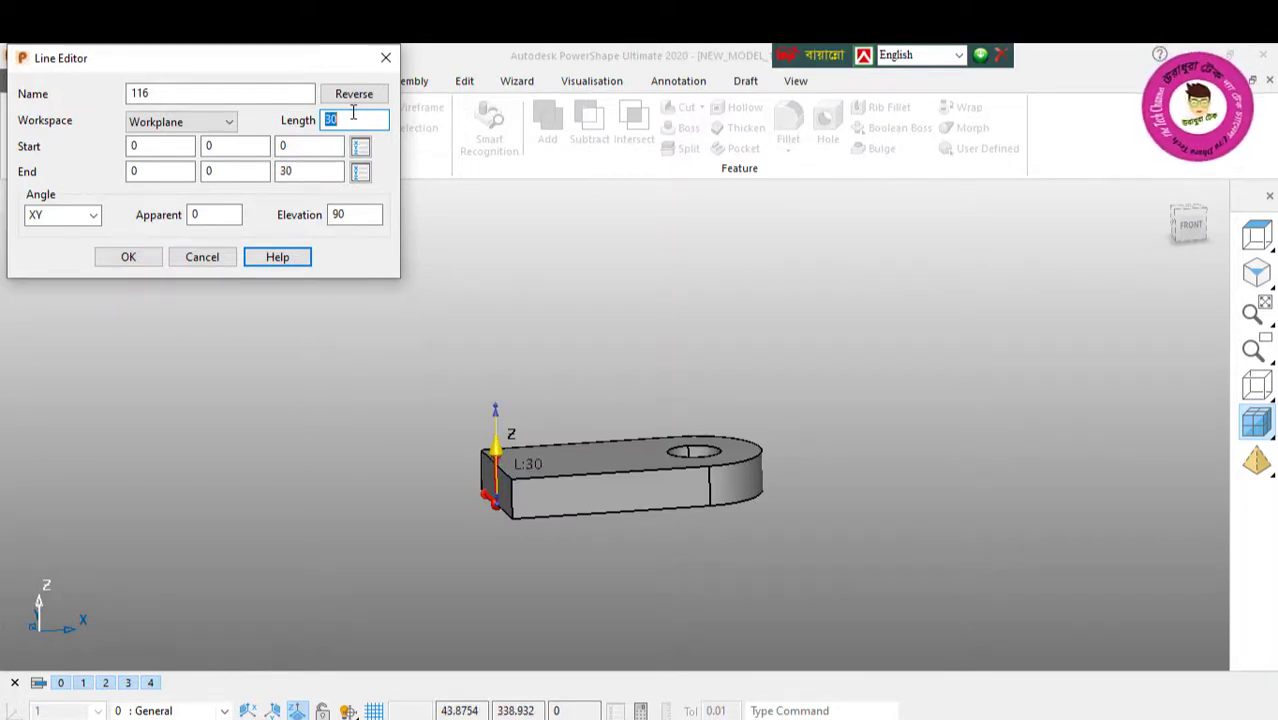
left_click(148, 264)
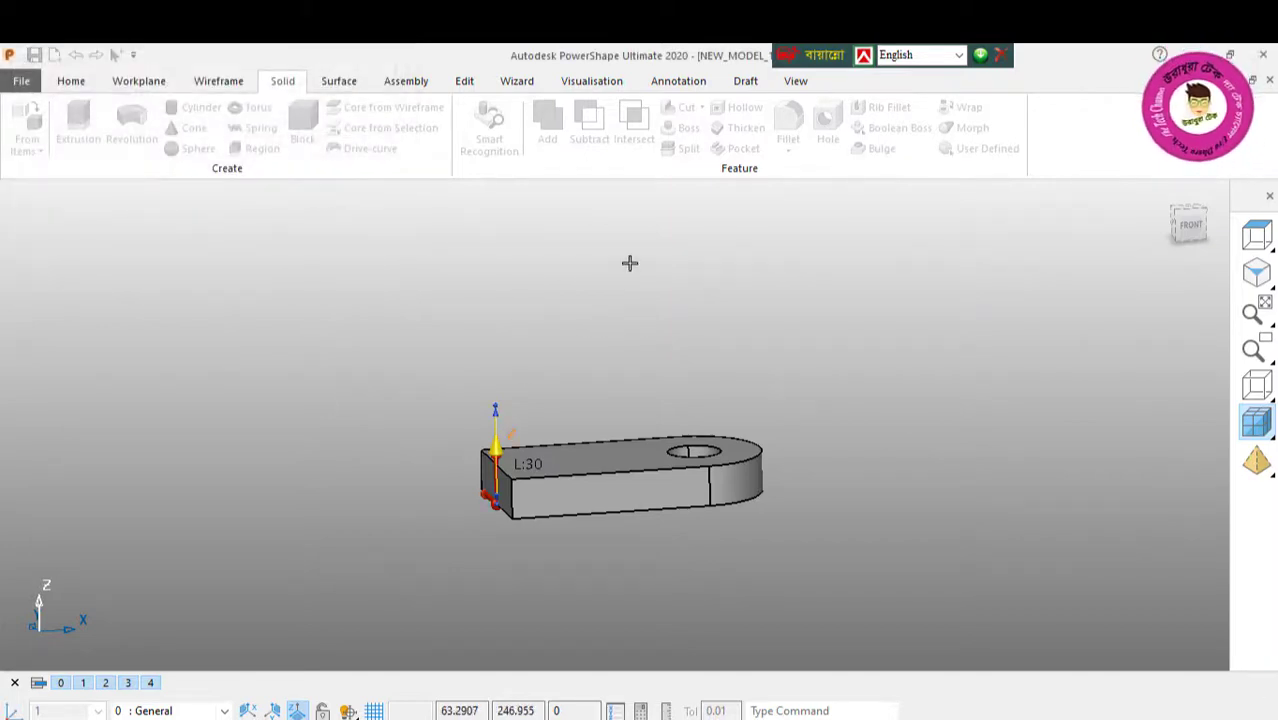
Step: Mirror the upright line about the XY plane, keeping the original, to add a matching line below the workplane, and deselect it
middle_click_drag(630, 263, 722, 220)
scroll(547, 405, "up", 2)
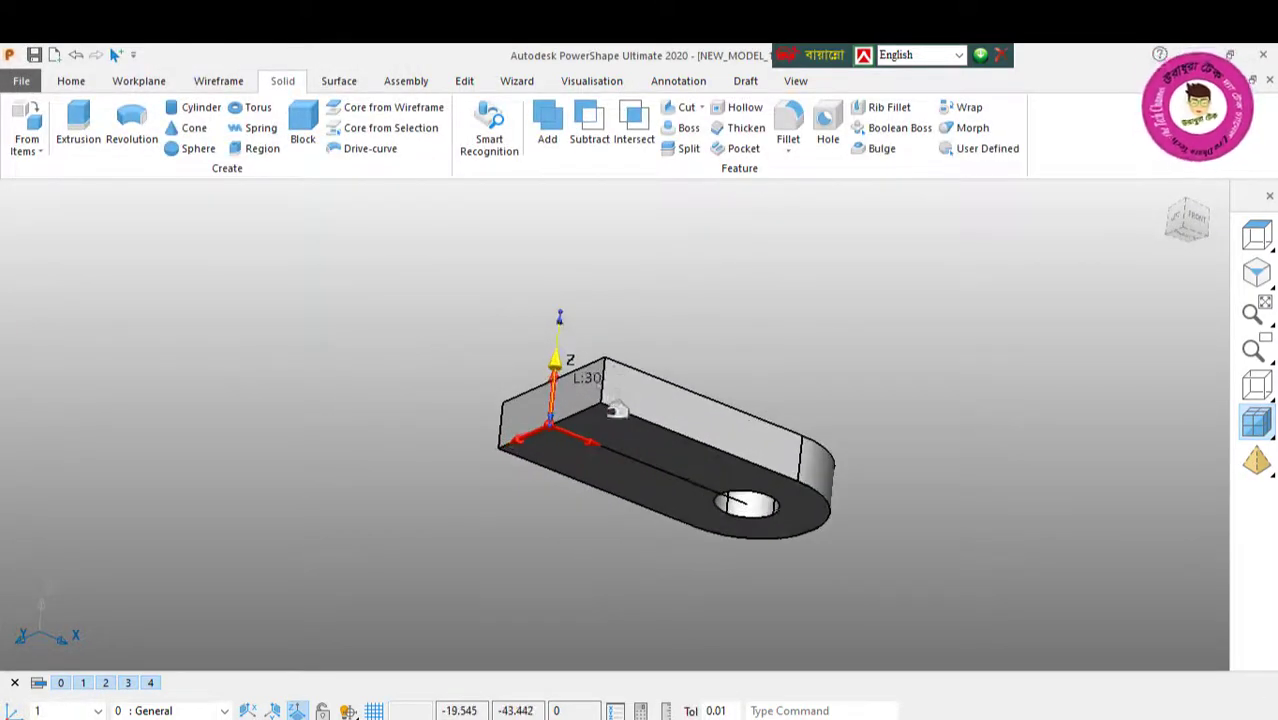
middle_click_drag(617, 410, 659, 359)
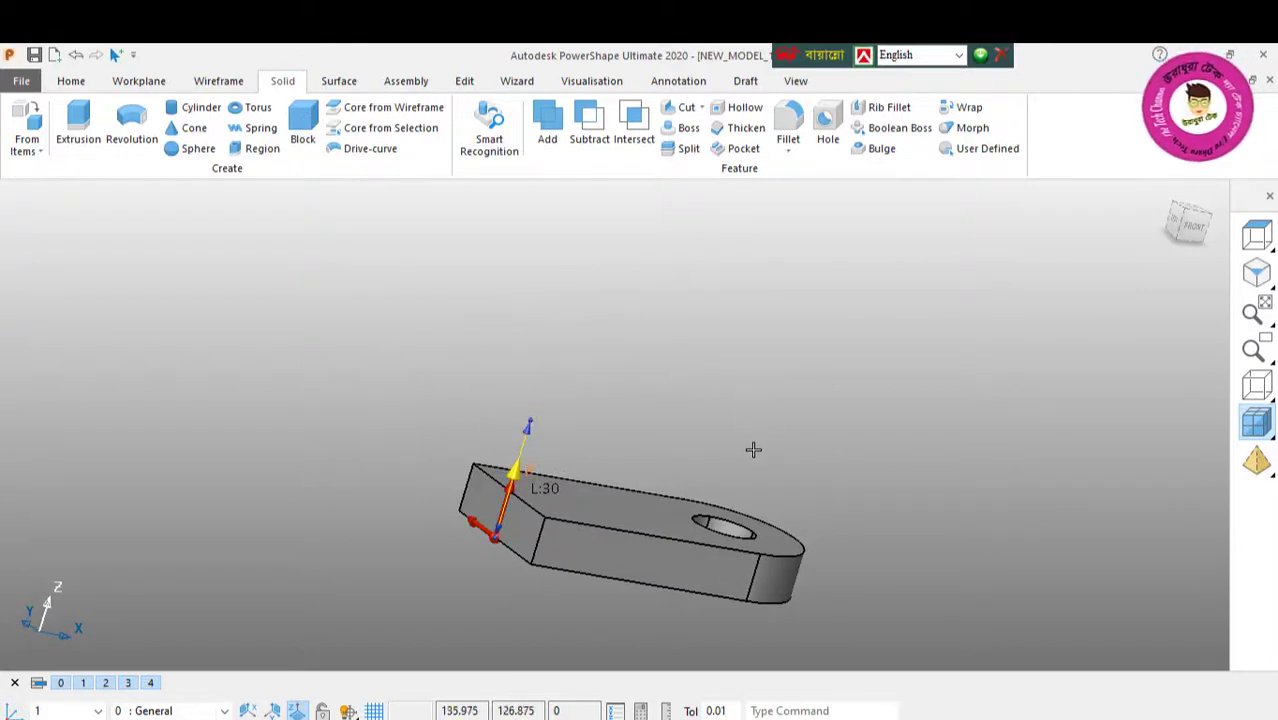
middle_click_drag(753, 450, 848, 331, "shift")
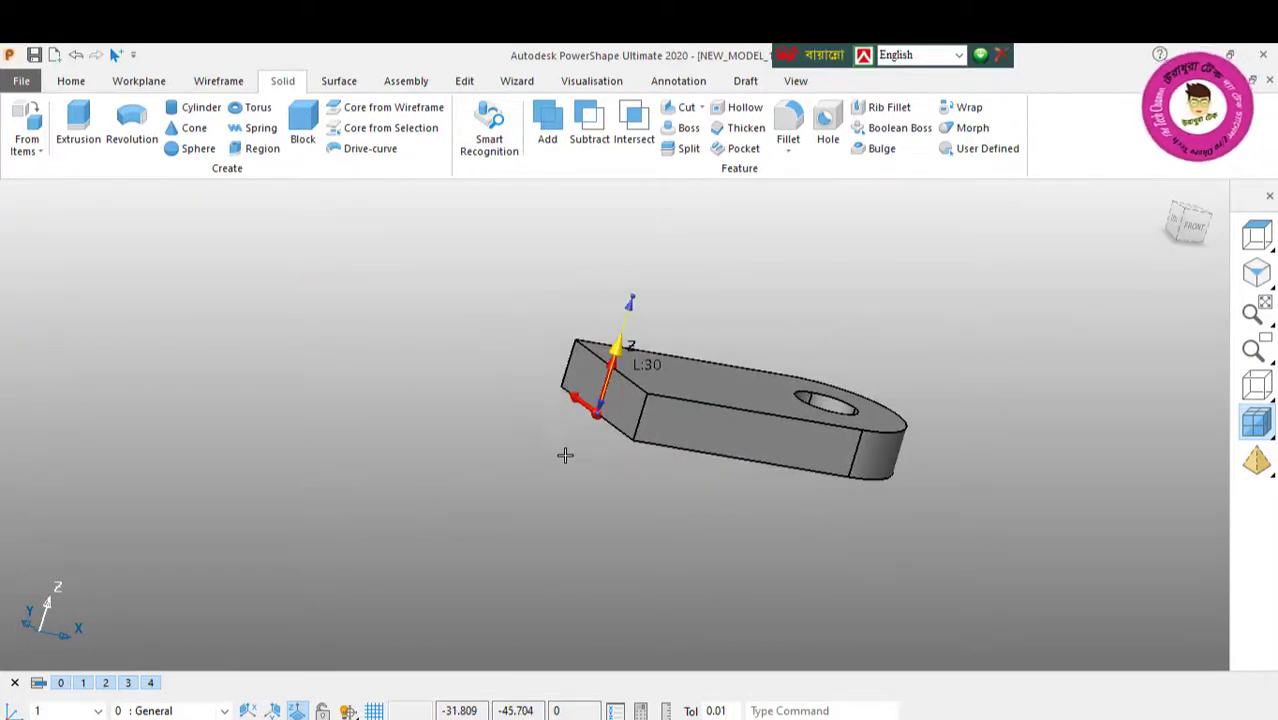
left_click(465, 82)
left_click(188, 125)
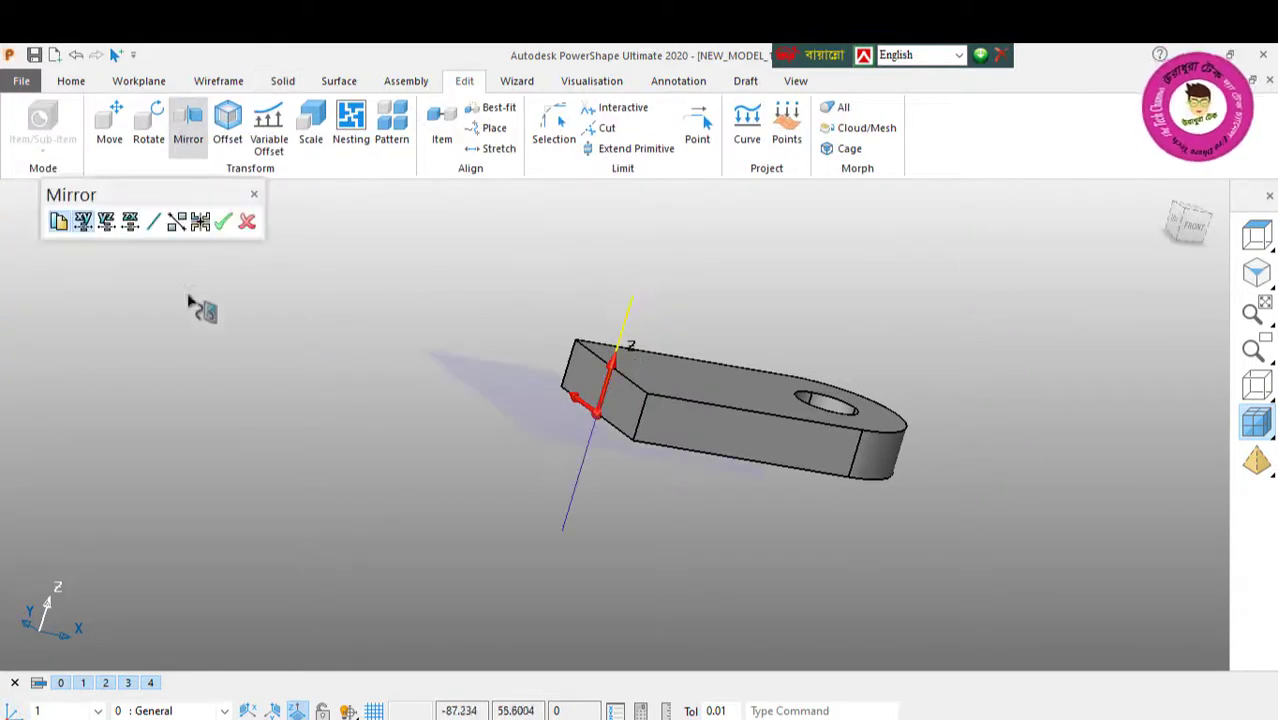
left_click(247, 222)
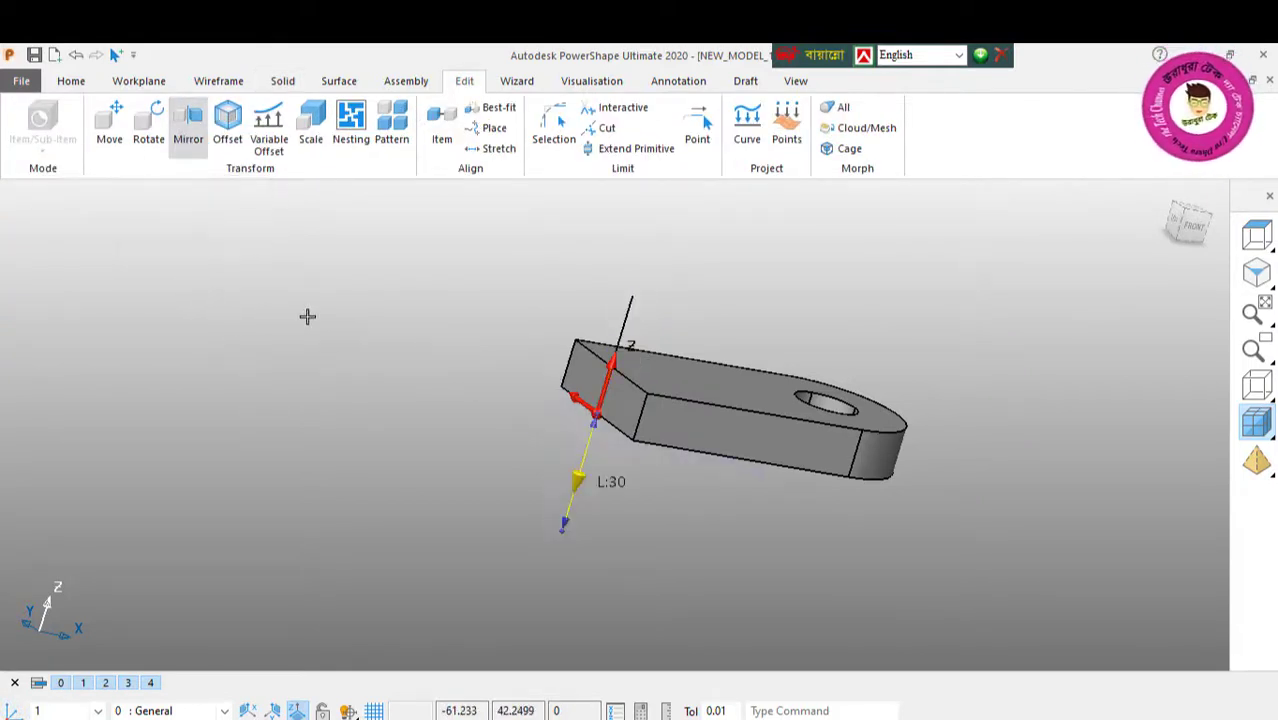
right_click(290, 249)
left_click(345, 266)
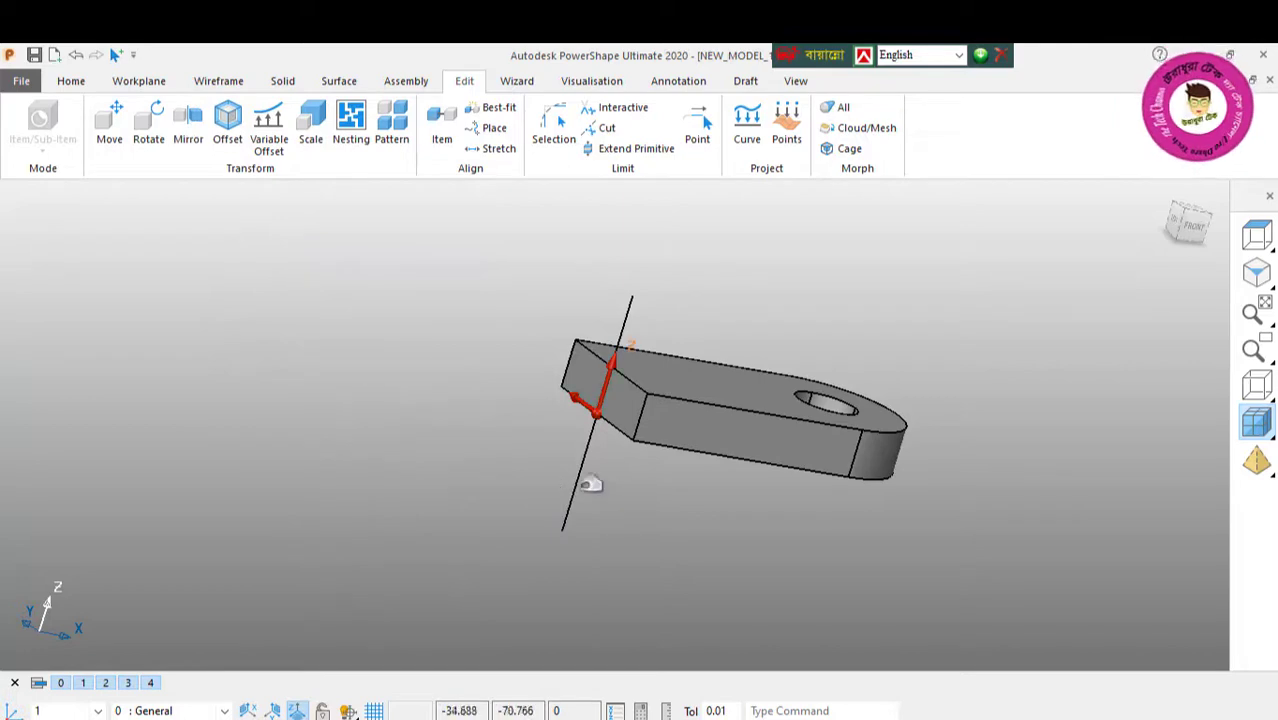
left_click(218, 81)
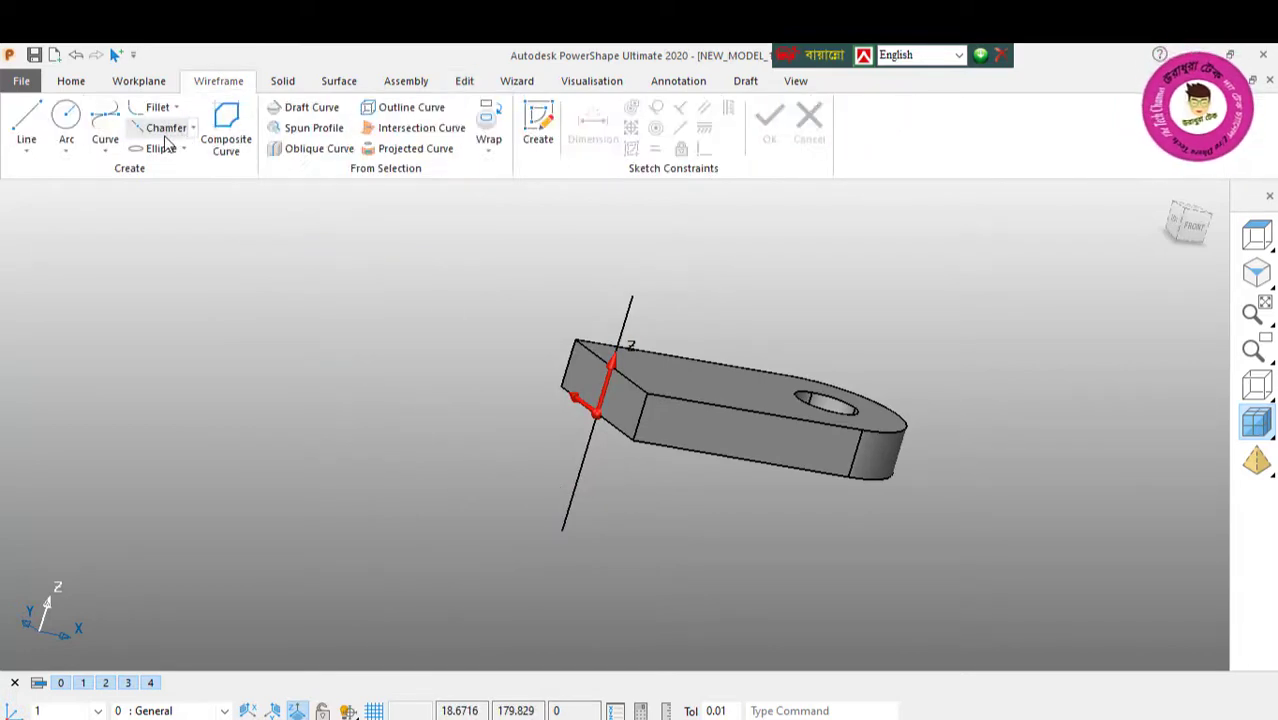
left_click(247, 141)
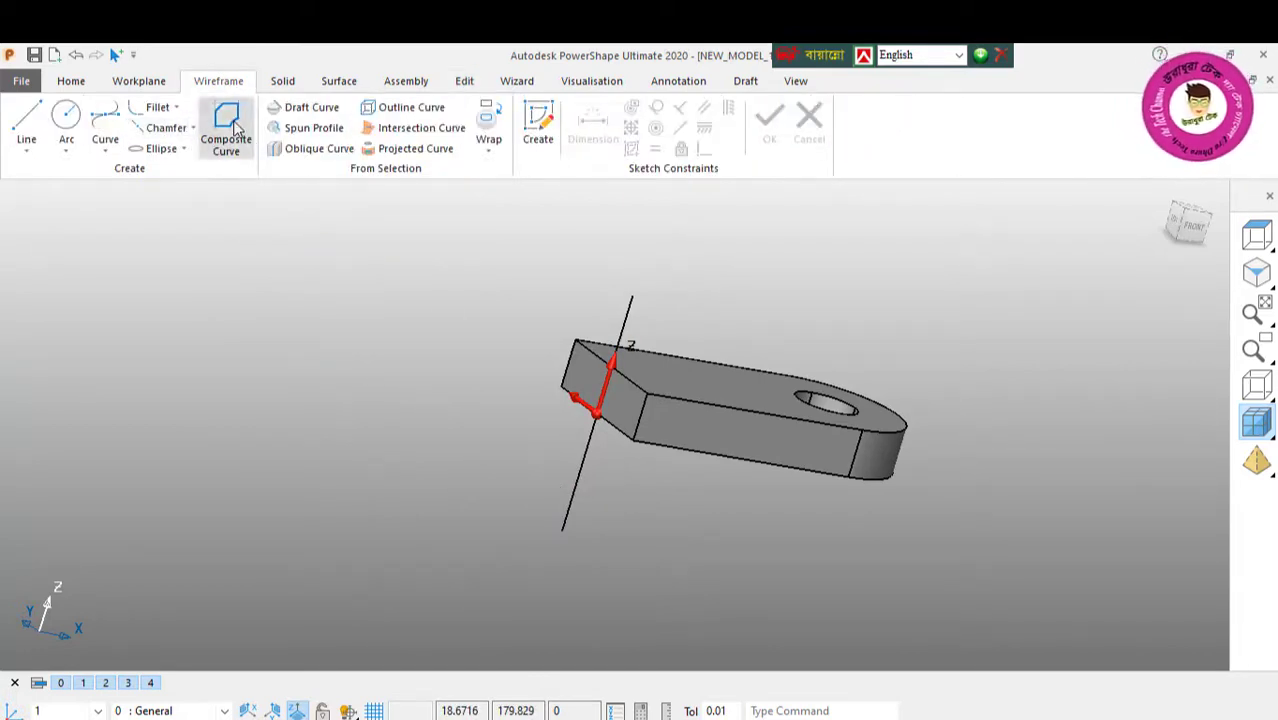
left_click(571, 481)
left_click(596, 416)
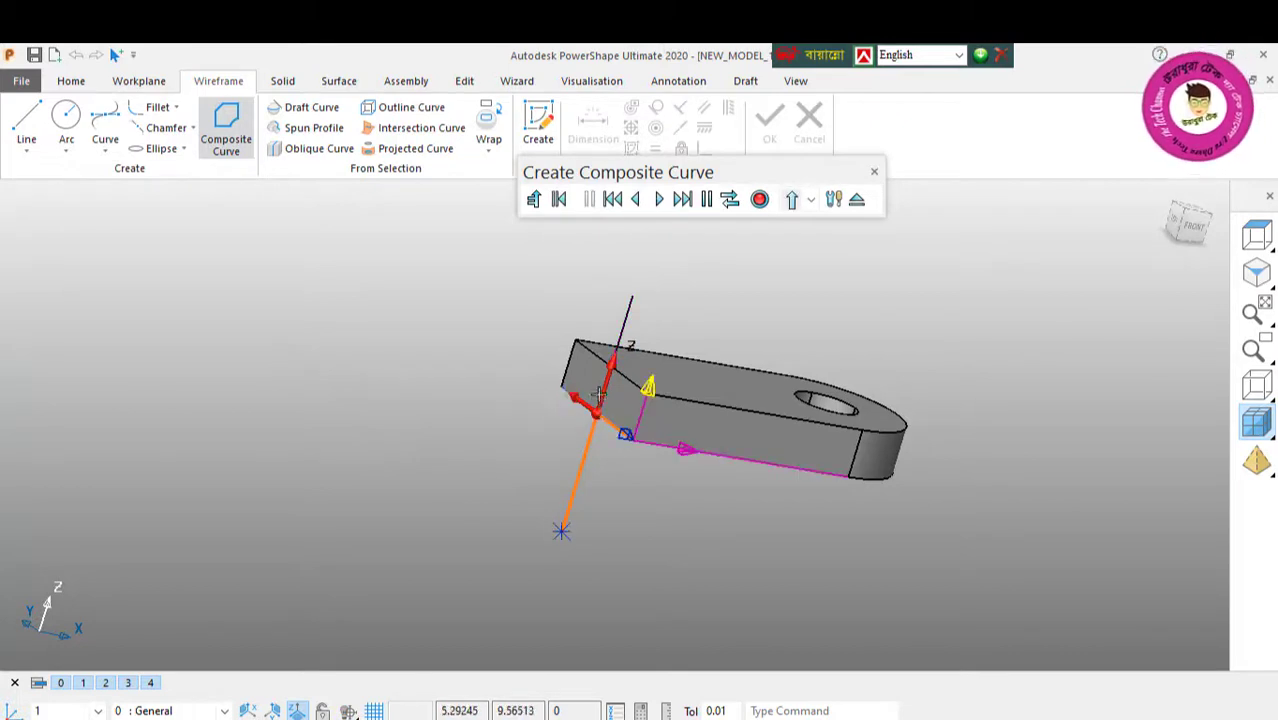
middle_click_drag(613, 375, 620, 284)
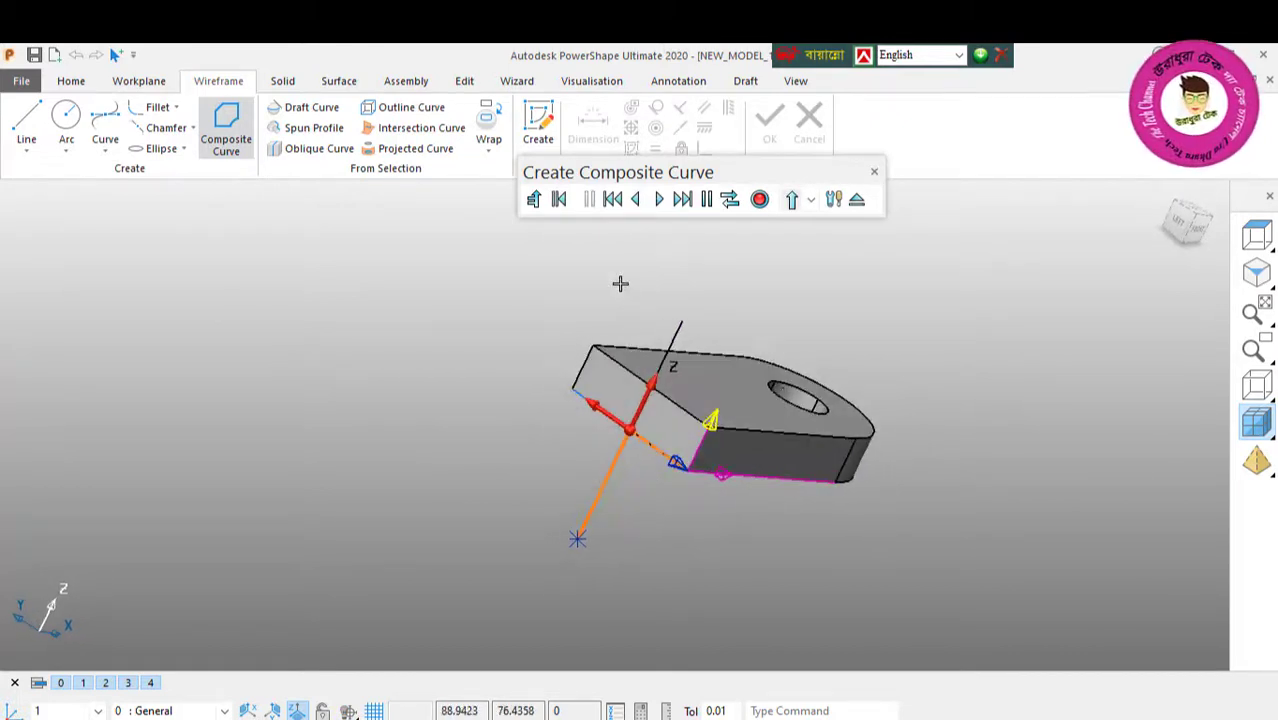
left_click(559, 200)
left_click(577, 538)
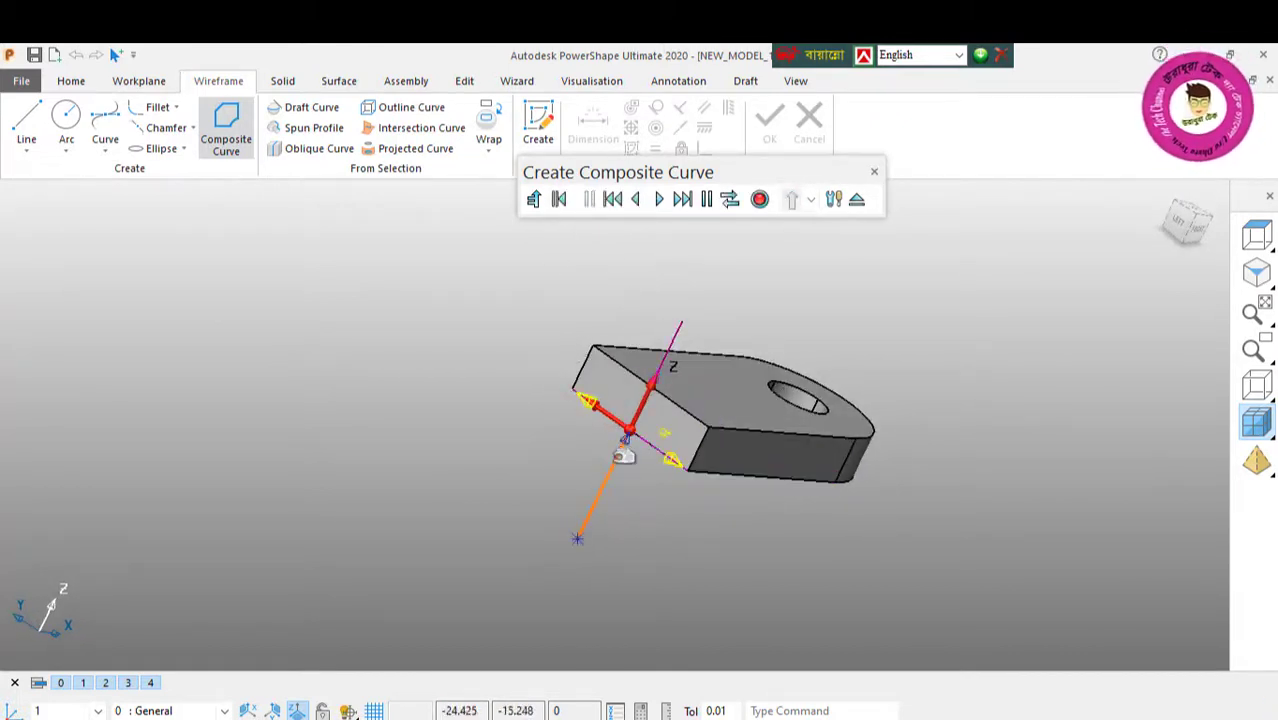
middle_click_drag(634, 446, 485, 468)
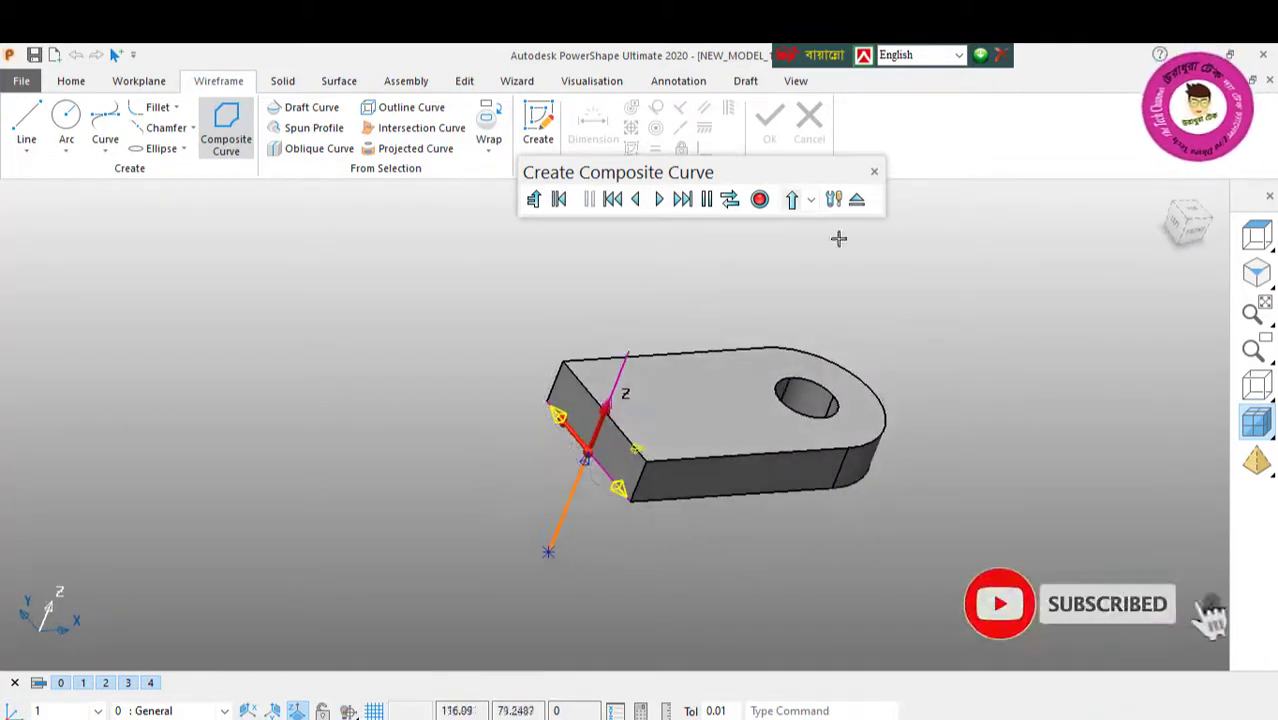
left_click(873, 172)
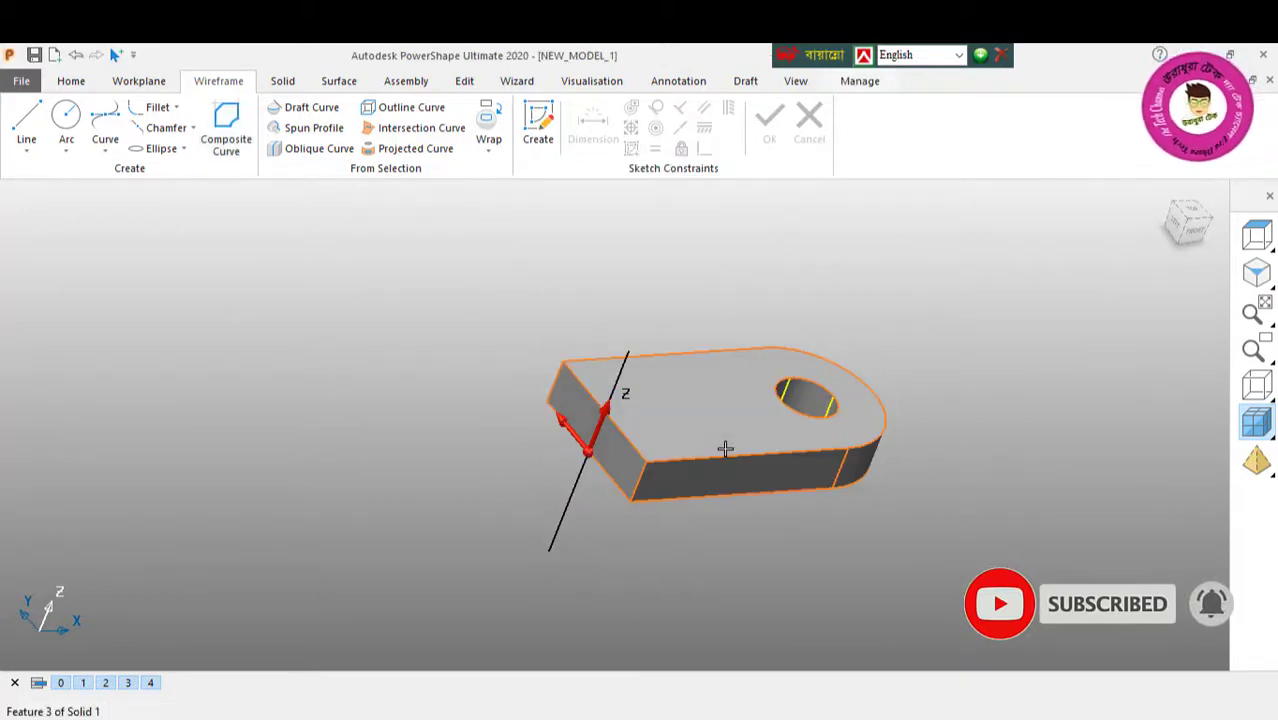
Step: Remove the plate solid so that only the vertical lines, the centre line and the workplane remain
key("Delete")
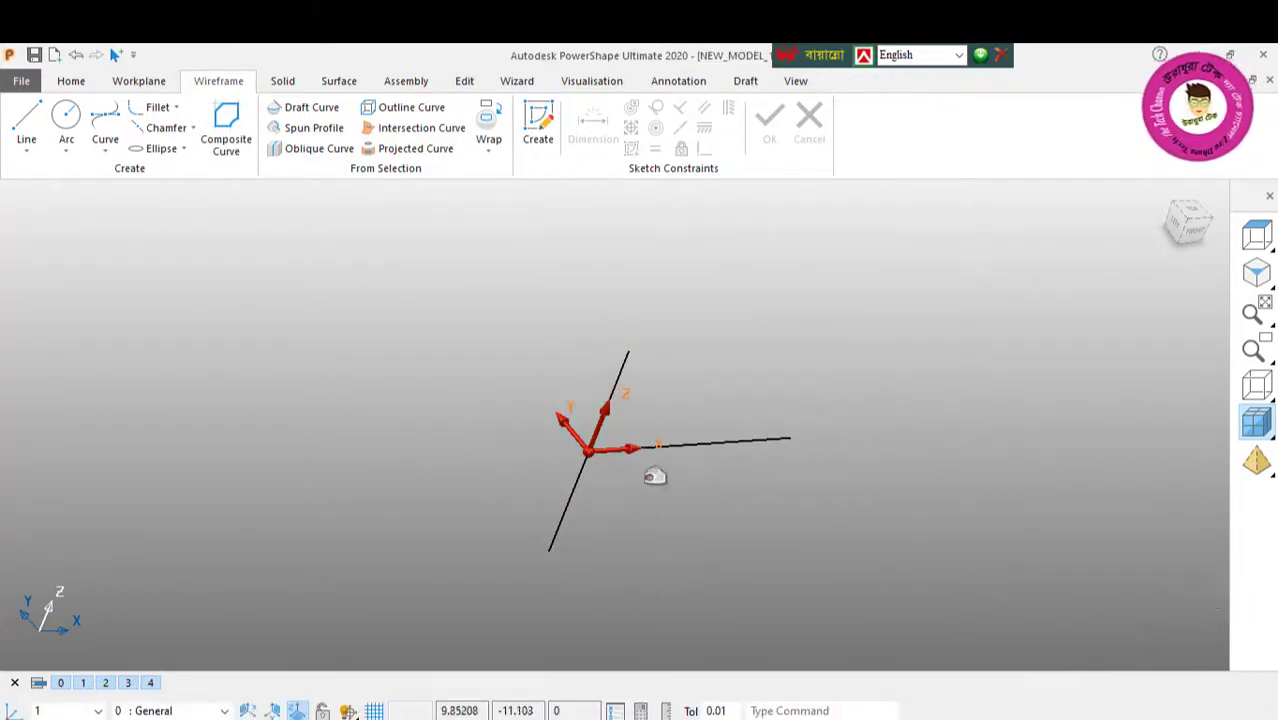
middle_click_drag(650, 476, 338, 376)
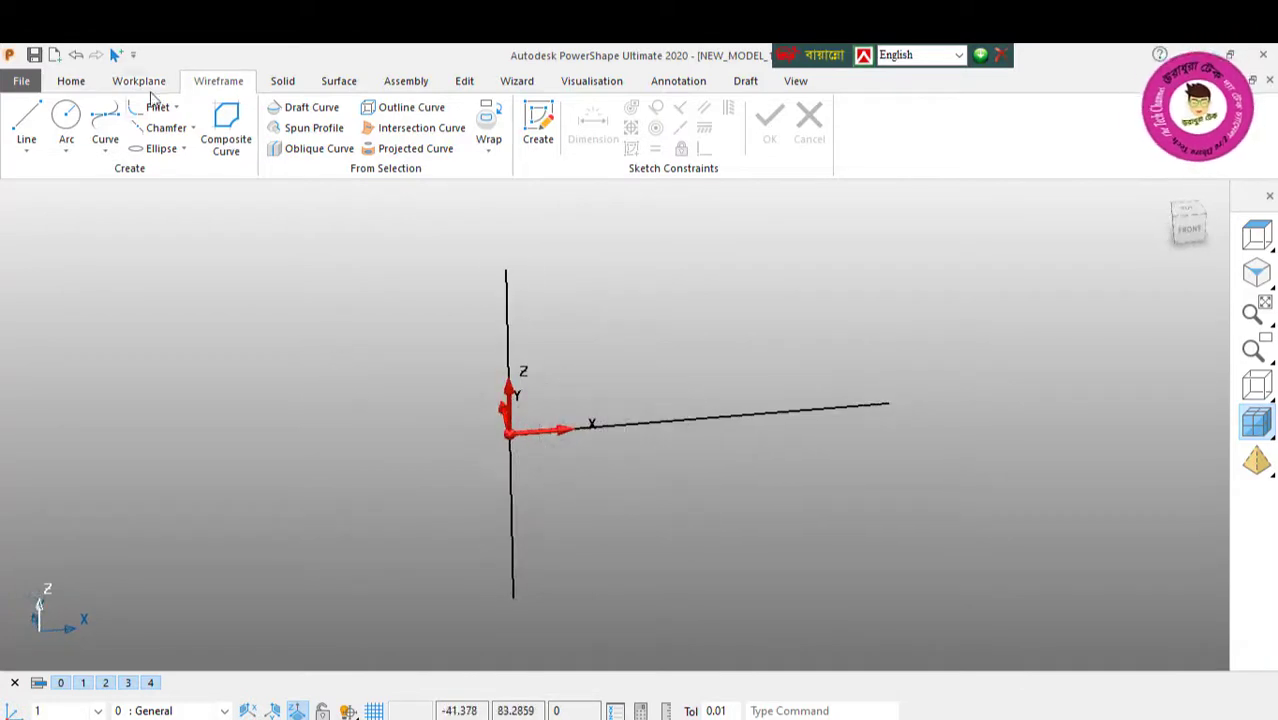
Step: Join the upper and lower vertical lines into one composite curve, save it, and clear the selection
left_click(226, 130)
left_click(512, 300)
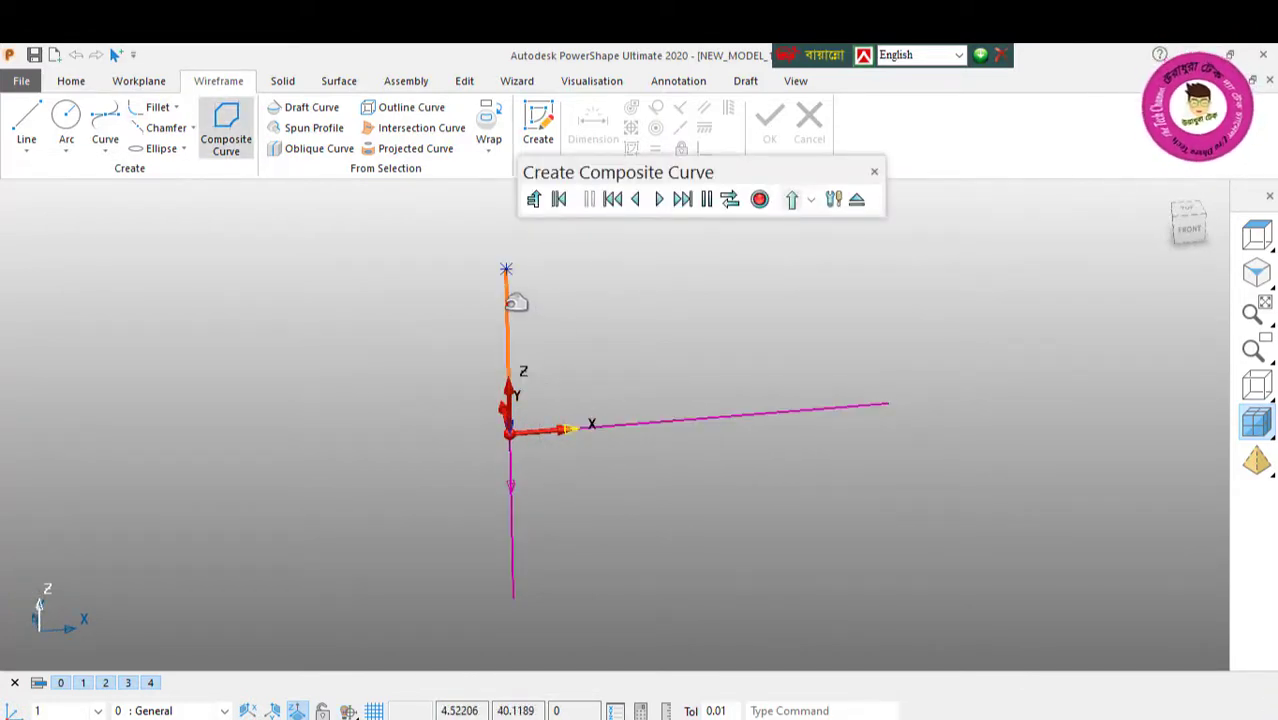
left_click(513, 500)
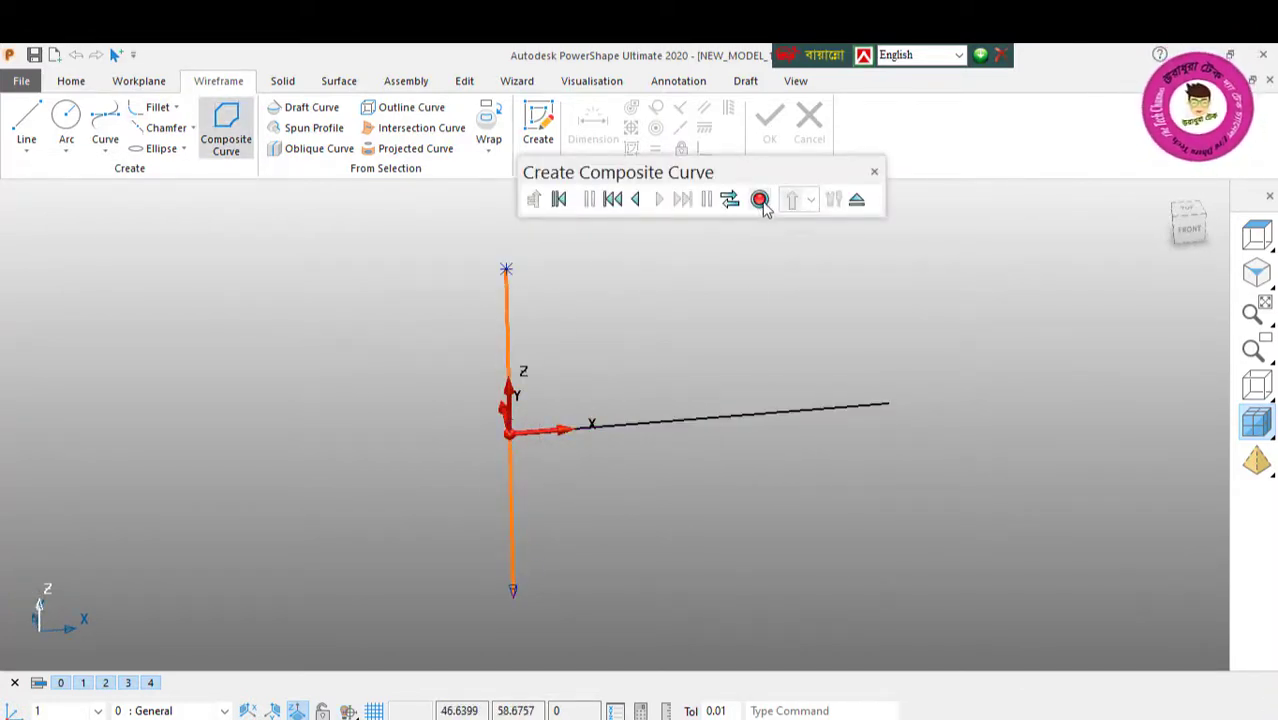
left_click(760, 200)
left_click(856, 200)
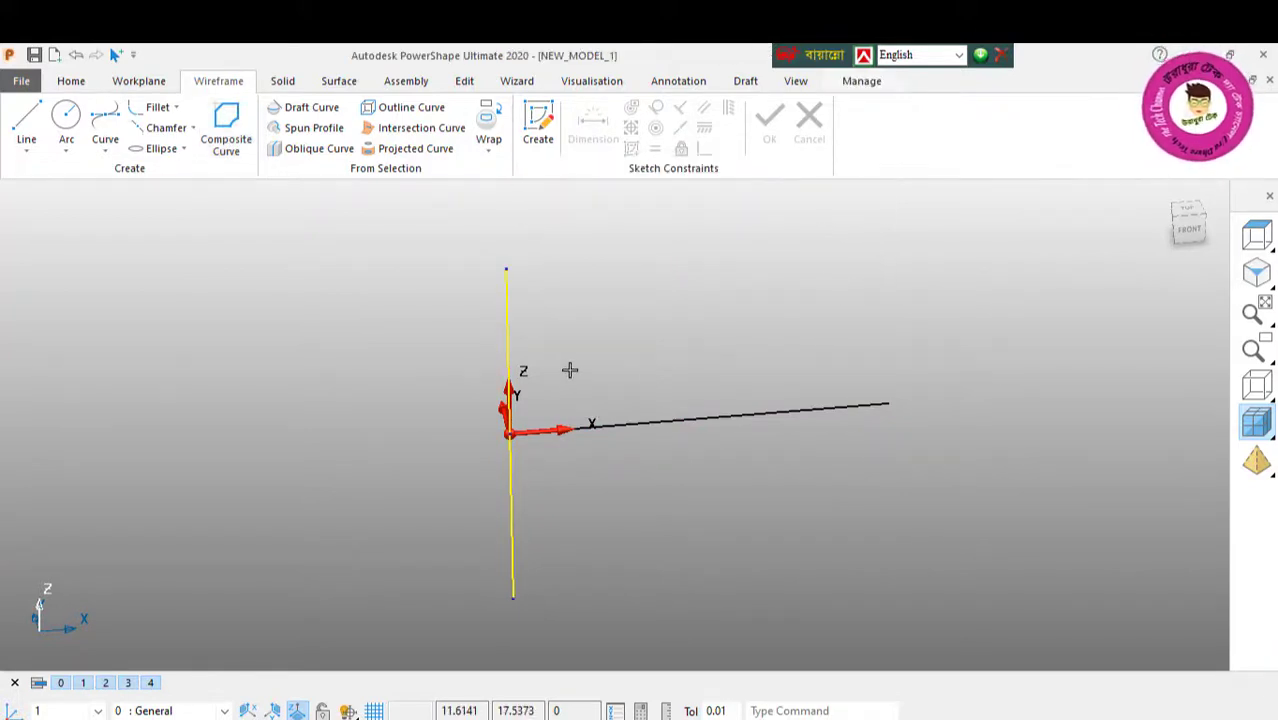
middle_click_drag(570, 370, 648, 365)
right_click(299, 275)
left_click(475, 307)
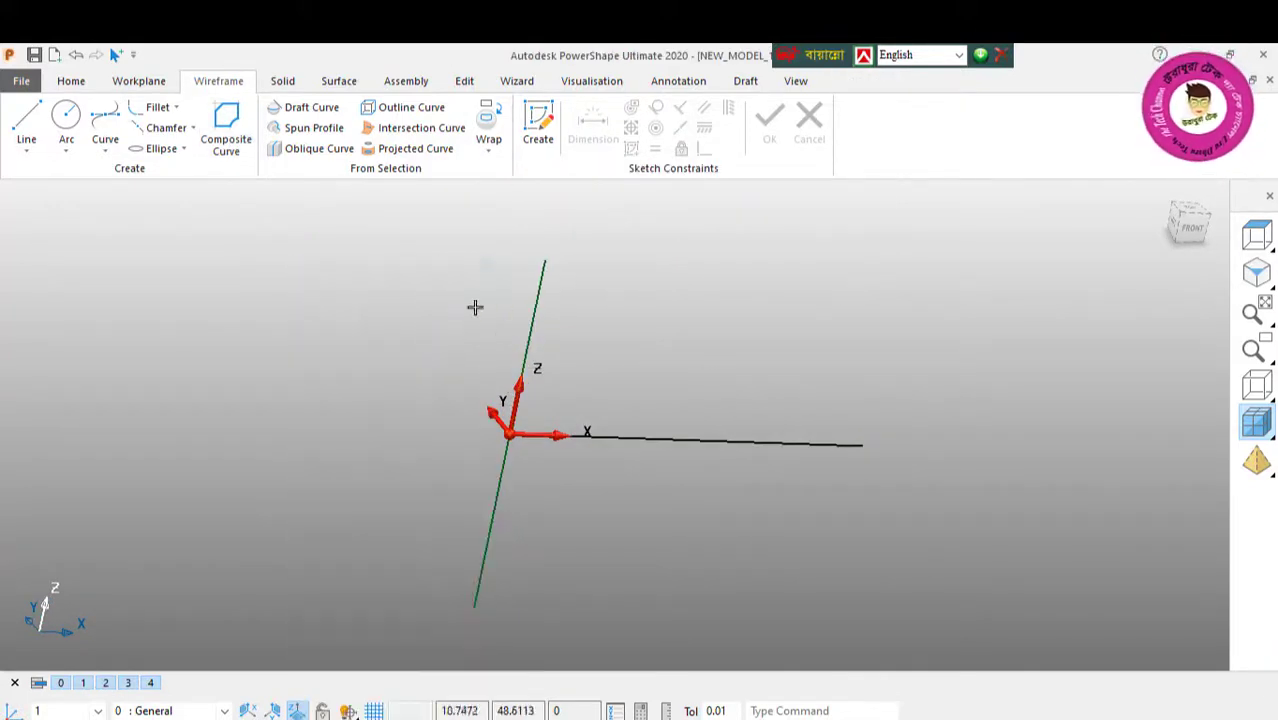
Step: Try to add an automatic dimension along the vertical composite curve
left_click(537, 299)
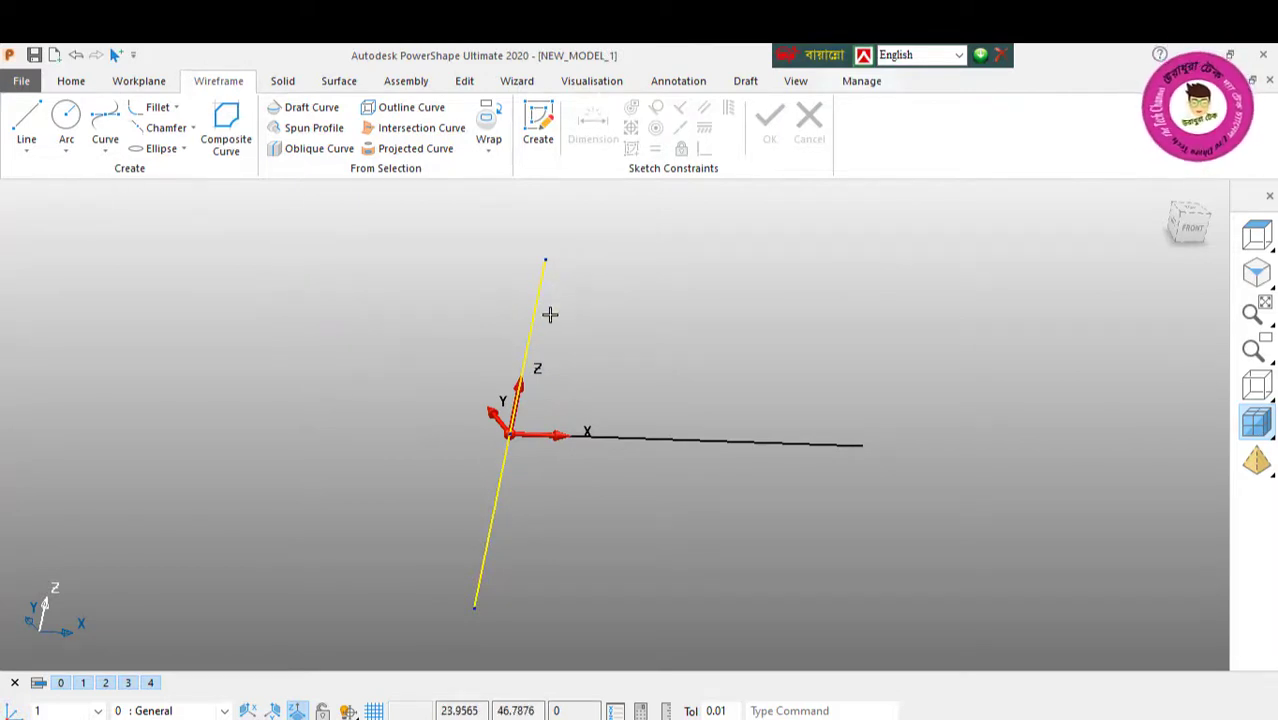
left_click(676, 81)
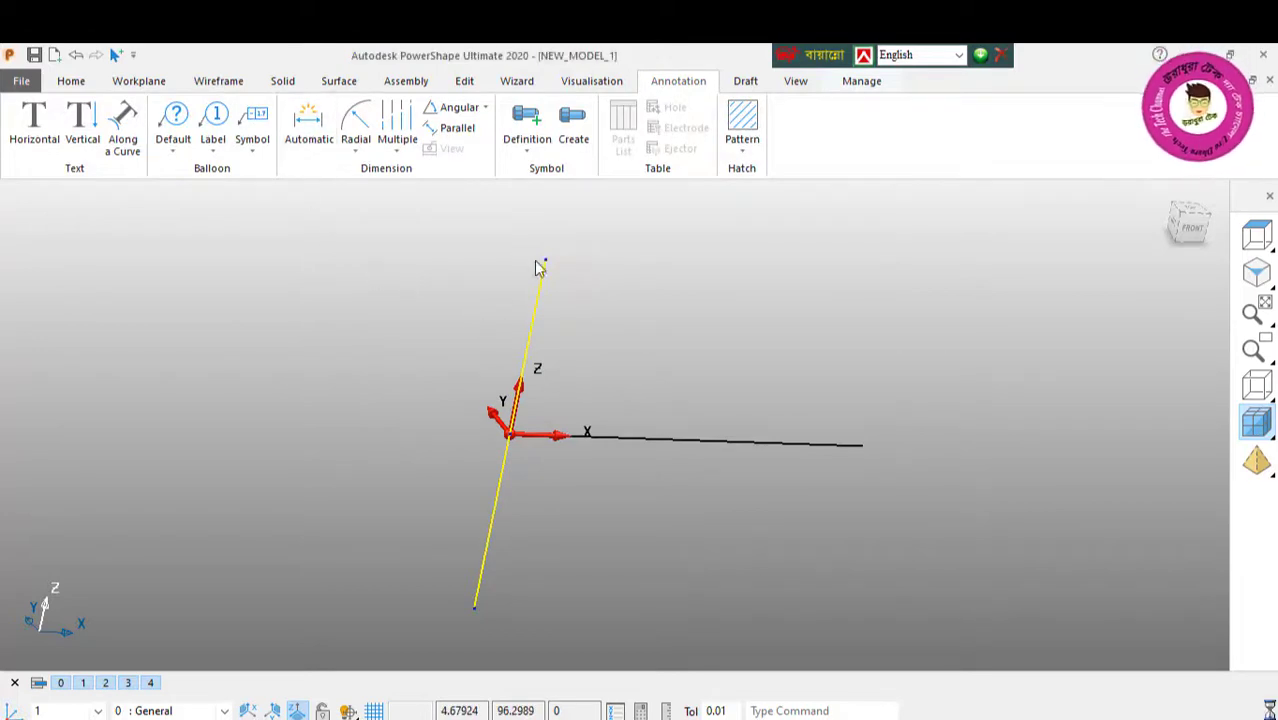
left_click(549, 261)
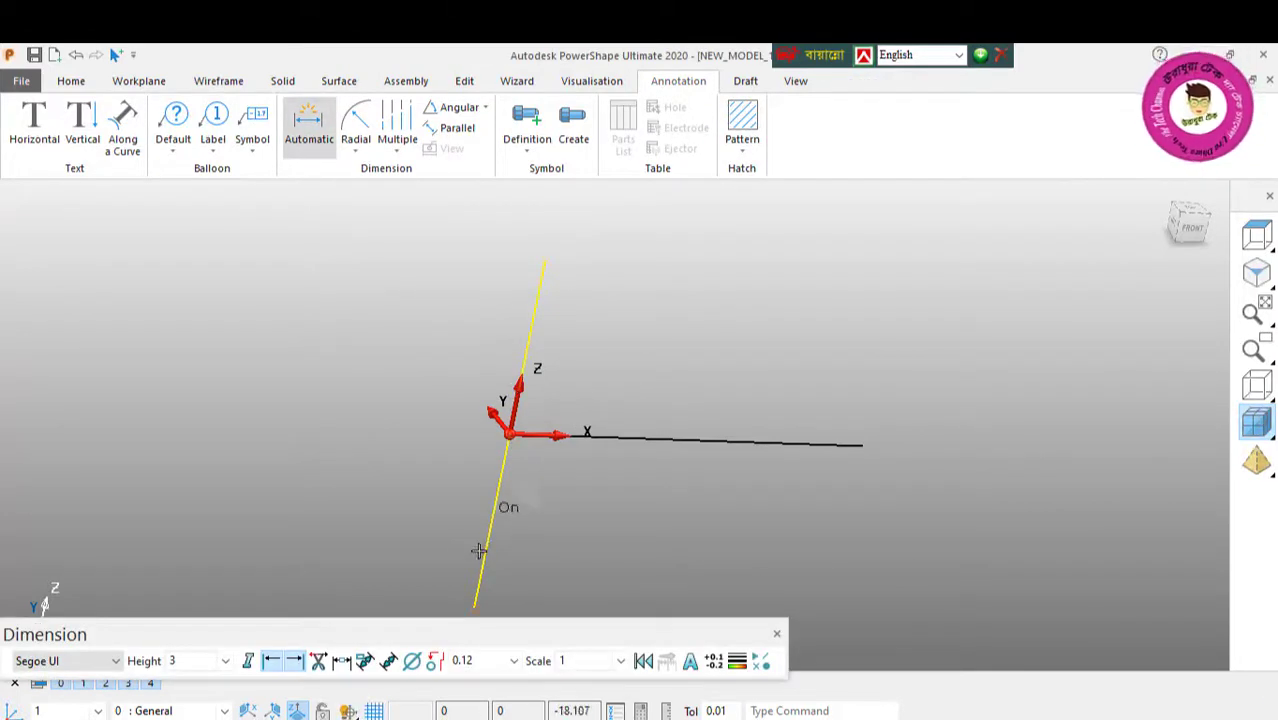
left_click(475, 602)
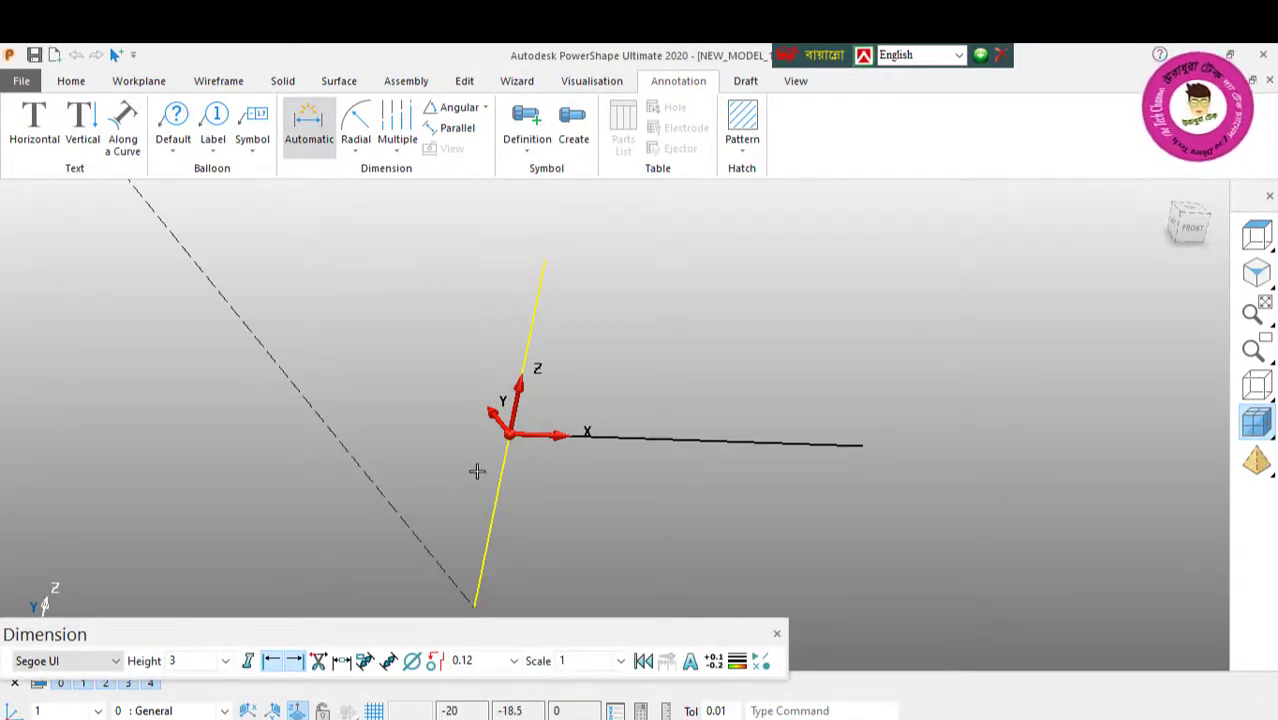
middle_click_drag(476, 471, 750, 378)
left_click(1255, 238)
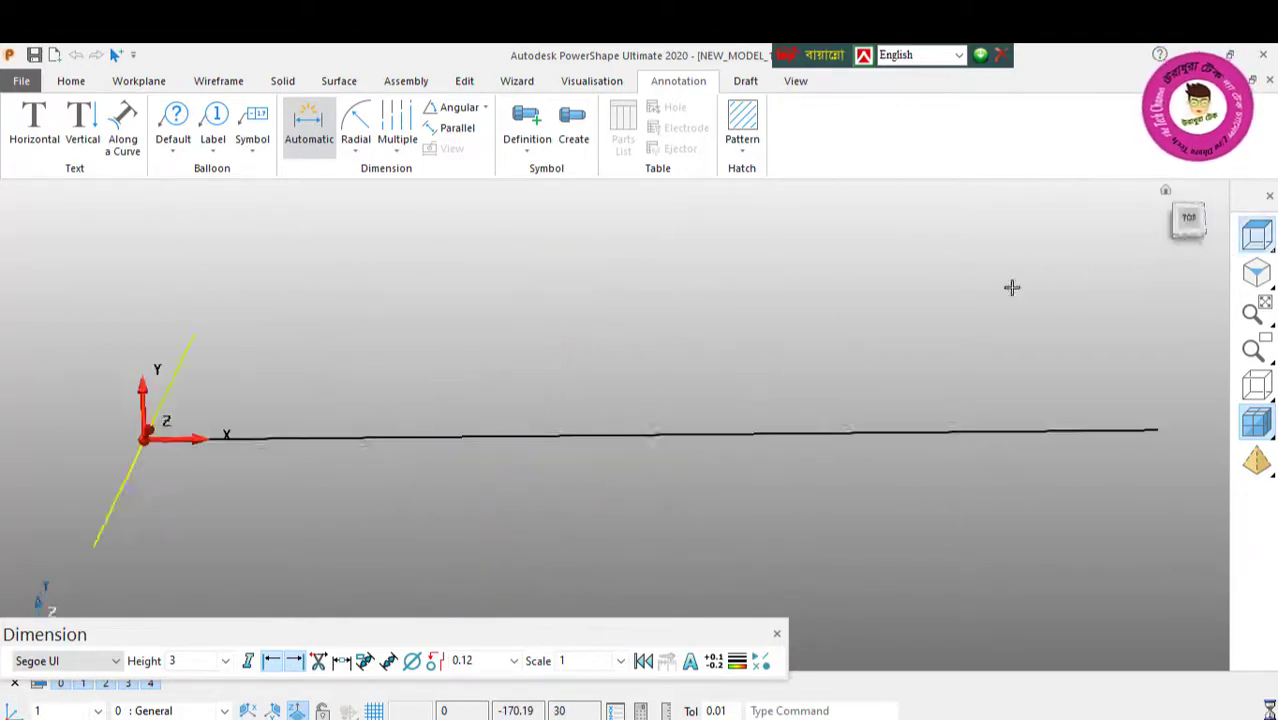
left_click(1256, 272)
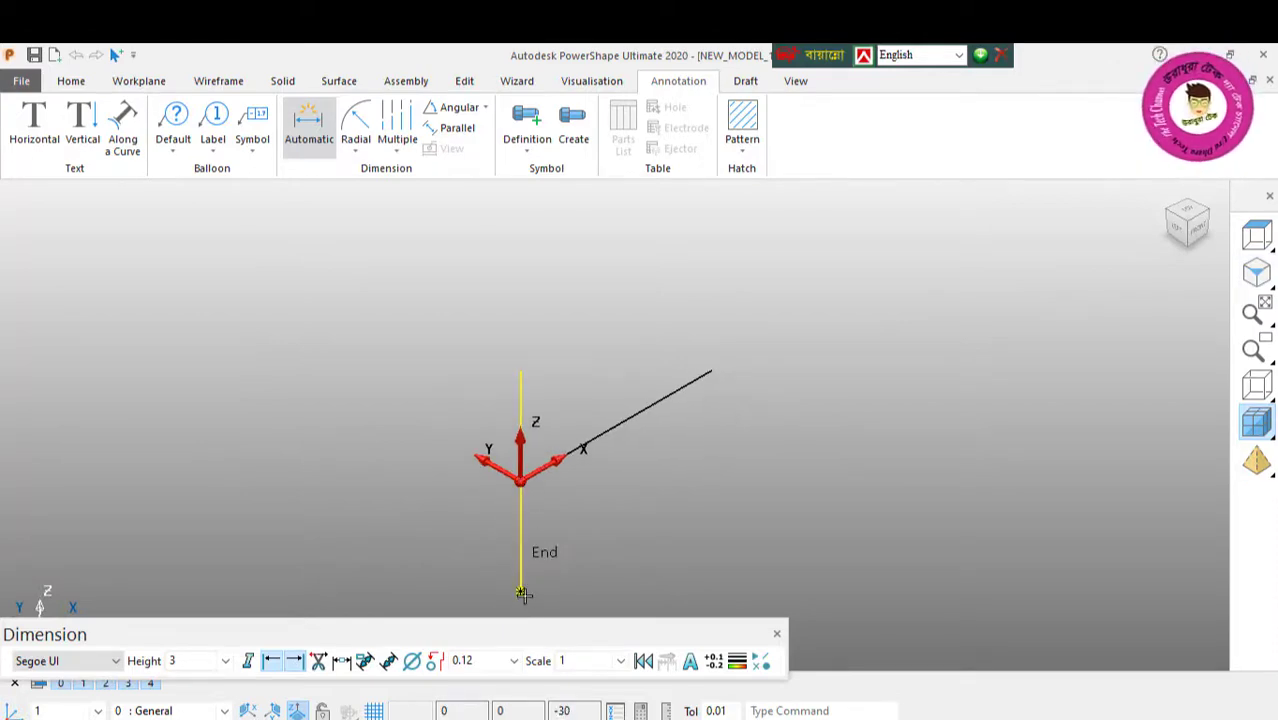
left_click(522, 373)
left_click(521, 480)
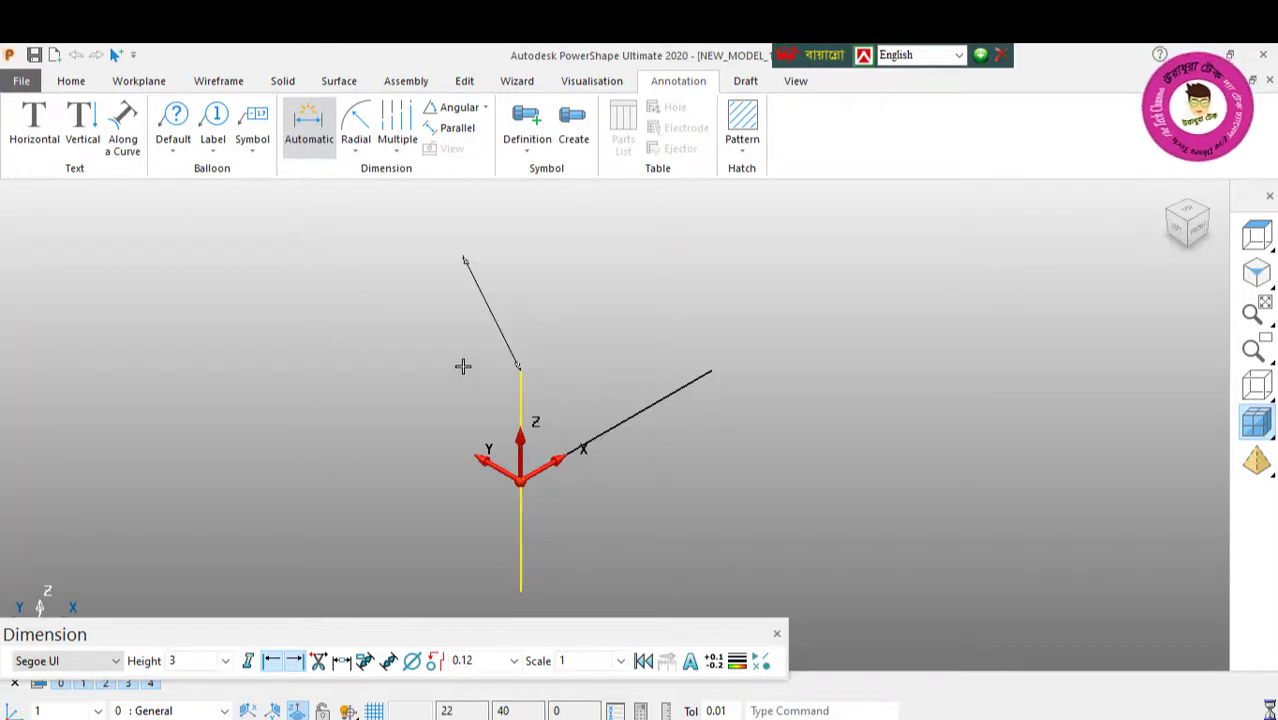
key("Escape")
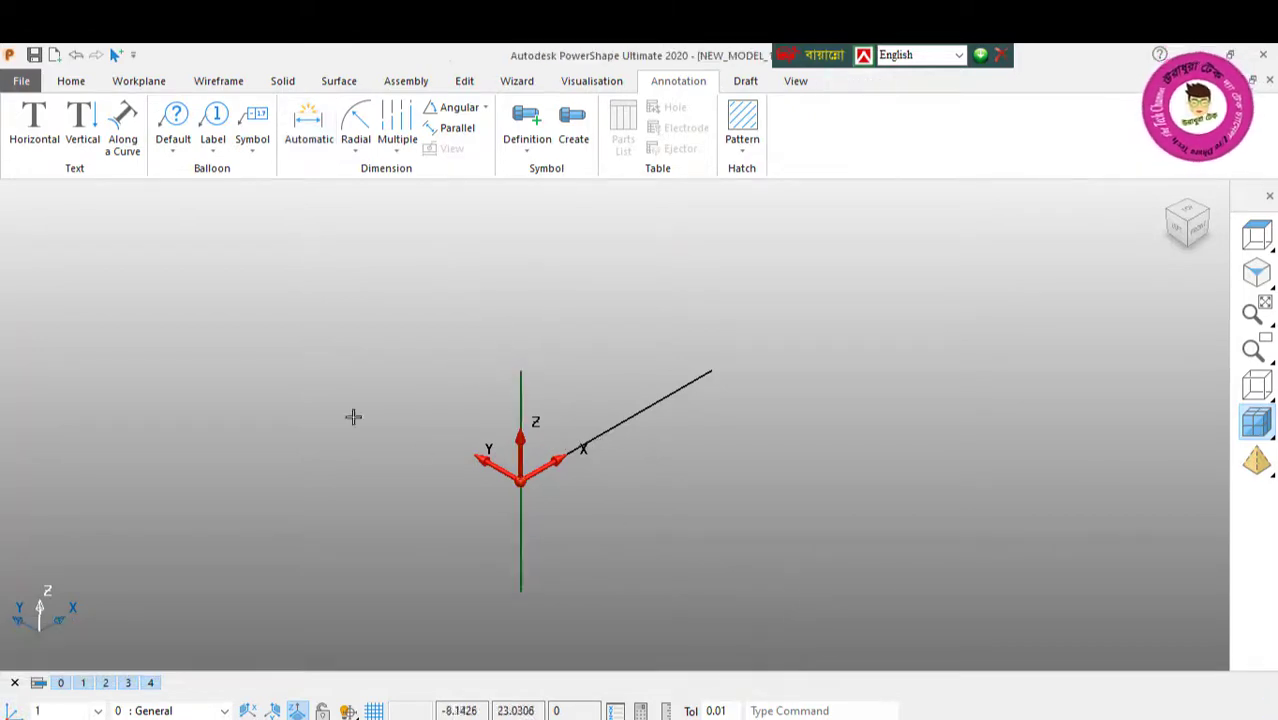
Step: Check the vertical curve's full length with the Line tool, from its lower end to its upper end
left_click(217, 84)
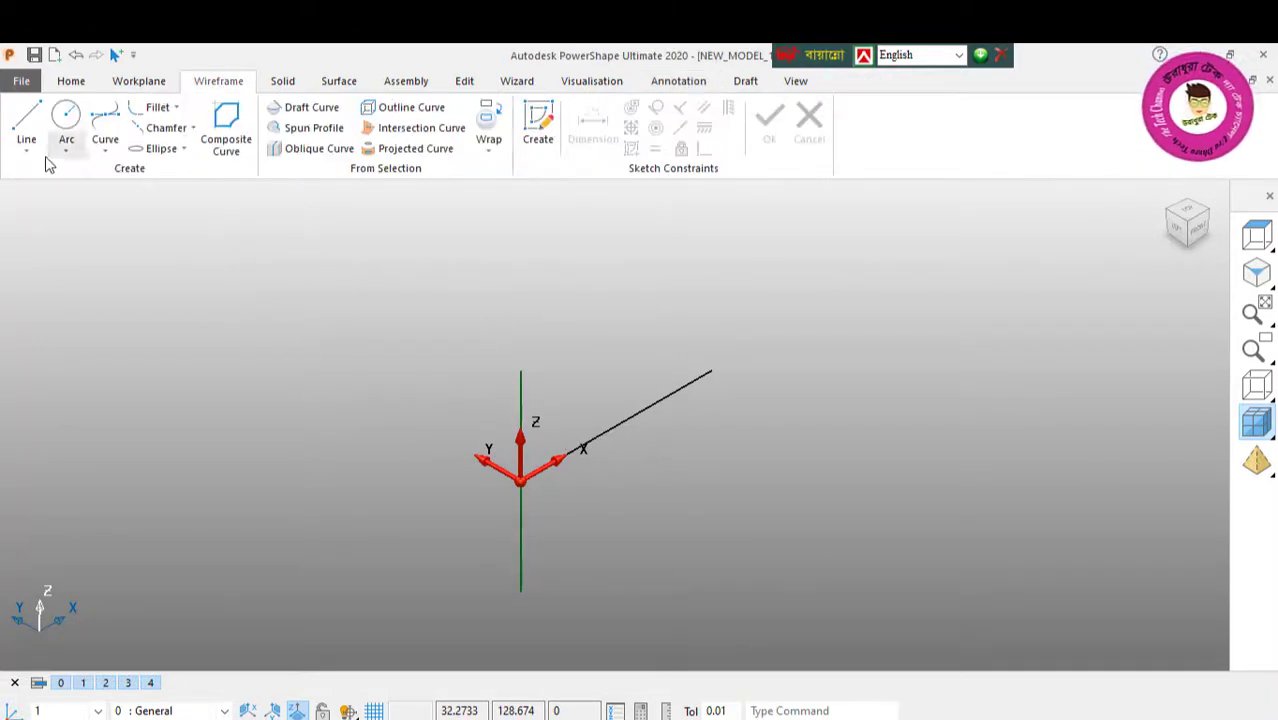
left_click(27, 122)
left_click(521, 595)
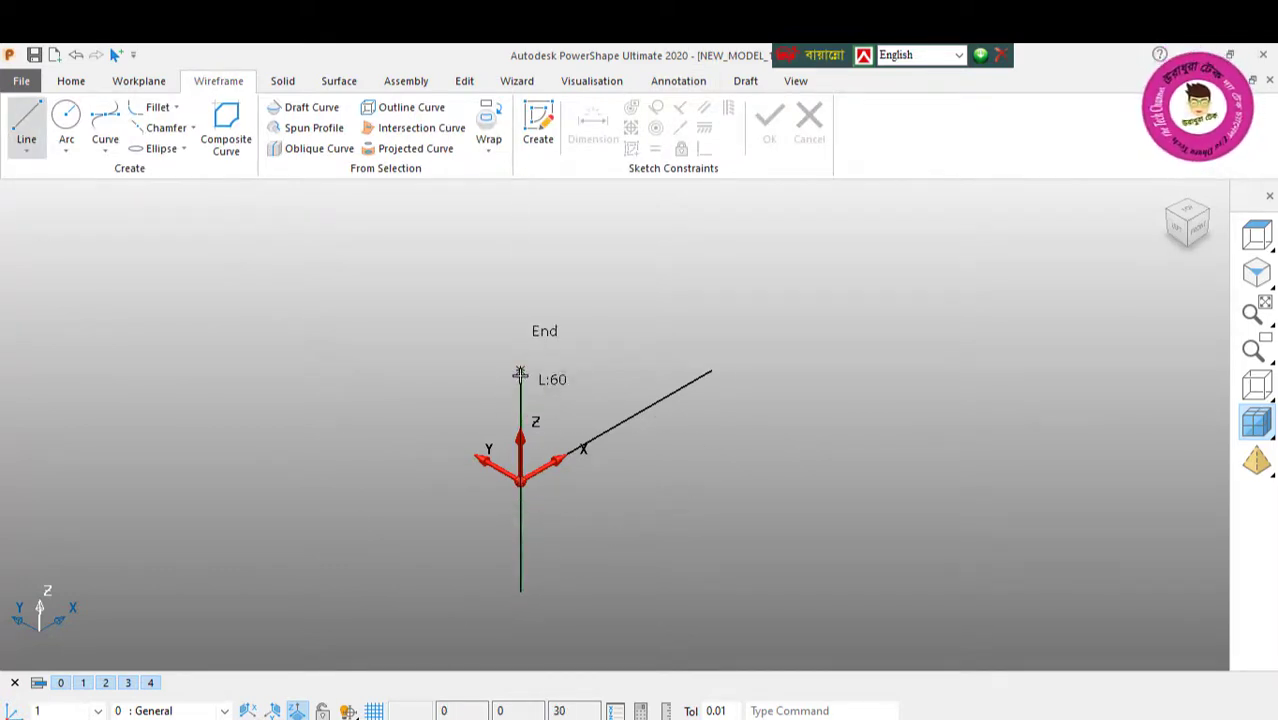
left_click(520, 374)
key("Escape")
Step: Bring the plate solid back and draw a full circle in the YZ plane, centred on the vertical curve's lower end
middle_click_drag(546, 510, 353, 510)
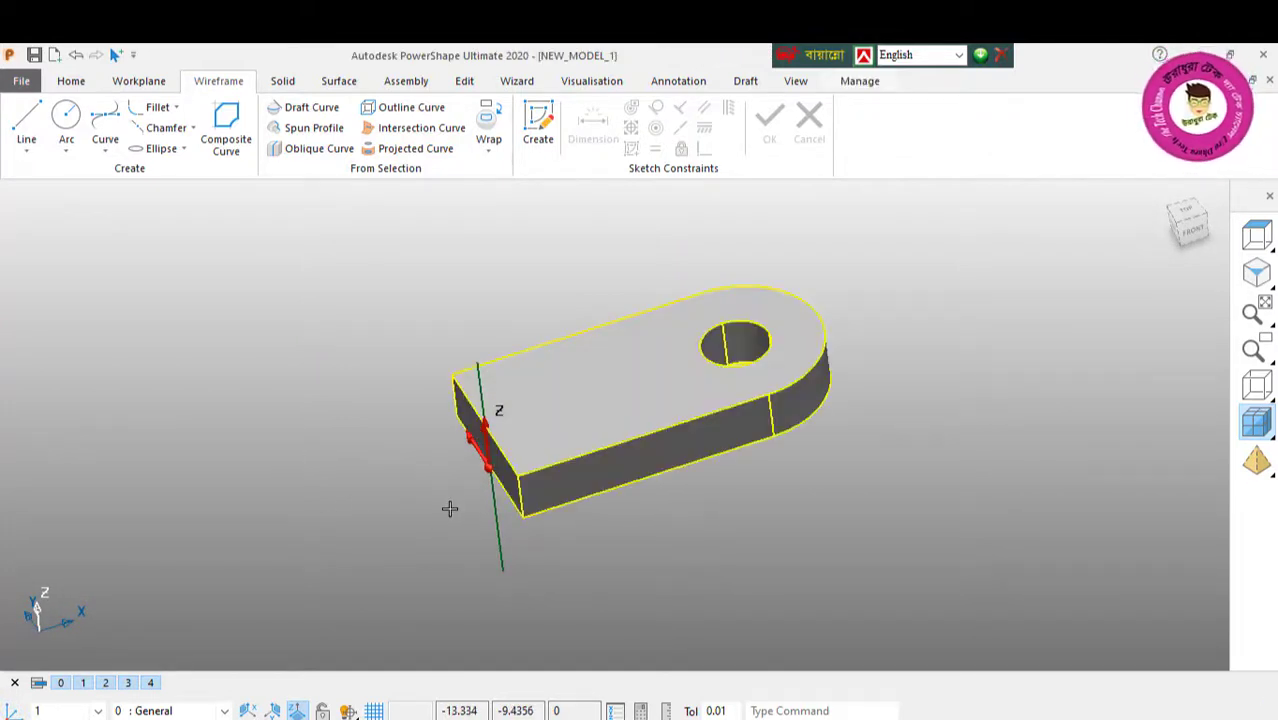
middle_click_drag(573, 443, 666, 363)
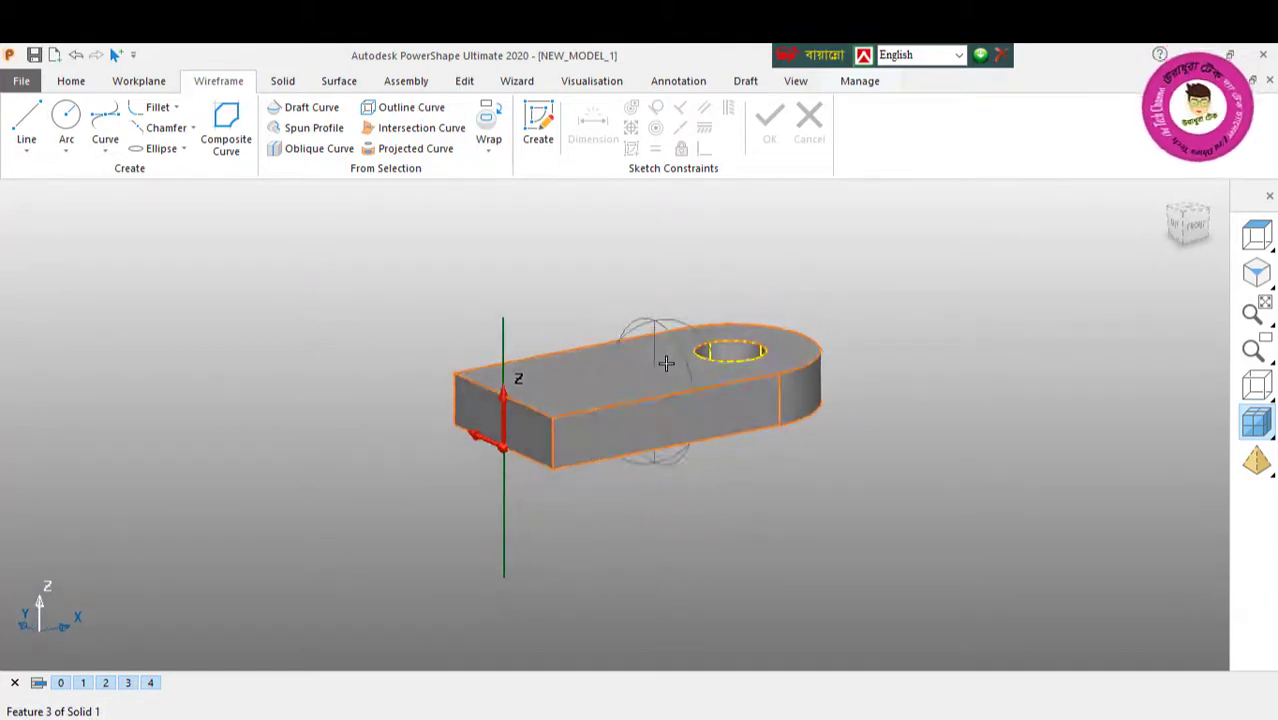
left_click(66, 120)
middle_click_drag(567, 494, 630, 480)
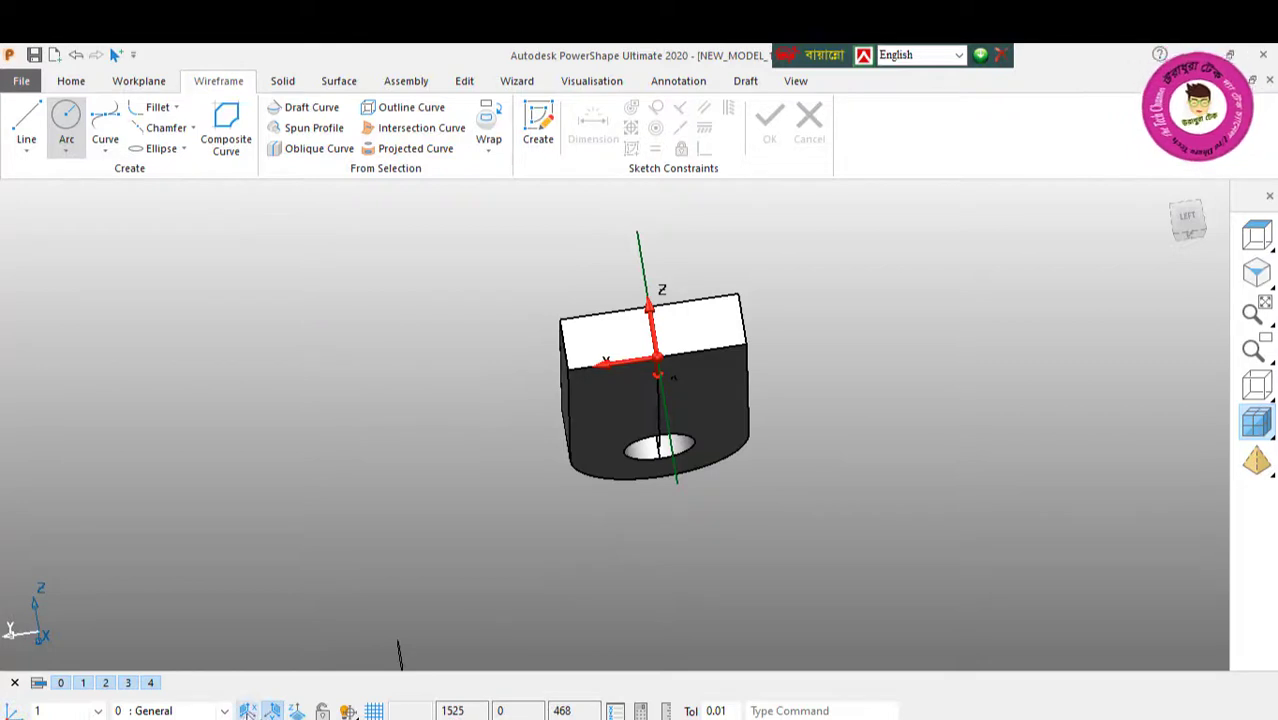
left_click(684, 483)
right_click(398, 288)
left_click(450, 270)
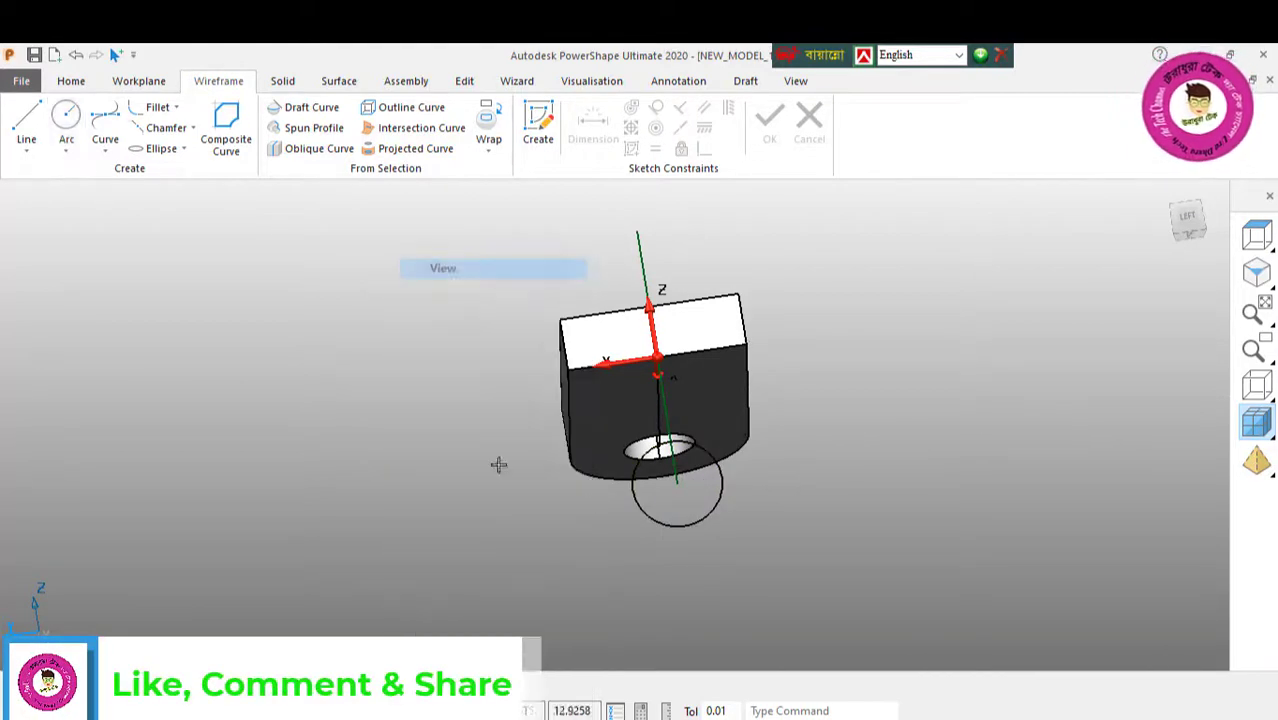
Step: Set the radius of the circle at the vertical curve's lower end to 20
left_click(690, 522)
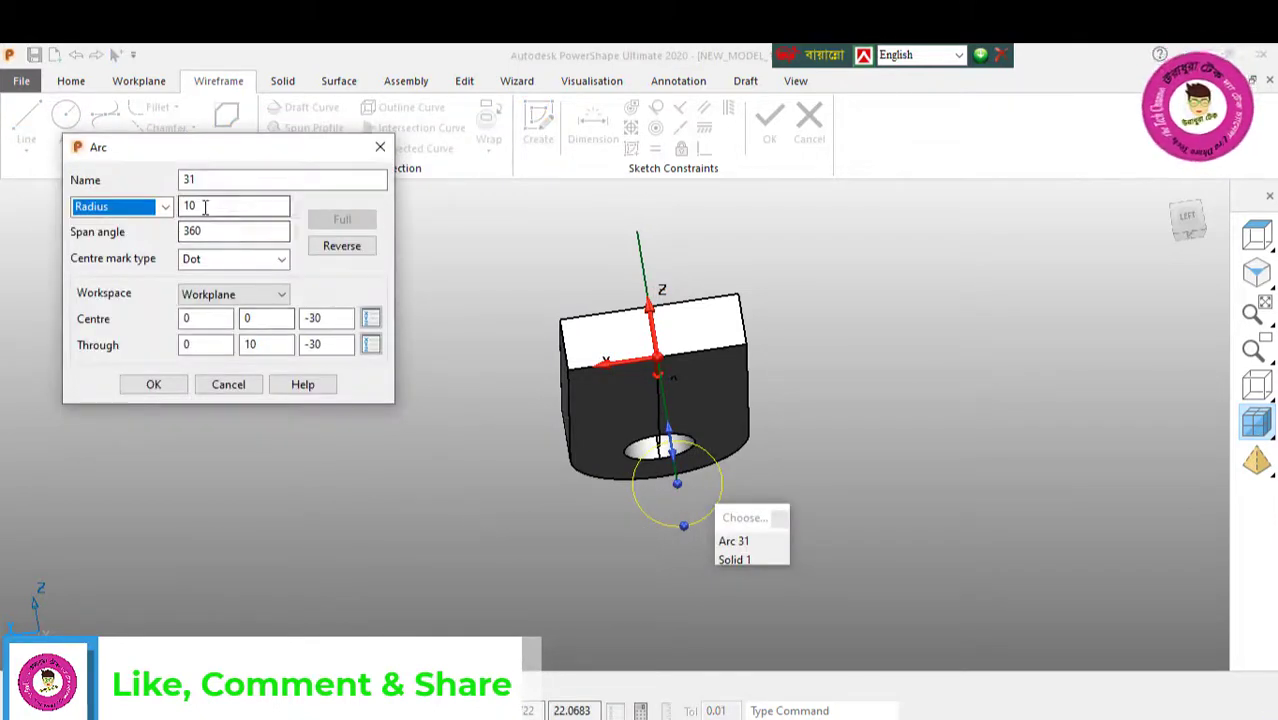
left_click_drag(205, 208, 180, 222)
type("20")
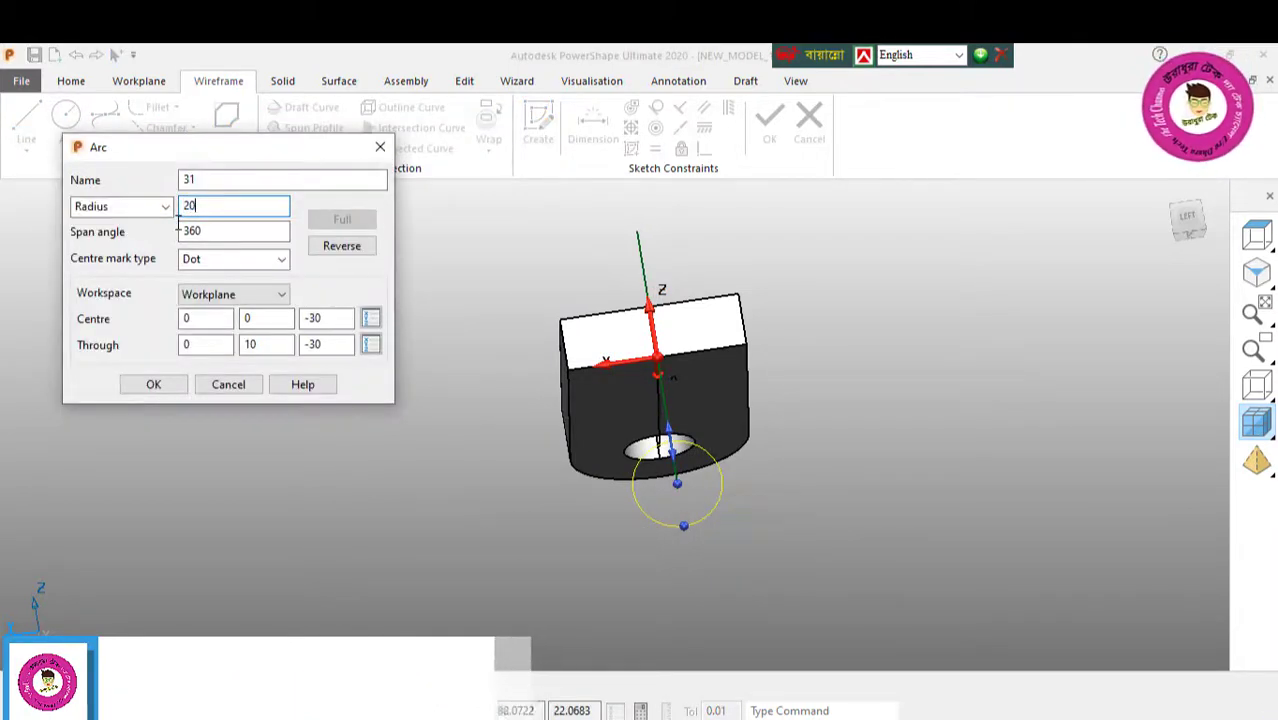
key("Return")
left_click(152, 384)
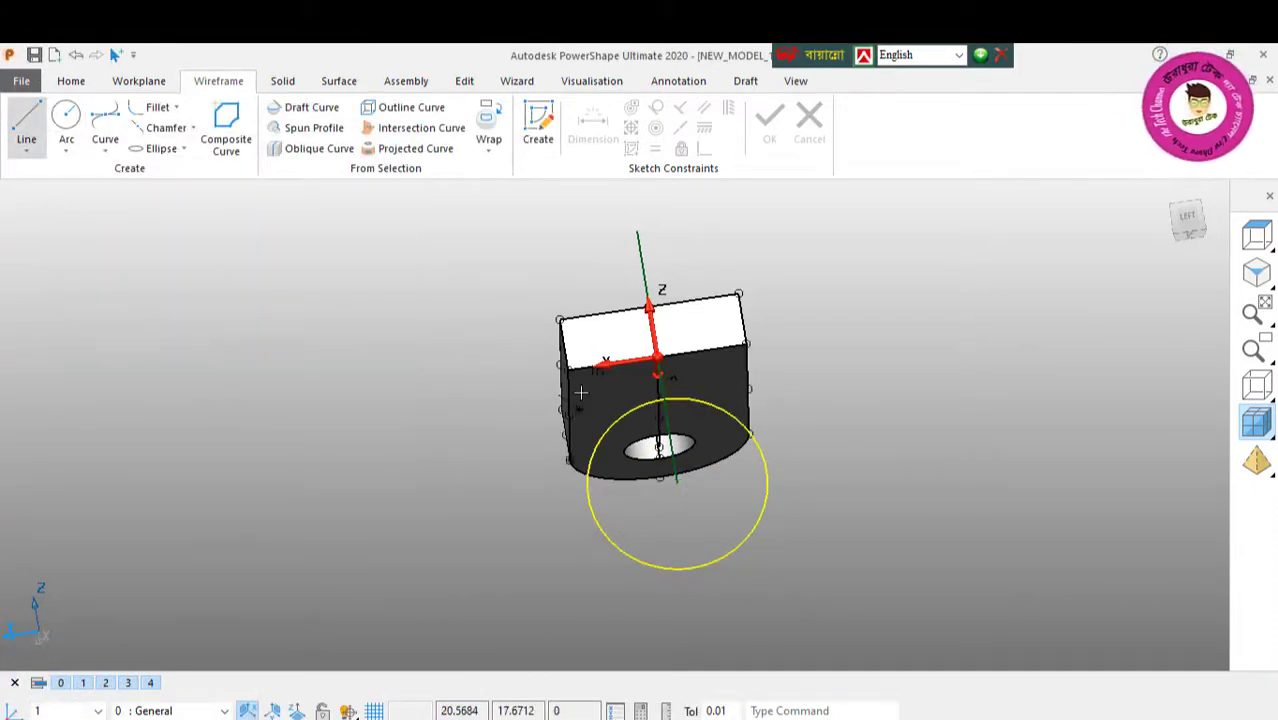
Step: Draw two 30 long vertical lines from the plate's lower end corners down to the sides of the circle
middle_click_drag(585, 399, 756, 451)
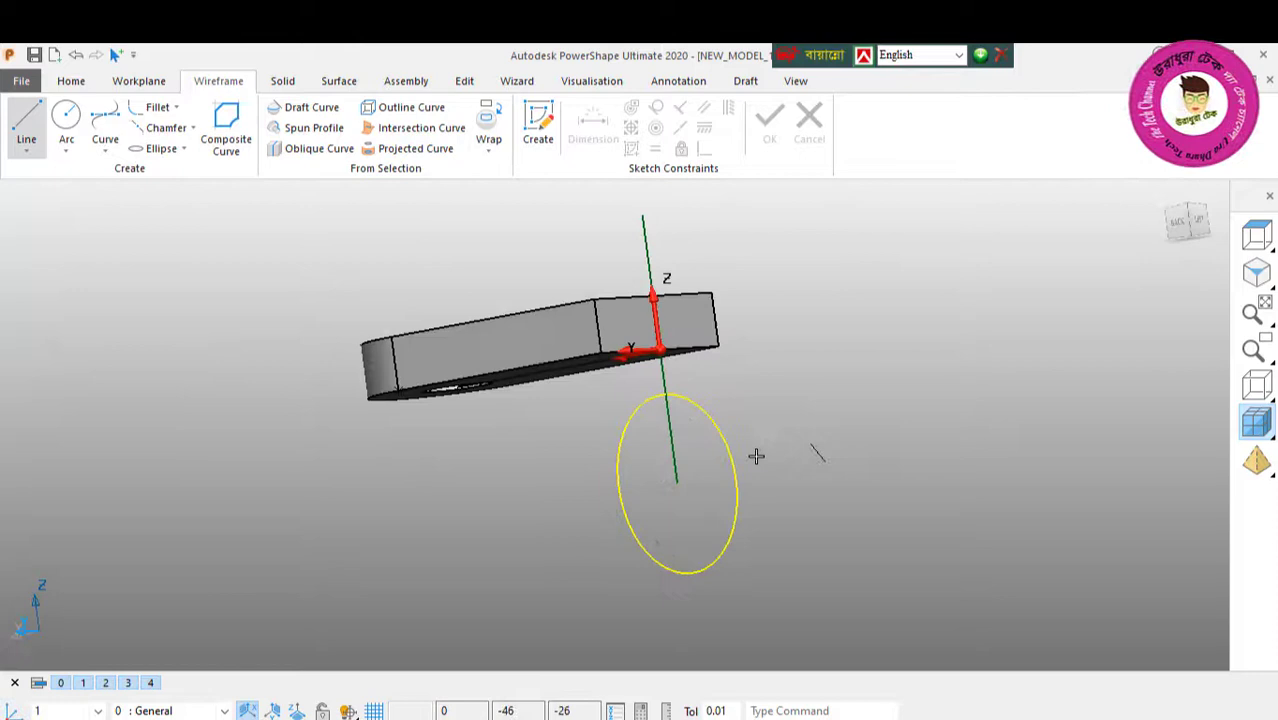
left_click(604, 353)
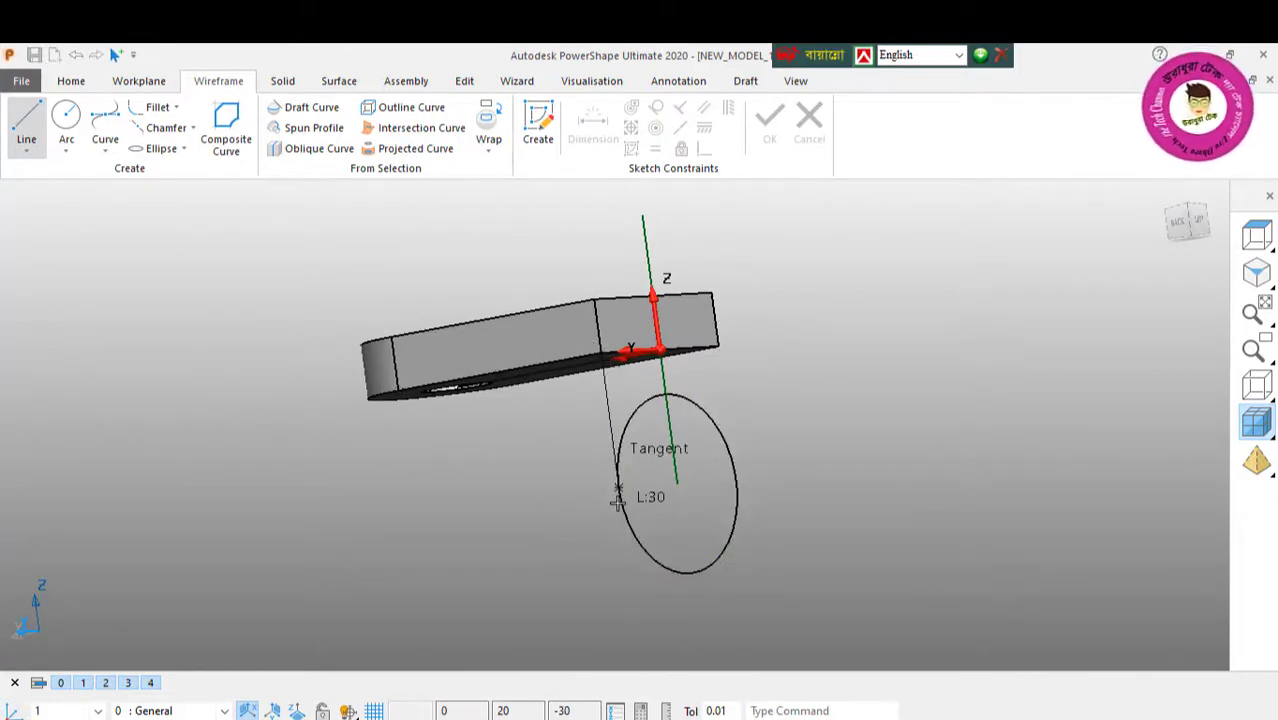
left_click(617, 494)
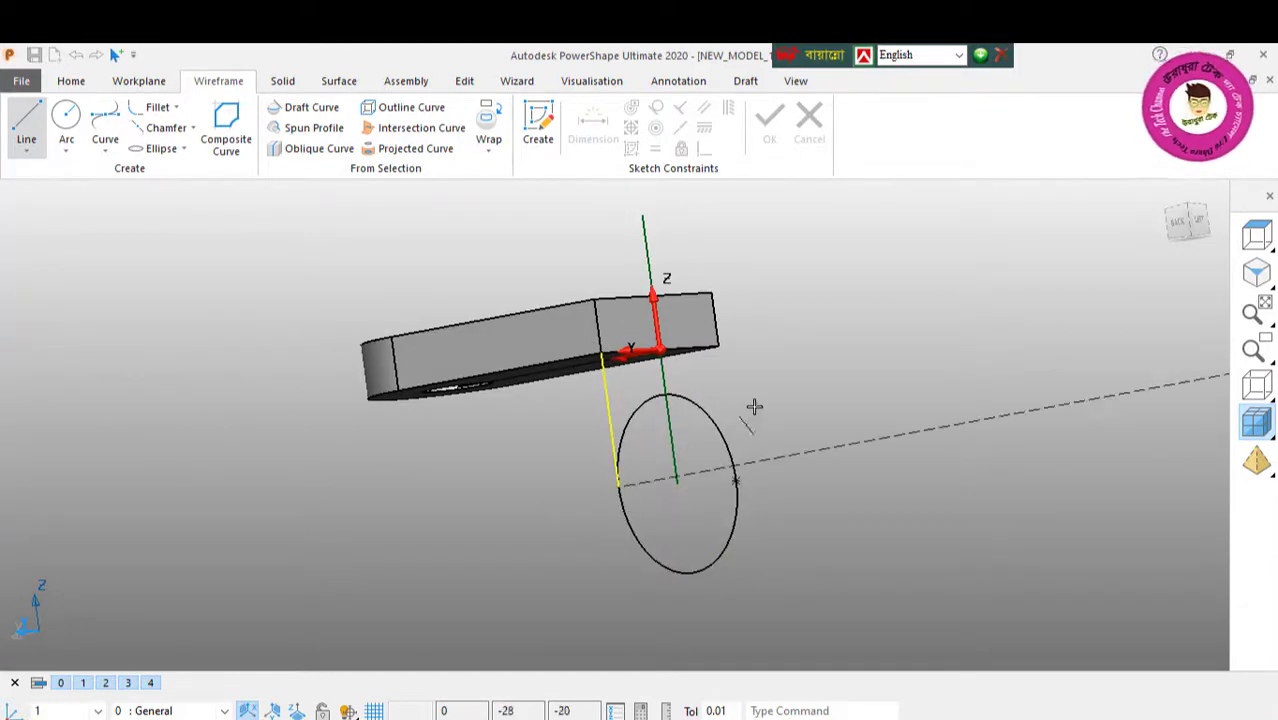
left_click(720, 345)
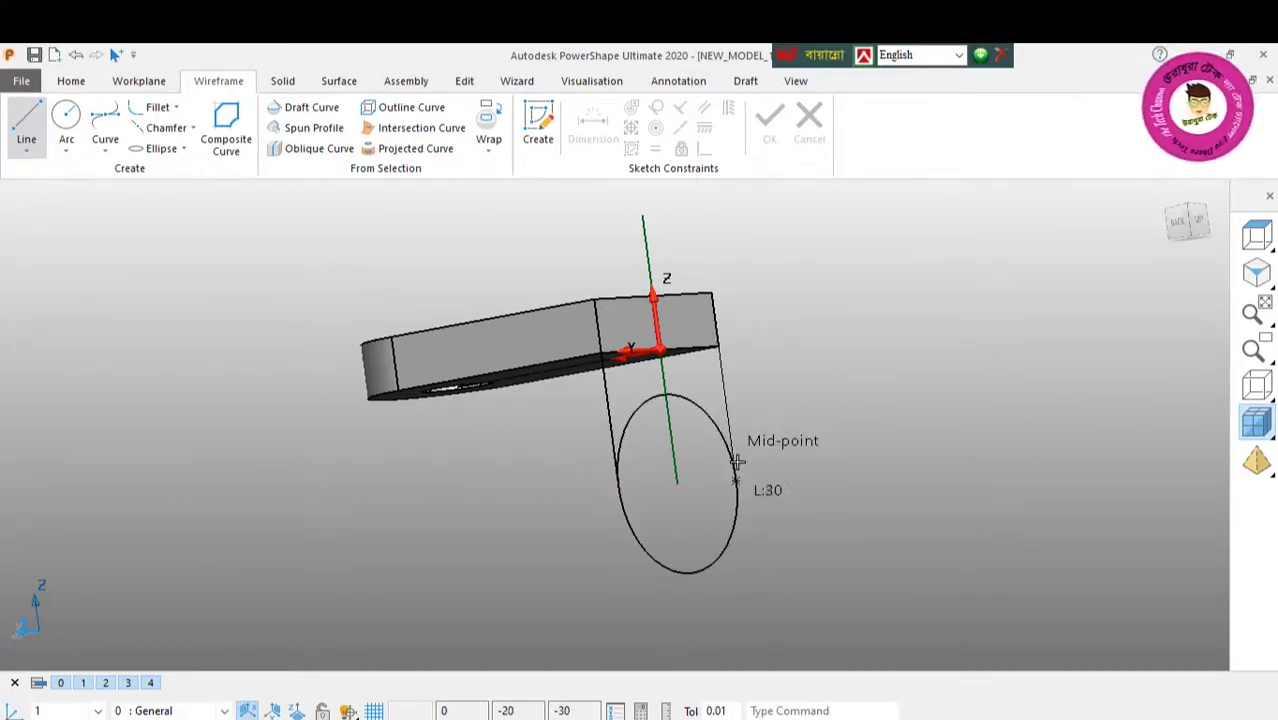
left_click(737, 462)
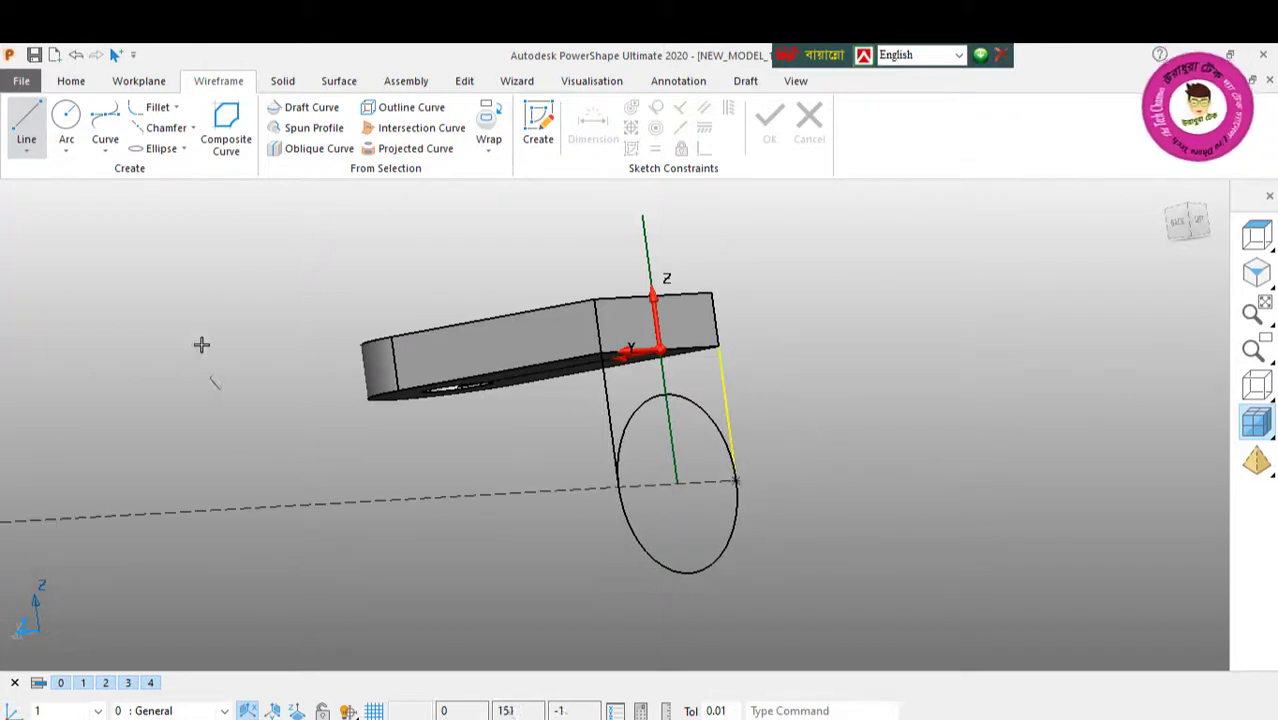
right_click(204, 259)
key("Escape")
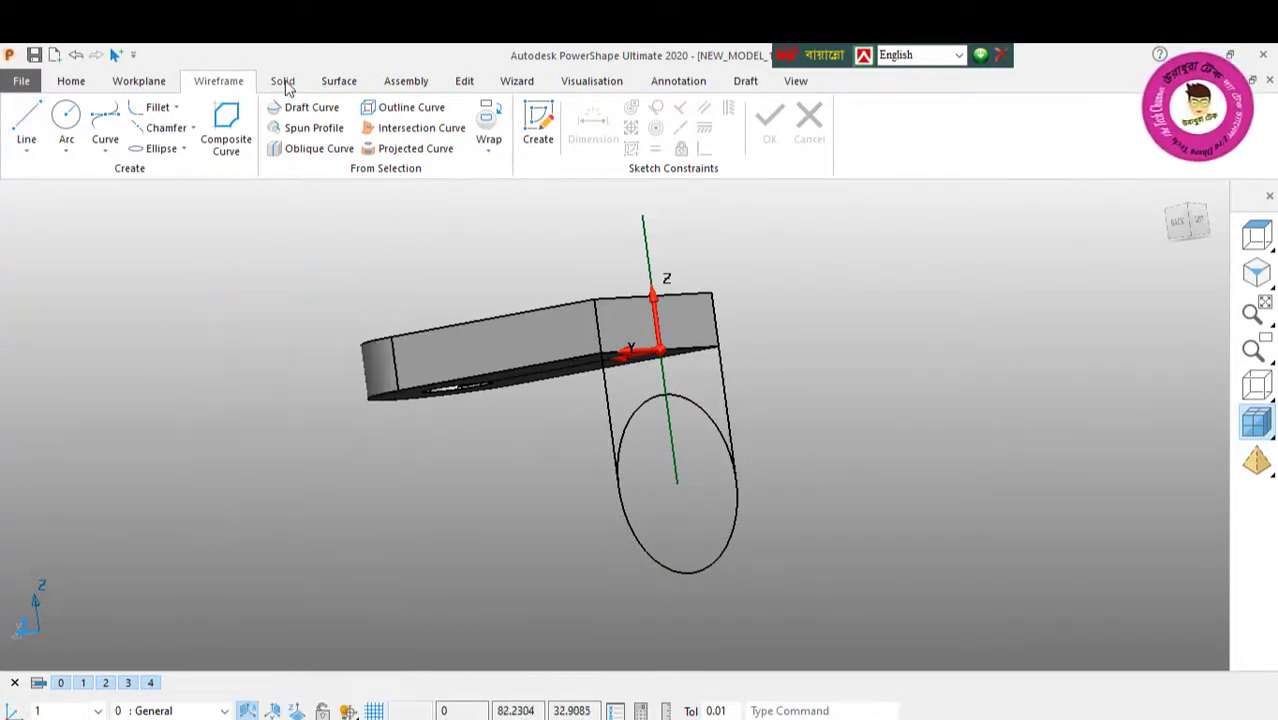
Step: Trim away the upper half of the circle with interactive limiting, leaving a round-ended outline with the two side lines
left_click(460, 82)
left_click(607, 109)
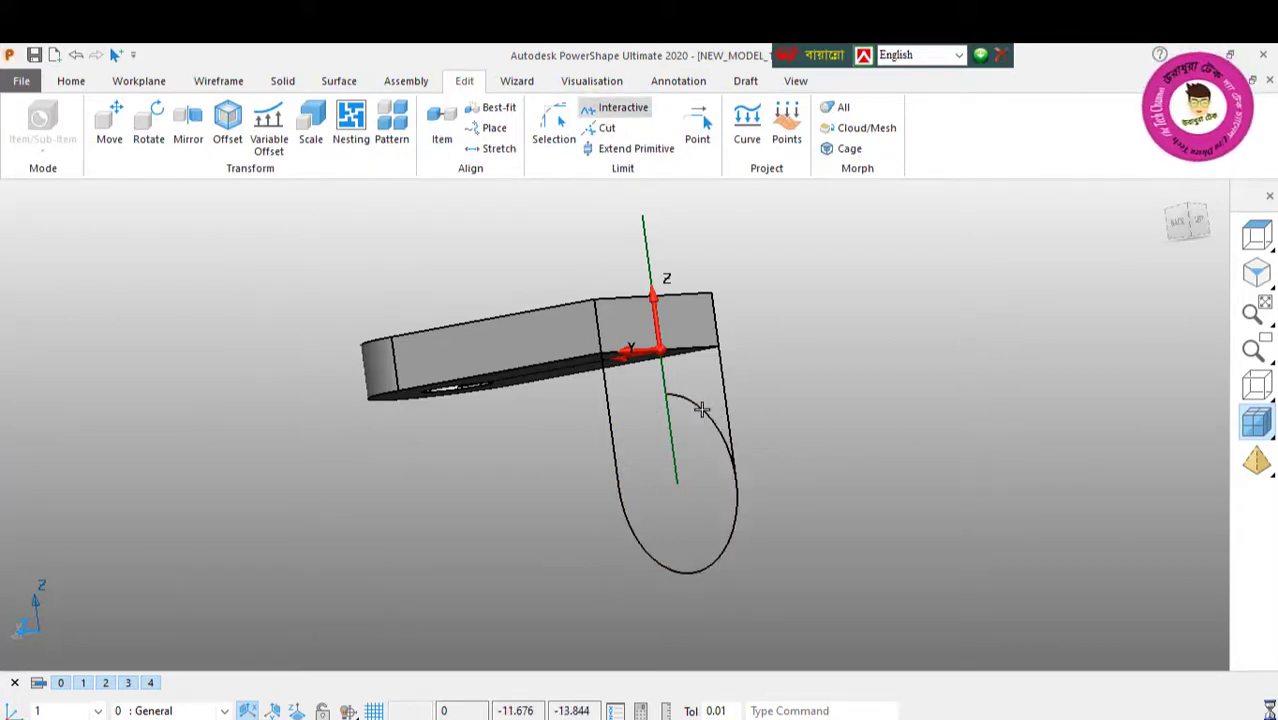
right_click(125, 246)
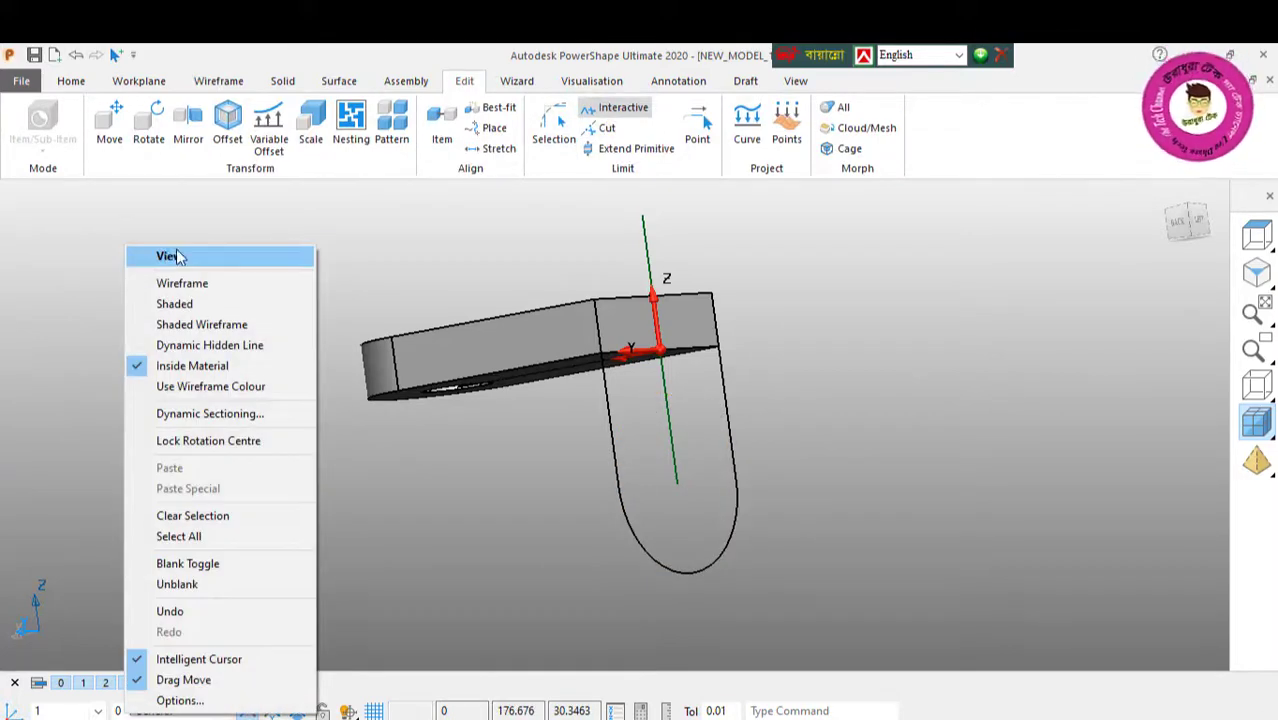
key("Escape")
Step: Draw a full circle centred on the vertical curve's lower end and set its radius to 8
left_click(218, 81)
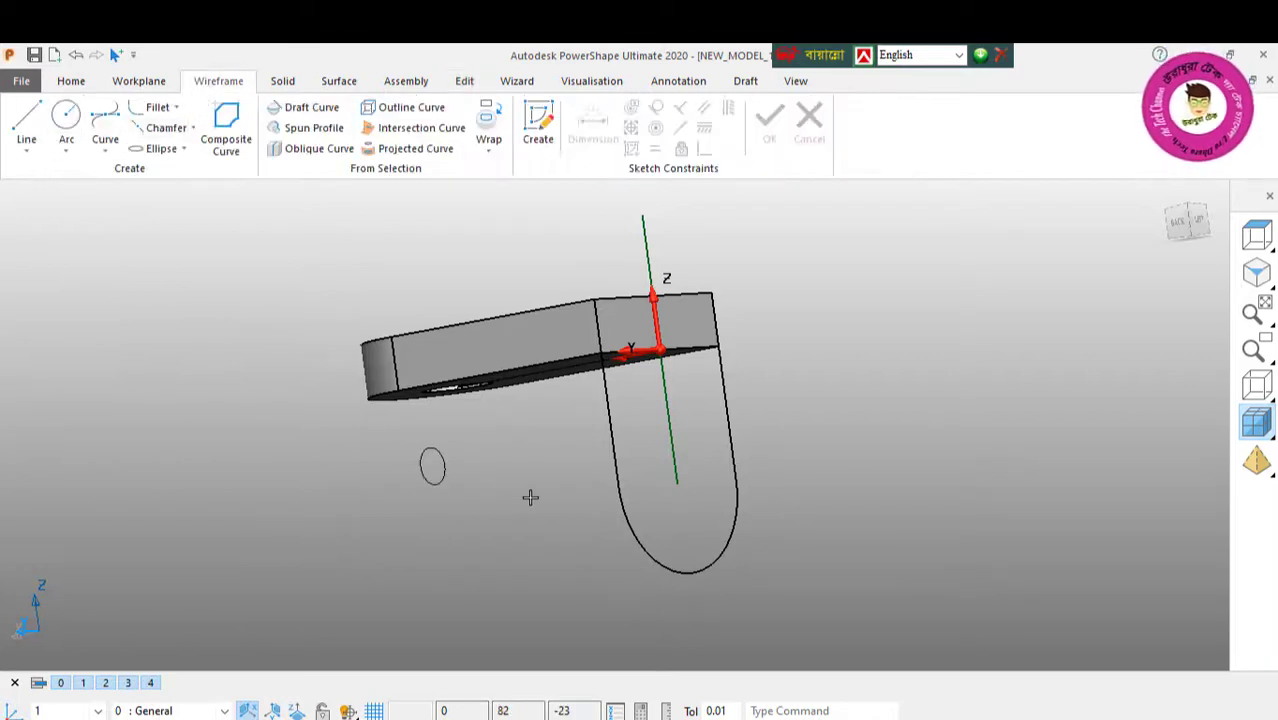
left_click(678, 484)
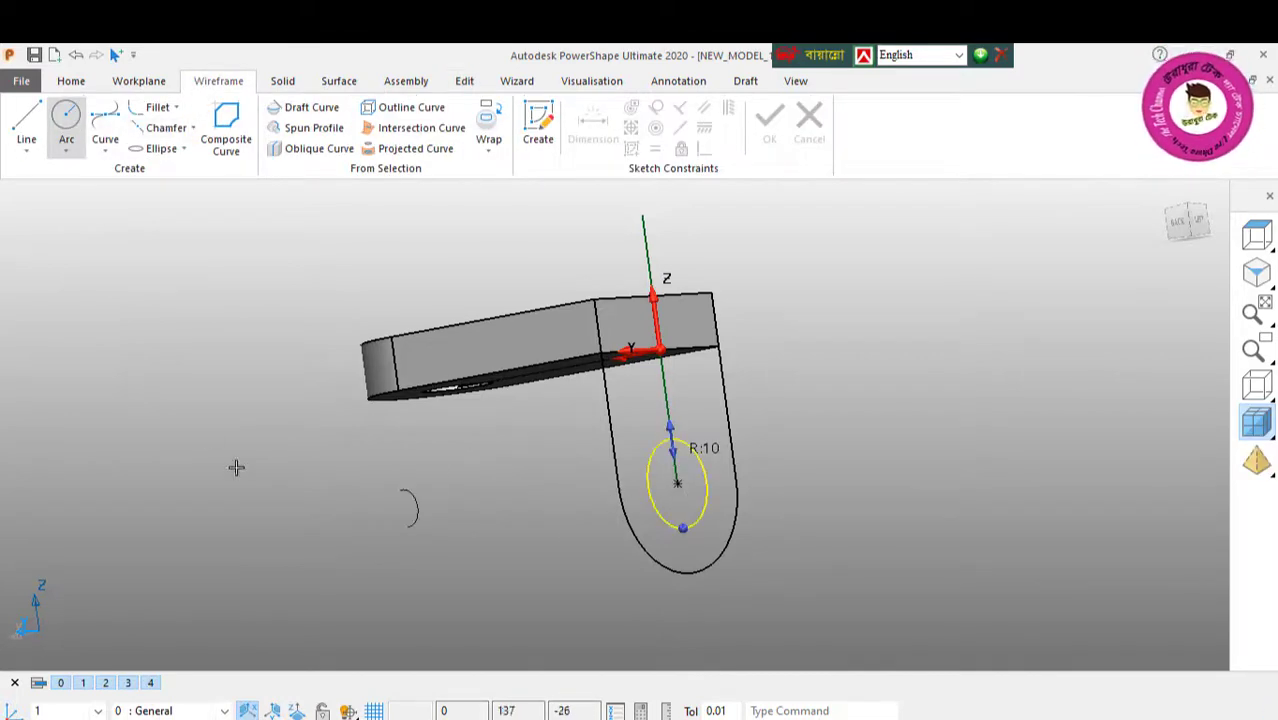
right_click(190, 389)
left_click(229, 266)
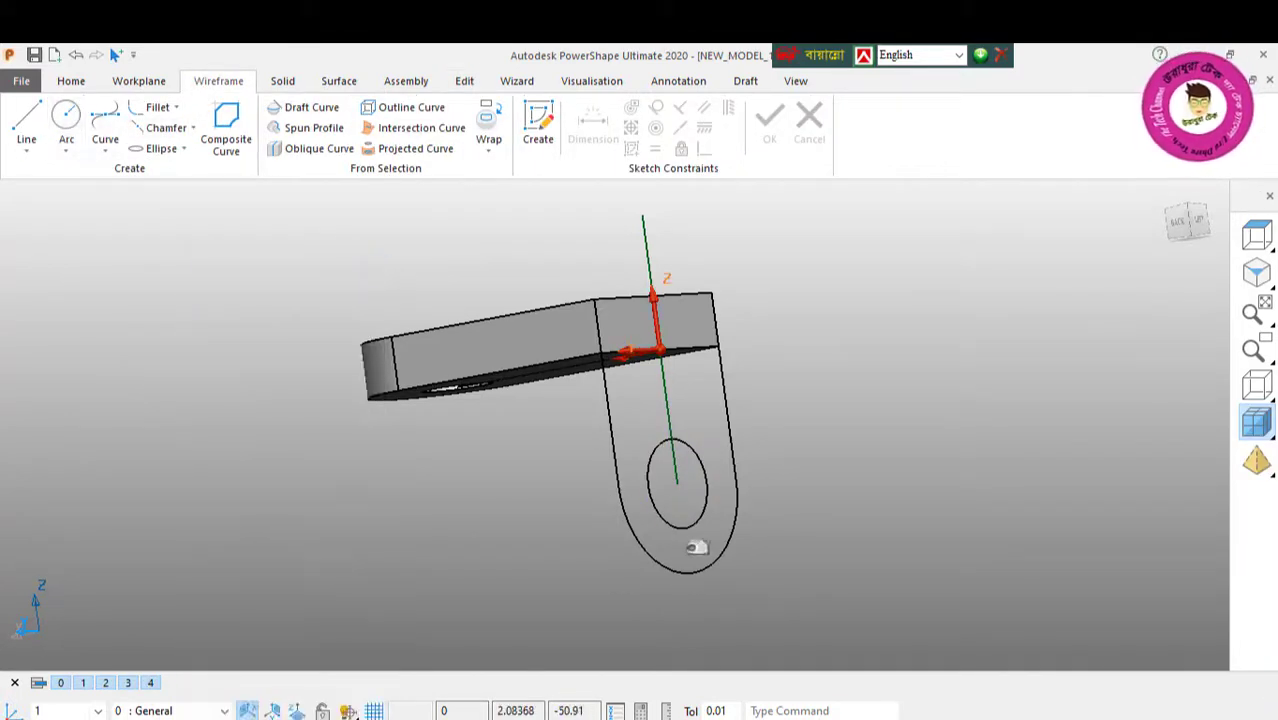
left_click(687, 522)
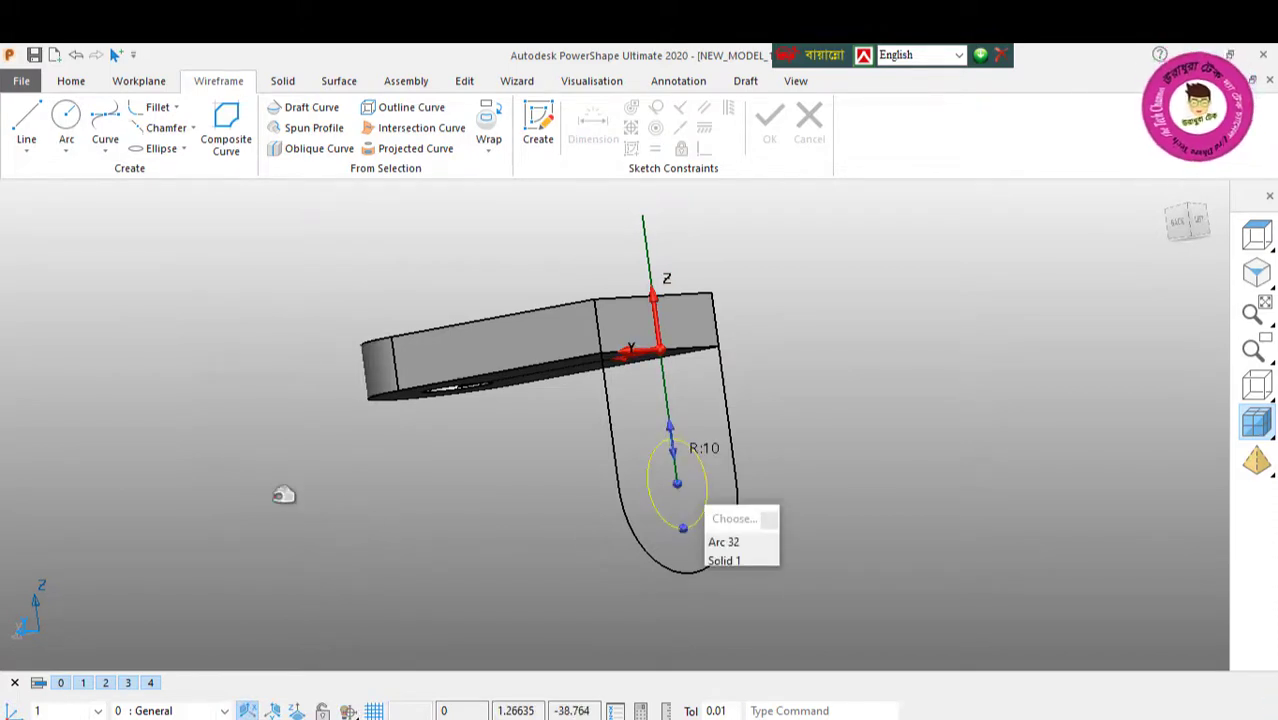
left_click_drag(240, 206, 157, 218)
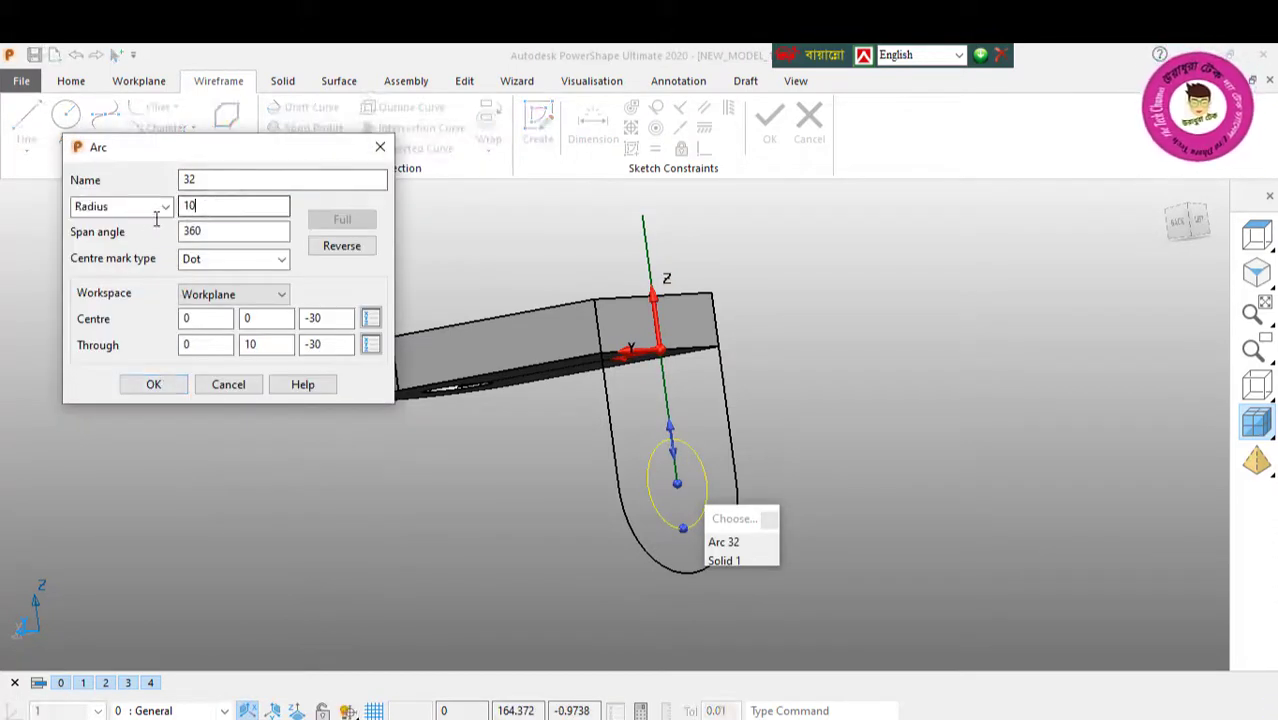
type("8")
key("Return")
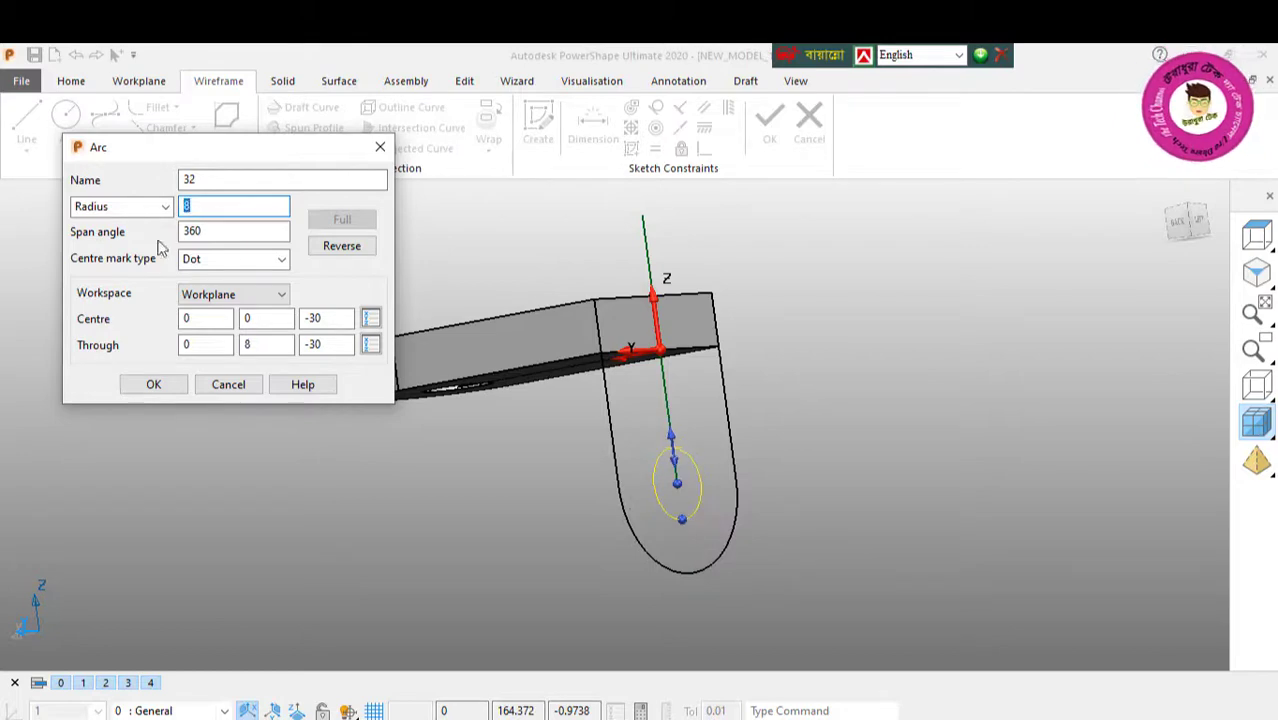
left_click(155, 386)
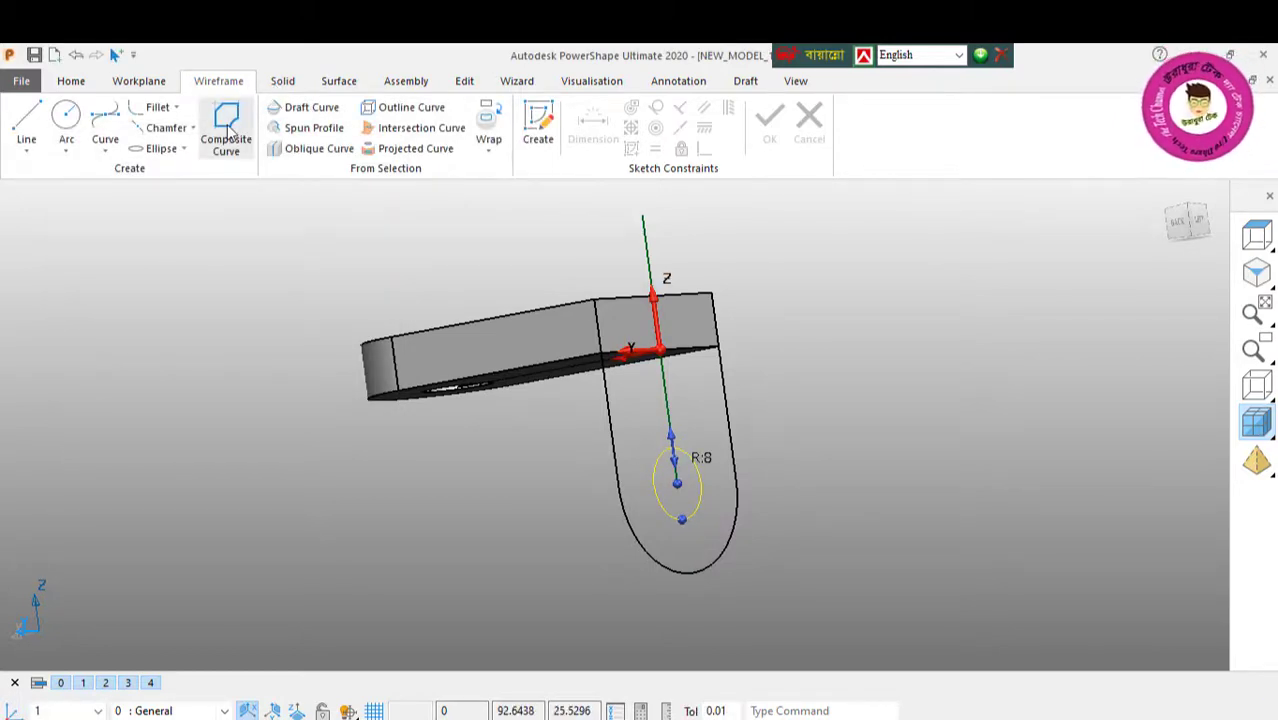
Step: Create a closed composite curve from the round-ended outline, its two side lines and the plate's lower end edge
left_click(226, 128)
left_click(618, 462)
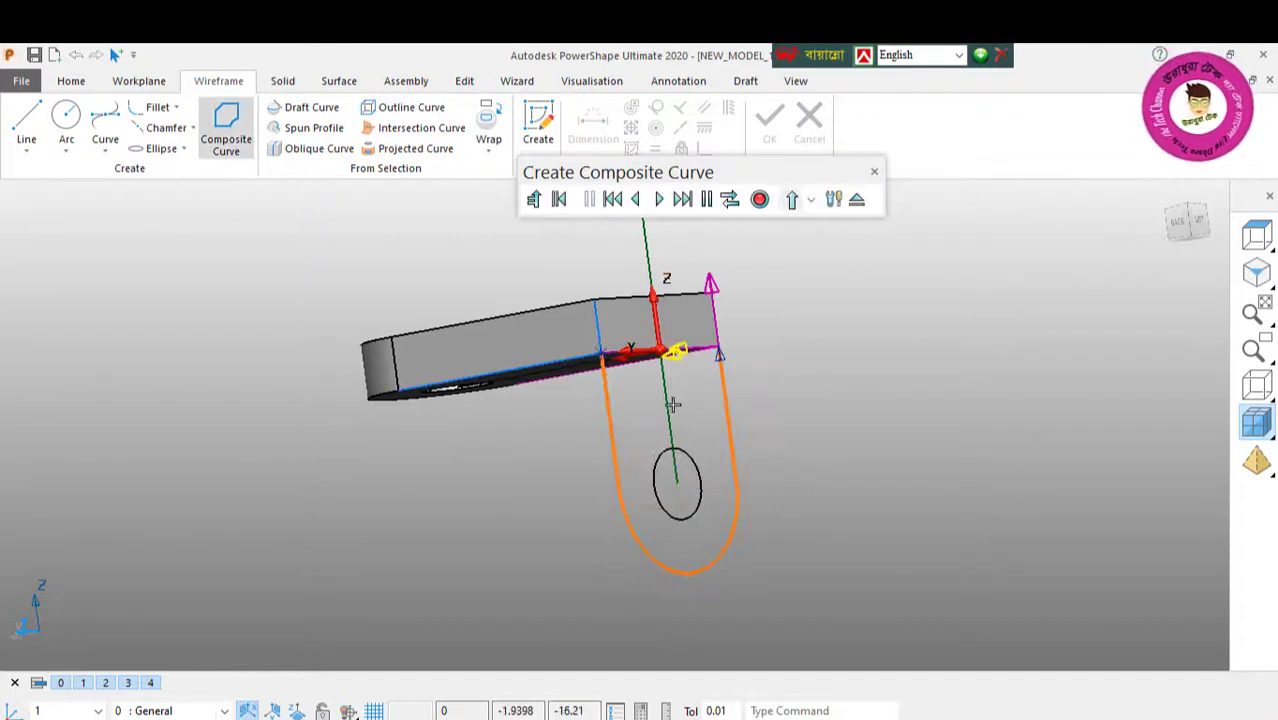
middle_click_drag(690, 358, 630, 378)
left_click(663, 357)
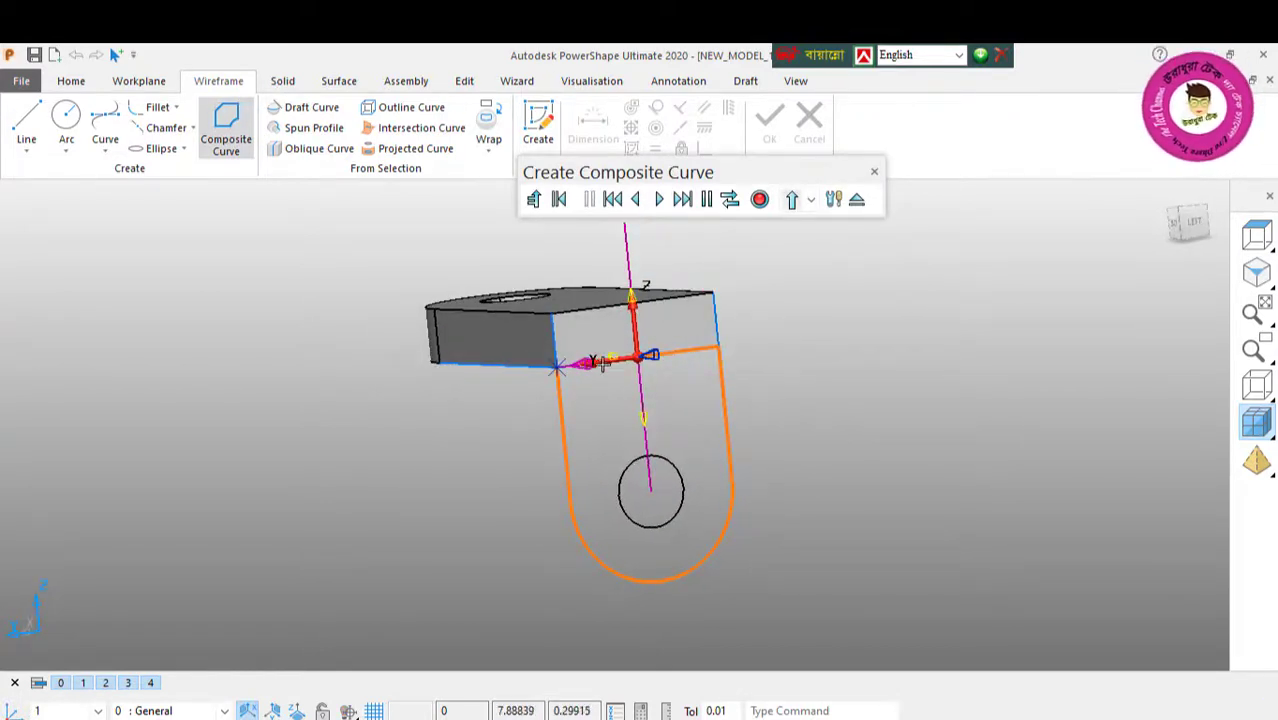
left_click(580, 368)
left_click(759, 199)
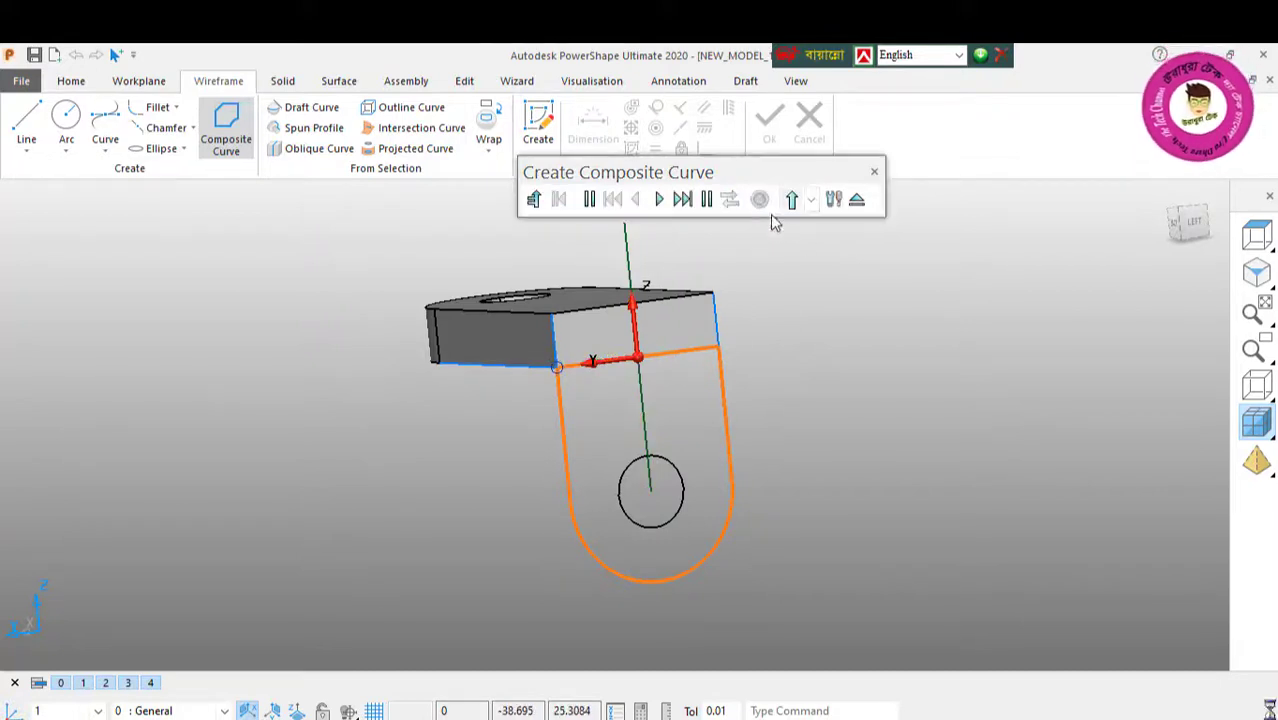
left_click(856, 199)
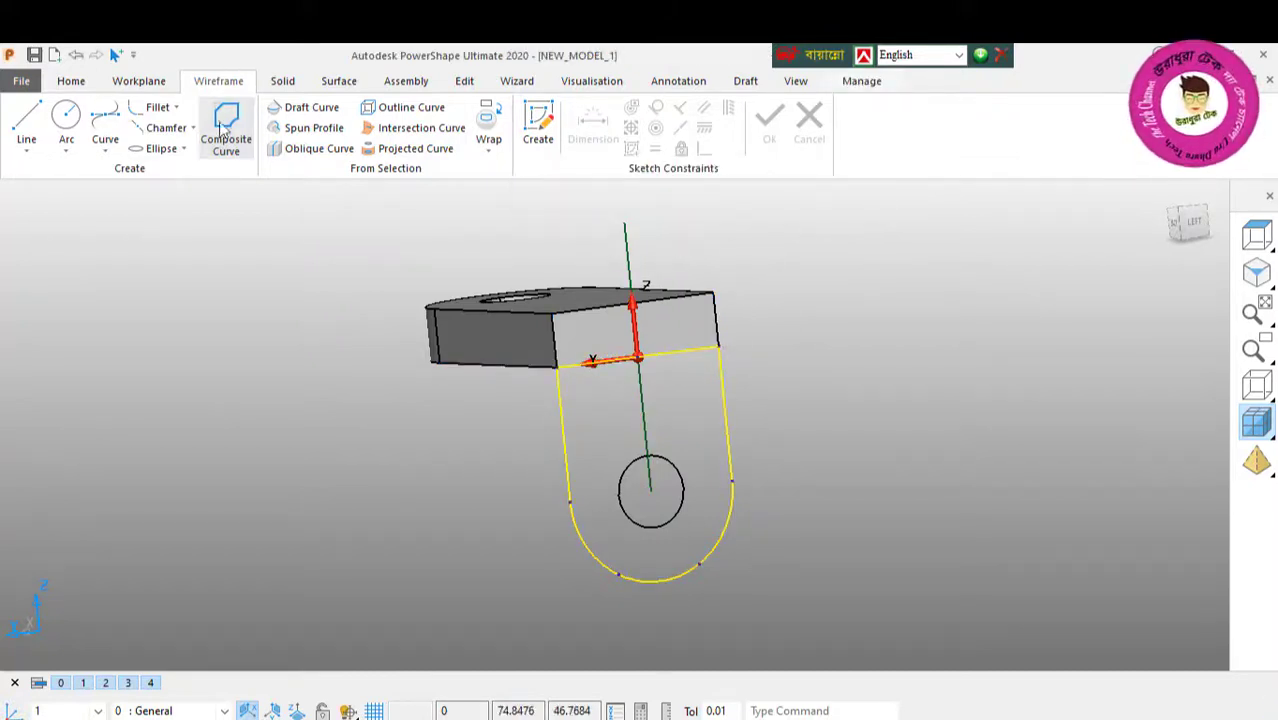
Step: Extrude the closed round-ended outline with a length of 12 and add the resulting solid to the plate
left_click(282, 82)
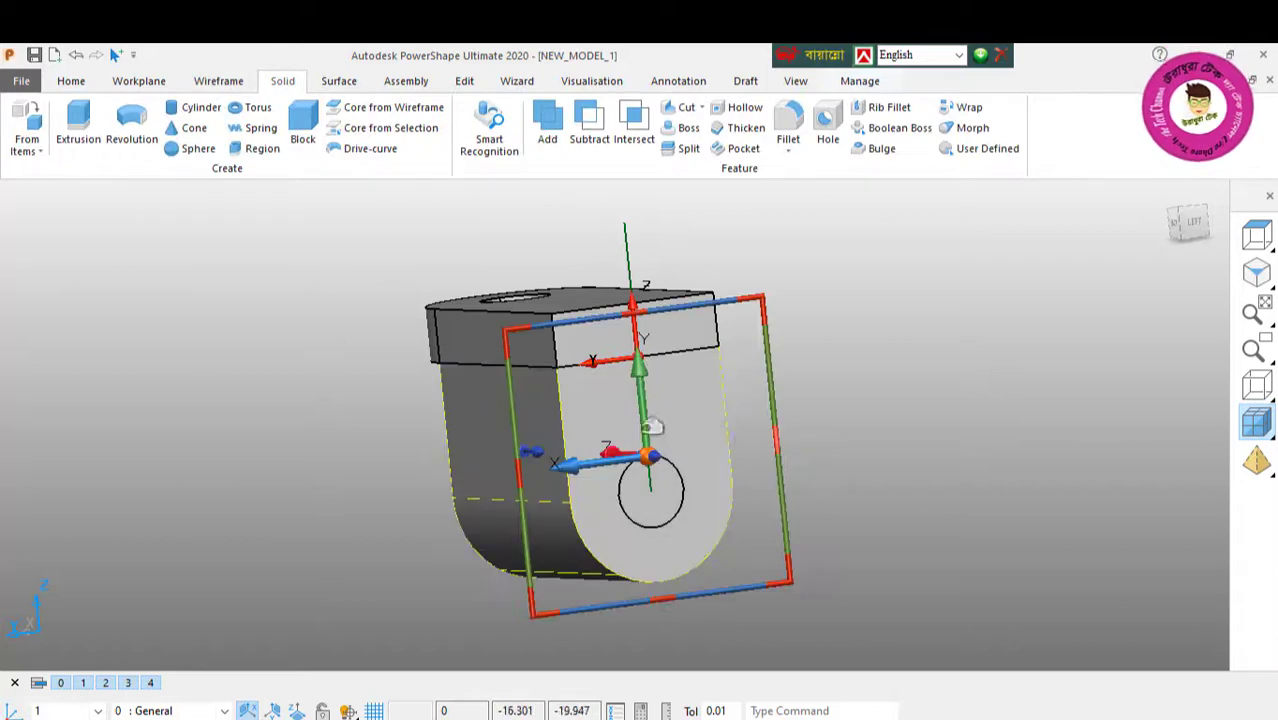
middle_click_drag(800, 470, 626, 483)
double_click(534, 451)
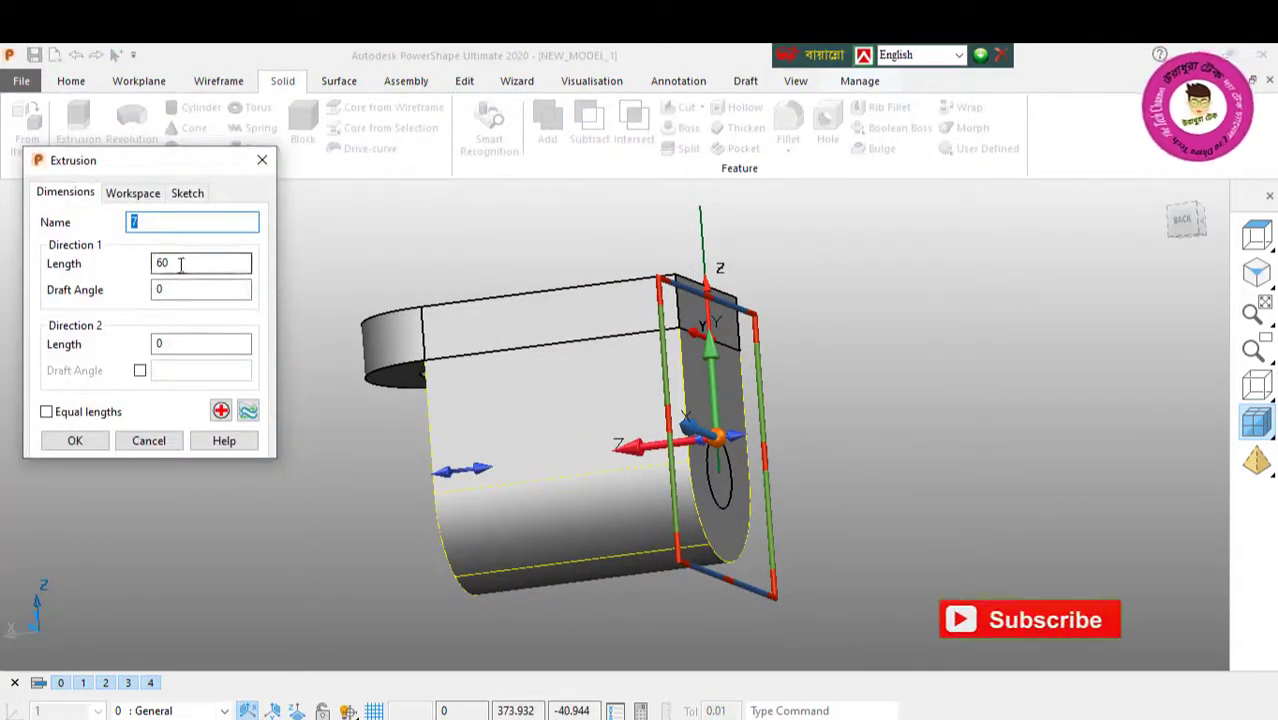
type("12")
key("Return")
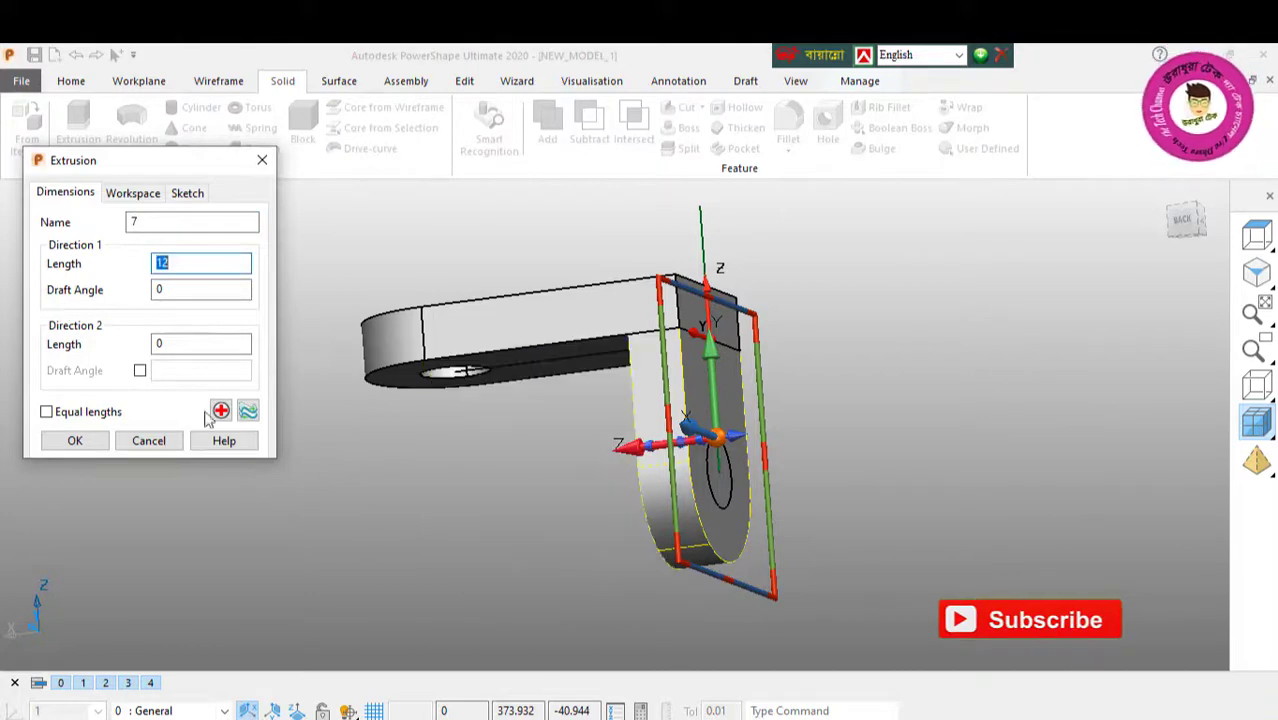
left_click(75, 441)
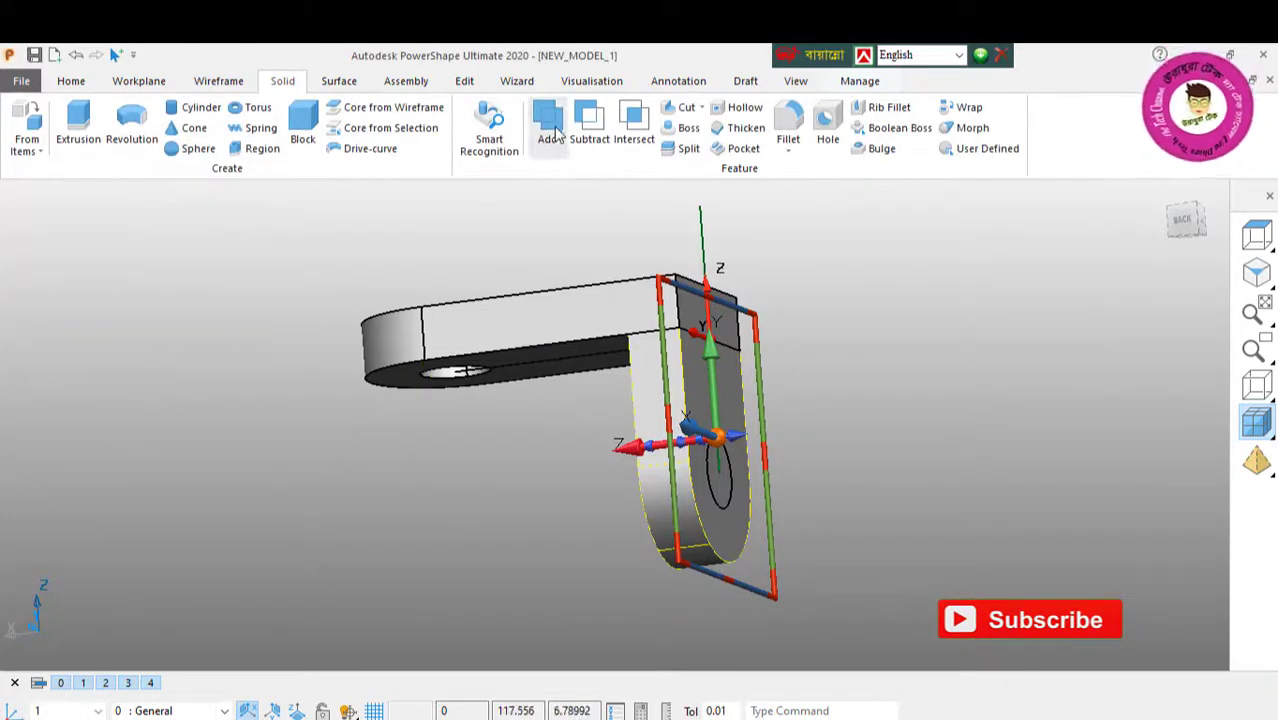
middle_click_drag(625, 361, 247, 442)
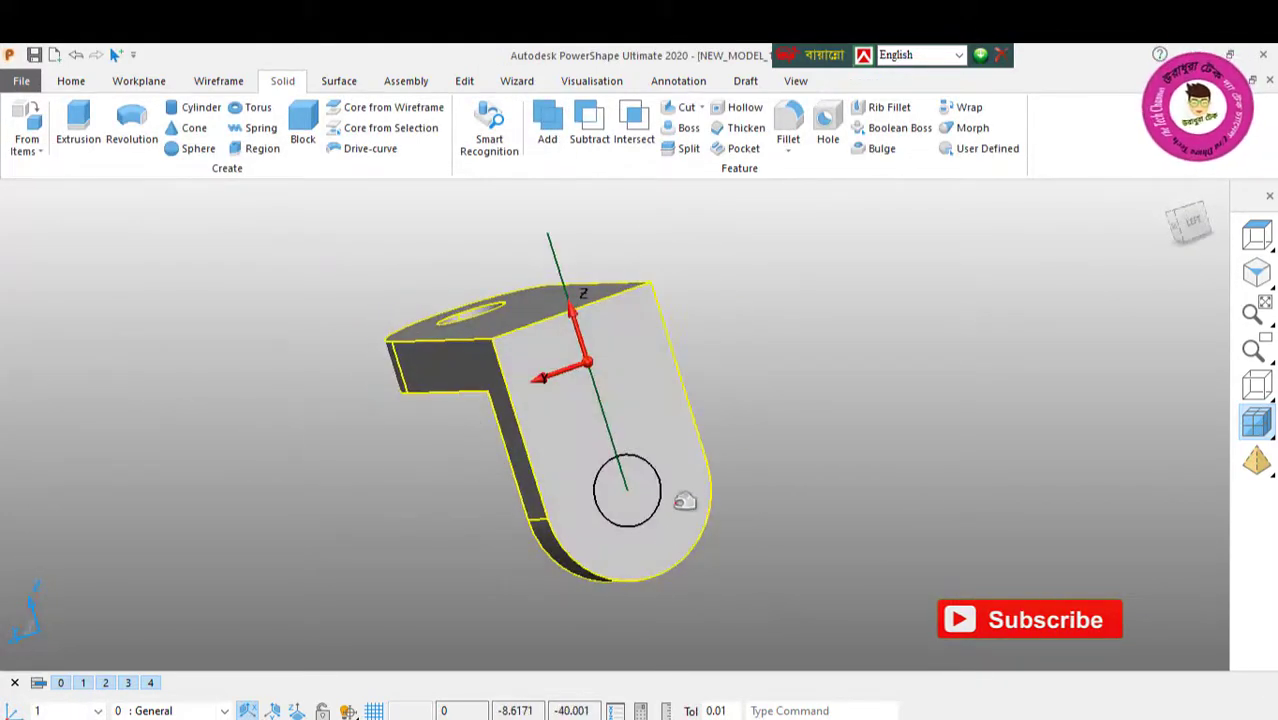
Step: Cut a Through hole in the vertical section of the bracket from the radius 8 circle
left_click(661, 470)
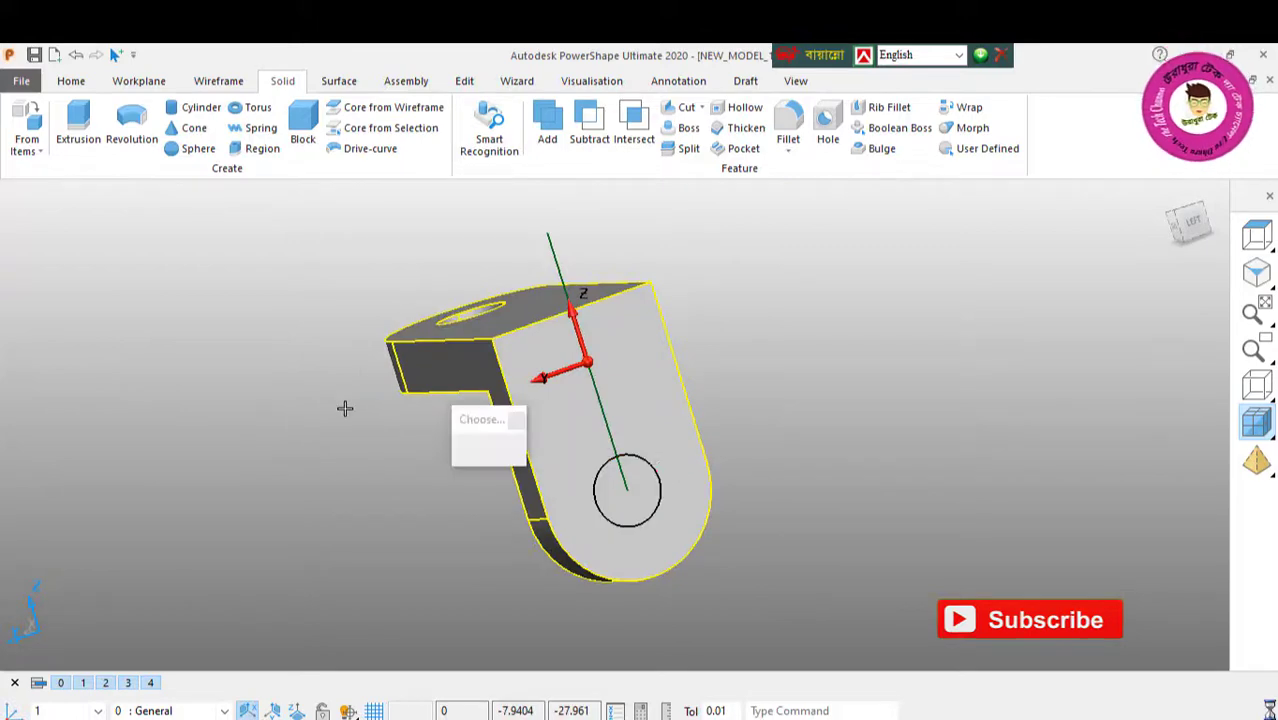
left_click(677, 107)
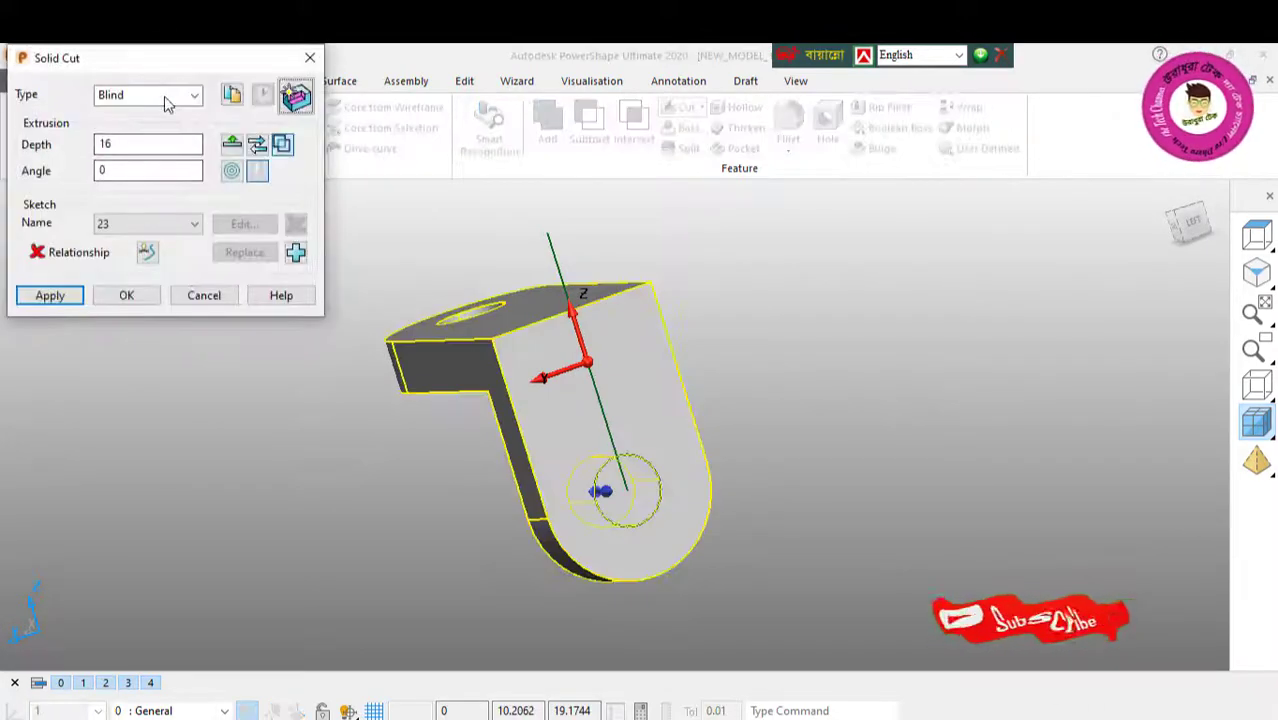
left_click(164, 96)
left_click(118, 131)
left_click(62, 295)
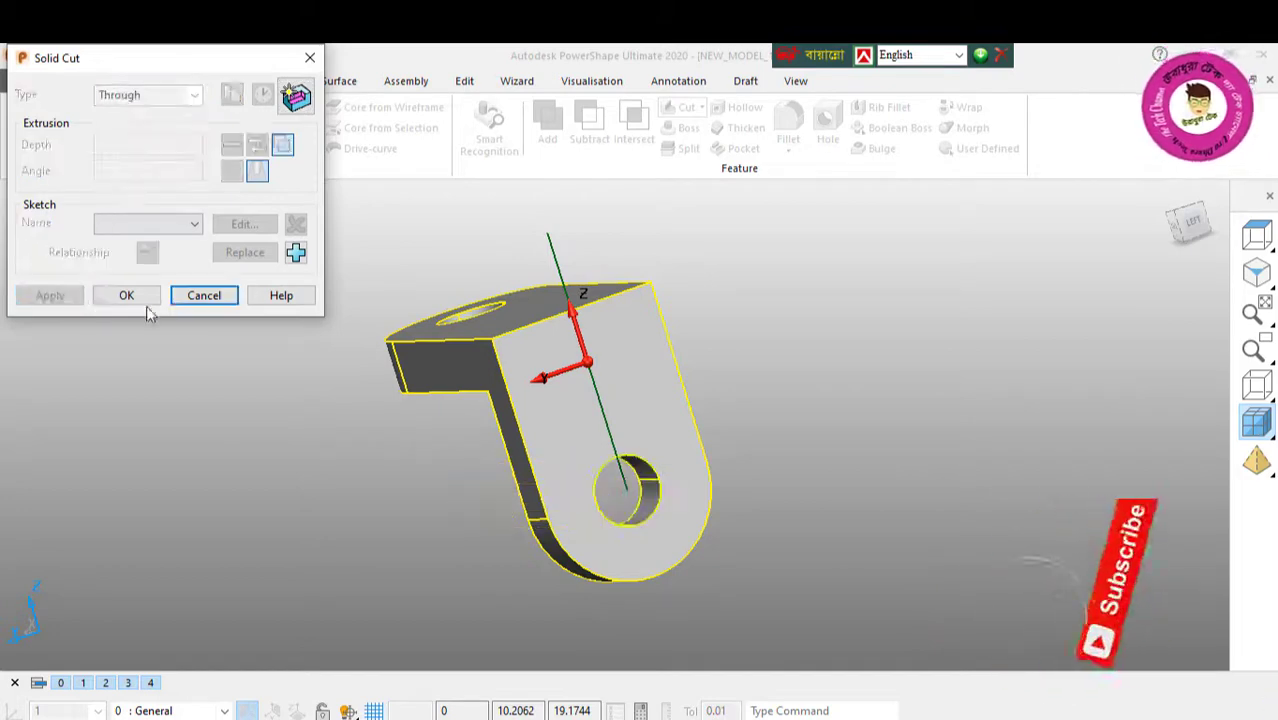
left_click(204, 303)
middle_click_drag(448, 345, 516, 438)
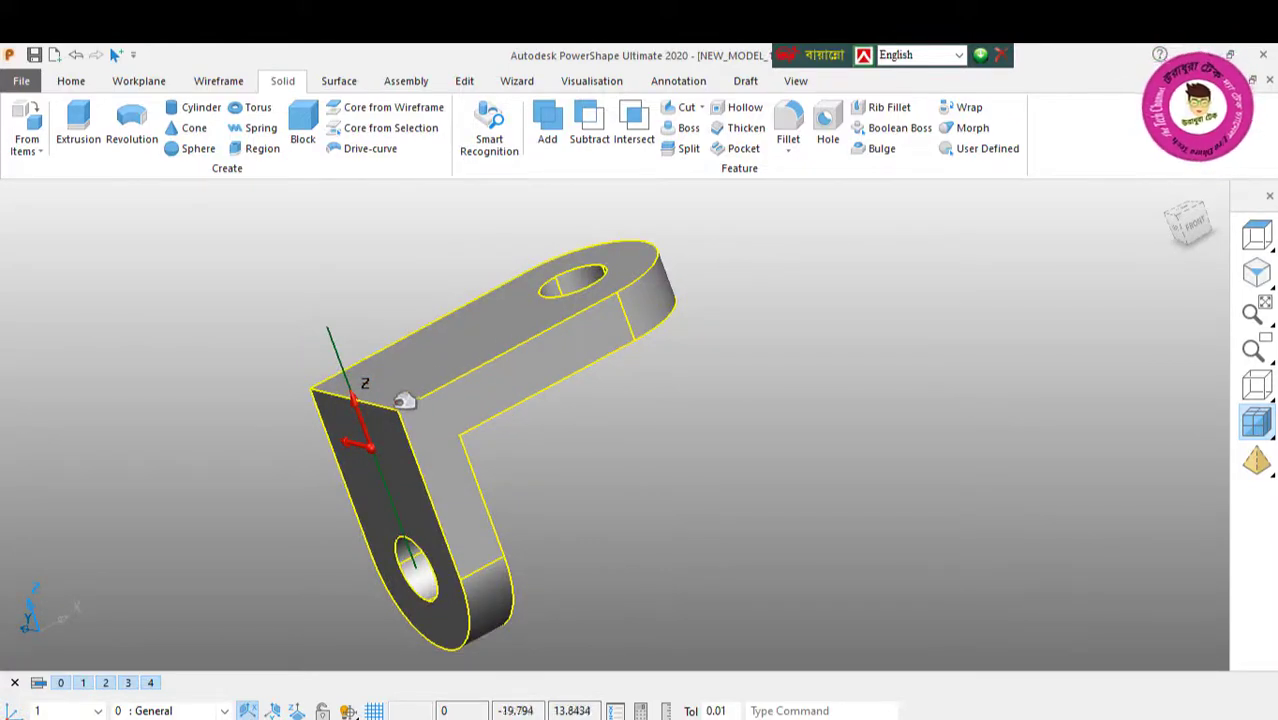
middle_click_drag(366, 396, 551, 394)
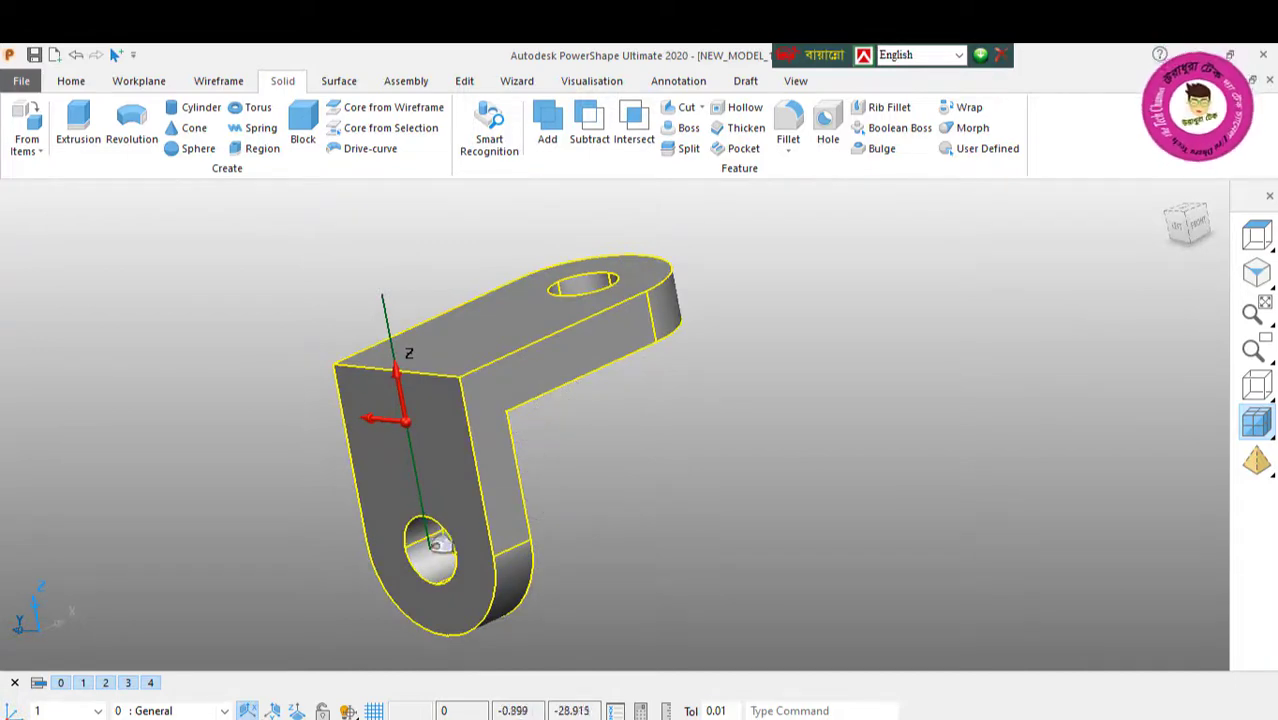
right_click(190, 258)
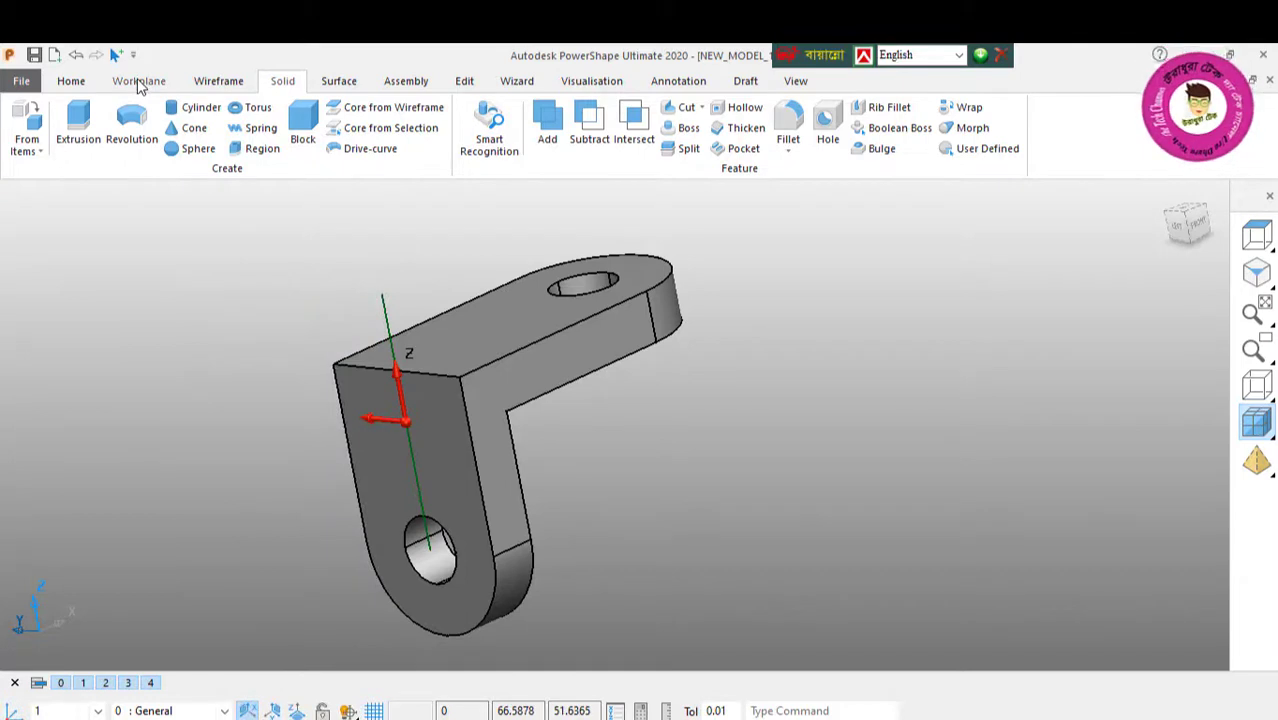
Step: Draw a line over the vertical curve from the lower hole's centre to the curve's upper end, and delete the original composite curve
left_click(214, 82)
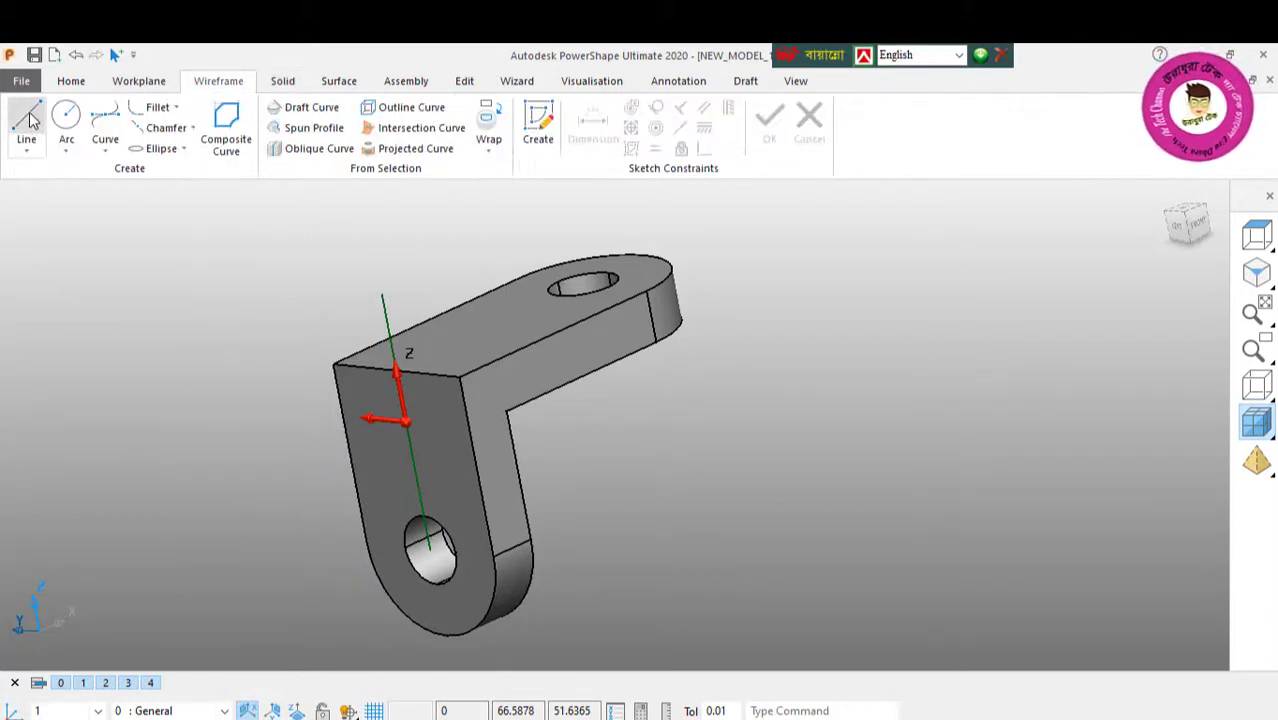
left_click(432, 550)
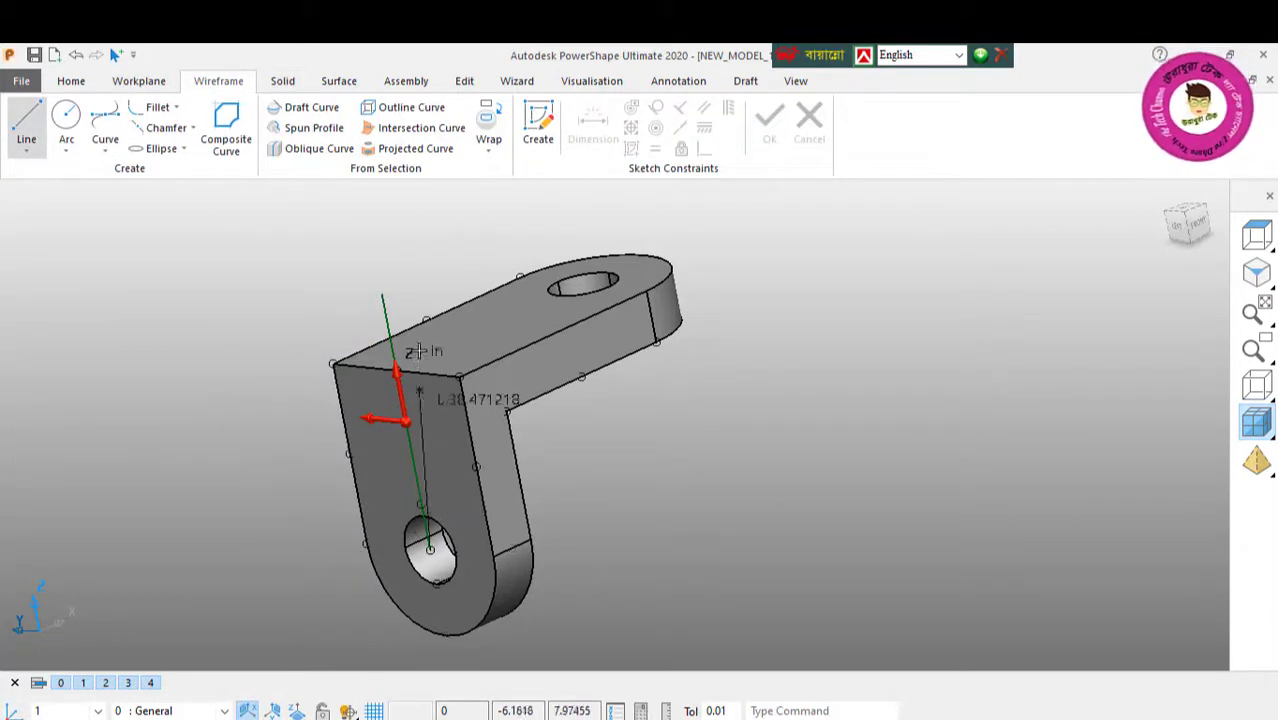
left_click(383, 296)
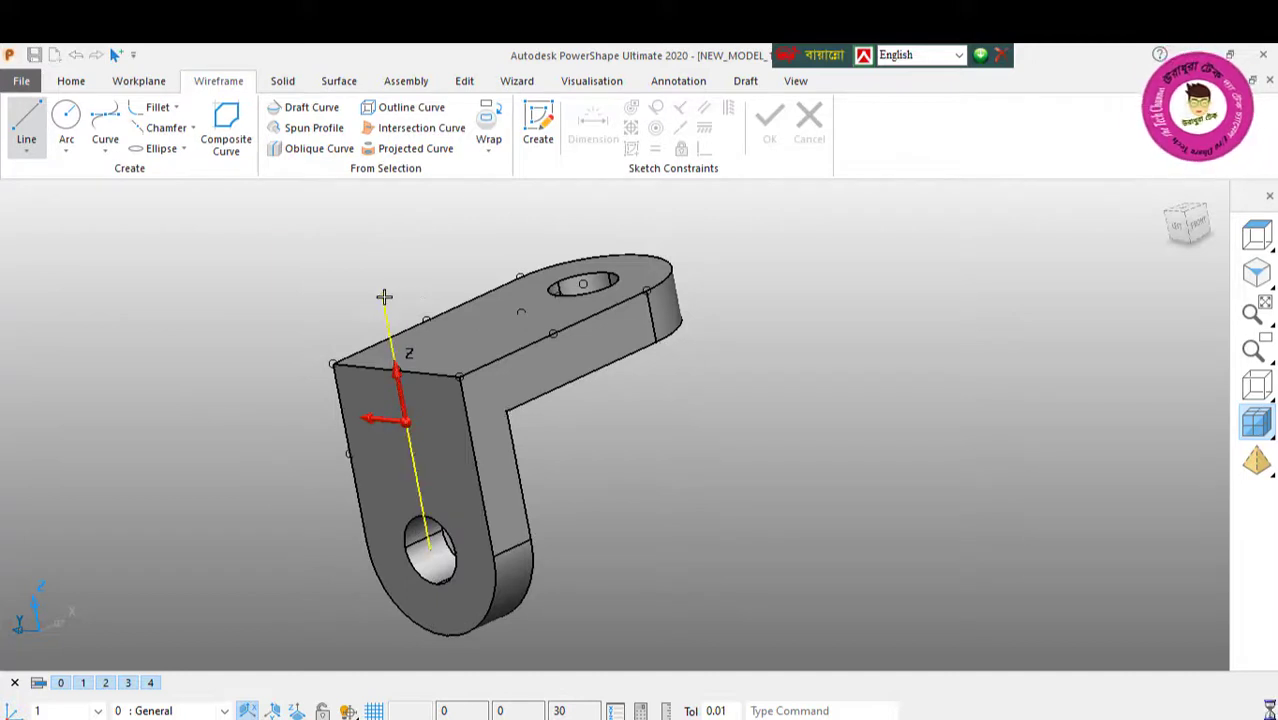
right_click(267, 188)
left_click(331, 203)
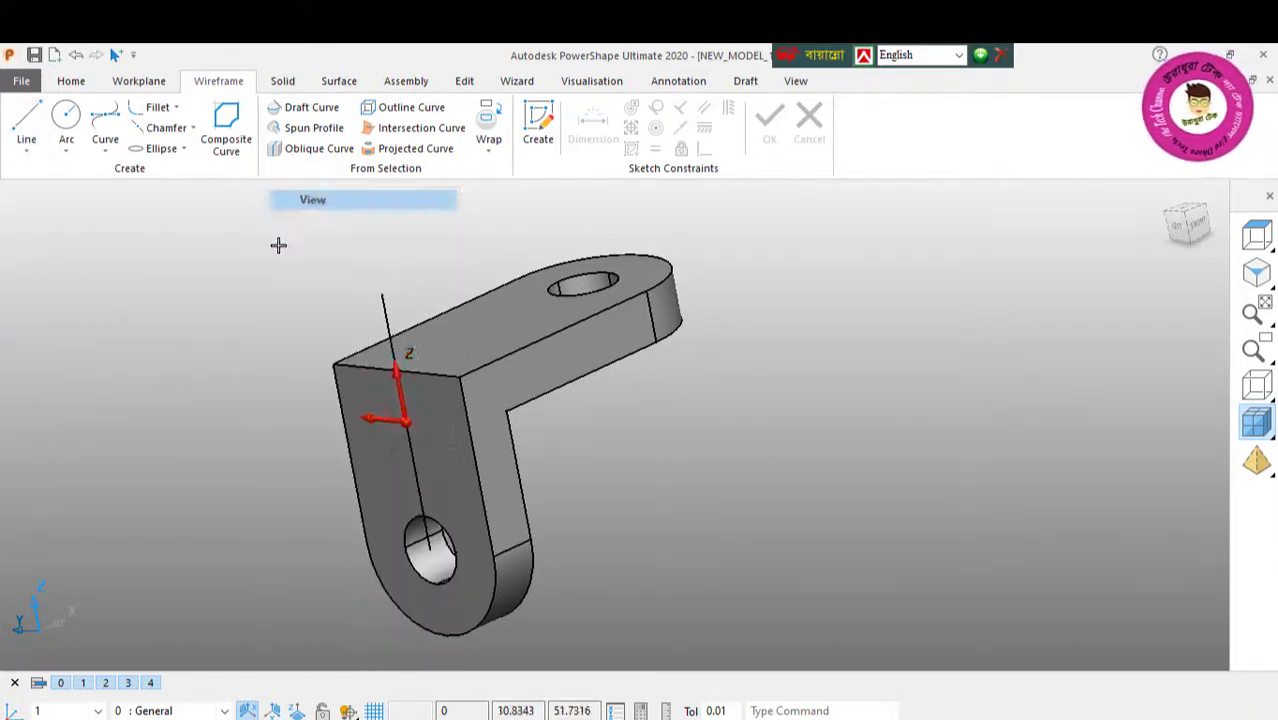
left_click(417, 487)
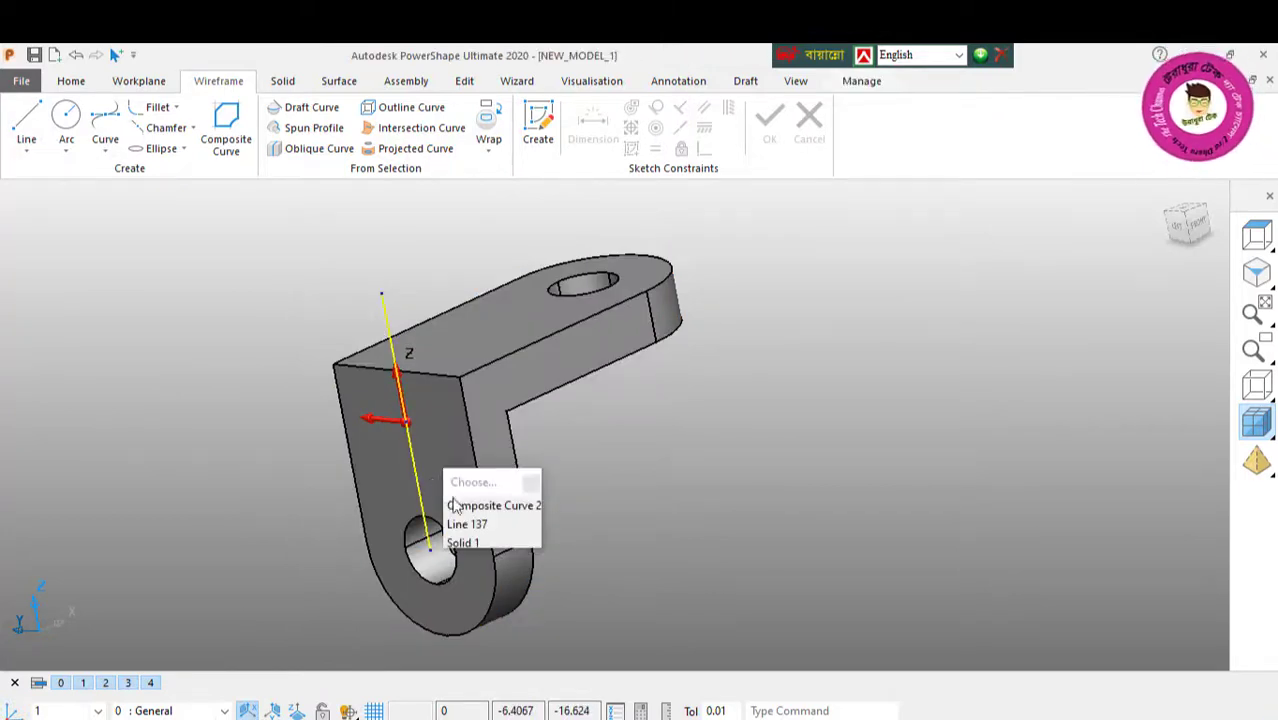
left_click(458, 506)
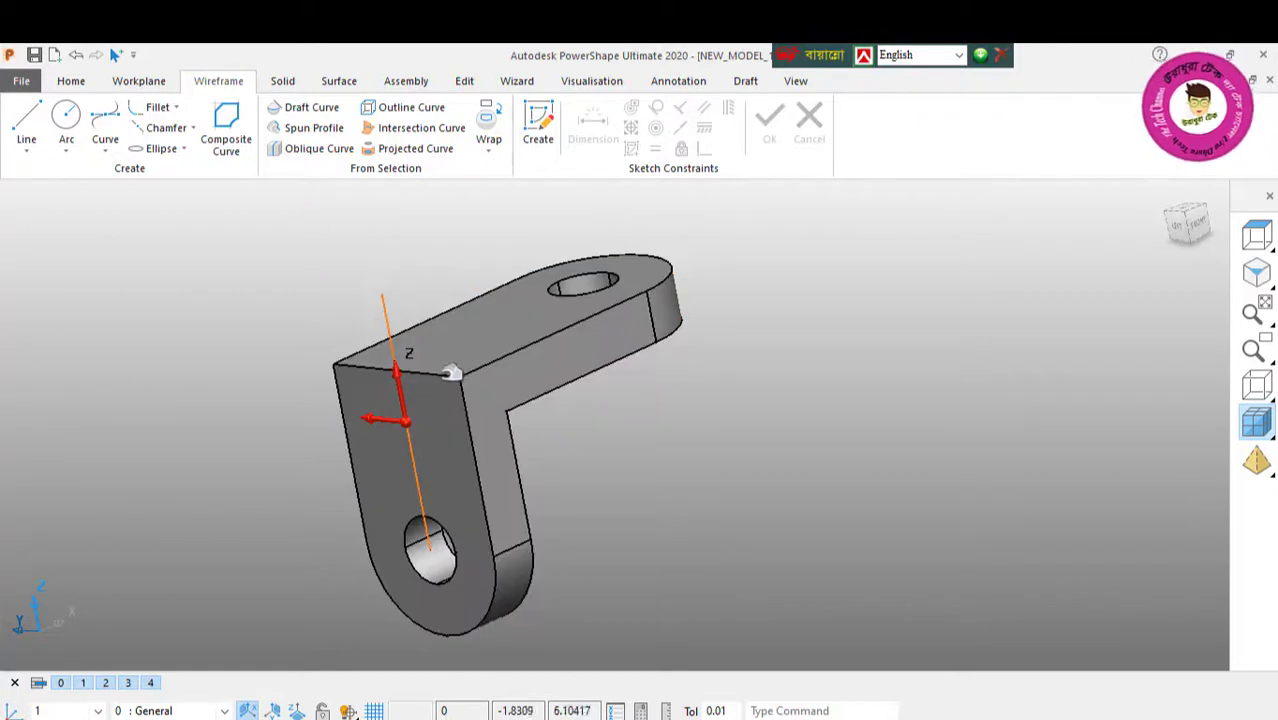
Step: Draw a 40 long line along the top edge of the bracket's vertical face, from corner to corner
left_click(20, 127)
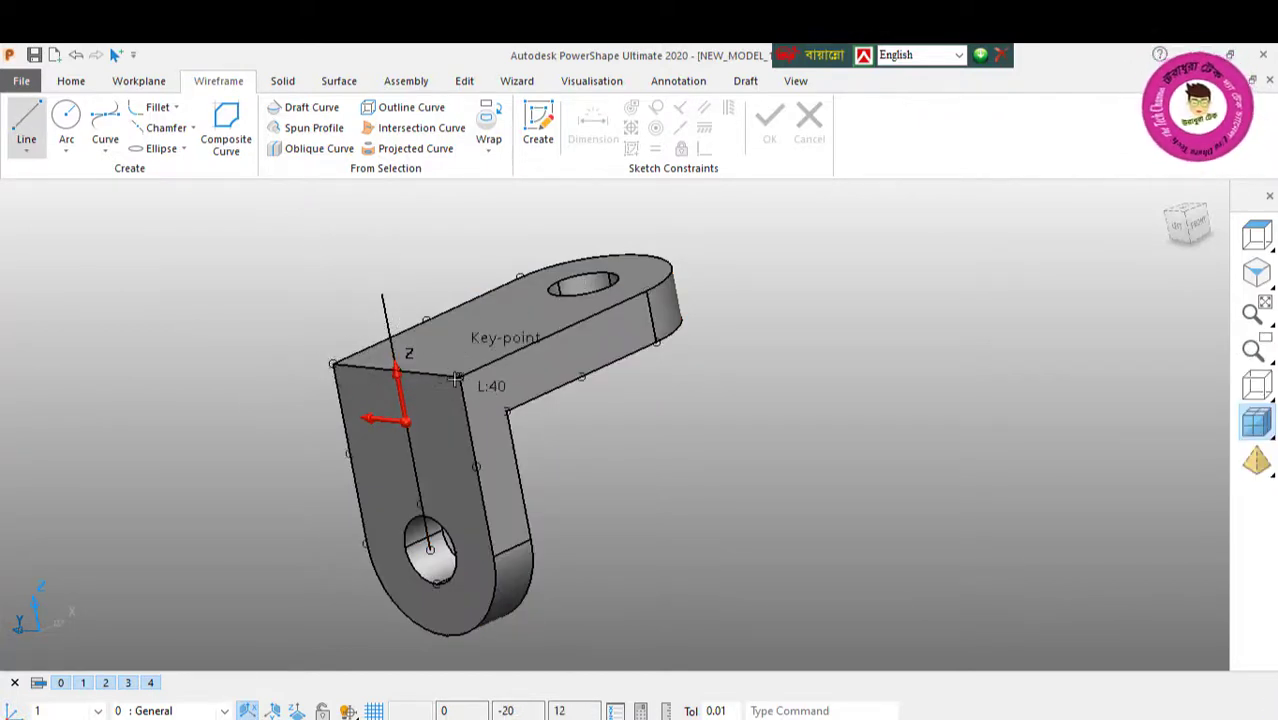
right_click(210, 282)
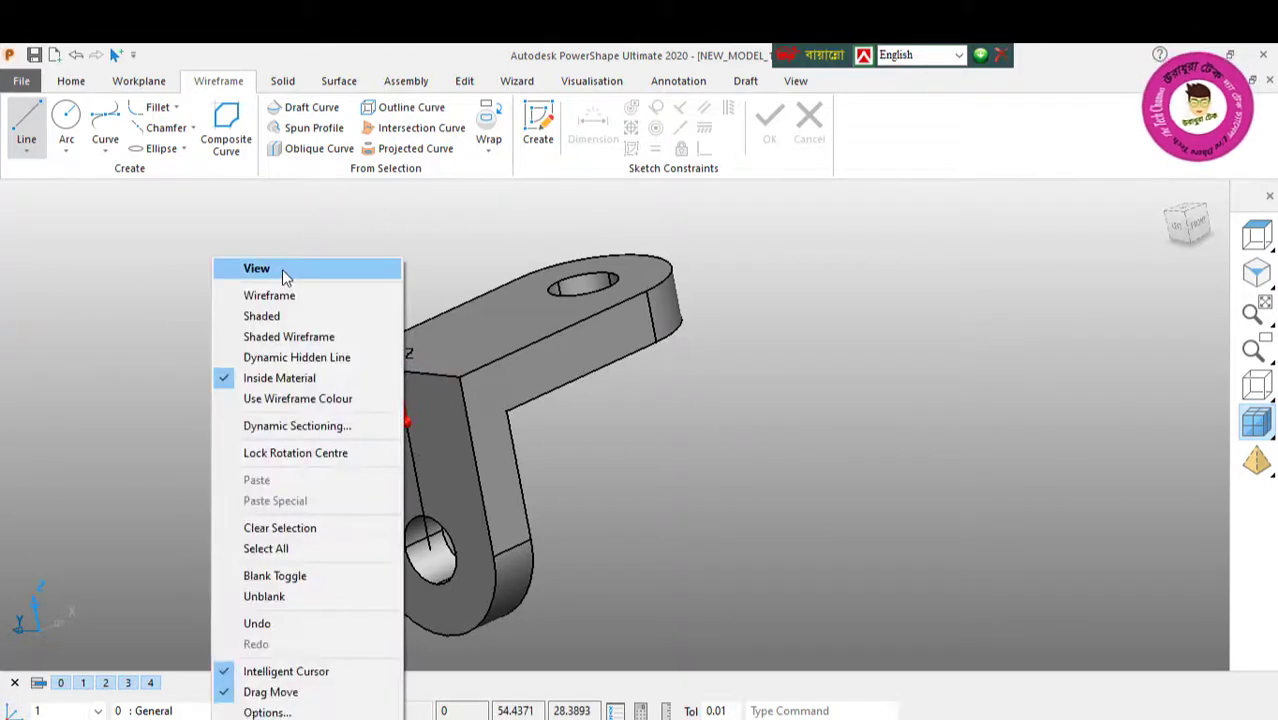
left_click(283, 271)
Step: Trim away the vertical line's lower part below the workplane origin with interactive limiting
left_click(464, 81)
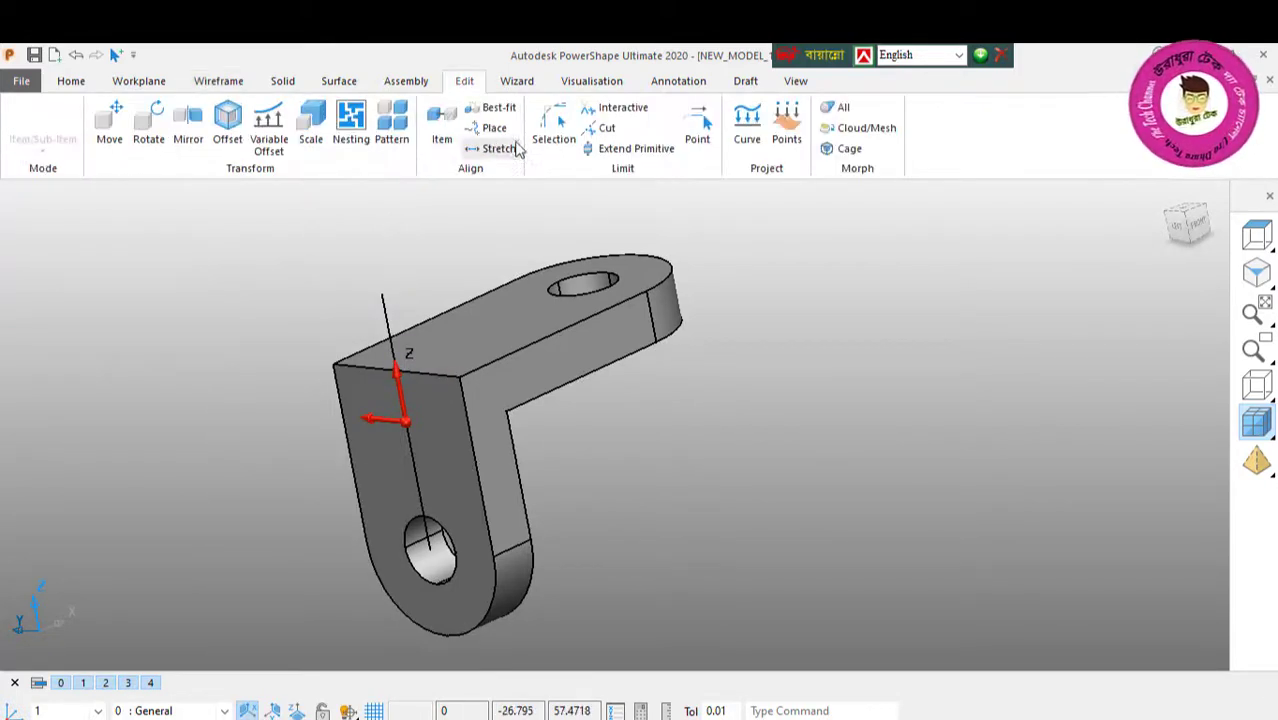
left_click(612, 107)
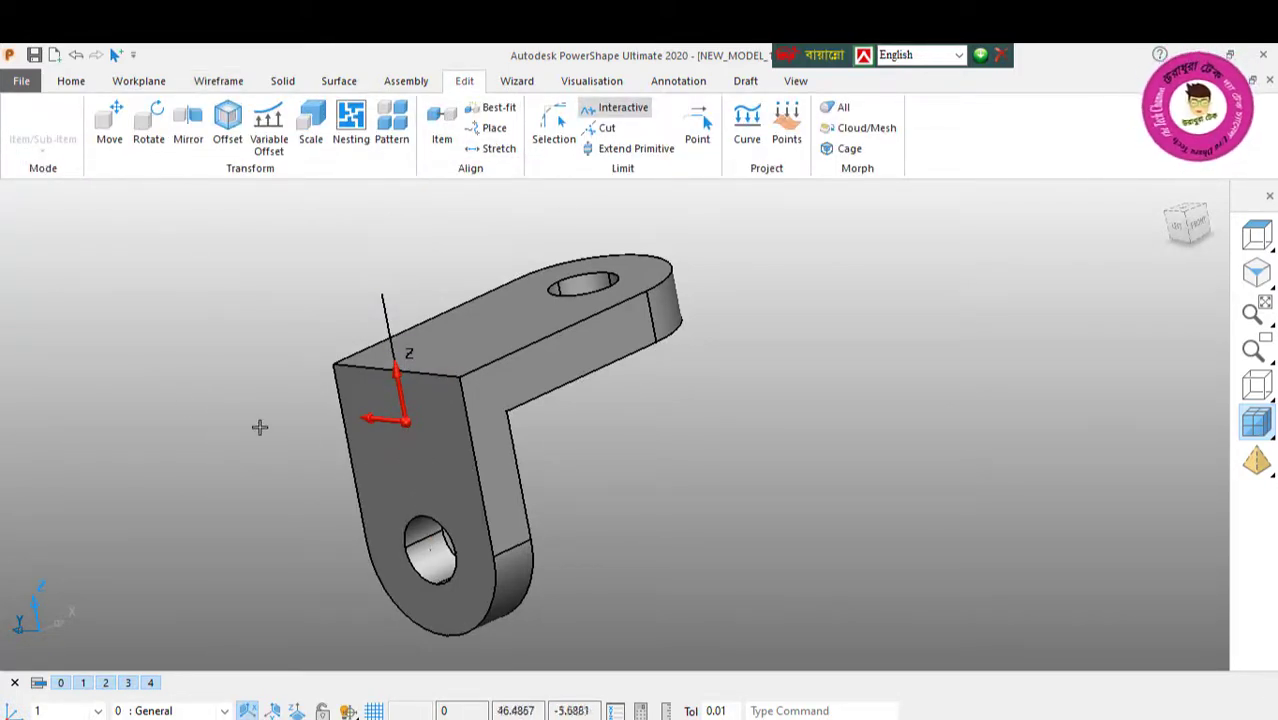
right_click(137, 253)
left_click(163, 262)
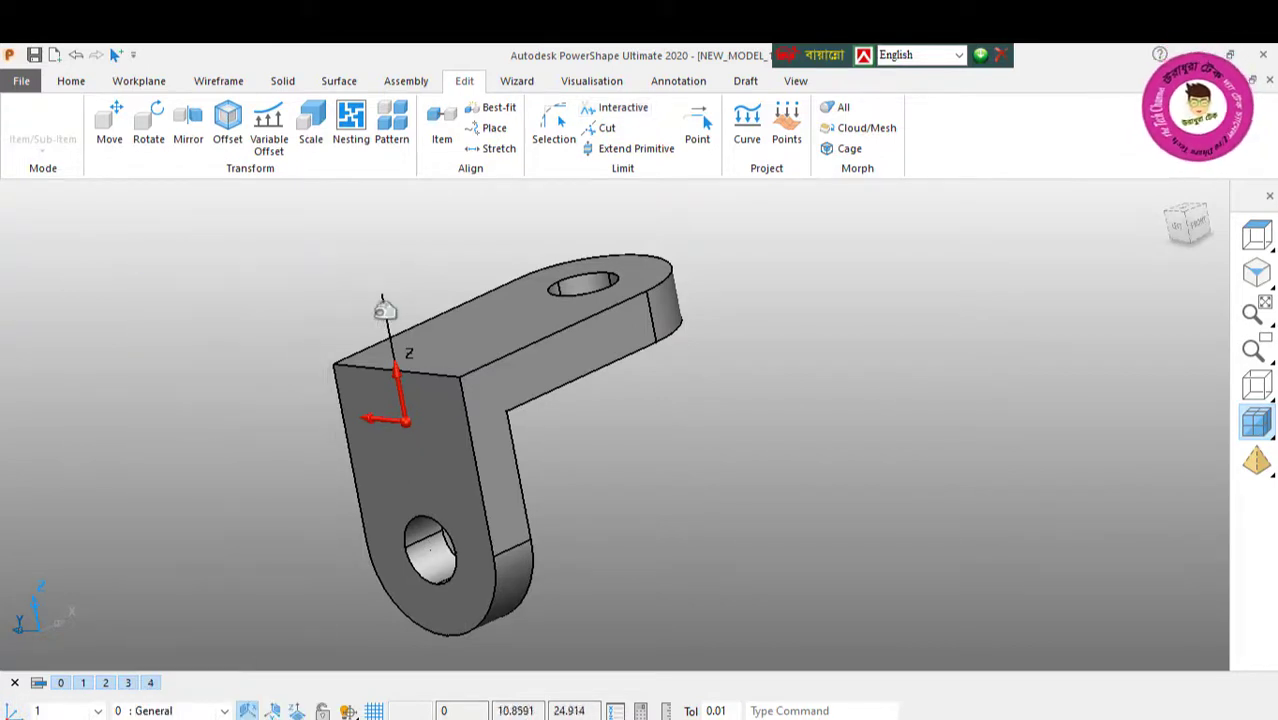
left_click(410, 296)
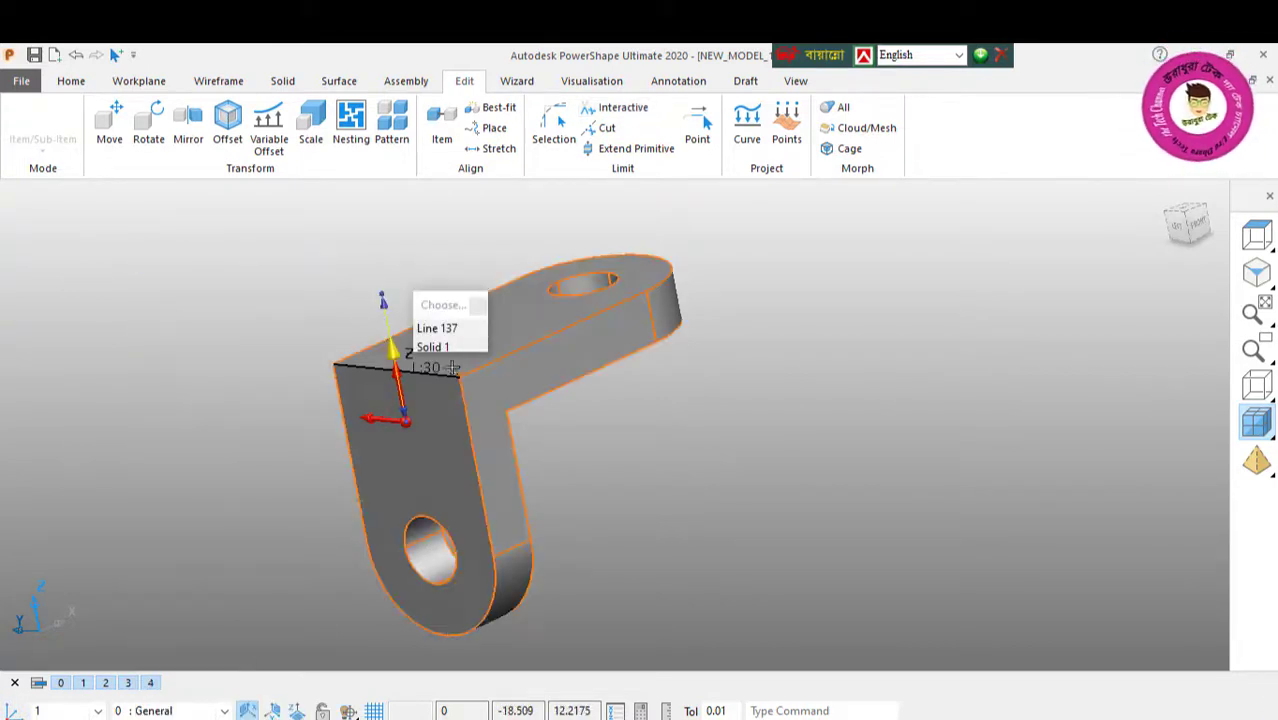
left_click(441, 334)
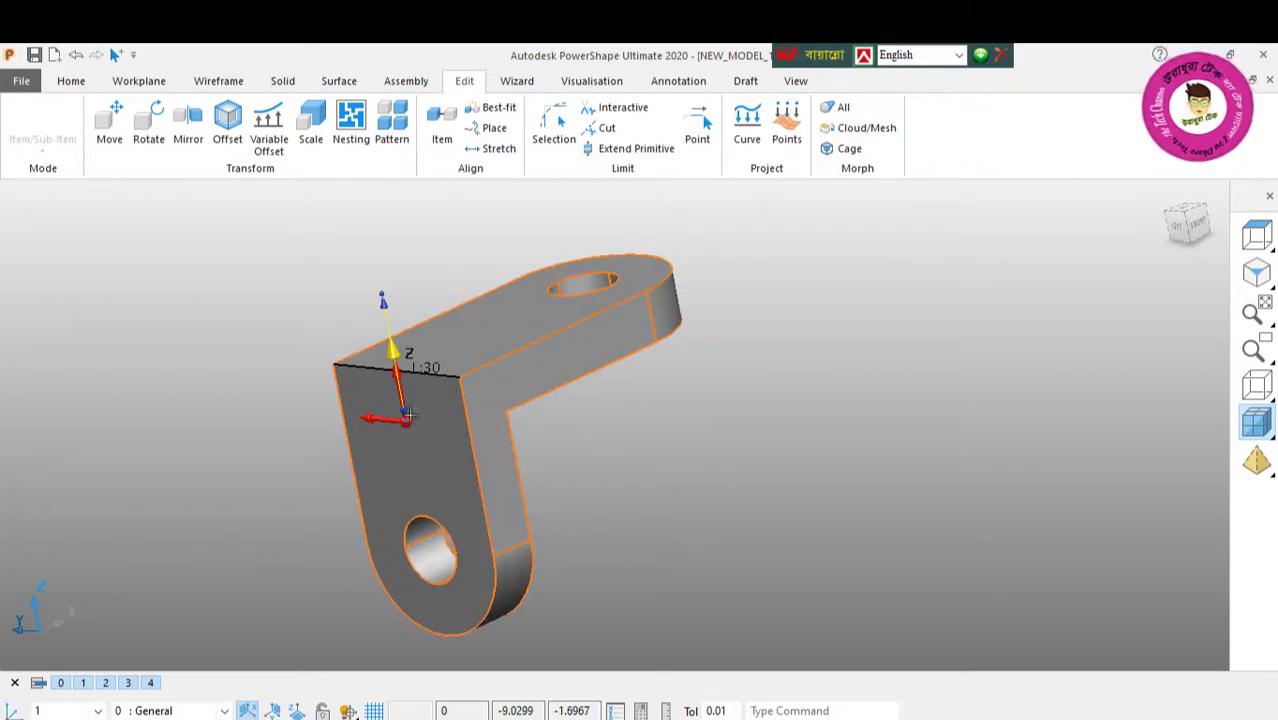
middle_click_drag(425, 385, 184, 359)
right_click(205, 258)
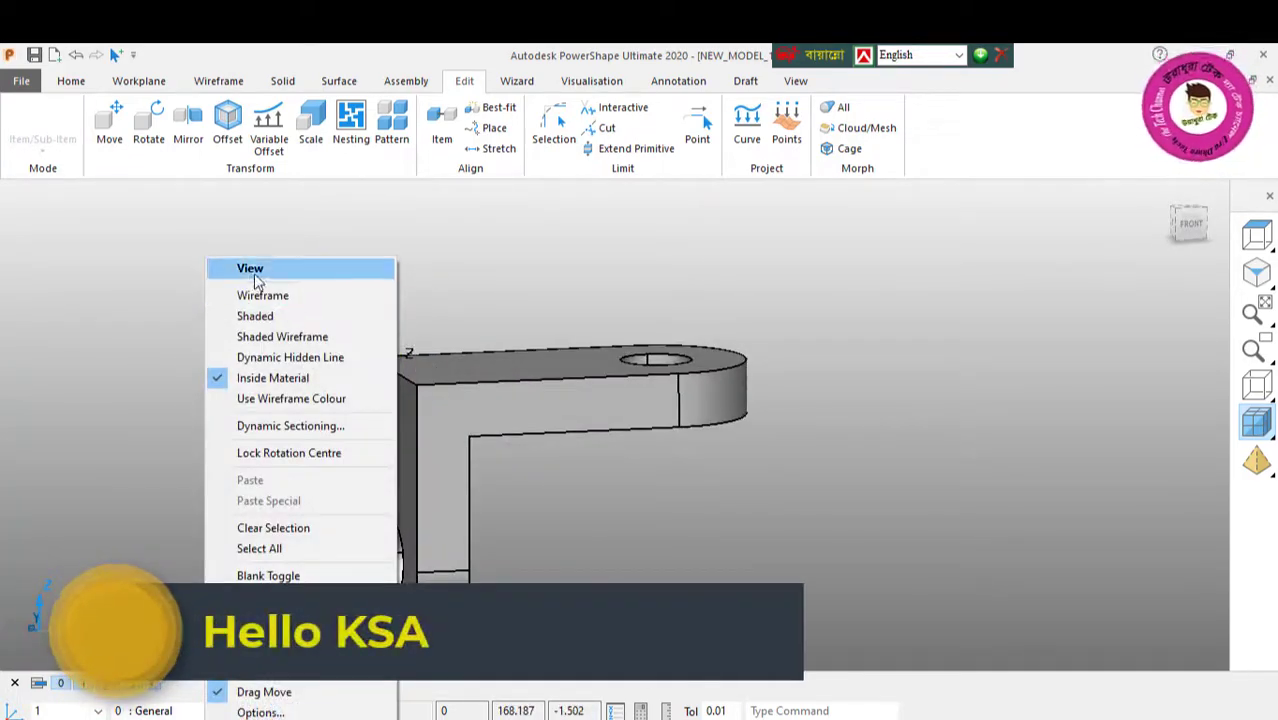
left_click(245, 274)
middle_click_drag(436, 404, 480, 432)
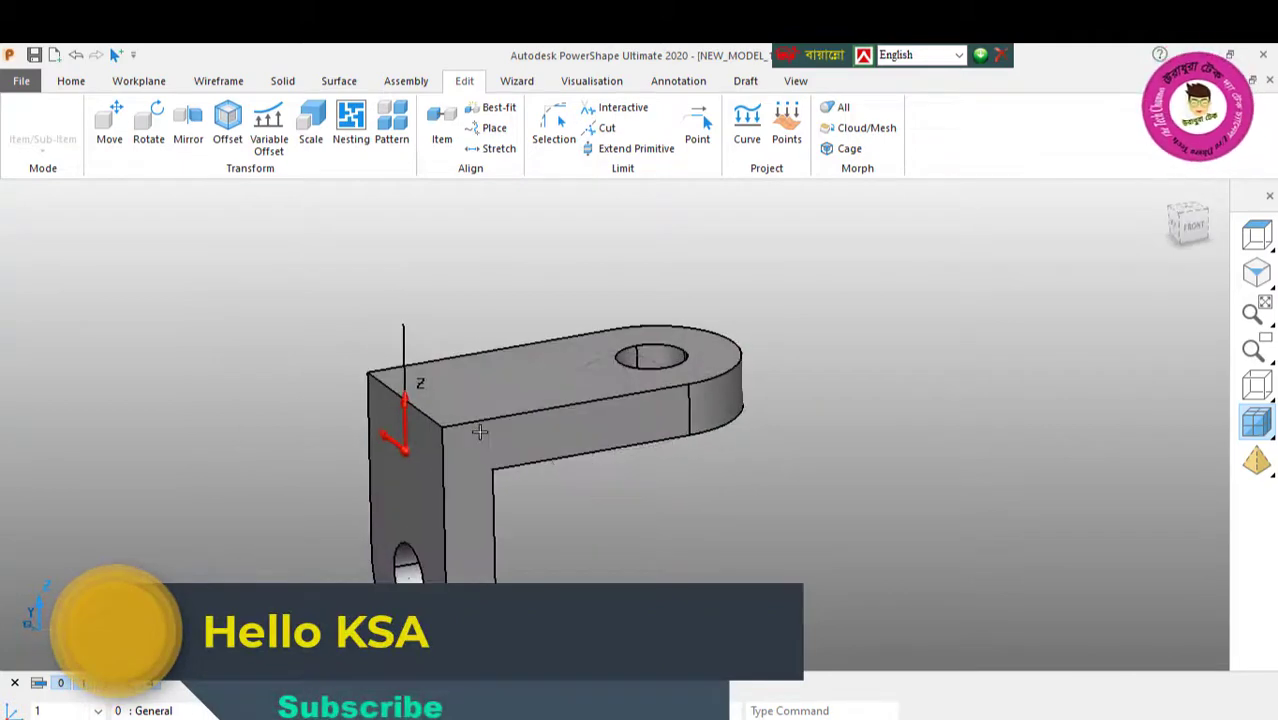
left_click(389, 476)
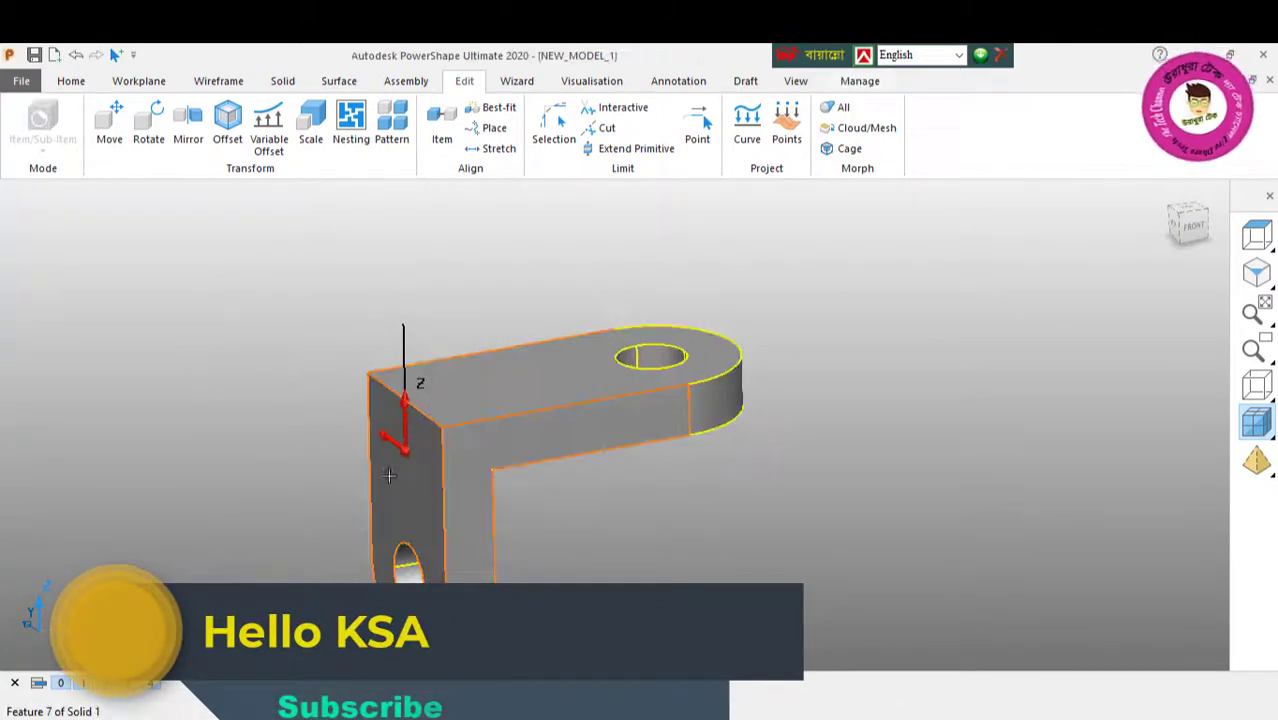
Step: Switch the bracket to wireframe display and clear the selection
left_click(1257, 385)
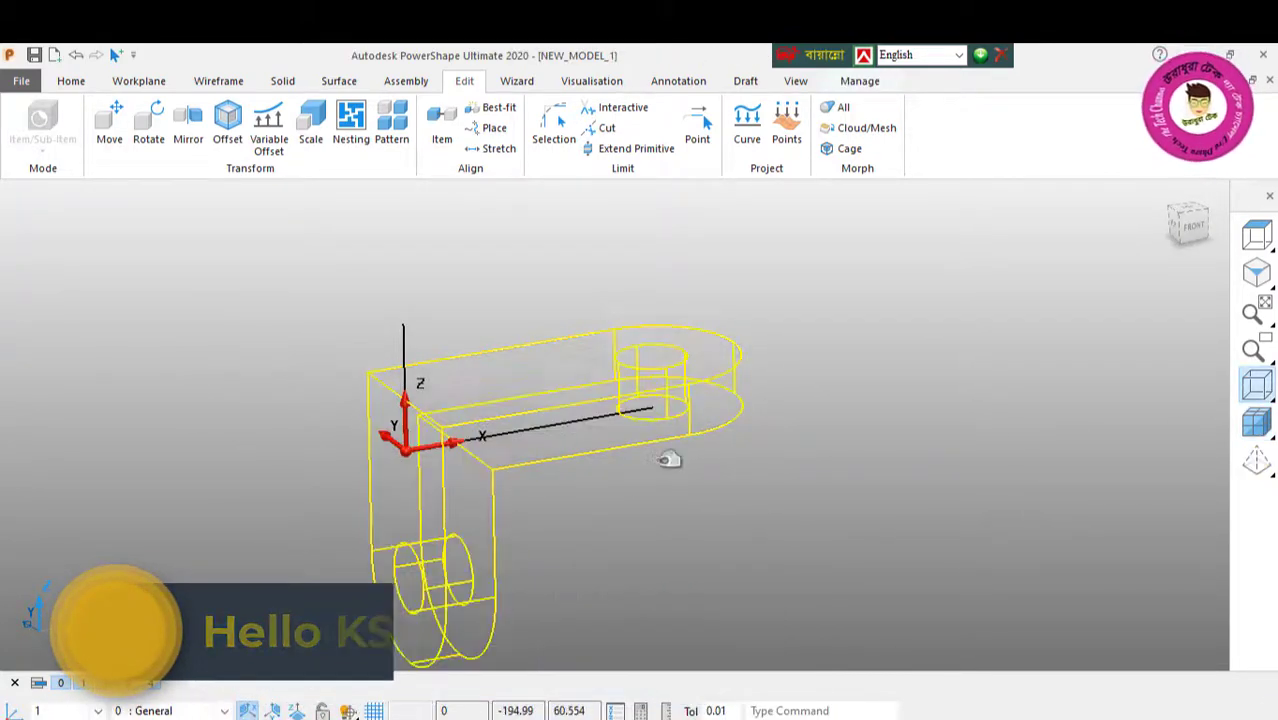
left_click(407, 449)
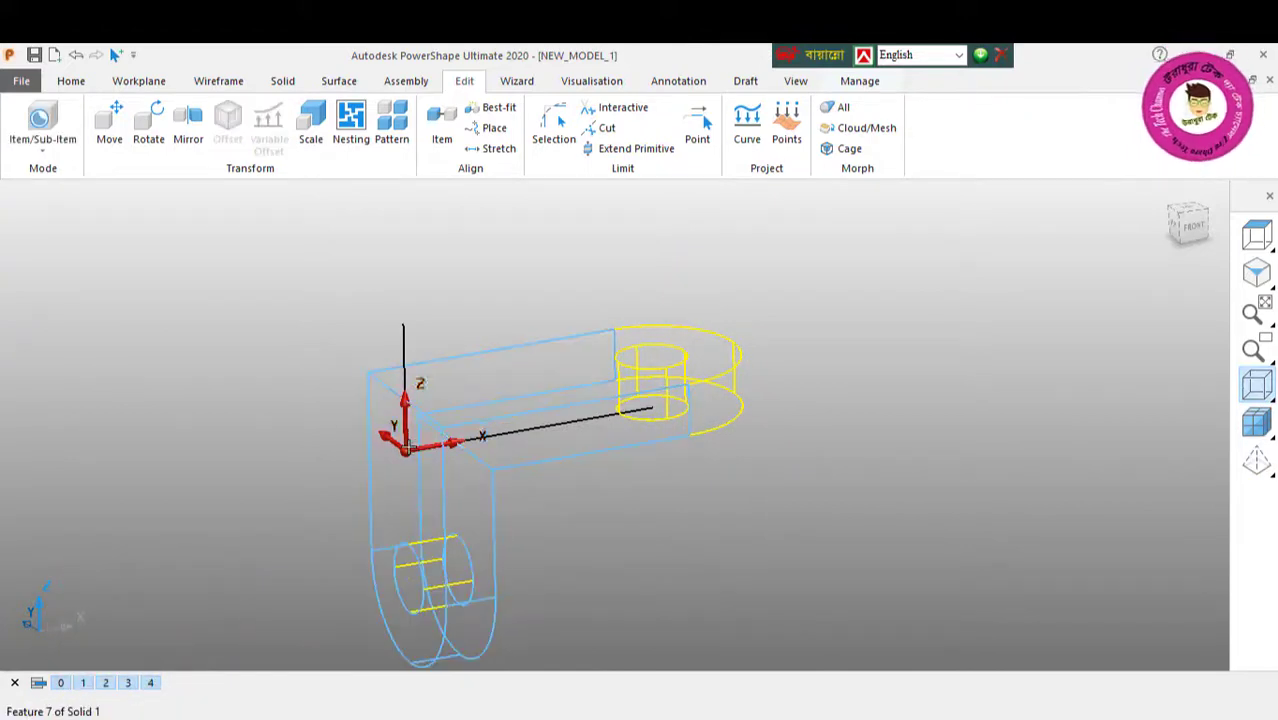
left_click(260, 351)
right_click(261, 350)
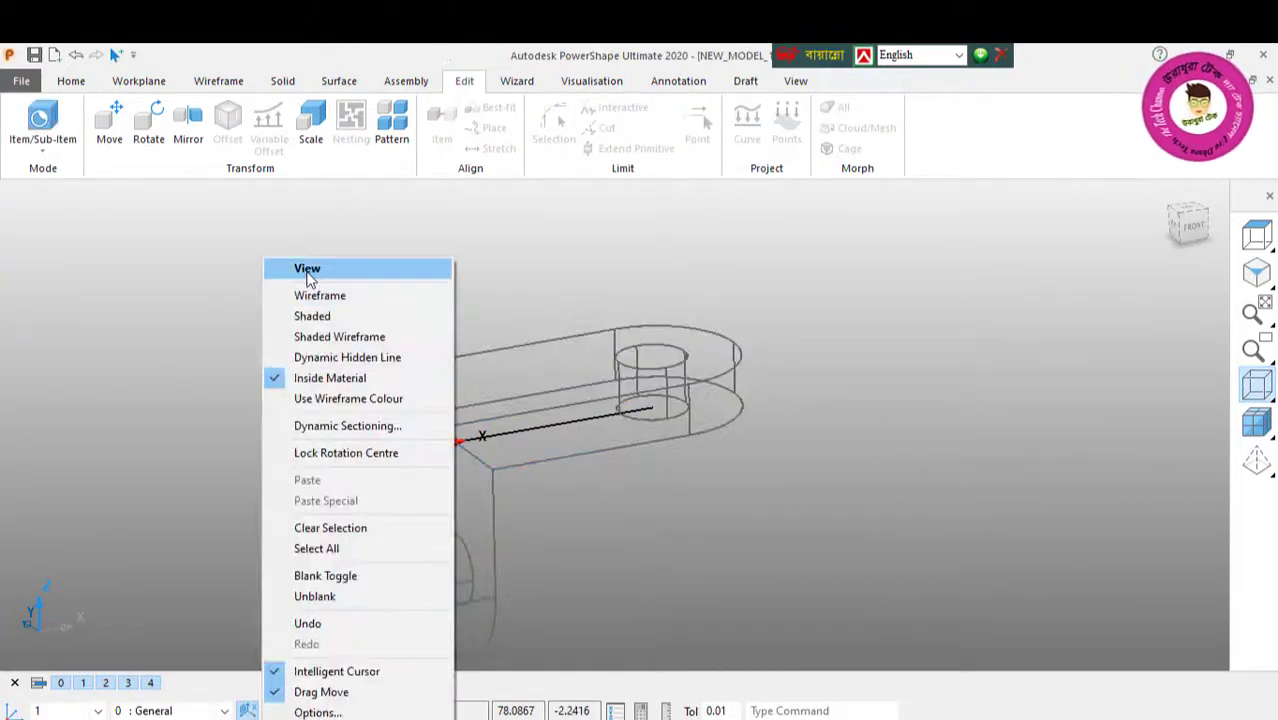
left_click(308, 275)
double_click(404, 449)
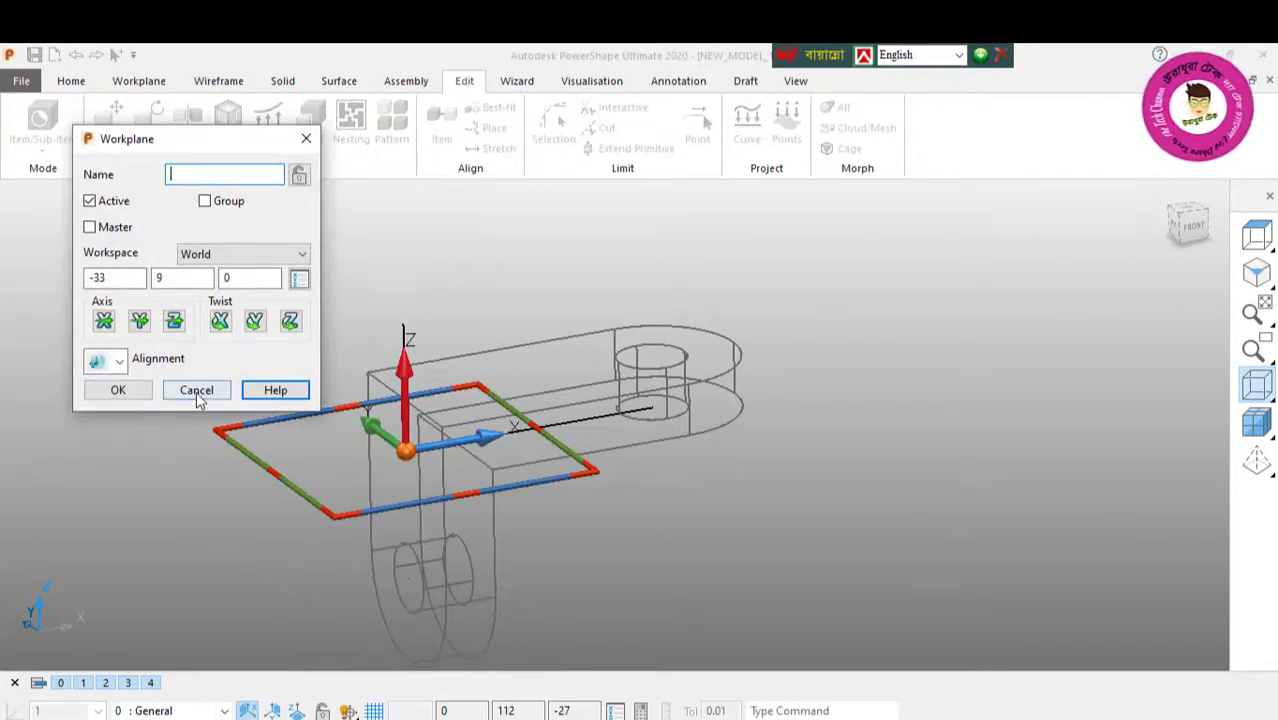
key("BackSpace")
left_click(196, 390)
left_click(755, 394)
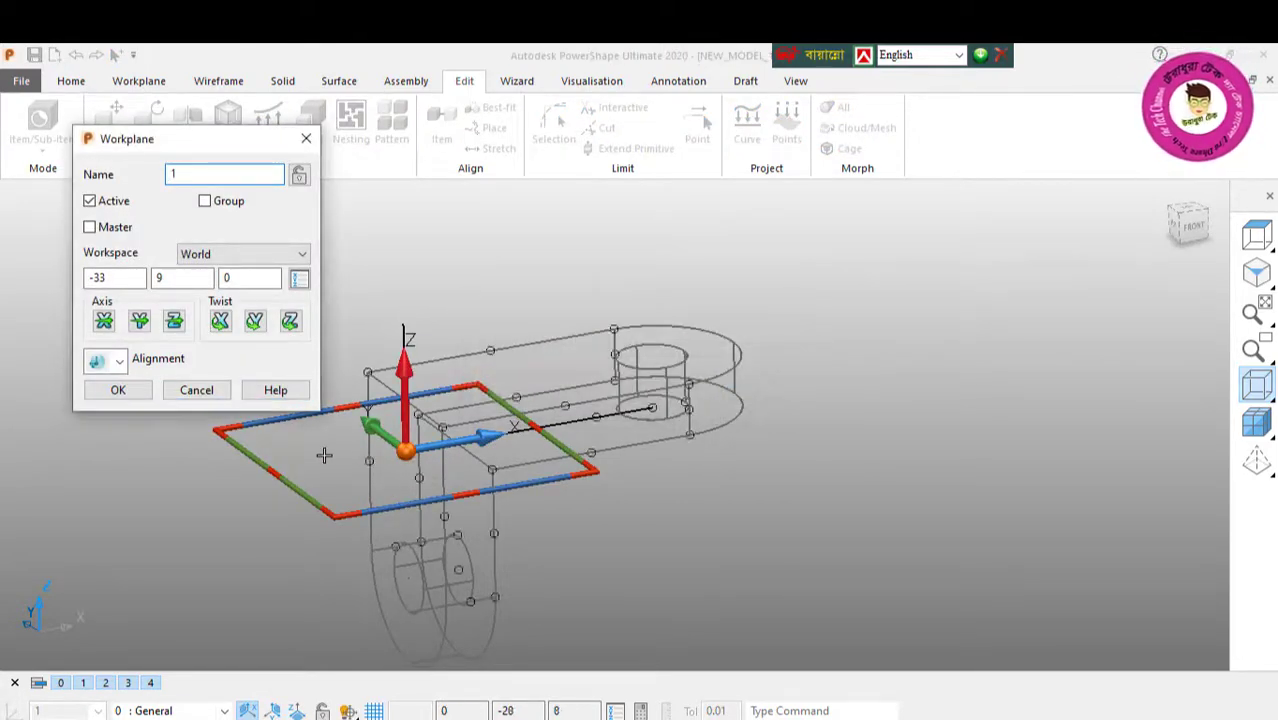
left_click(200, 392)
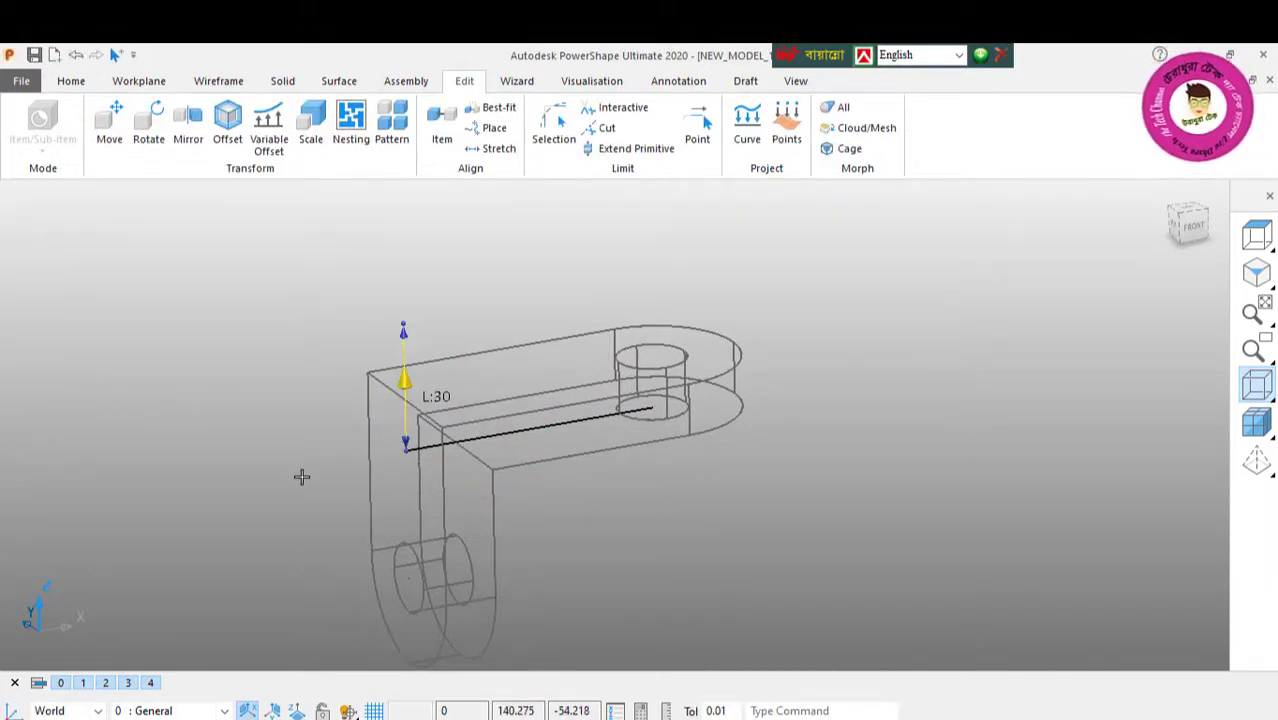
Step: Delete the workplane and the 30 long vertical line, and return the bracket to shaded display
key("Delete")
left_click(1255, 428)
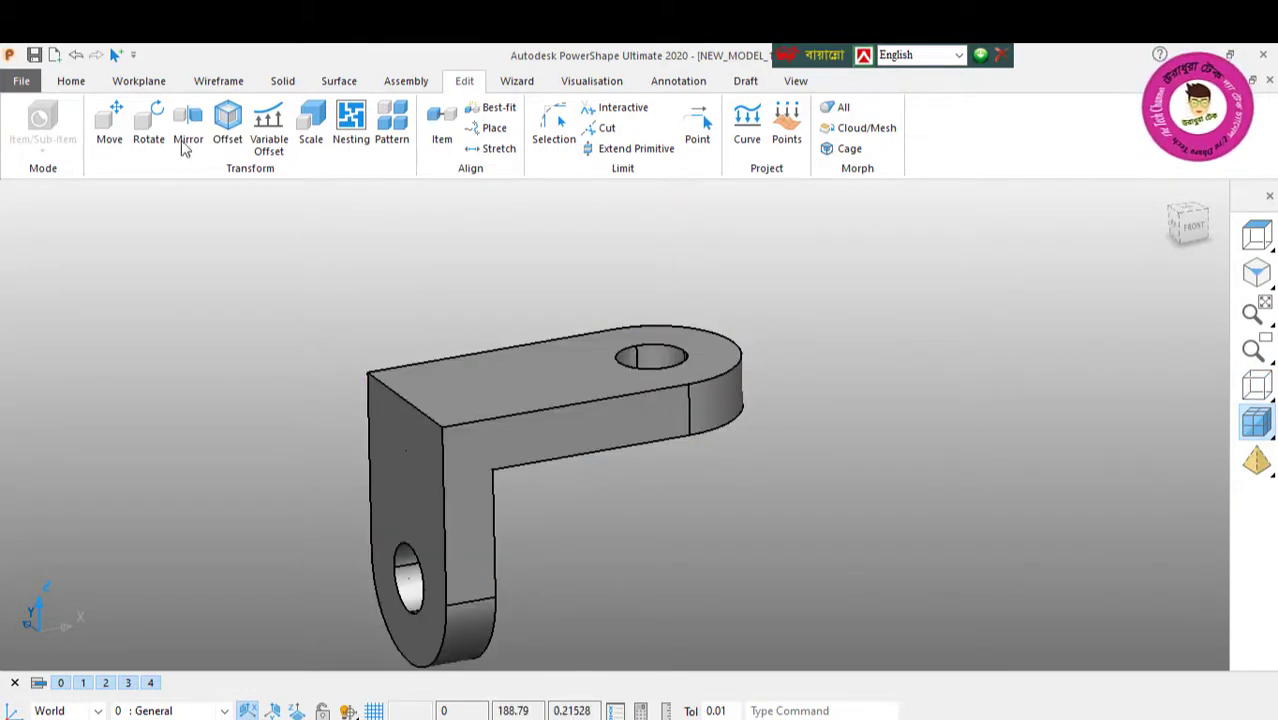
Step: Draw a vertical line about 34 long upward from the near top corner of the bracket's vertical face
left_click(212, 81)
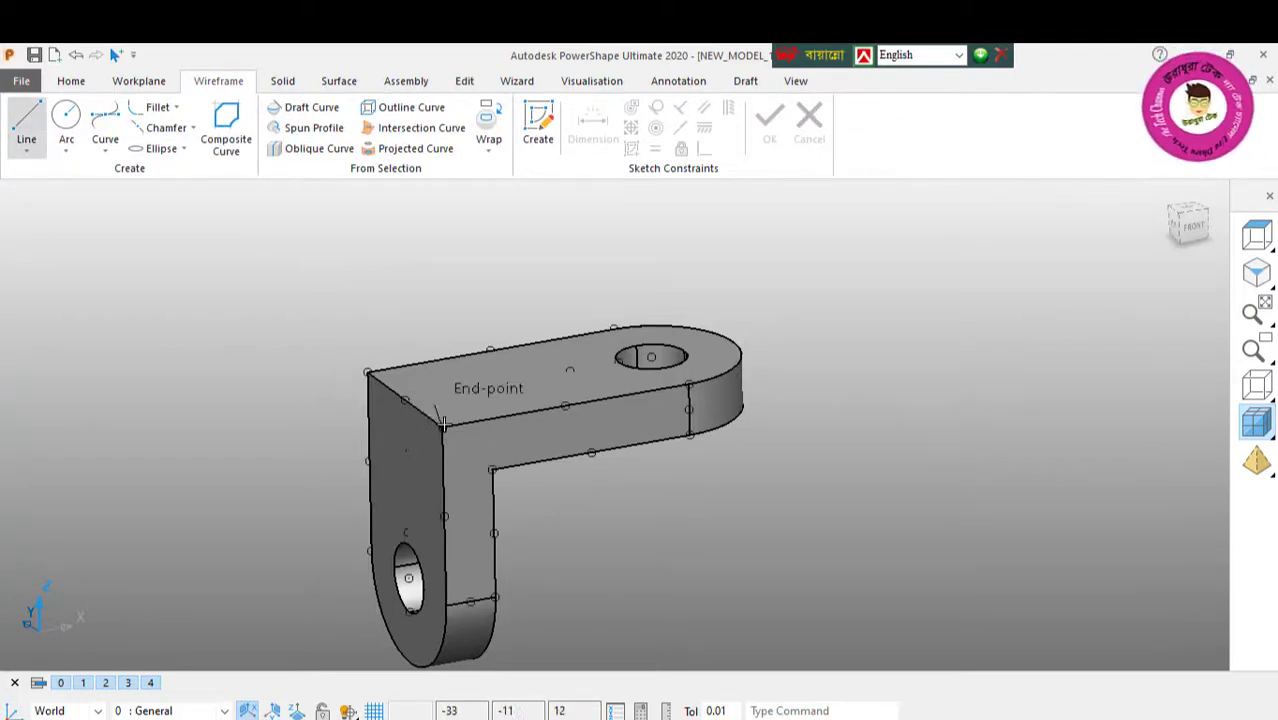
left_click(440, 283)
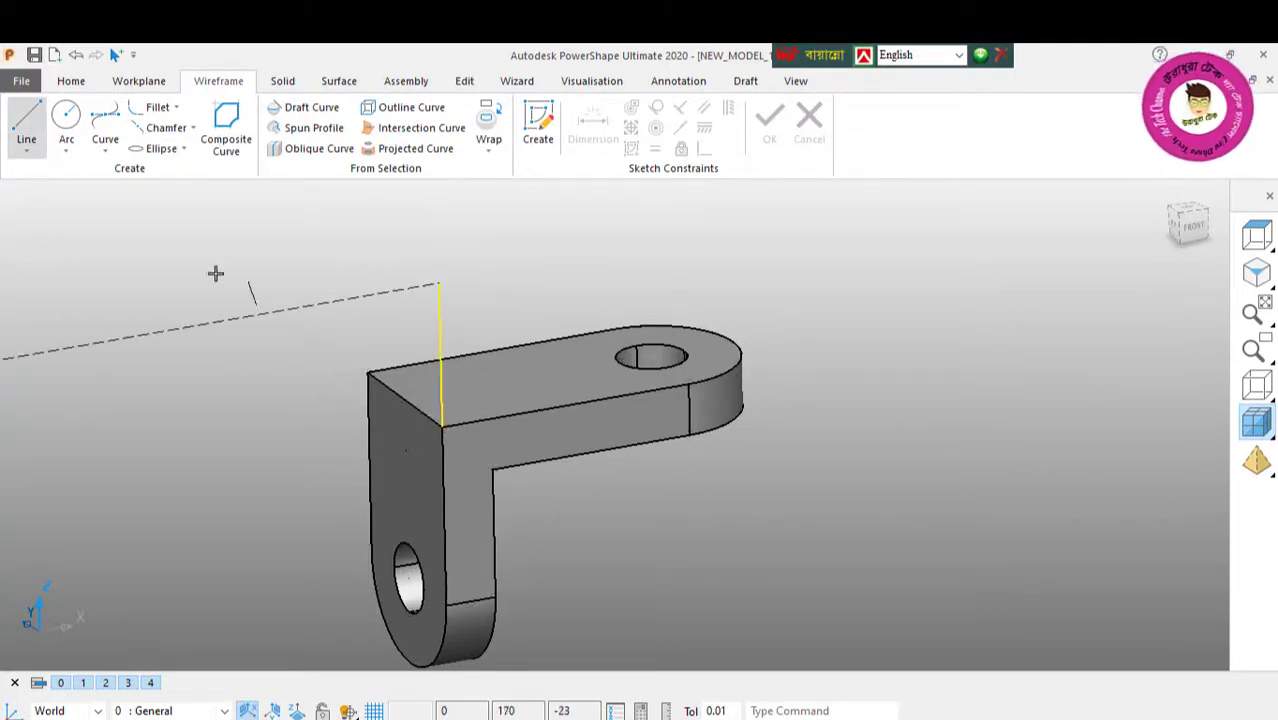
right_click(207, 240)
left_click(265, 252)
Step: Set the length of the new vertical line at the bracket's corner to 40
middle_click_drag(394, 411, 656, 438)
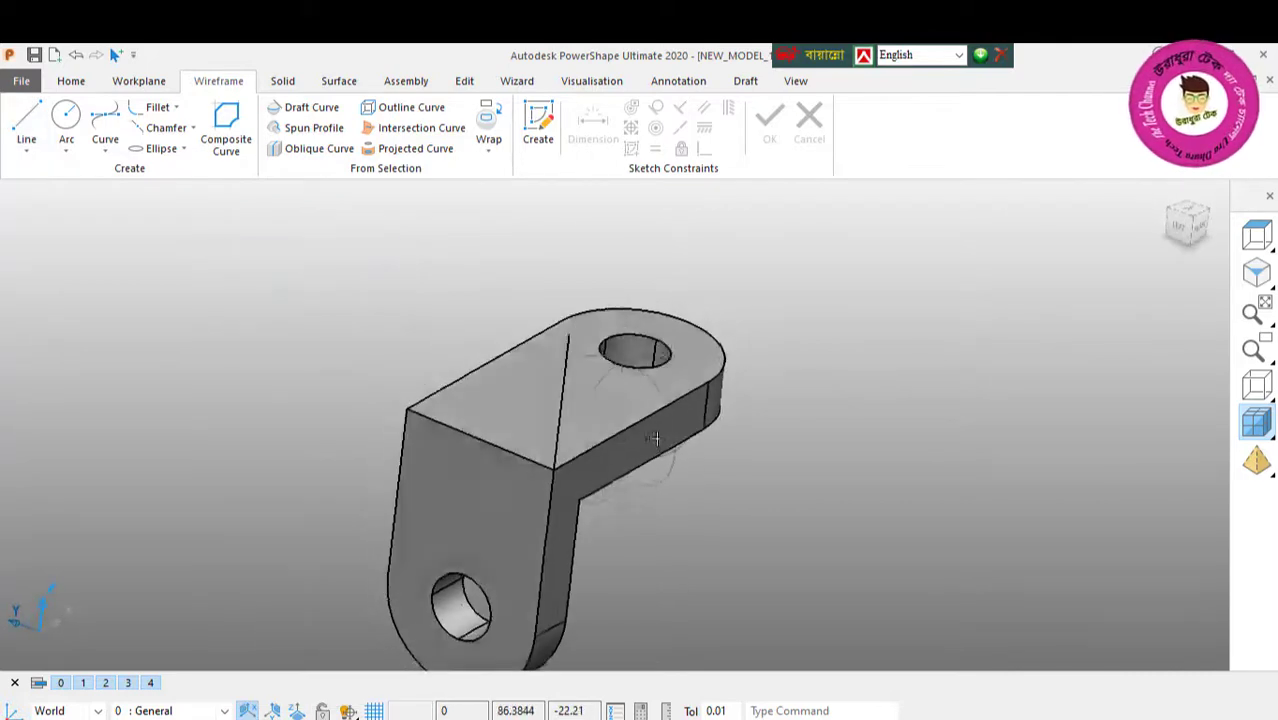
left_click(566, 362)
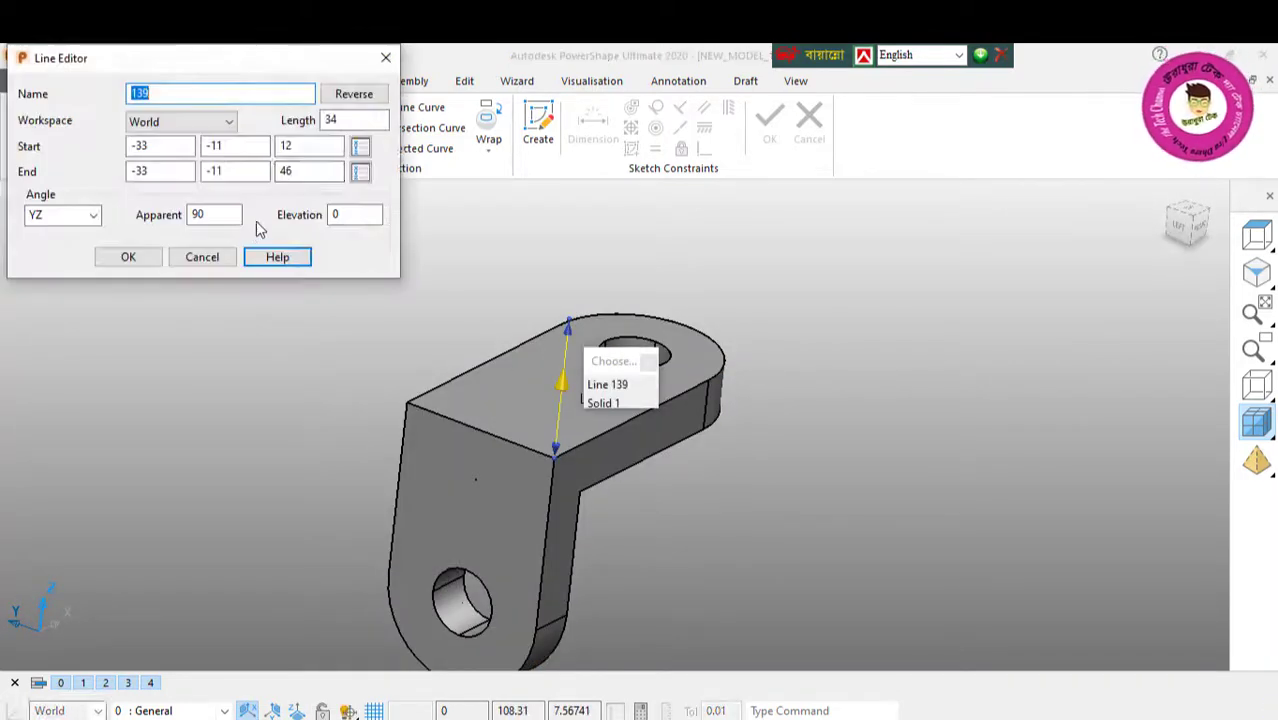
double_click(328, 120)
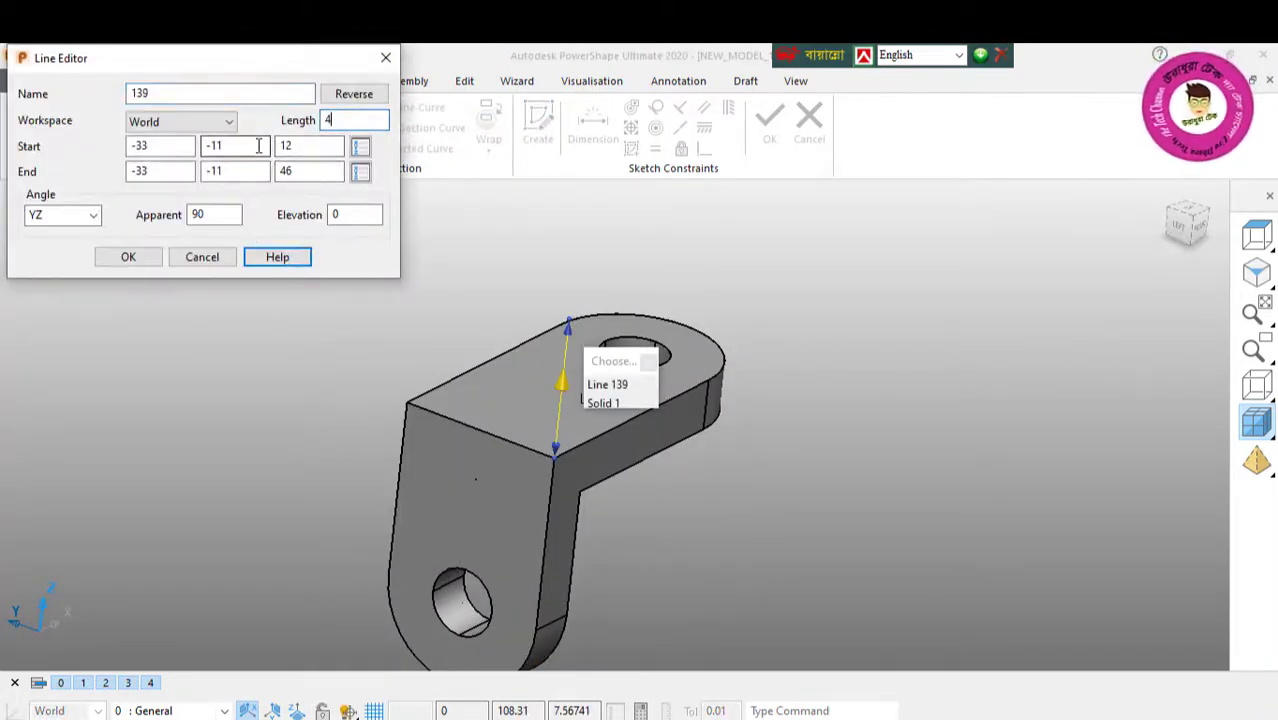
type("40")
key("Return")
left_click(128, 257)
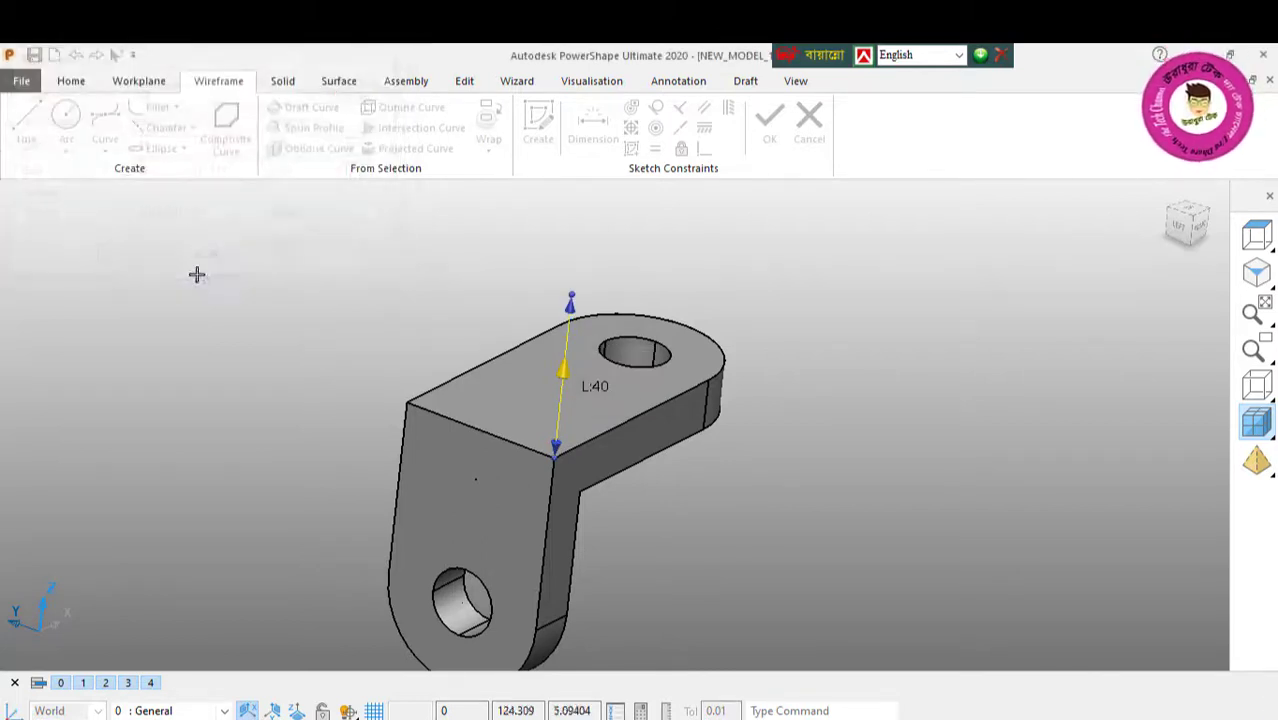
middle_click_drag(475, 479, 227, 374)
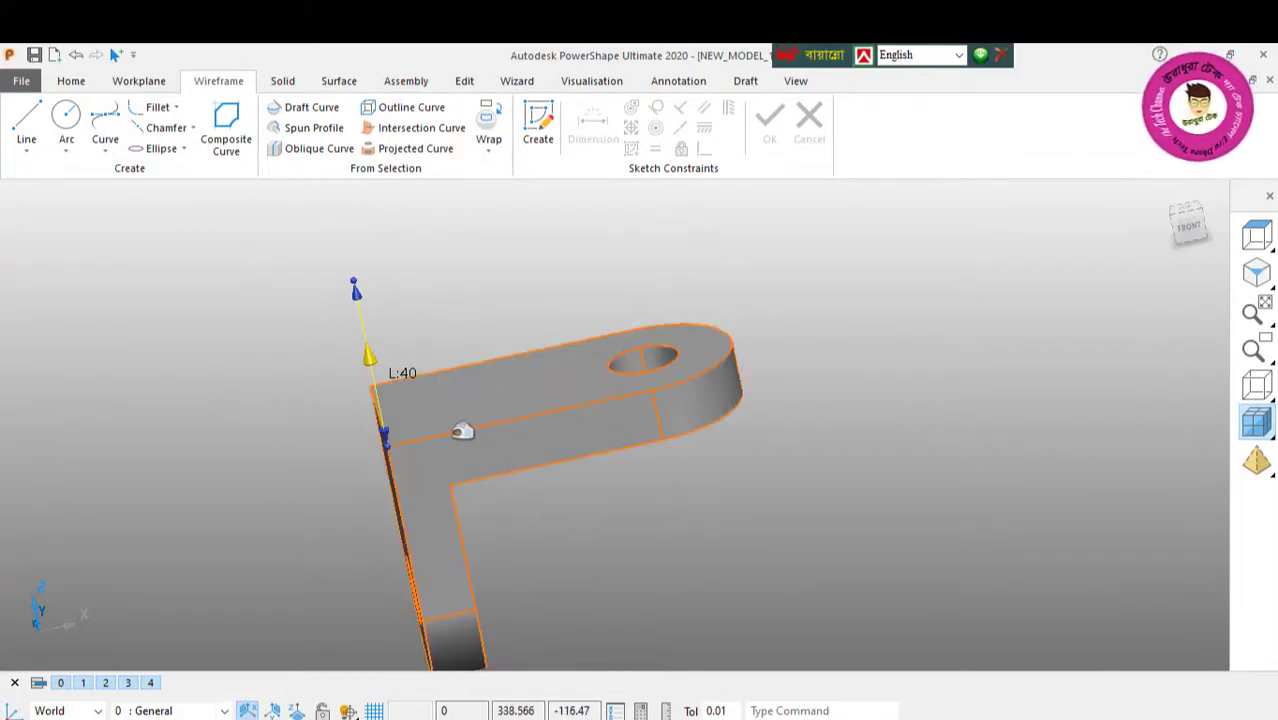
left_click(26, 125)
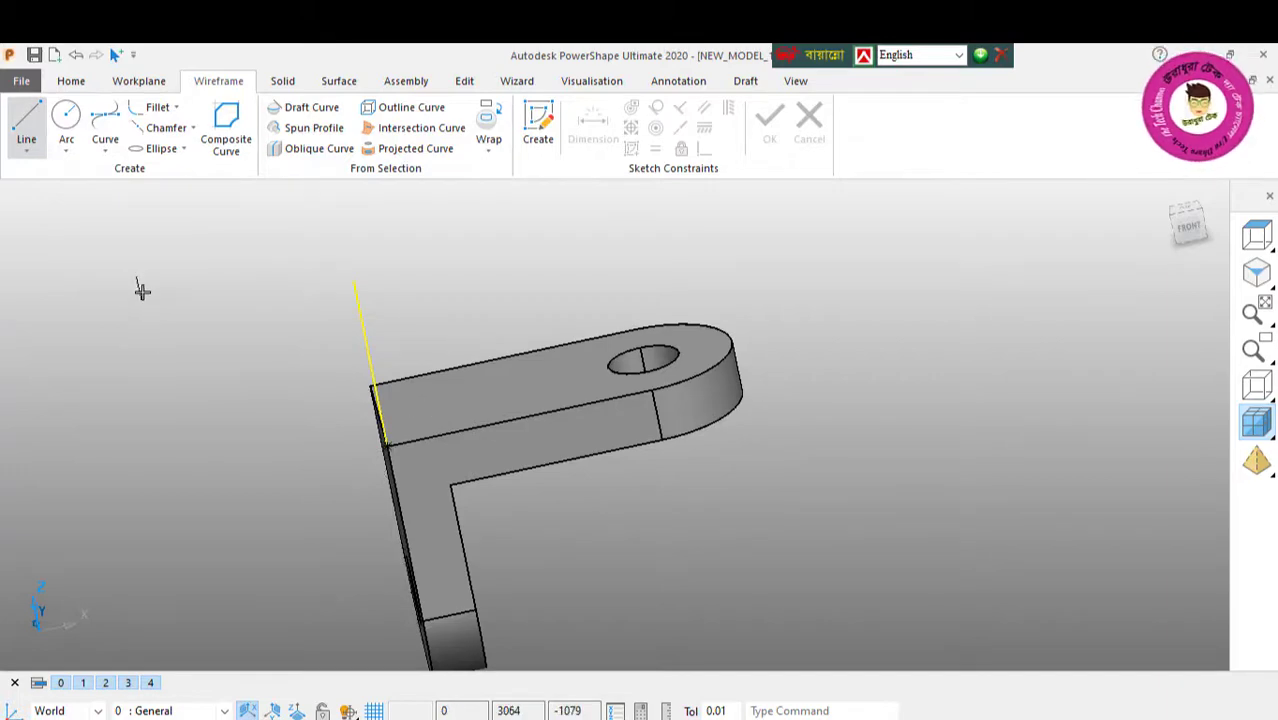
right_click(142, 260)
left_click(184, 264)
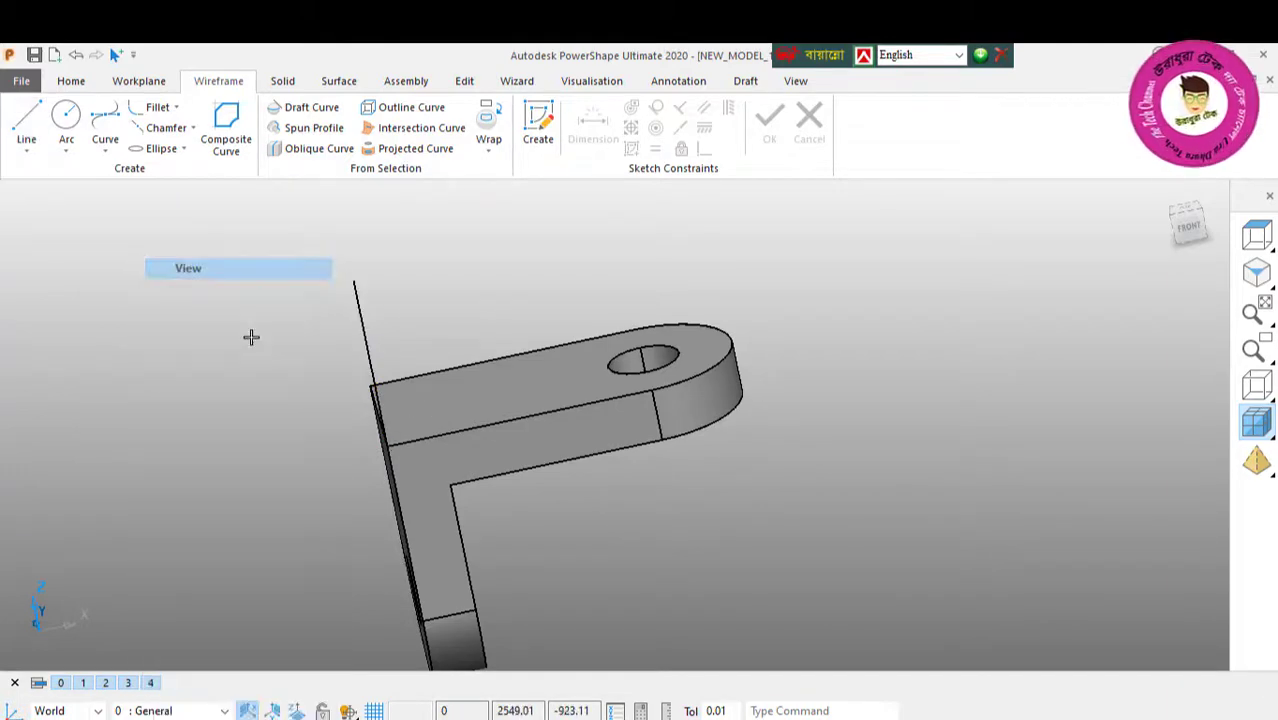
Step: Offset one copy of the 40 long vertical line by 40 in the XZ plane, along the bracket's top edge
left_click(366, 334)
middle_click_drag(522, 448, 482, 262)
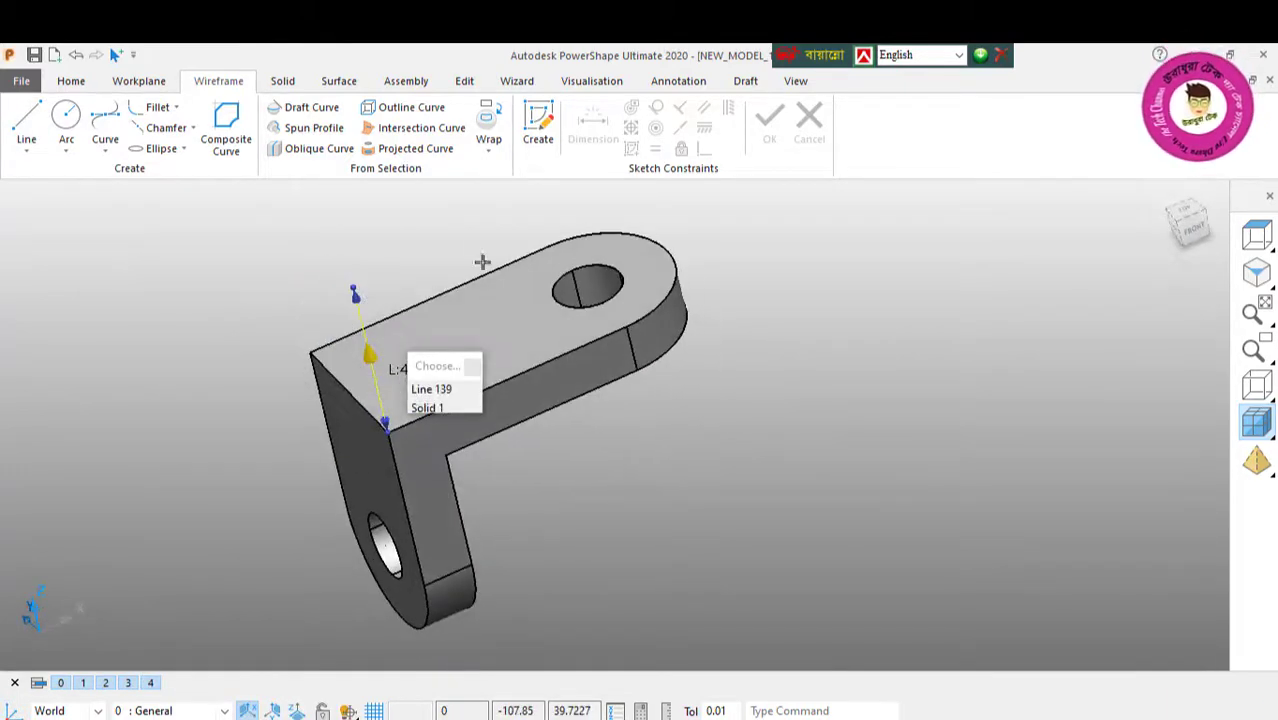
left_click(464, 81)
left_click(227, 122)
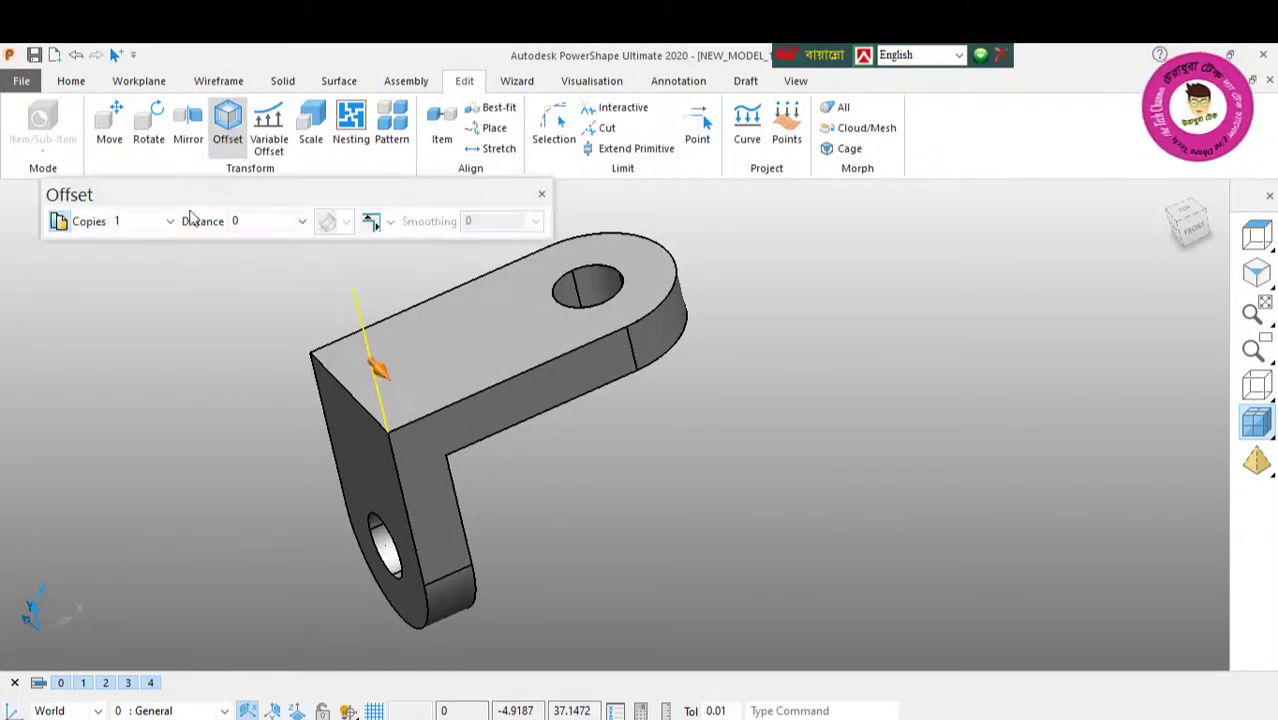
key("Escape")
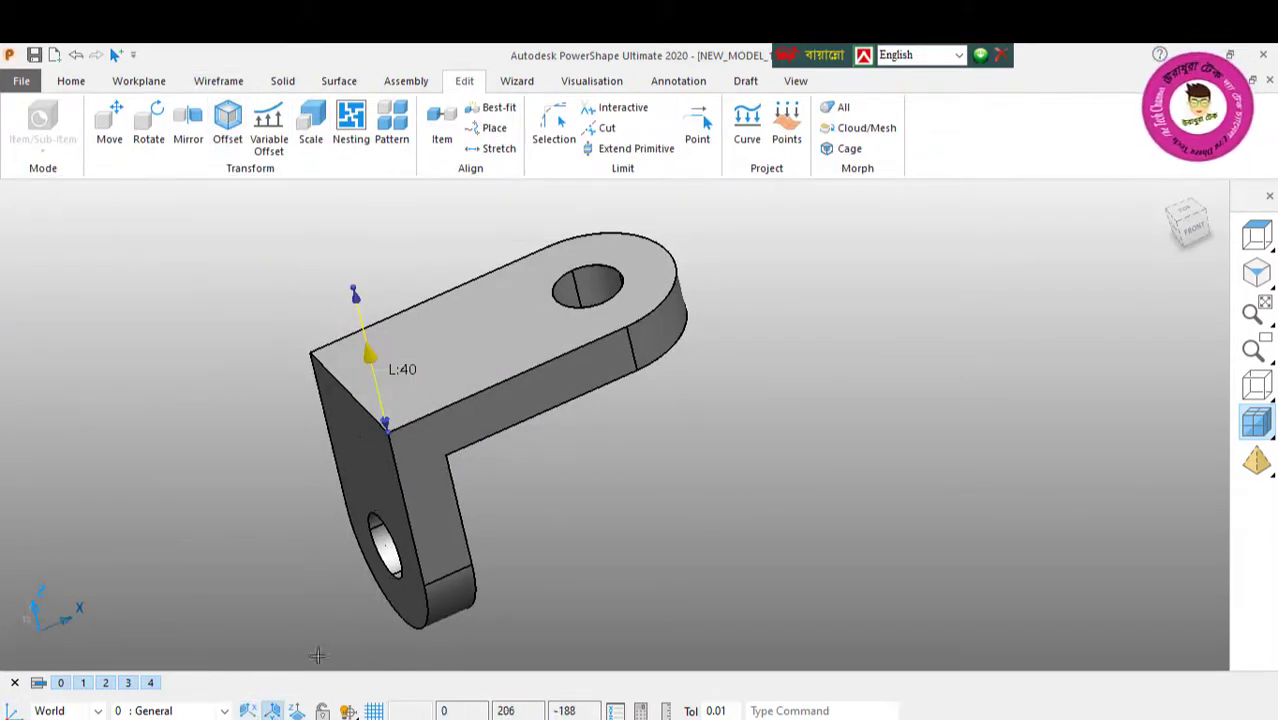
left_click(227, 122)
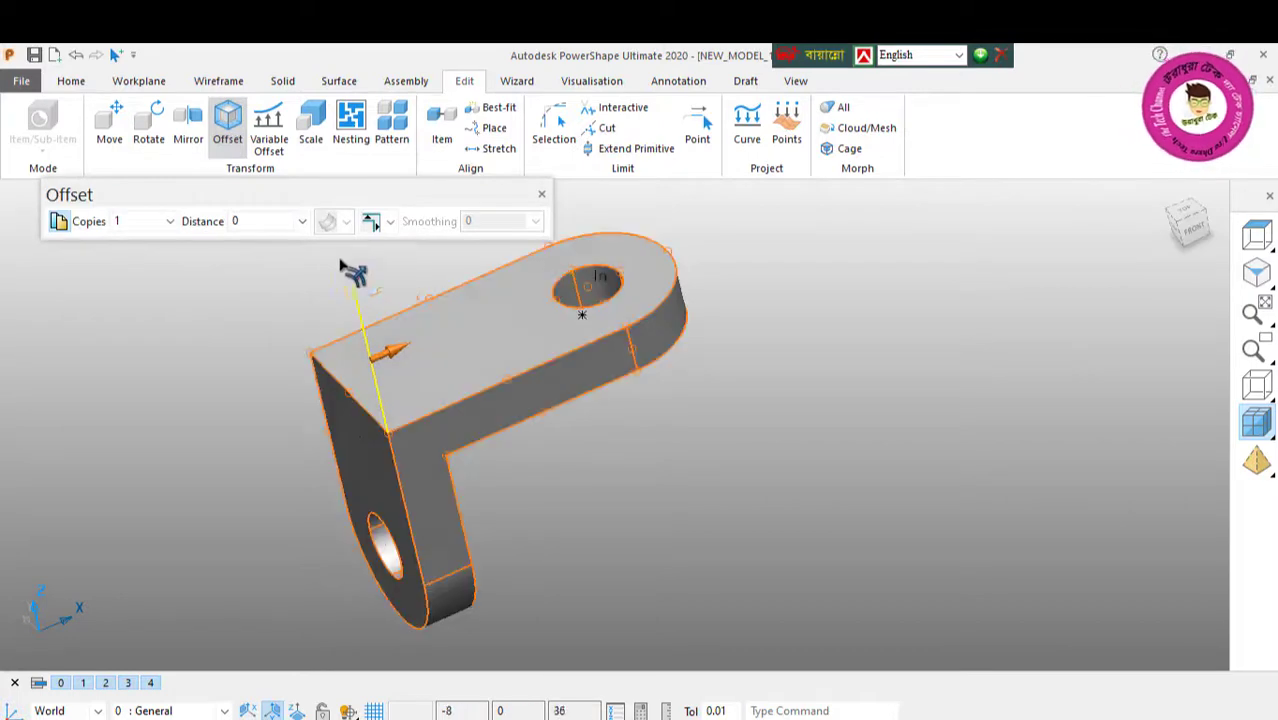
double_click(257, 223)
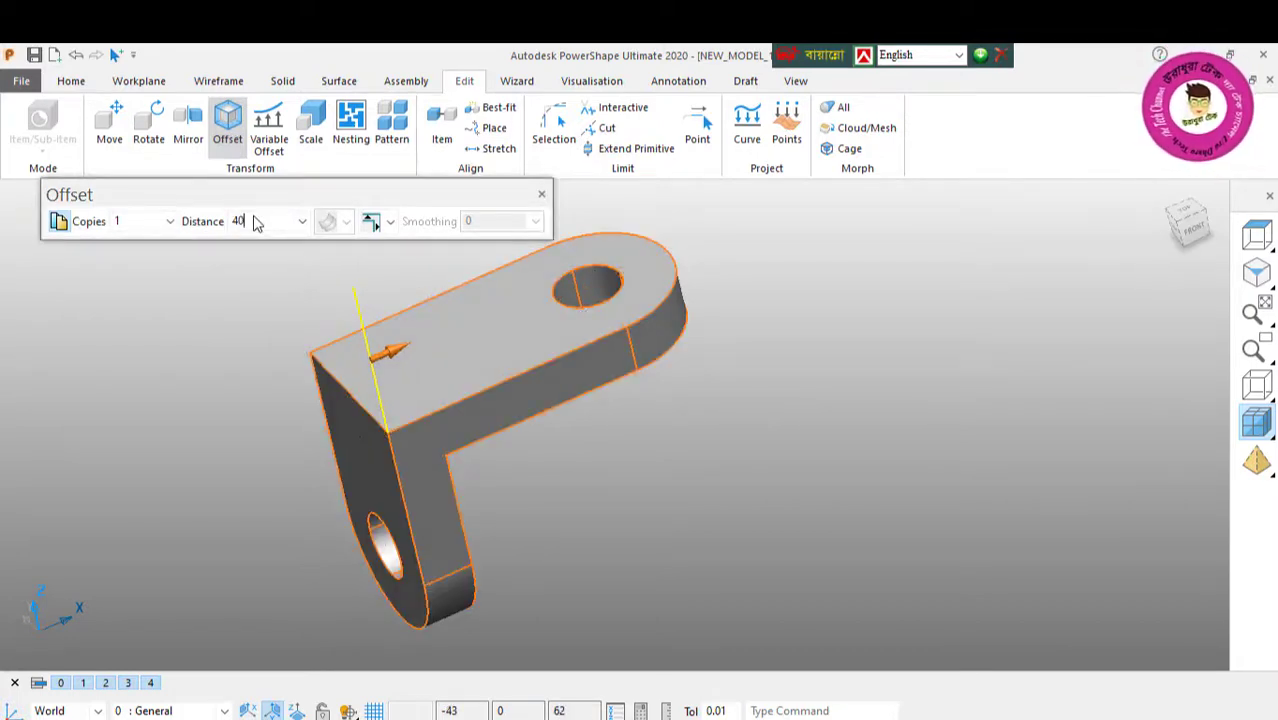
key("Return")
left_click(543, 196)
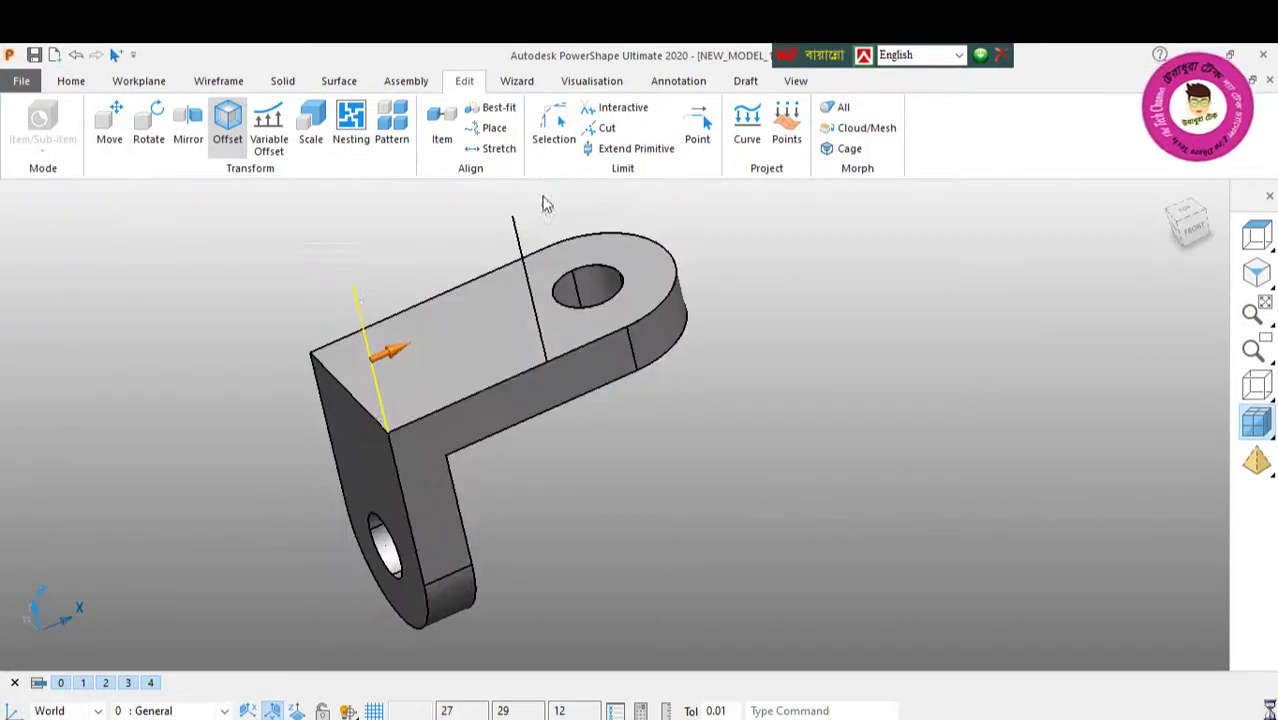
Step: Draw a line joining the upper ends of the vertical line and its offset copy
middle_click_drag(465, 362, 417, 311)
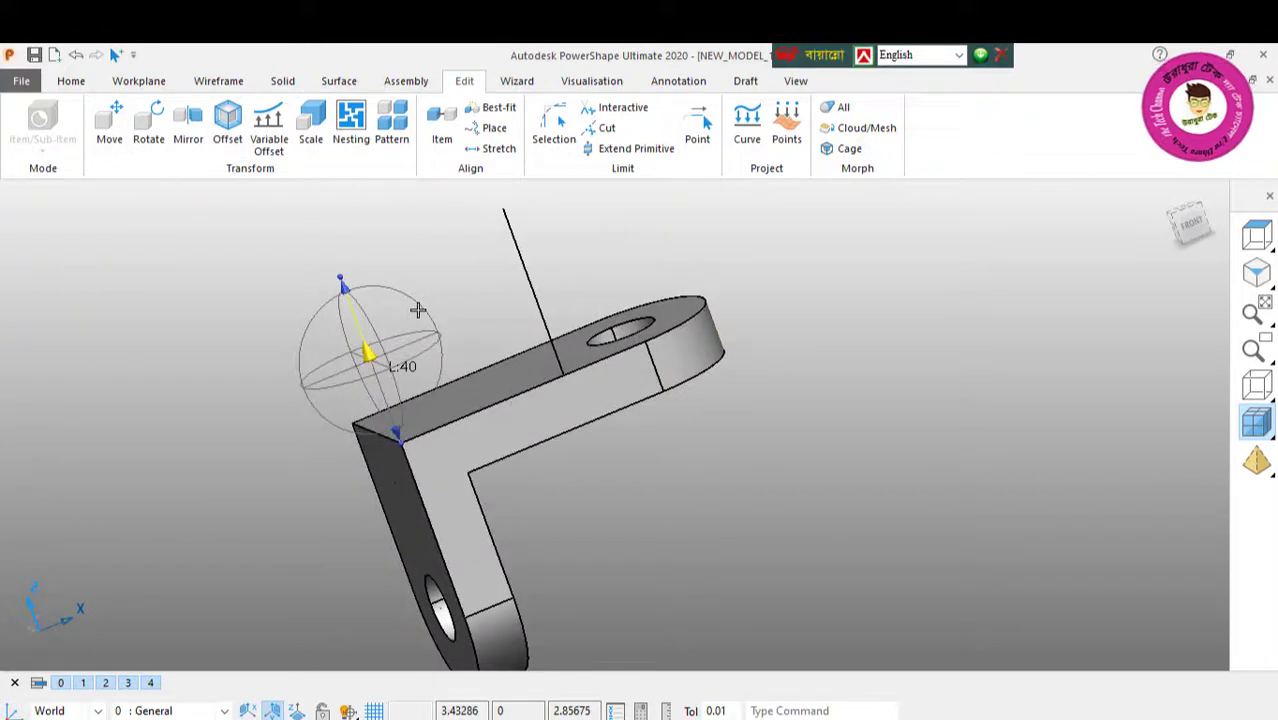
left_click(218, 81)
left_click(26, 122)
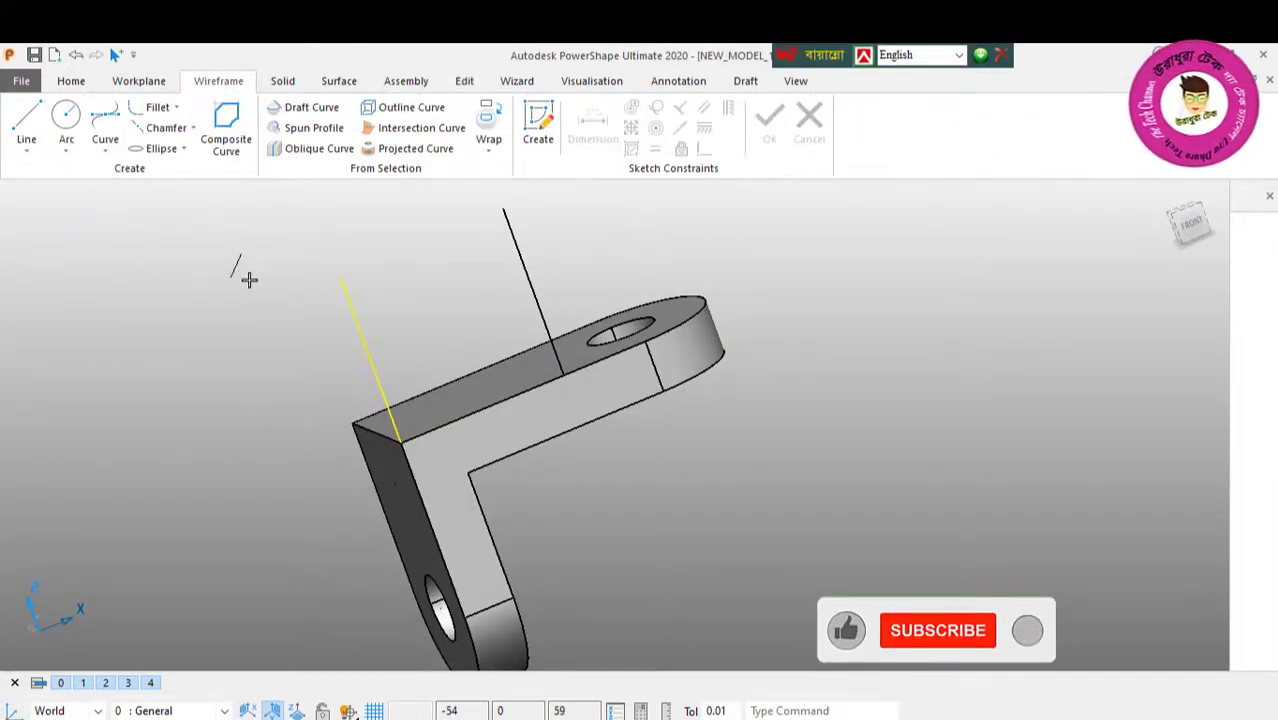
left_click(340, 277)
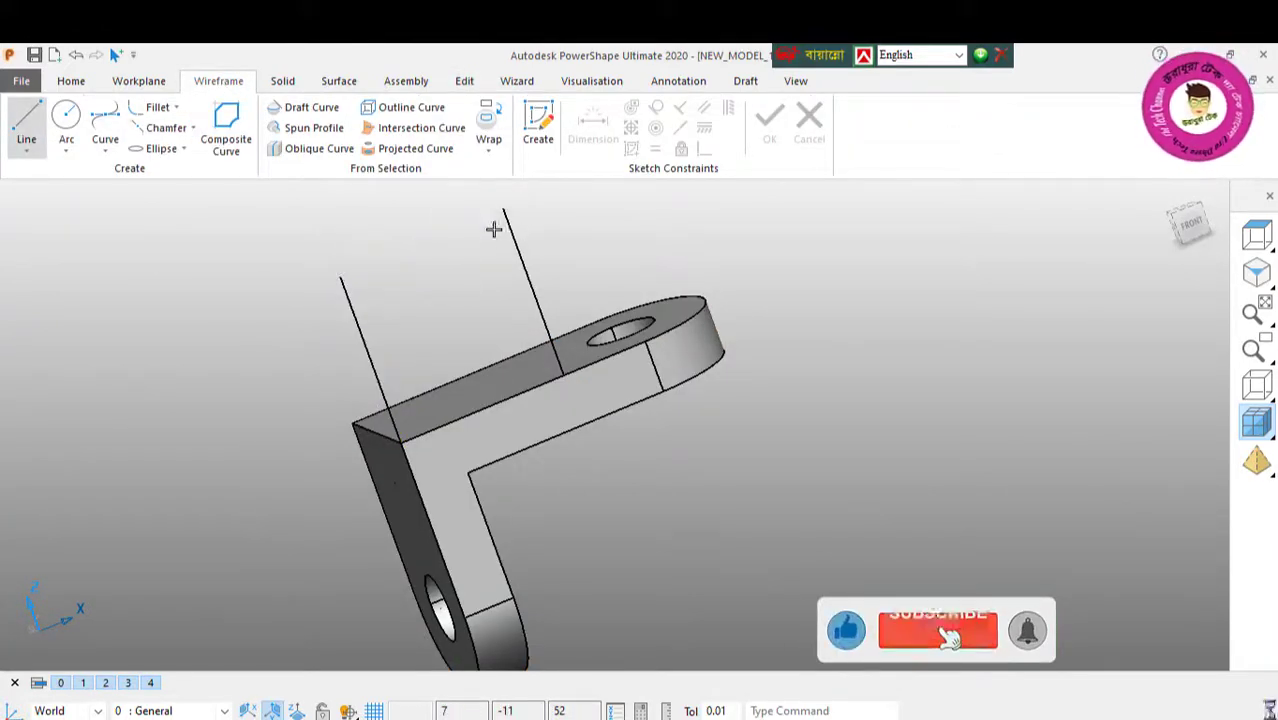
left_click(503, 210)
Step: Draw a full circle of radius 10 centred on the midpoint of the line joining the two vertical lines' upper ends
middle_click_drag(537, 368, 512, 410)
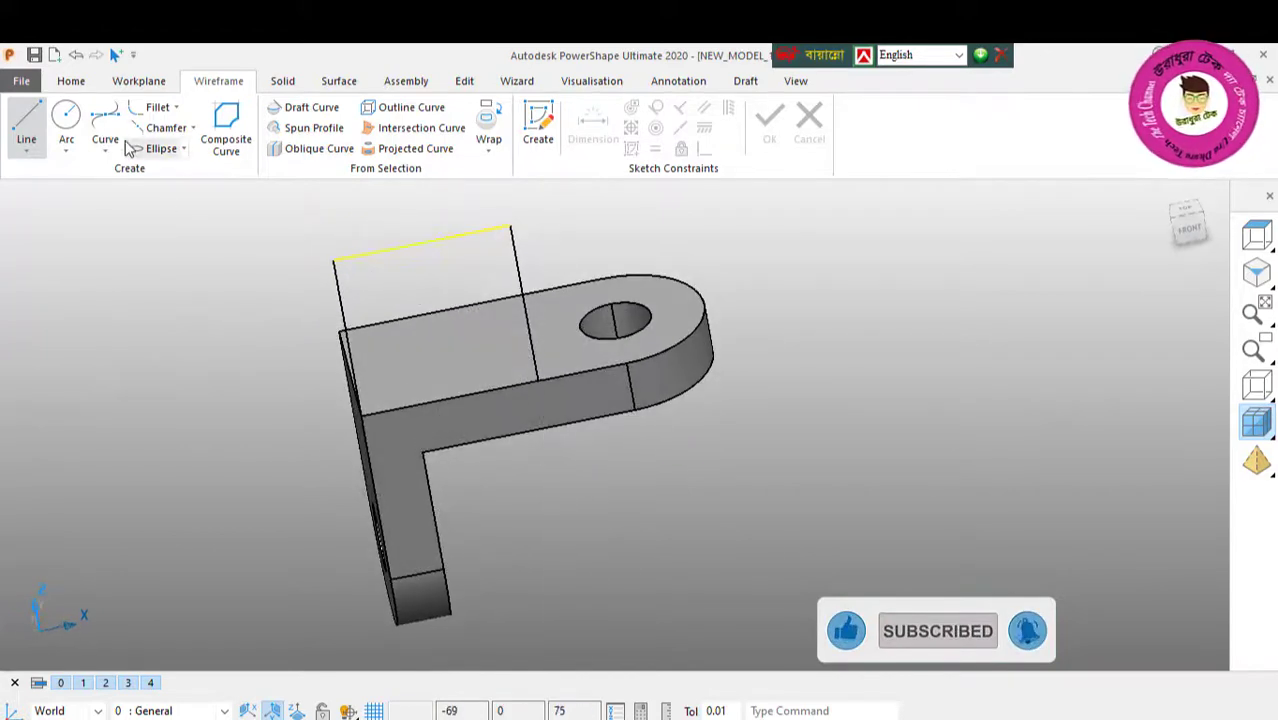
left_click(66, 116)
middle_click_drag(422, 251, 727, 277)
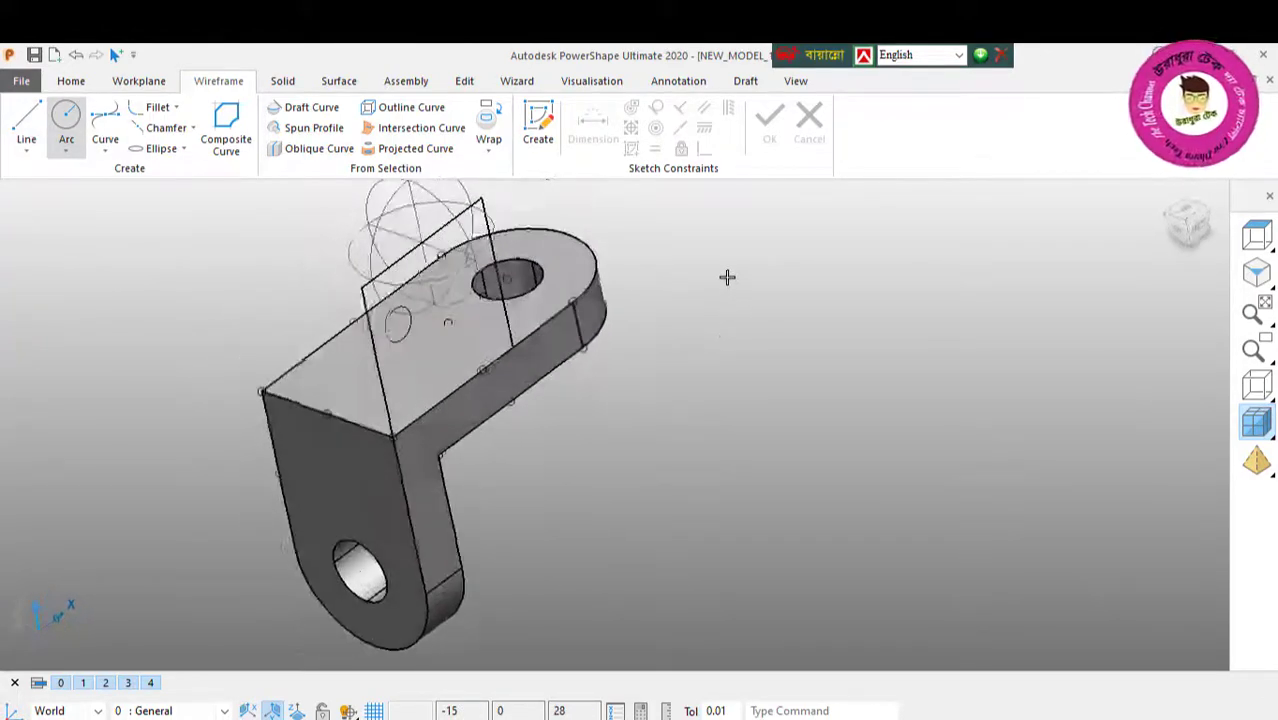
left_click(421, 244)
right_click(82, 260)
left_click(133, 270)
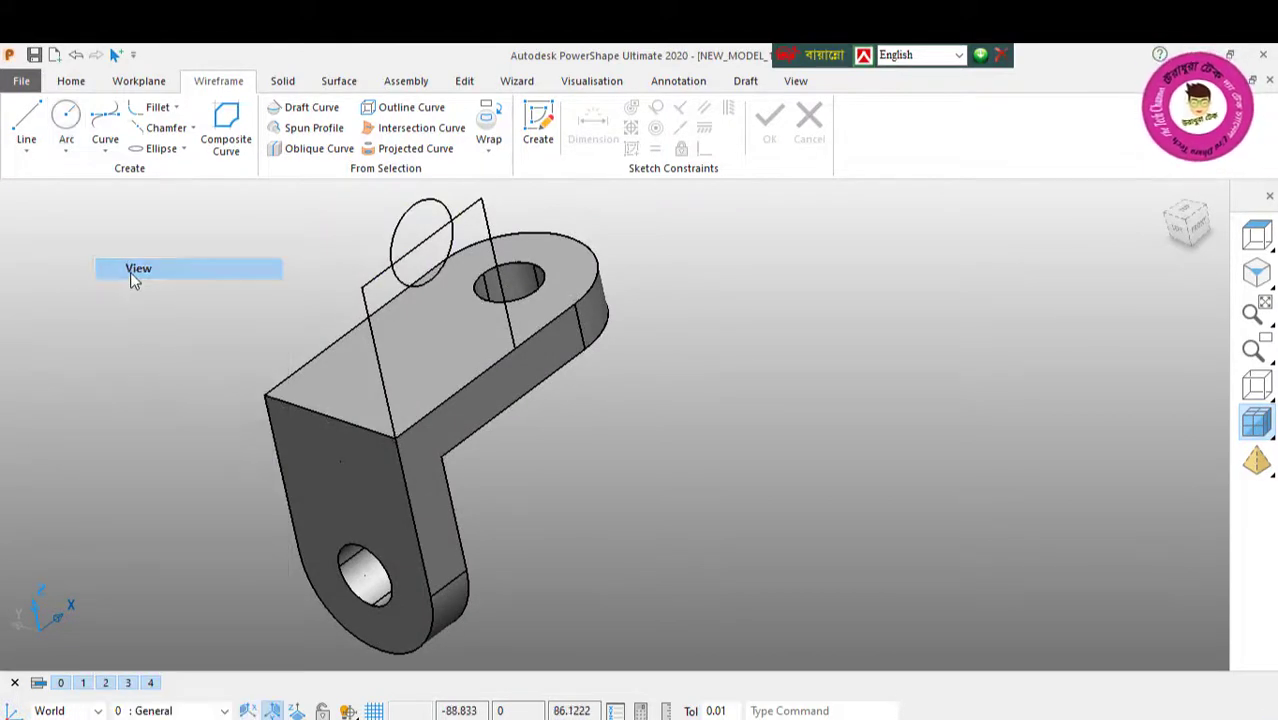
Step: Set the radius of the circle on the joining line to 20
left_click(428, 284)
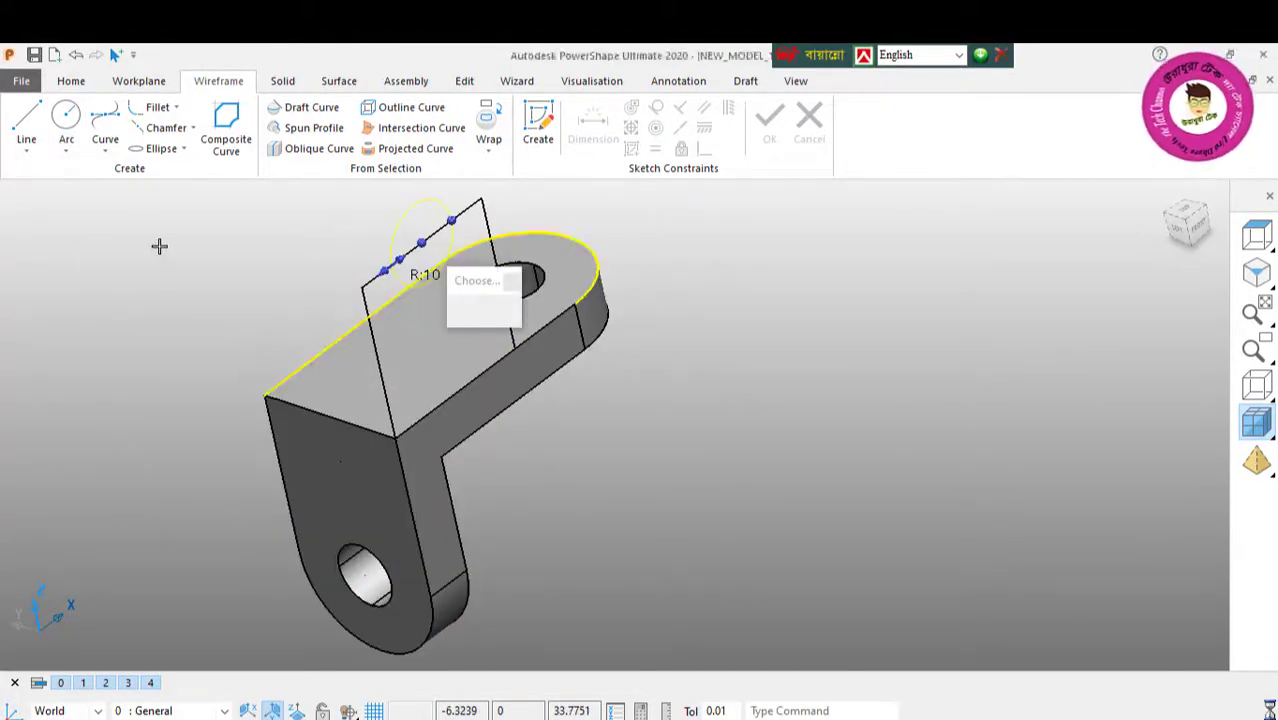
double_click(193, 208)
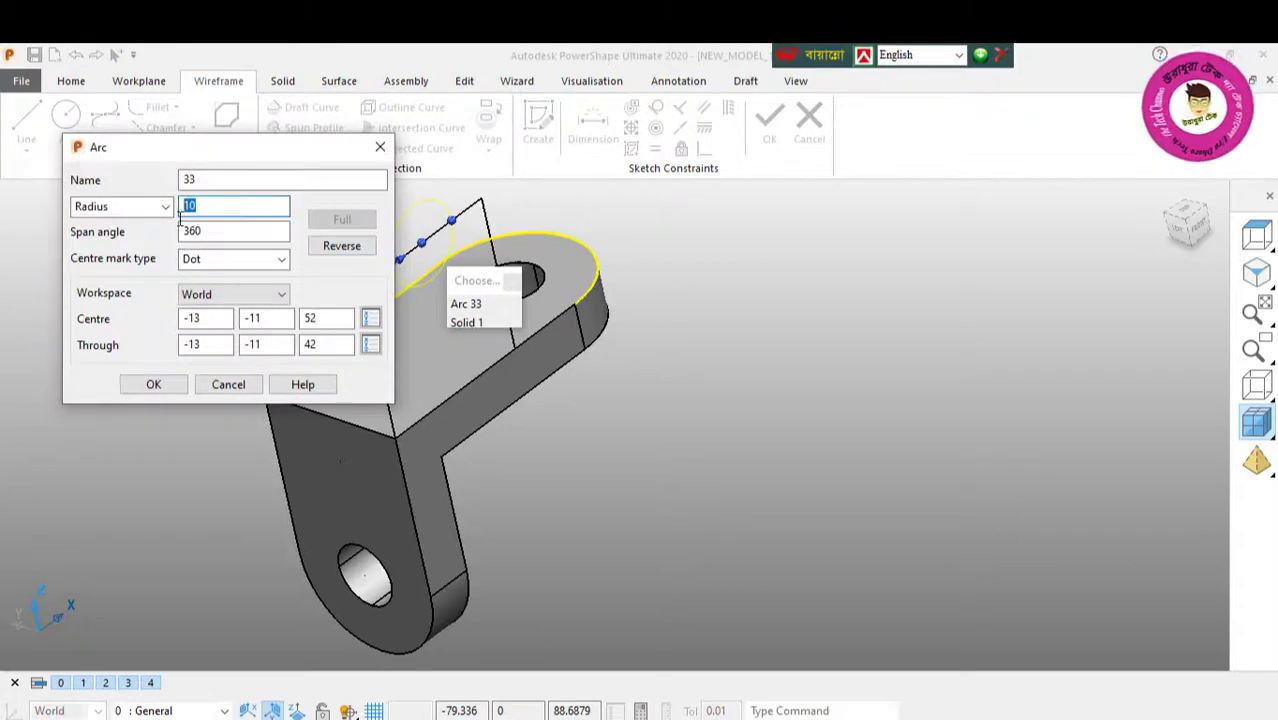
left_click(153, 384)
middle_click_drag(443, 389, 199, 331)
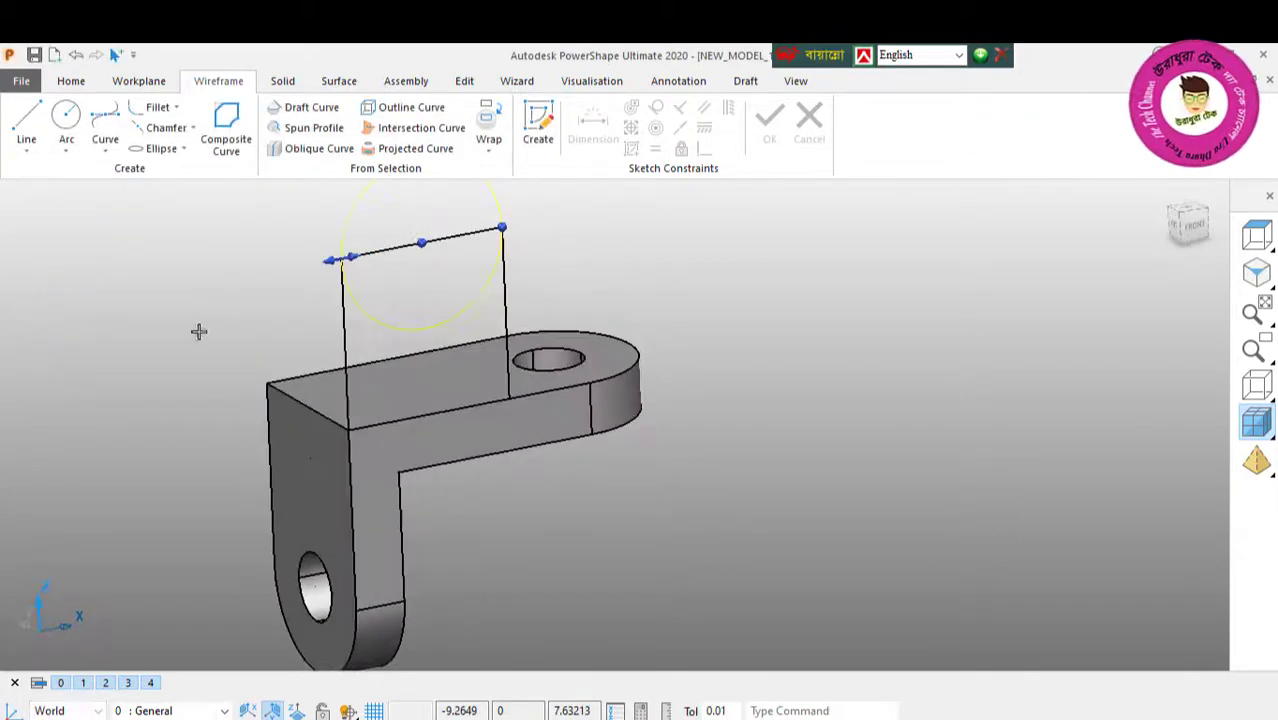
right_click(169, 236)
left_click(217, 247)
scroll(415, 324, "down", 2)
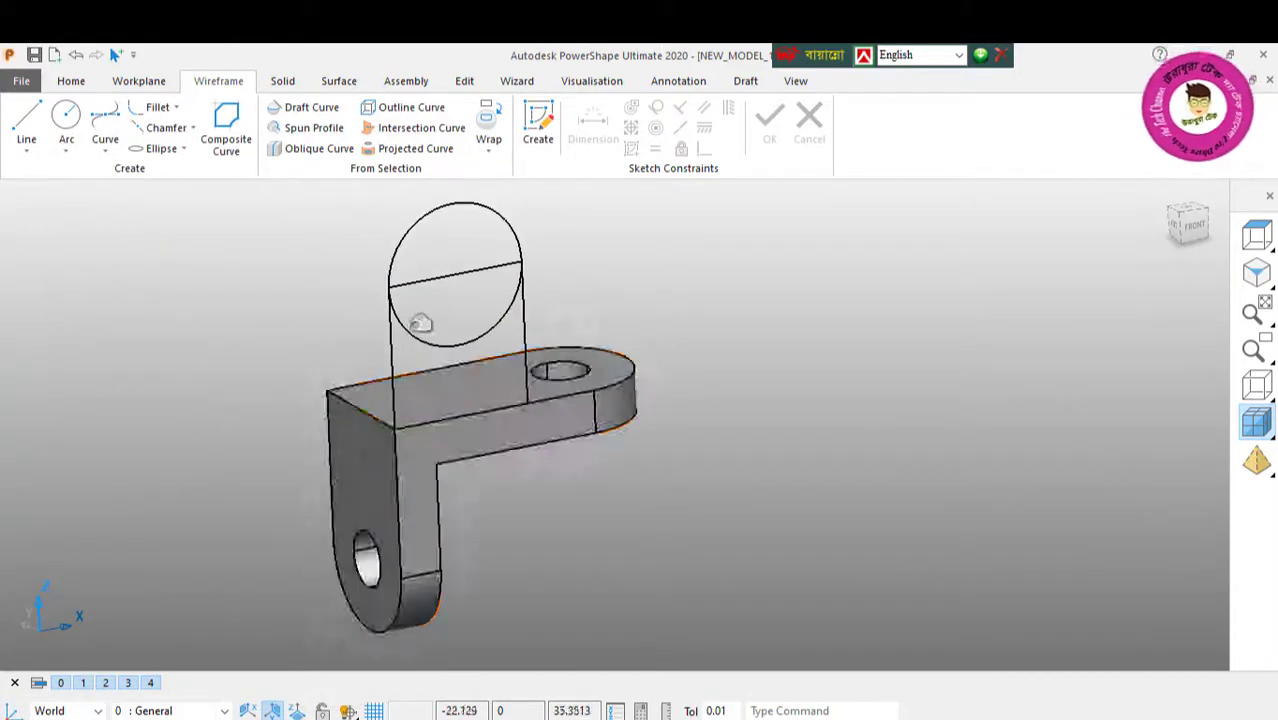
Step: Trim away the lower half of the radius 20 circle with interactive limiting, keeping the upper semicircle
left_click(464, 81)
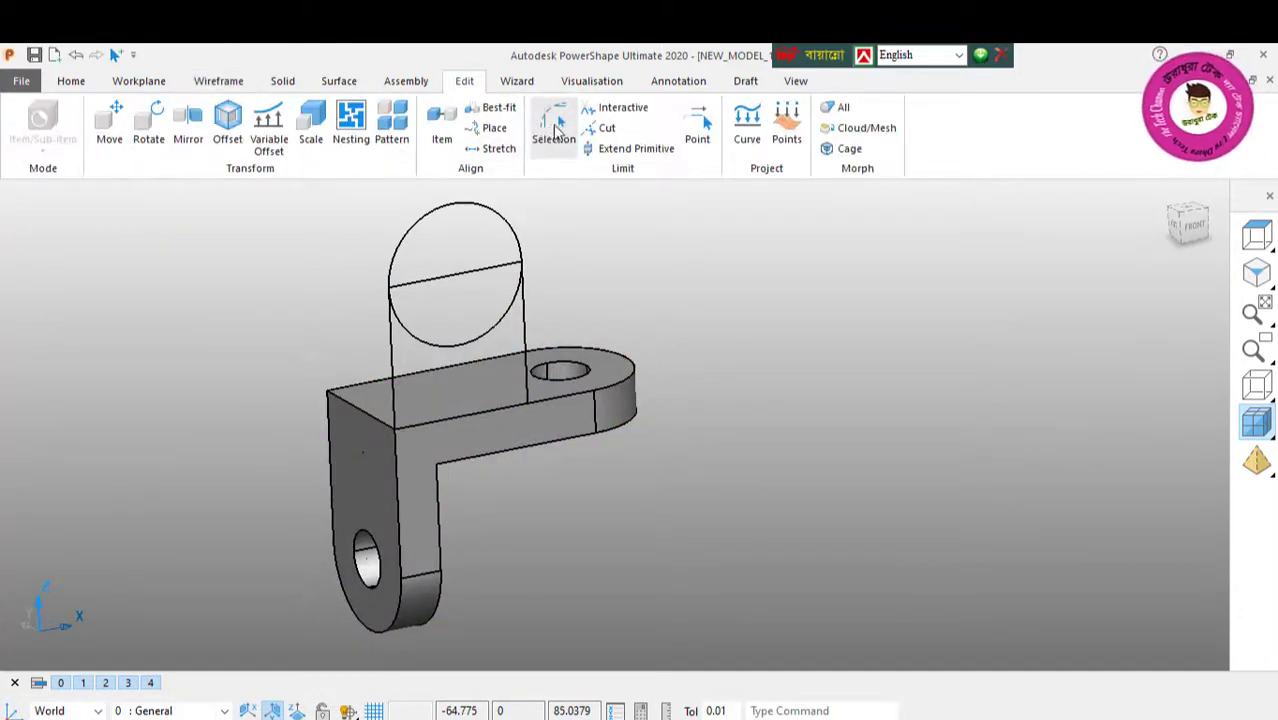
left_click(616, 107)
left_click(464, 337)
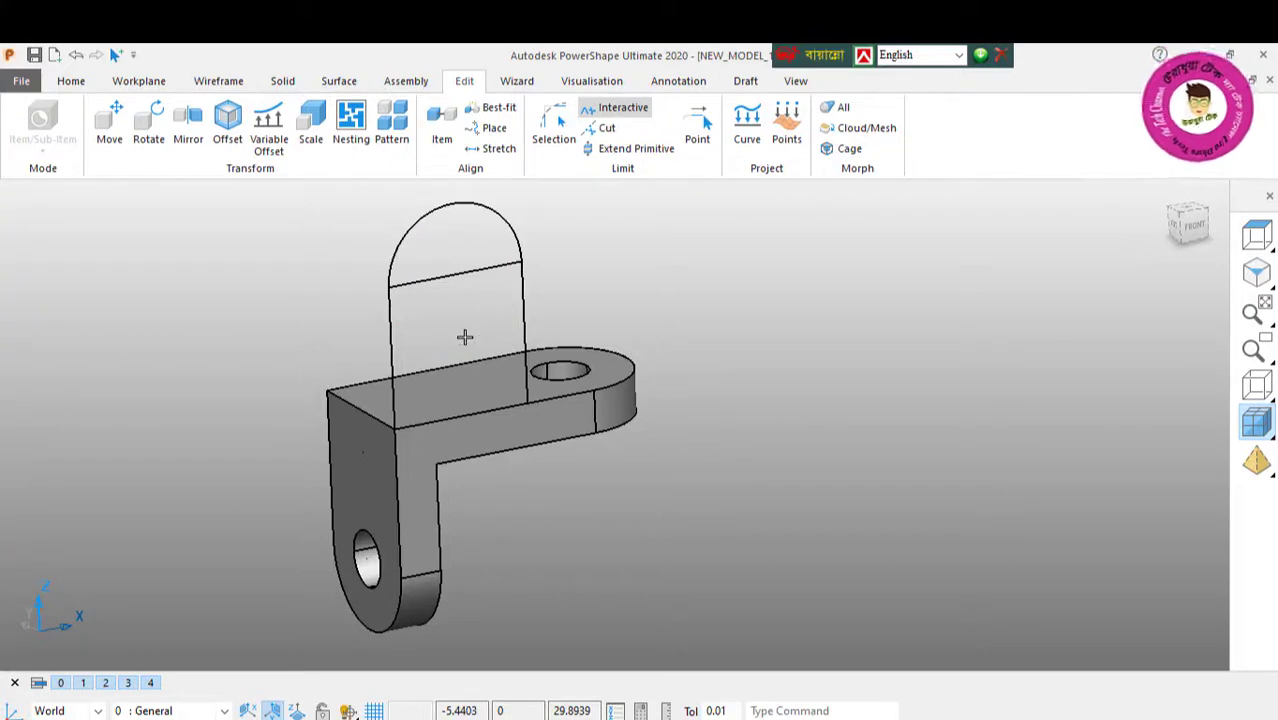
Step: Remove the straight line across the base of the semicircle, keeping the arc and the two vertical lines
left_click(468, 272)
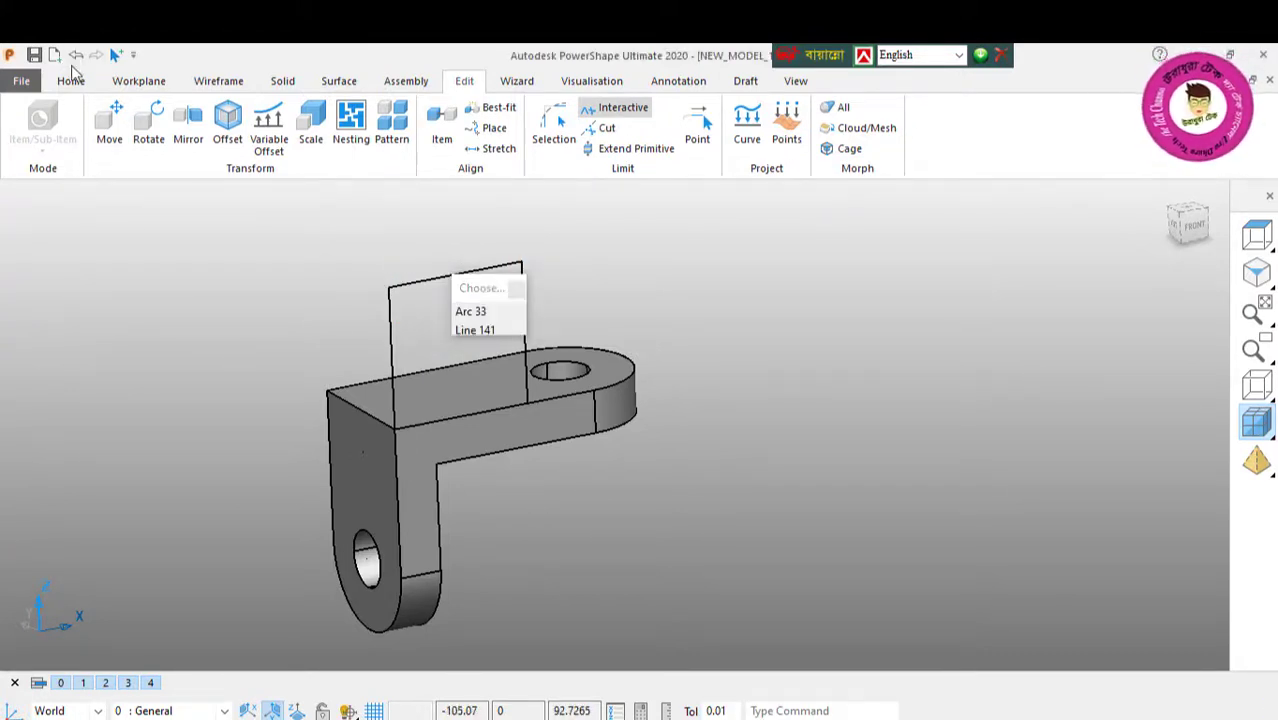
left_click(77, 57)
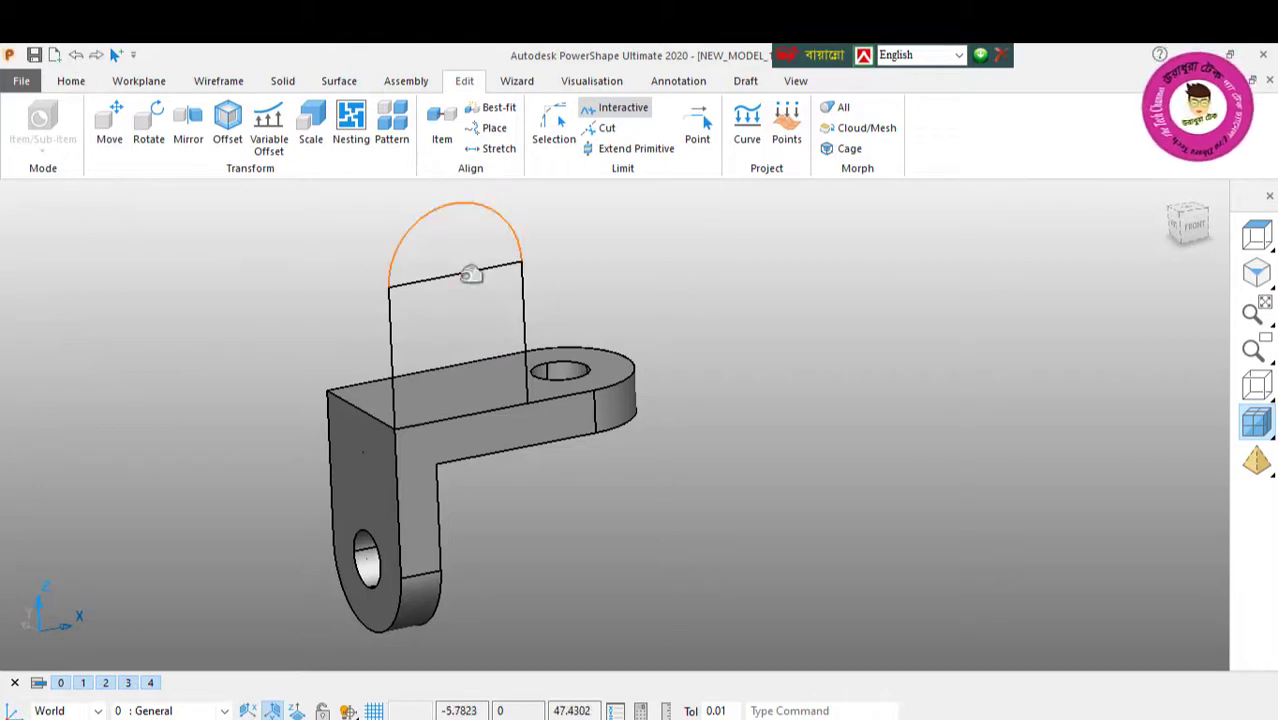
middle_click_drag(474, 300, 725, 406)
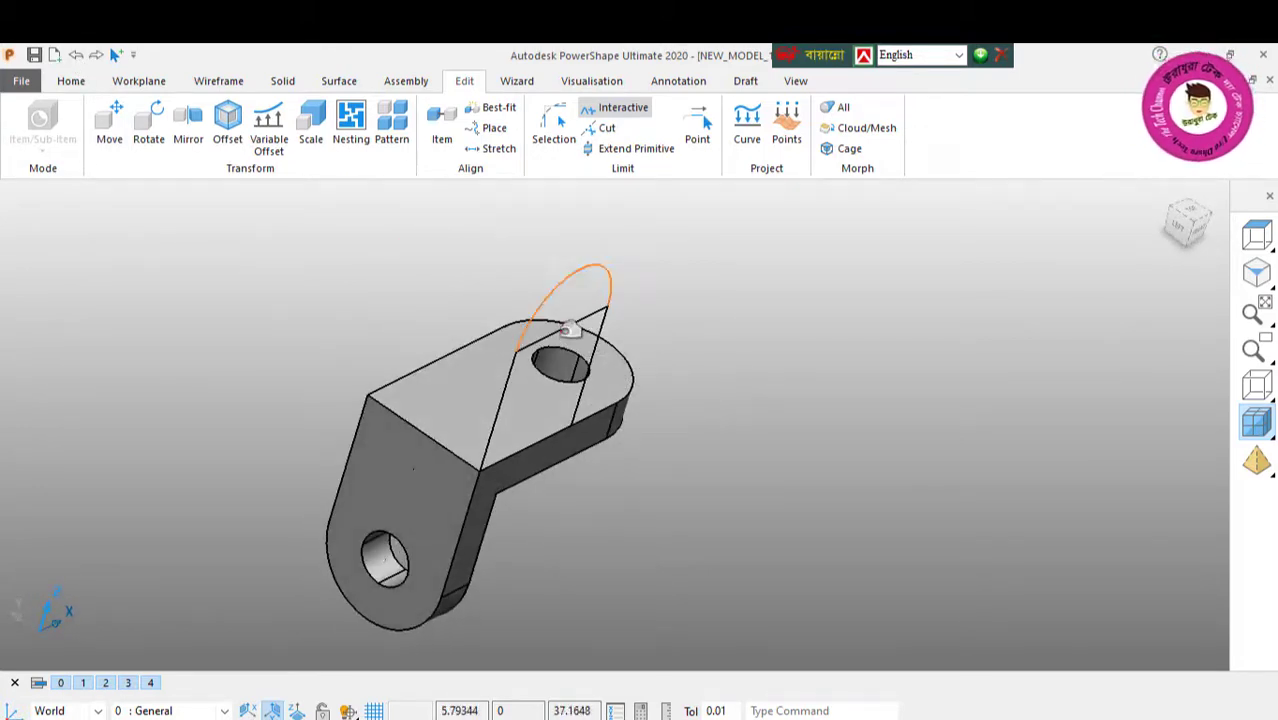
right_click(128, 265)
left_click(187, 262)
middle_click_drag(500, 385, 474, 303)
left_click(485, 282)
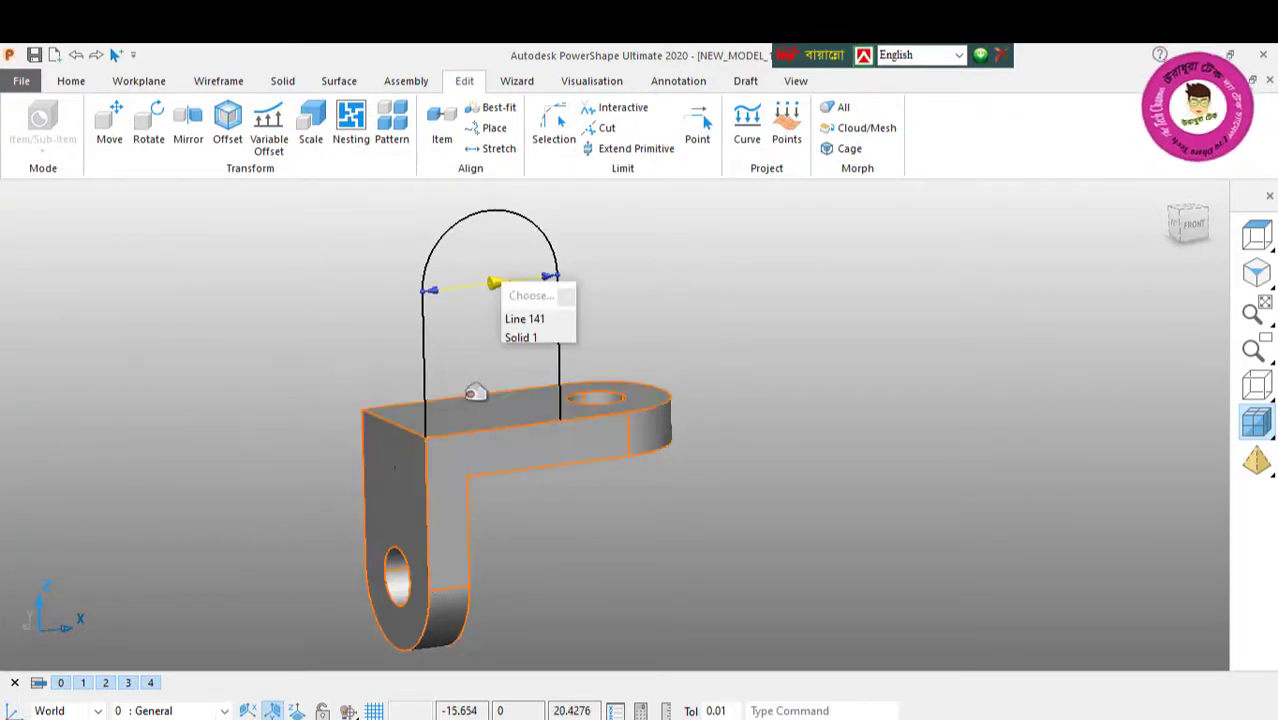
Step: Draw a full circle of radius 10 concentric with the semicircular top of the upright outline
left_click(217, 81)
left_click(62, 128)
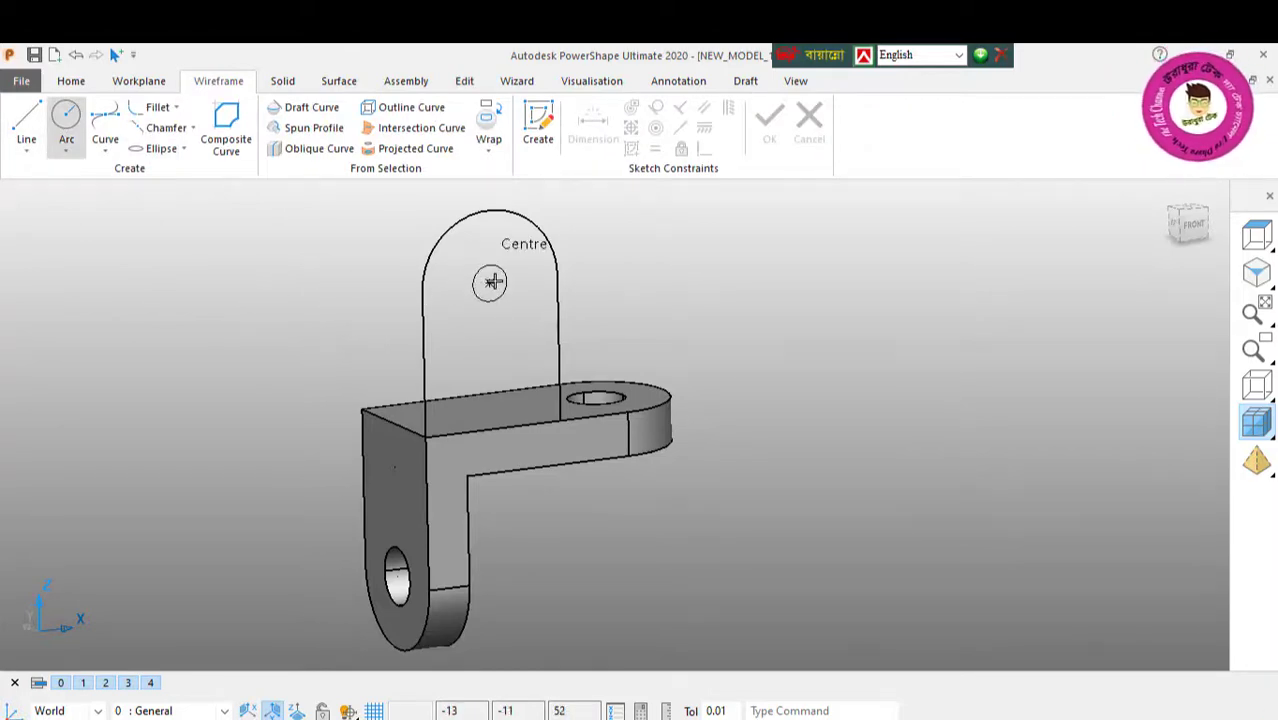
left_click(491, 282)
right_click(210, 222)
left_click(245, 238)
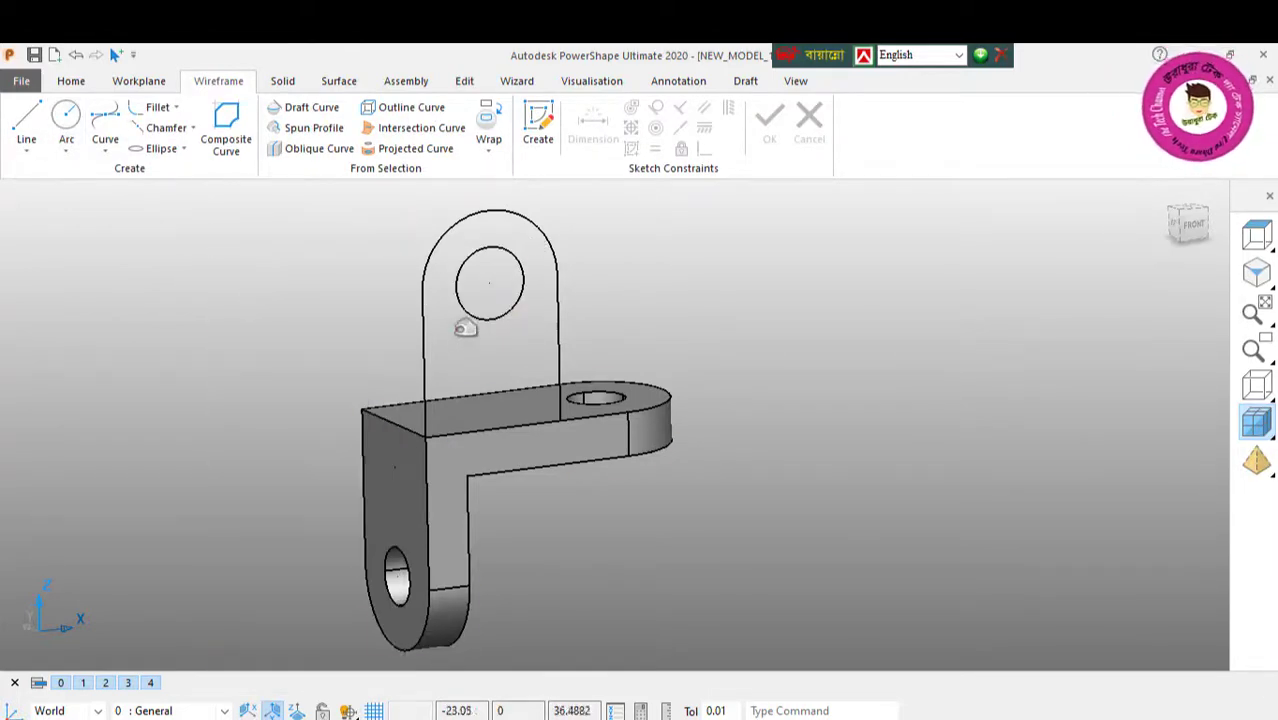
Step: Set the radius of the circle inside the upright outline to 8
double_click(486, 315)
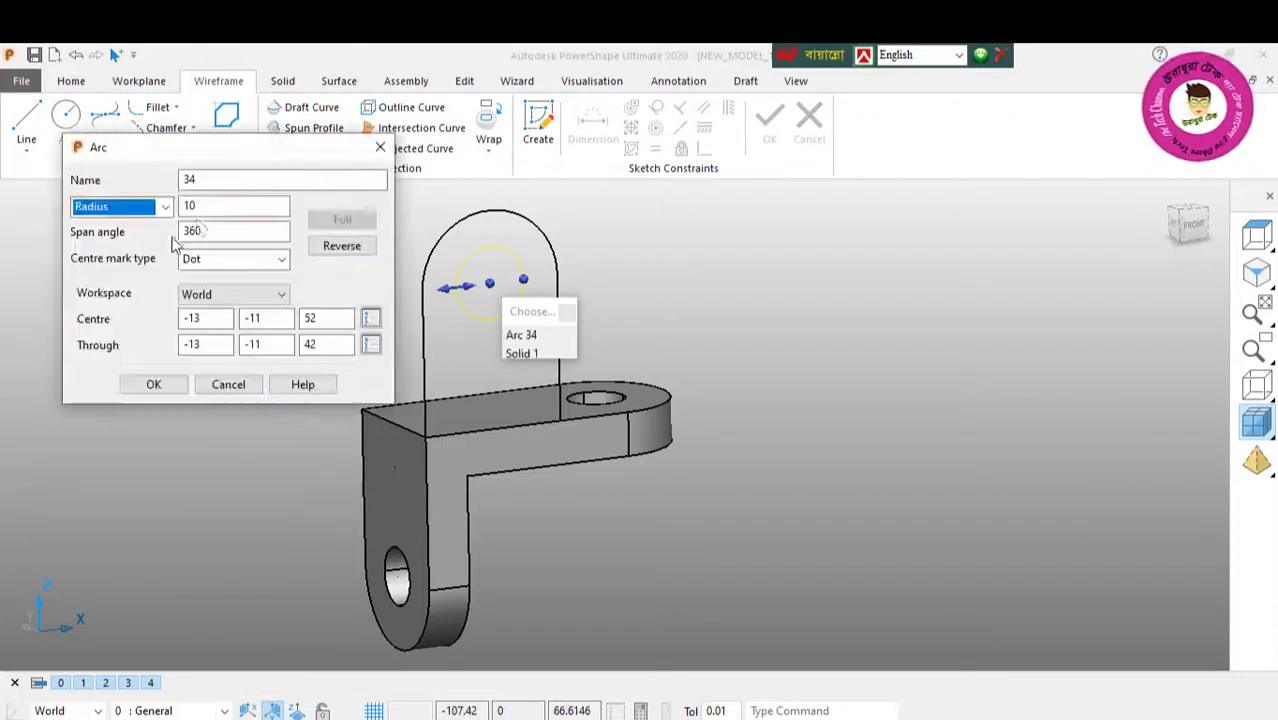
double_click(208, 206)
type("8")
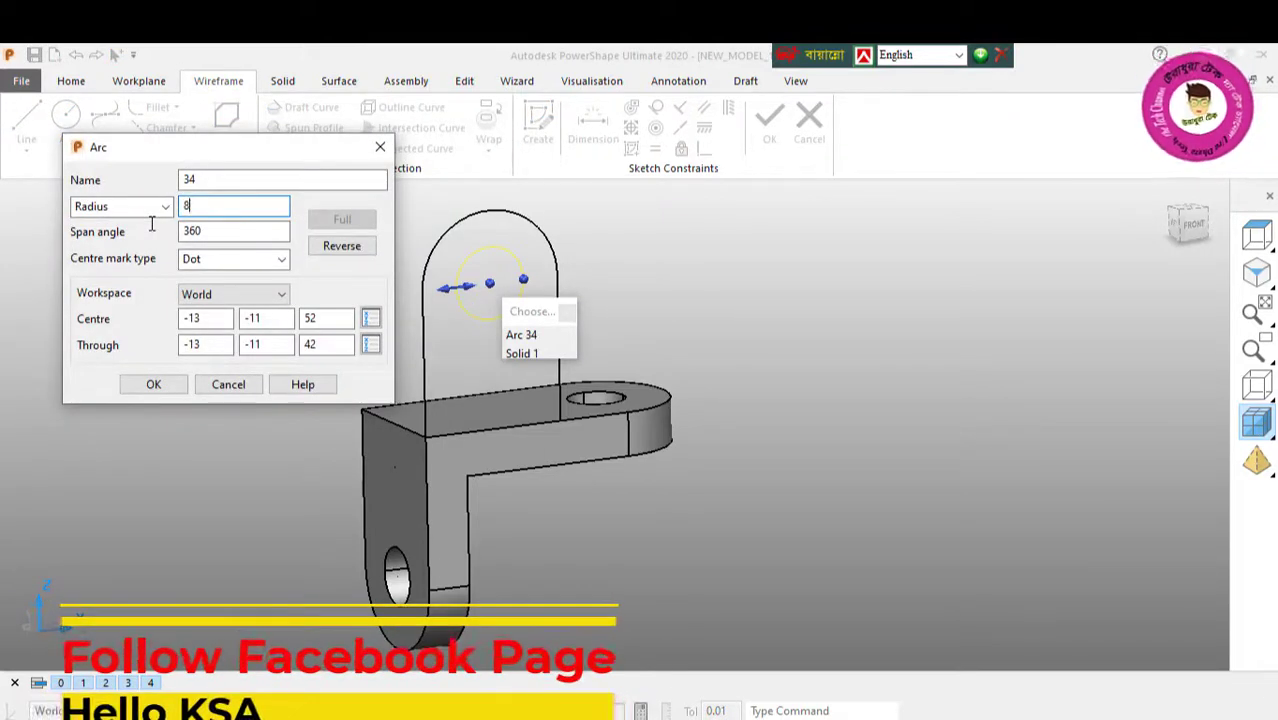
key("Return")
left_click(158, 388)
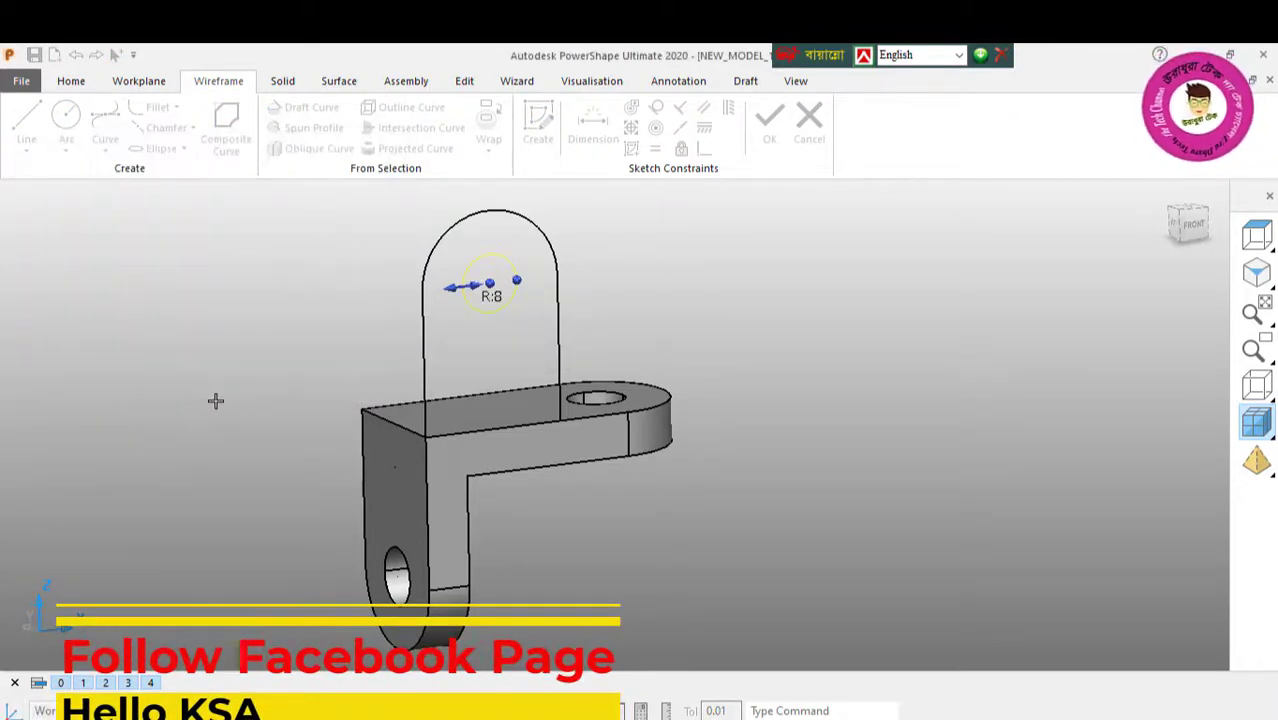
Step: Create a closed composite curve from the round-topped upright outline and the bracket's top edge beneath it
left_click(228, 145)
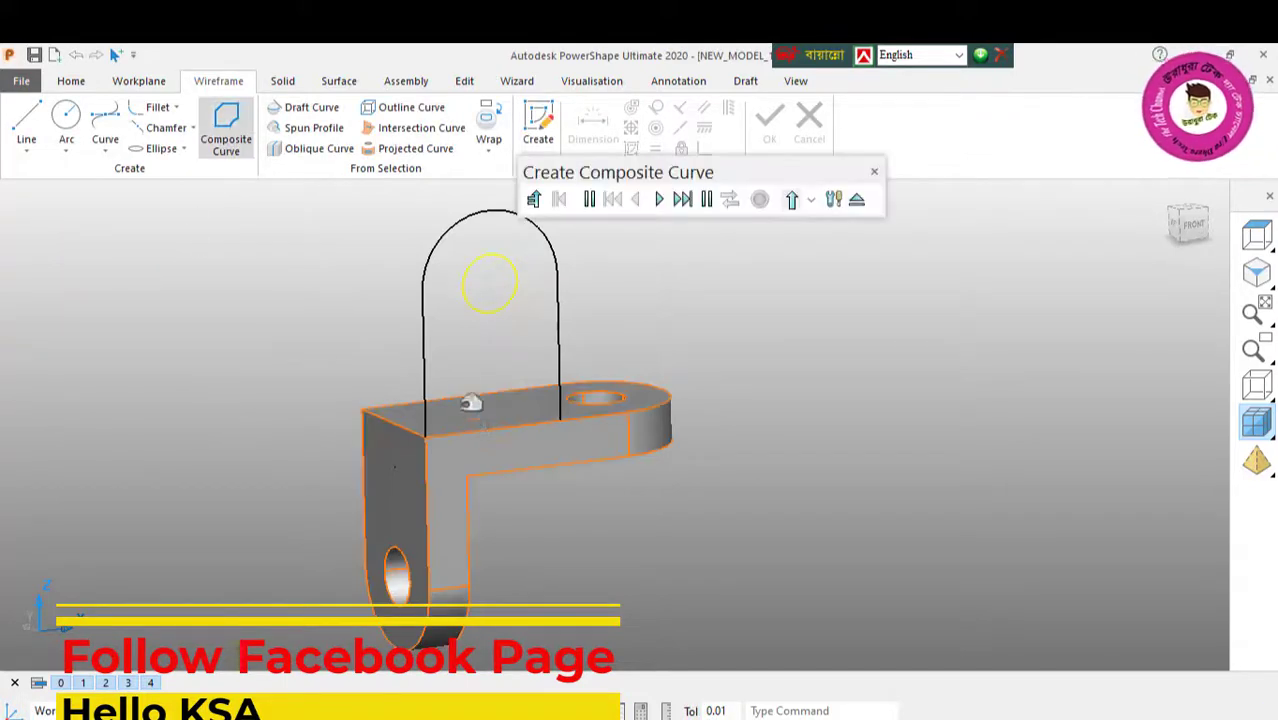
left_click(495, 427)
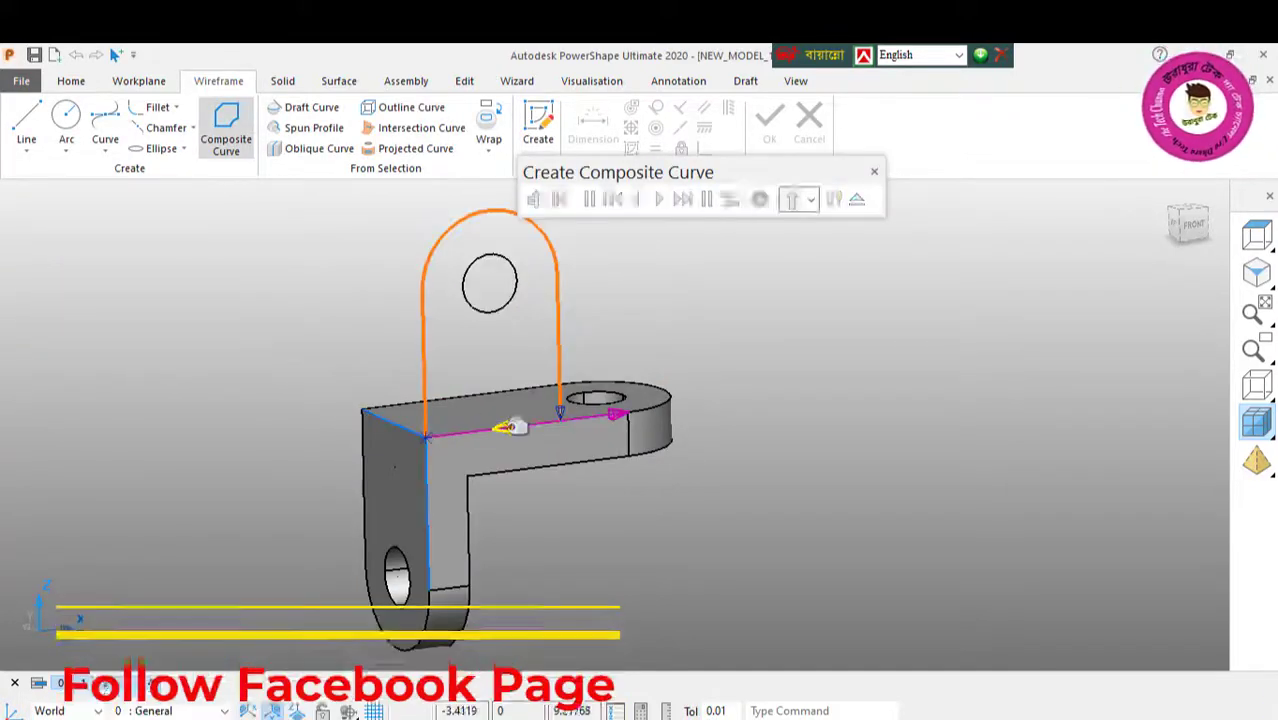
left_click(856, 199)
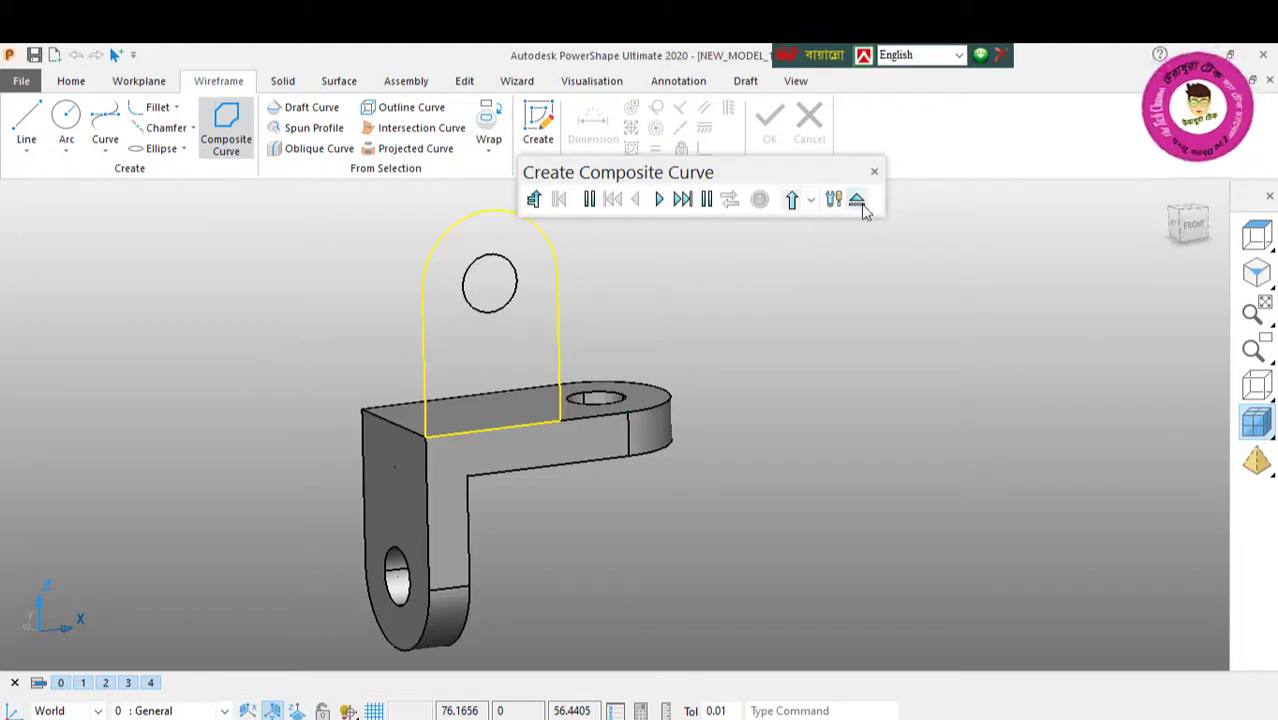
Step: Extrude the closed round-topped curve as a solid with a direction 1 length of 12
left_click(282, 81)
left_click(80, 135)
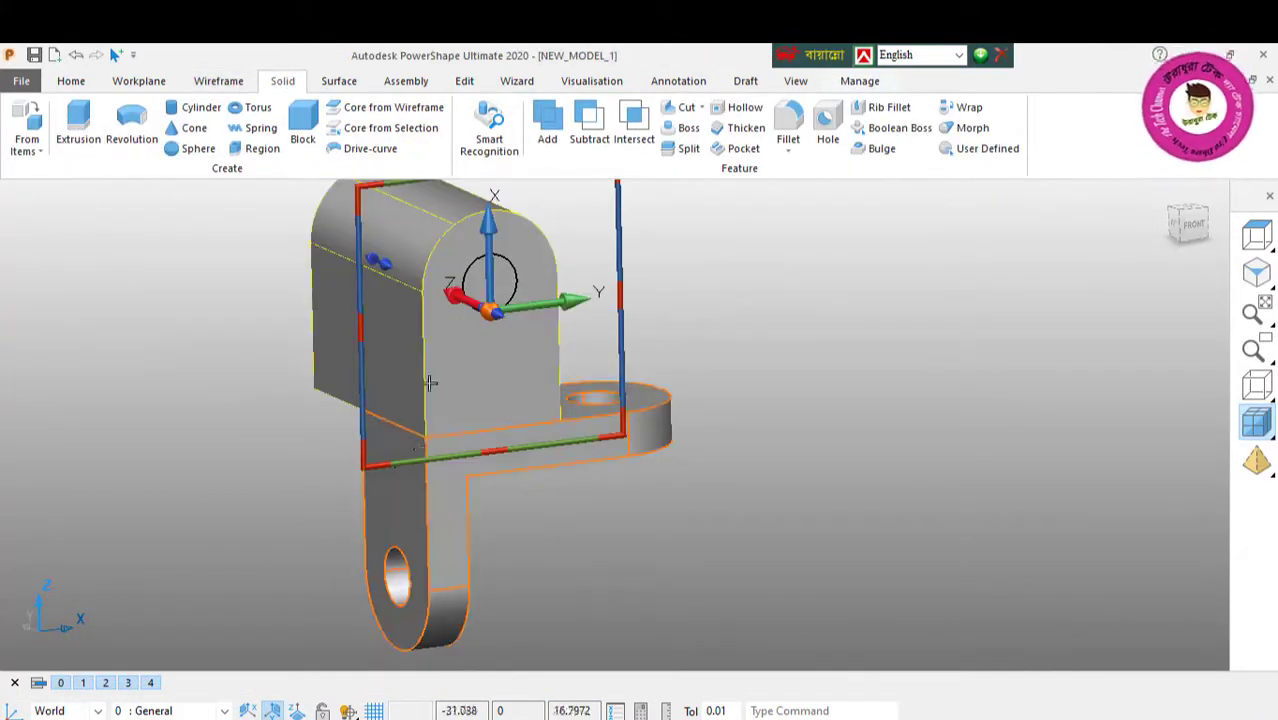
double_click(482, 354)
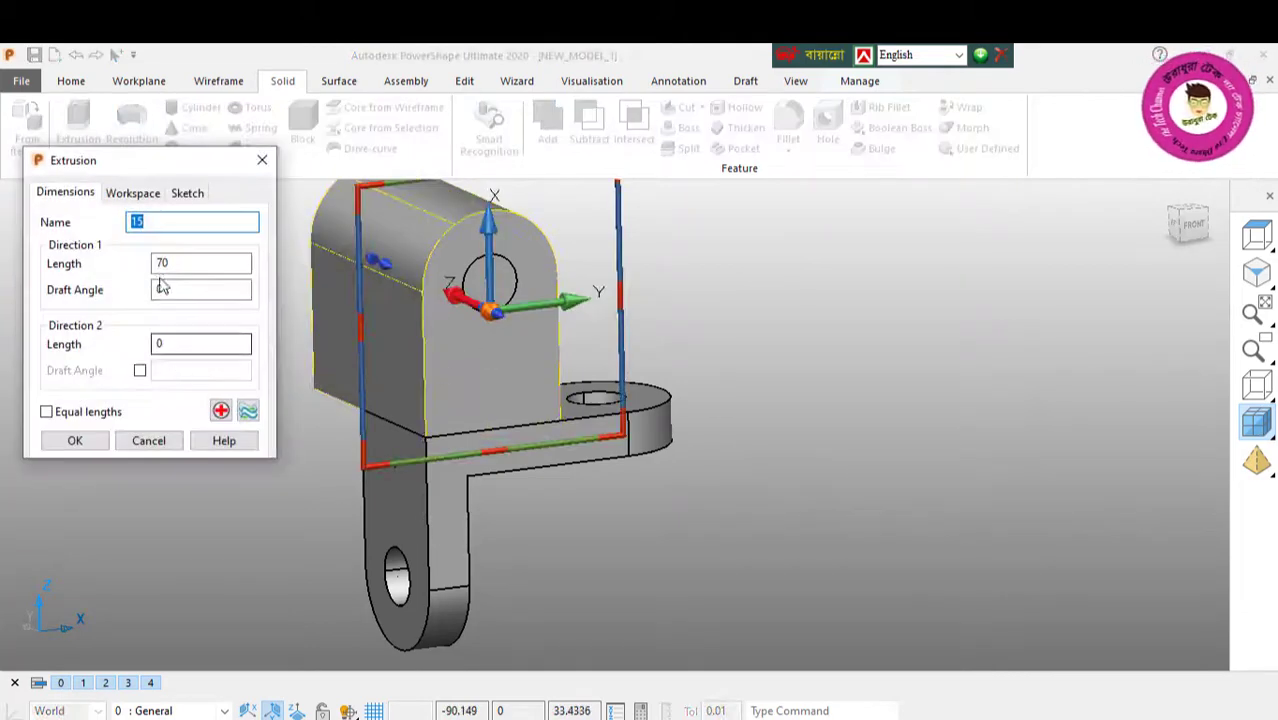
type("12")
key("Return")
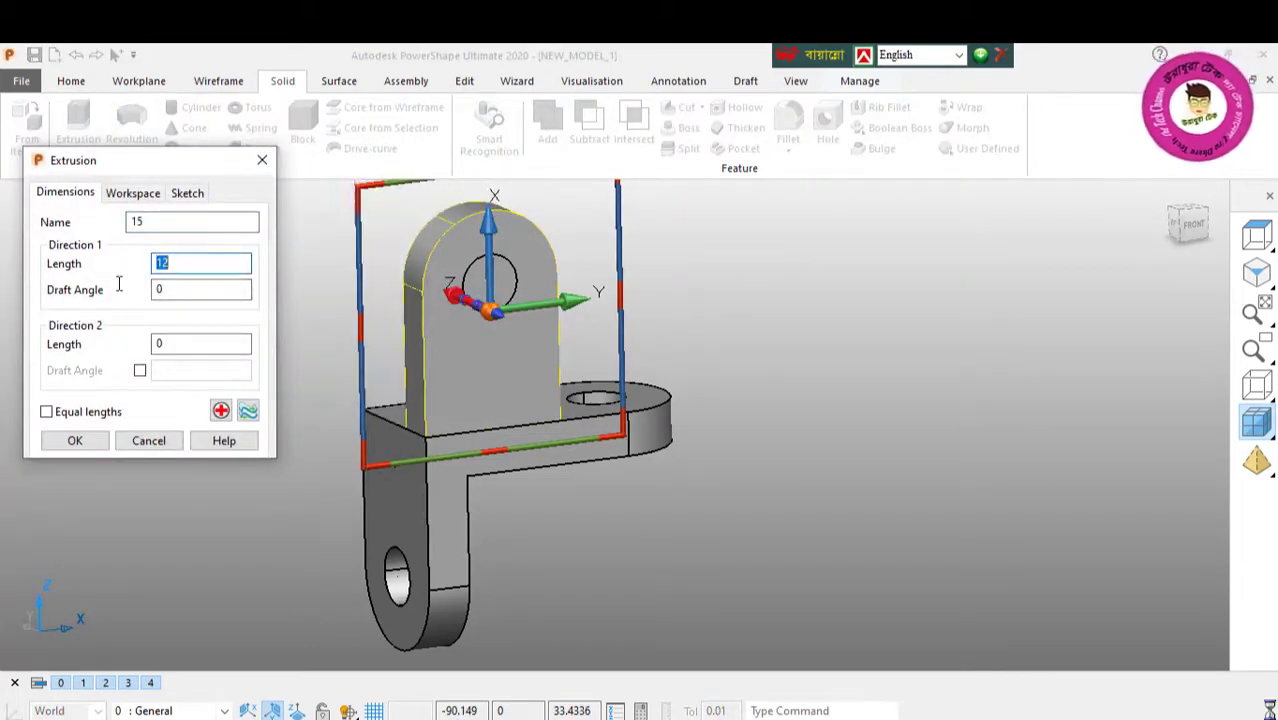
left_click(88, 447)
Step: Create a workplane at the midpoint of the bracket's top edge above the vertical leg
middle_click_drag(465, 372, 496, 376)
middle_click_drag(331, 286, 575, 294)
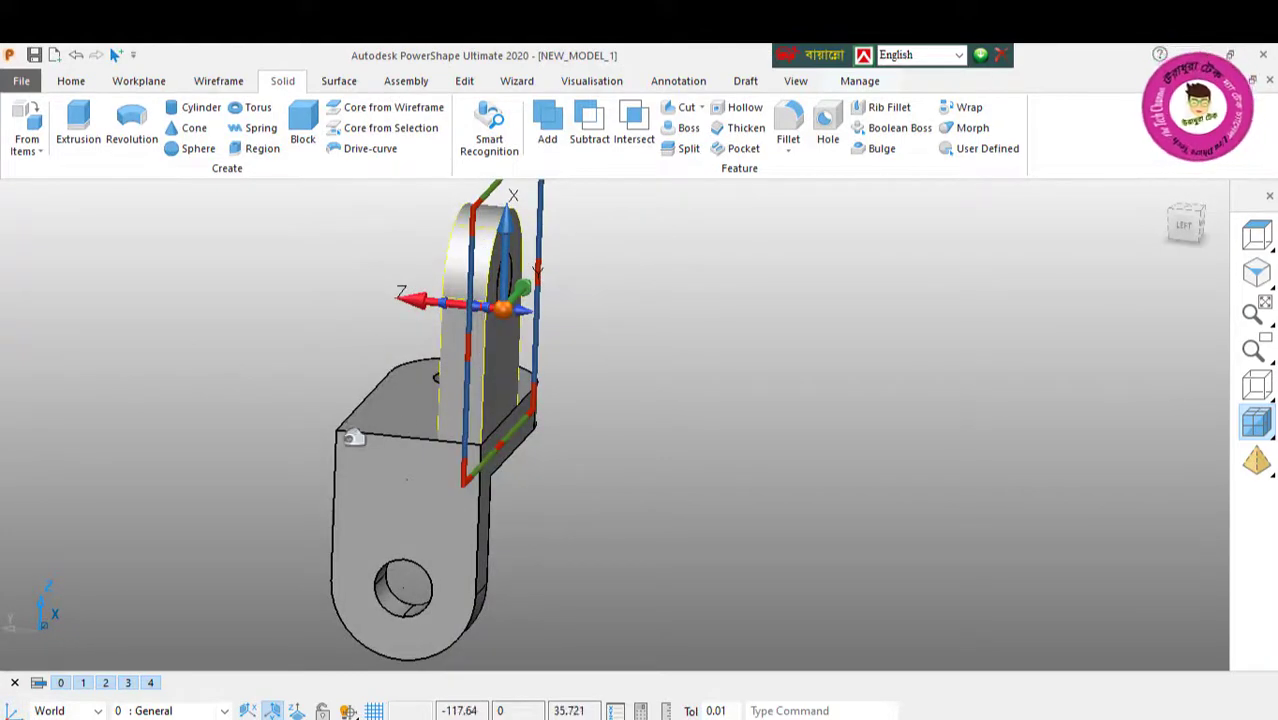
left_click(139, 82)
left_click(30, 128)
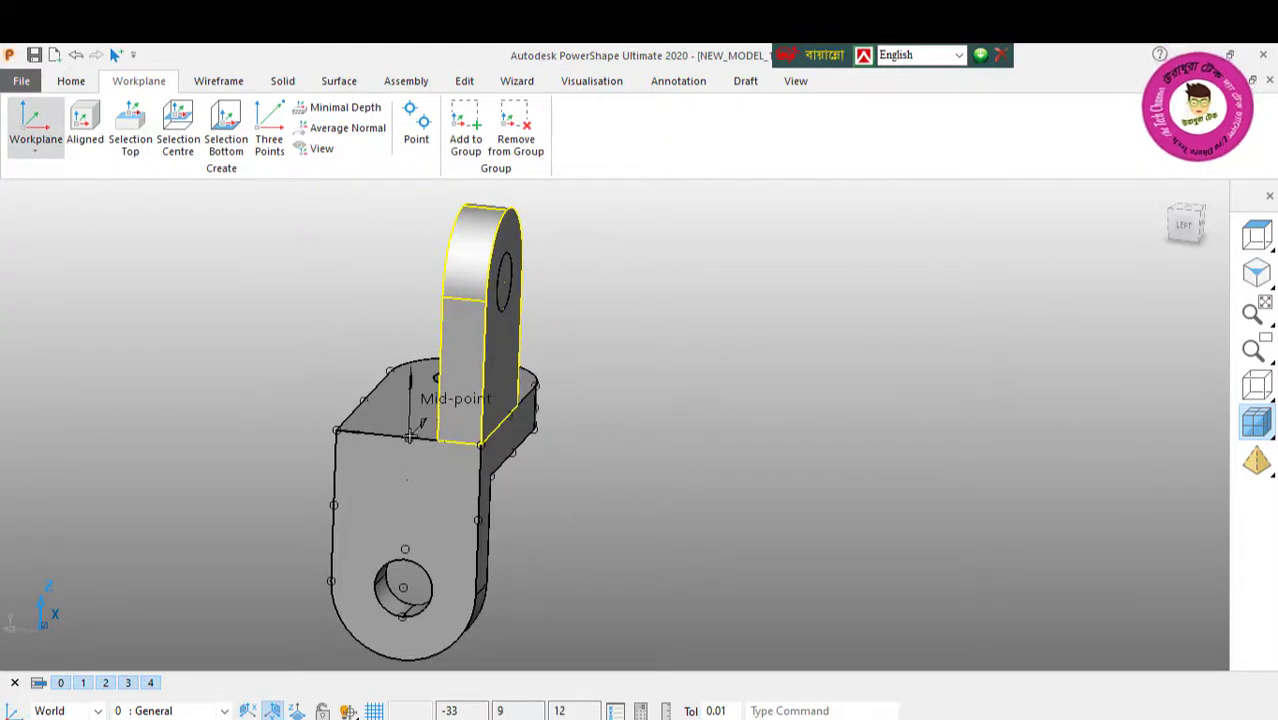
left_click(392, 436)
right_click(197, 301)
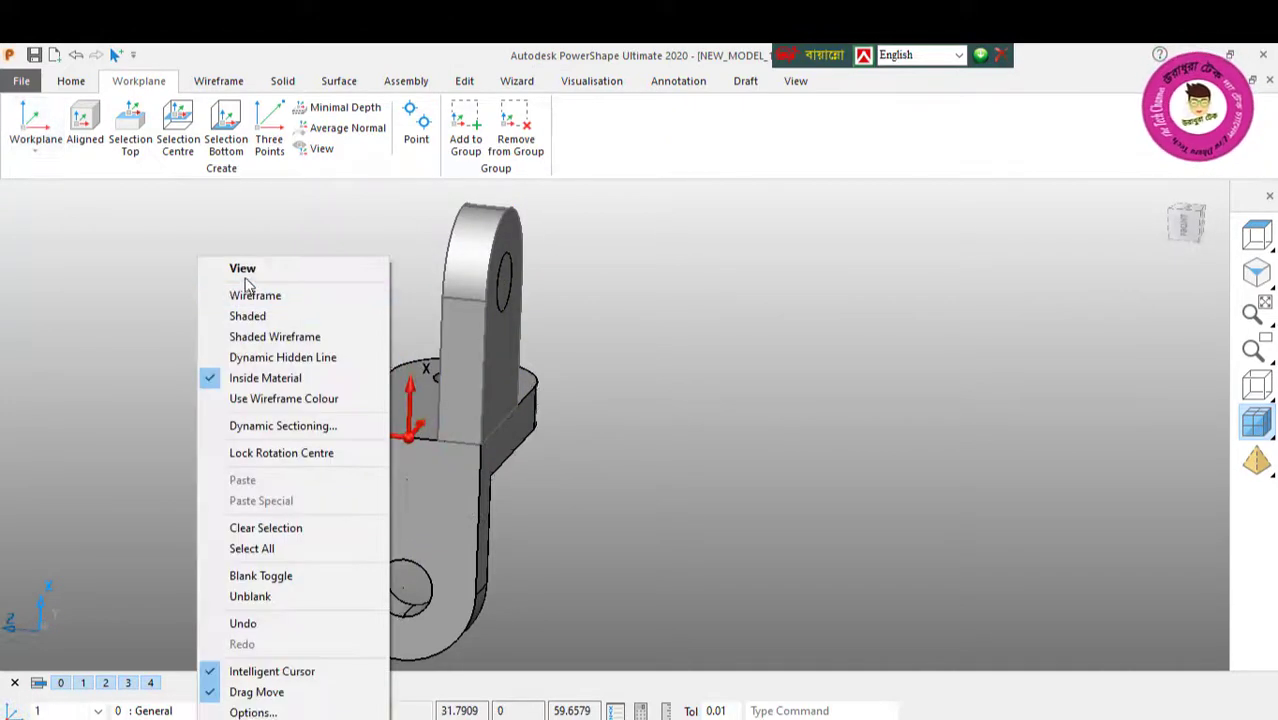
left_click(256, 271)
Step: Mirror a copy of the upright solid across the new workplane's XY plane to the bracket's opposite side
left_click(455, 337)
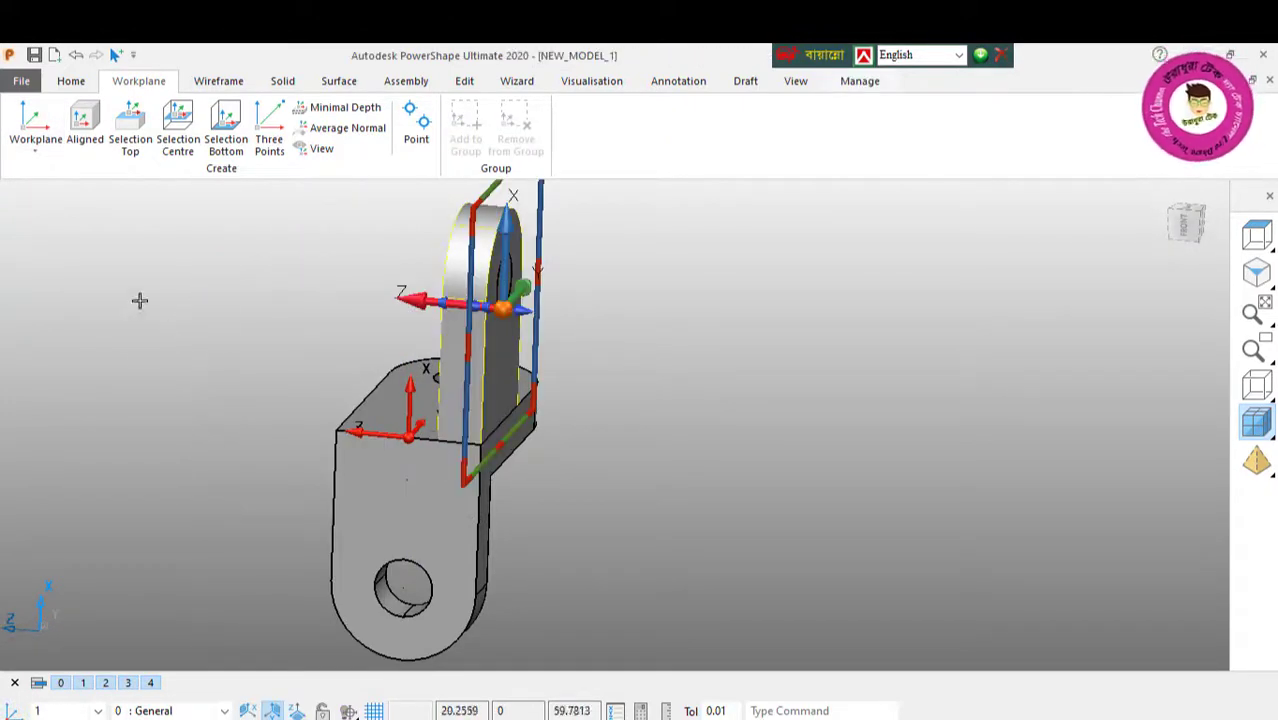
left_click(468, 83)
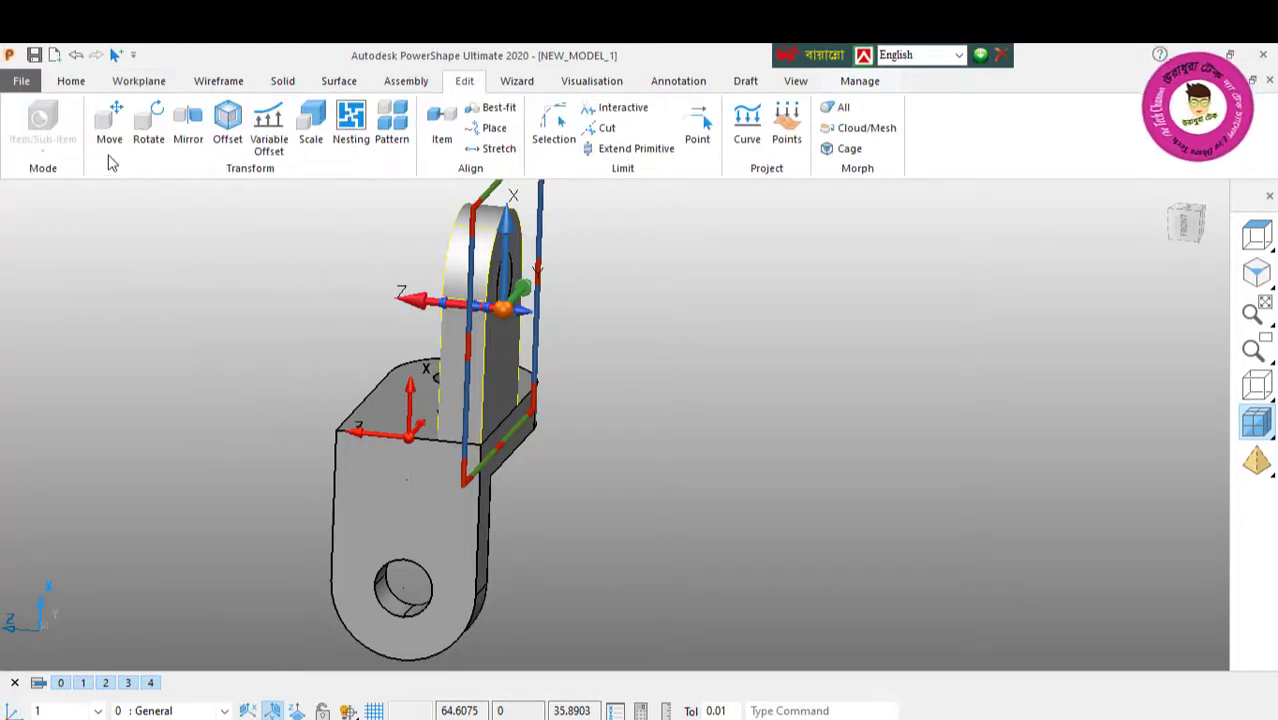
left_click(188, 125)
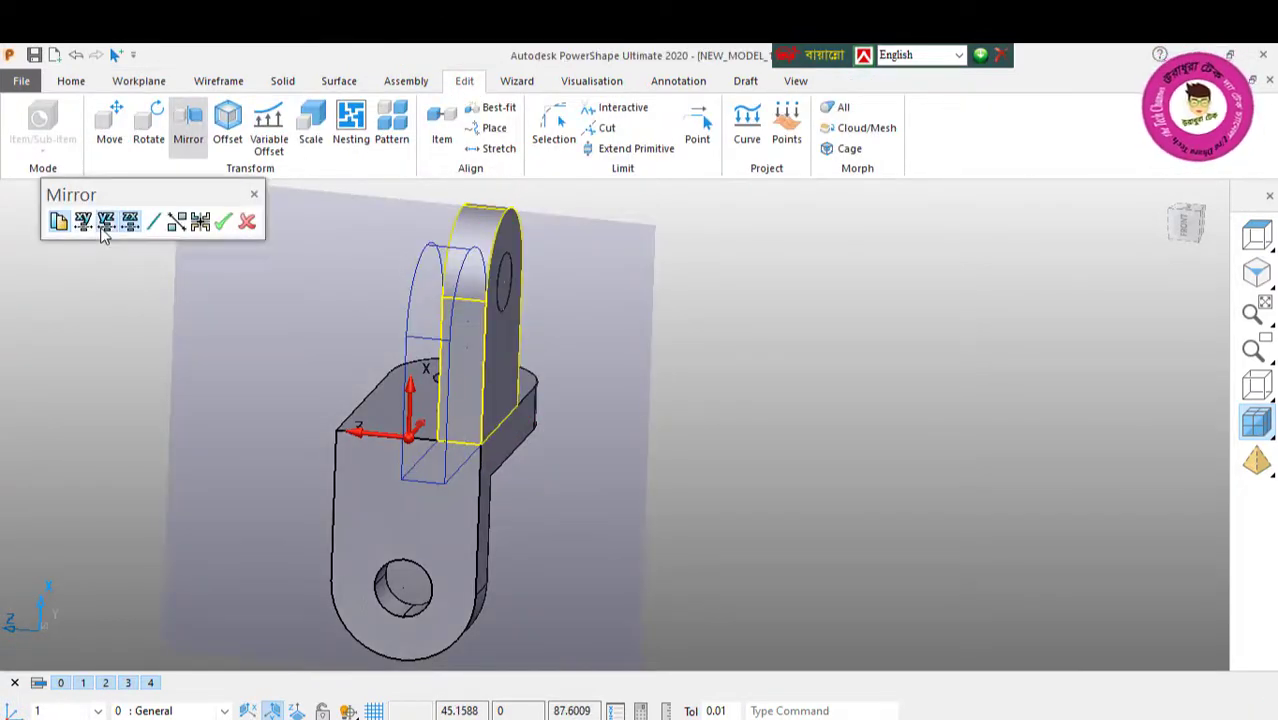
left_click(106, 222)
left_click(85, 223)
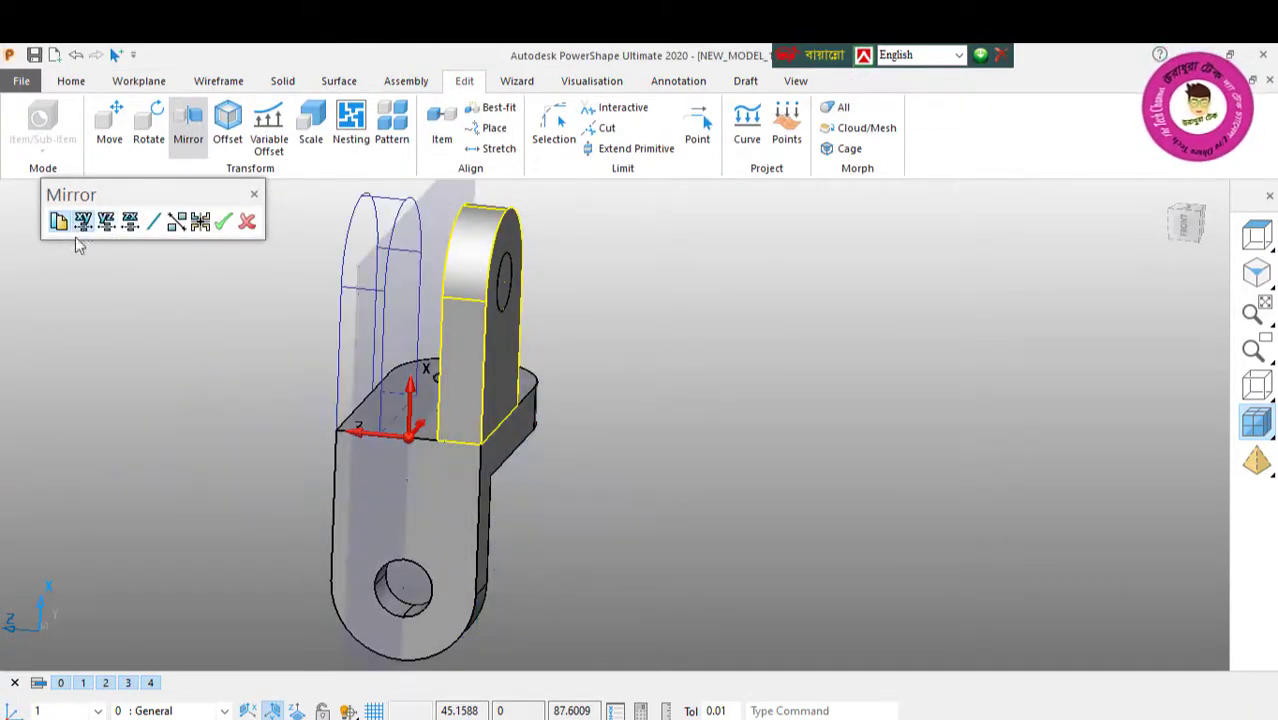
left_click(224, 222)
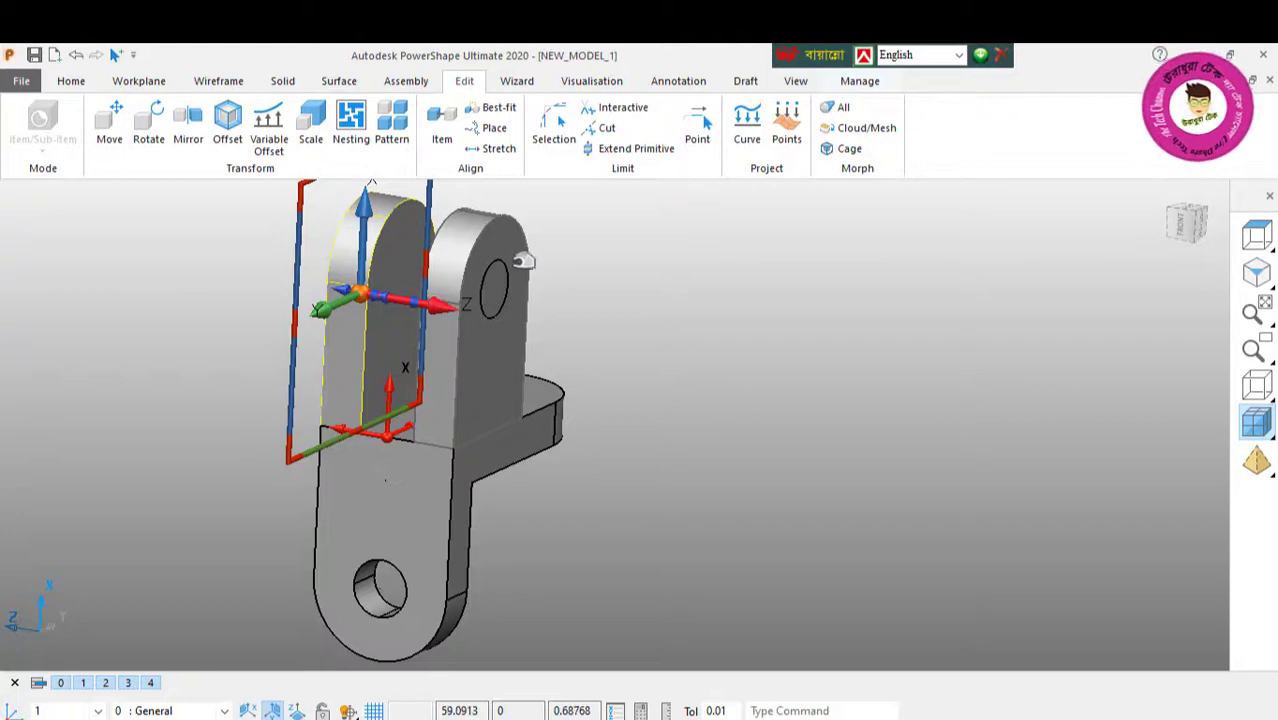
Step: Add the two round-topped uprights and the L-shaped bracket together into one solid
left_click(280, 82)
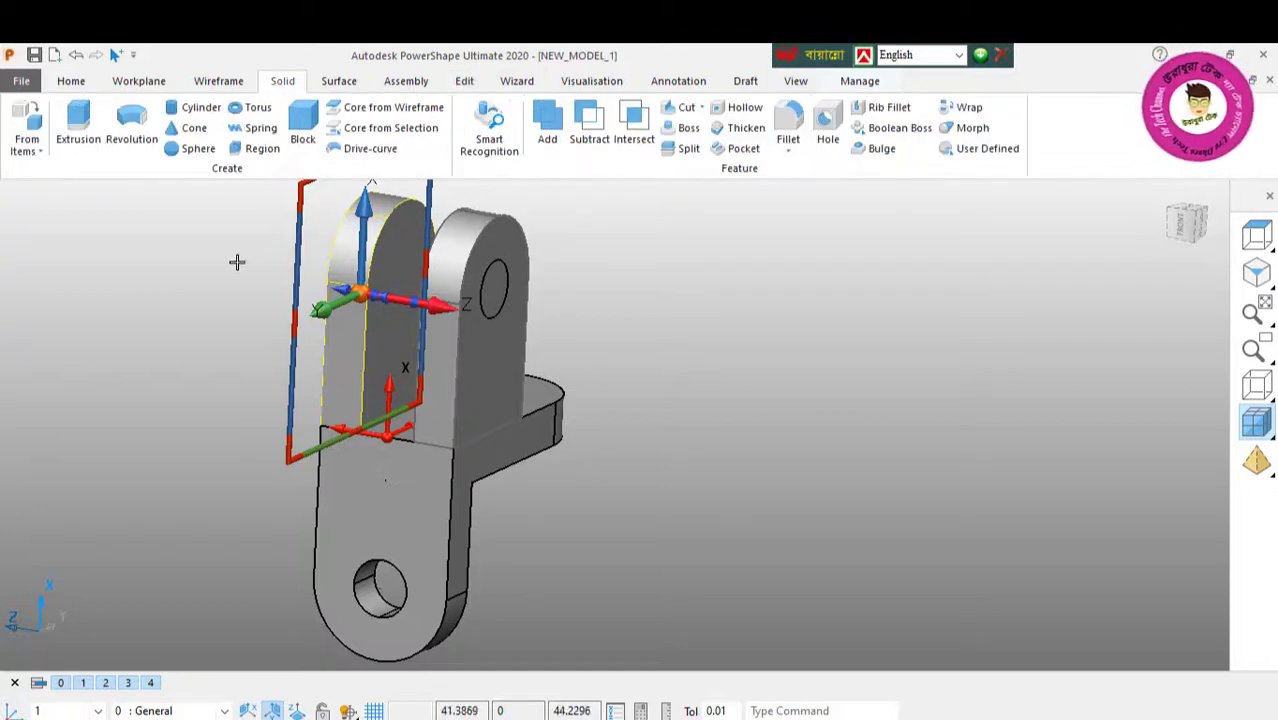
left_click_drag(225, 227, 688, 553)
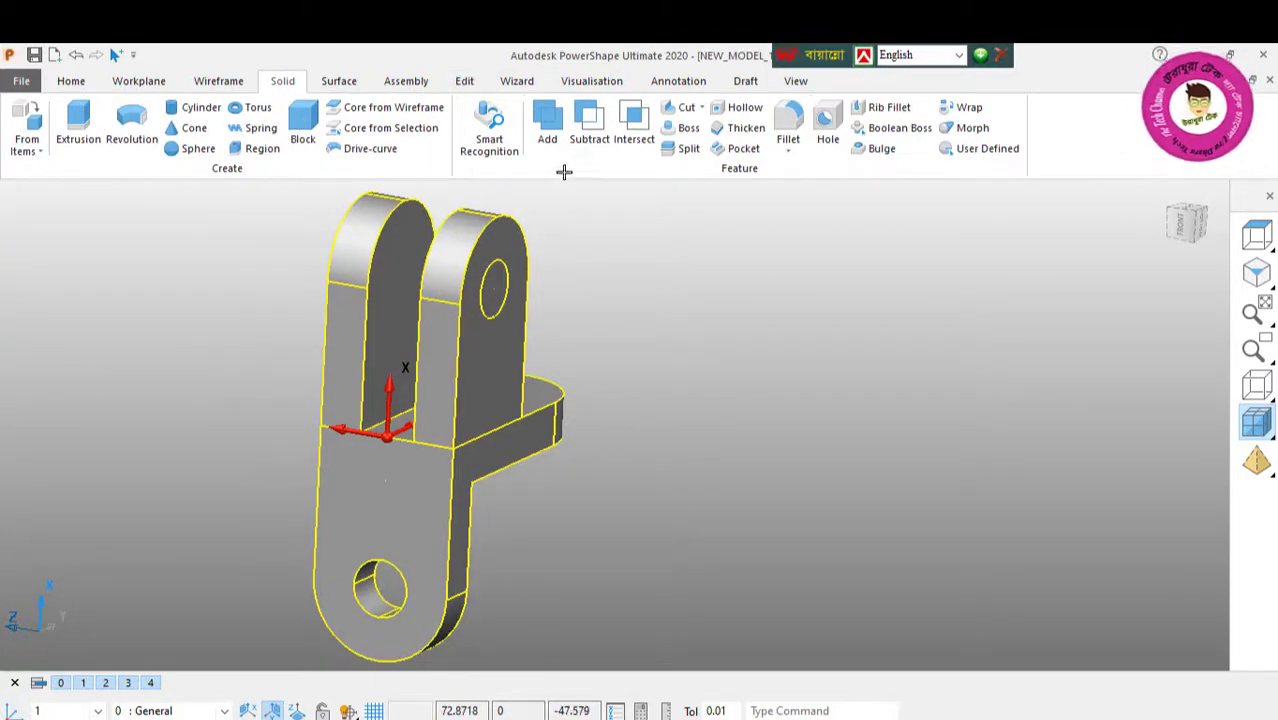
middle_click_drag(298, 292, 634, 422)
right_click(840, 289)
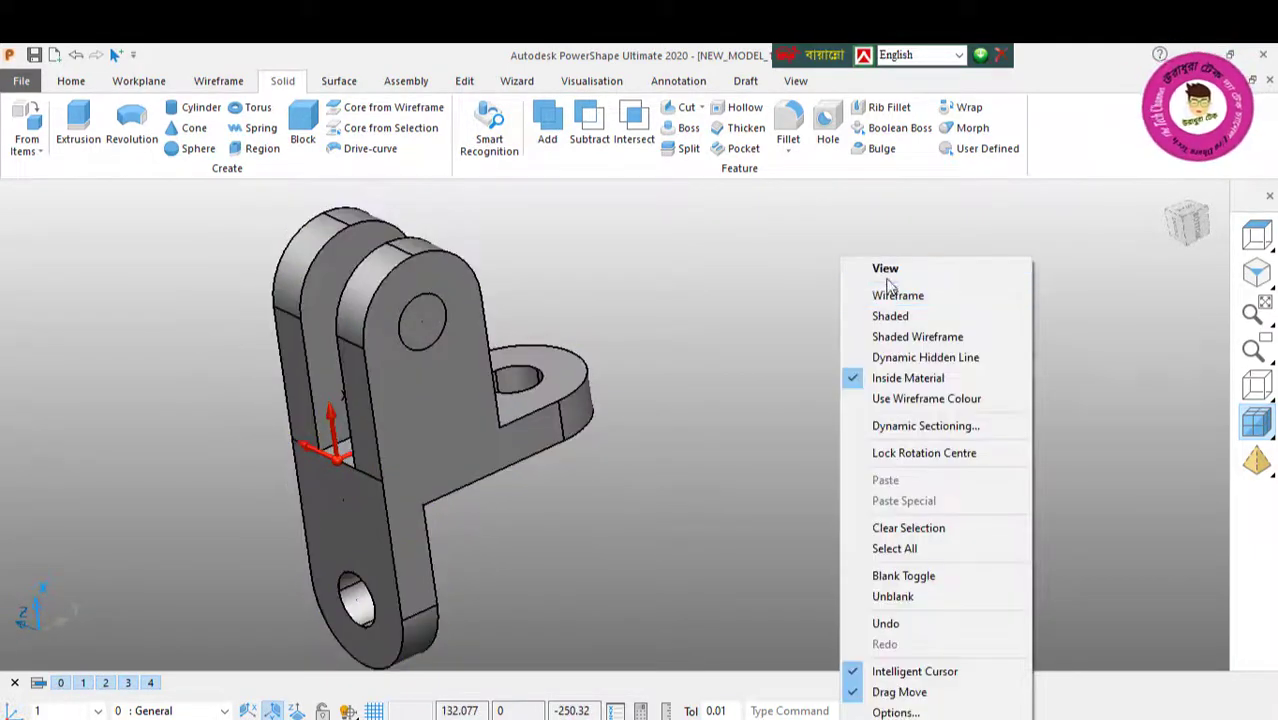
Step: Cut the radius 8 circle through both uprights of the bracket using the Through type
left_click(886, 269)
left_click(427, 344)
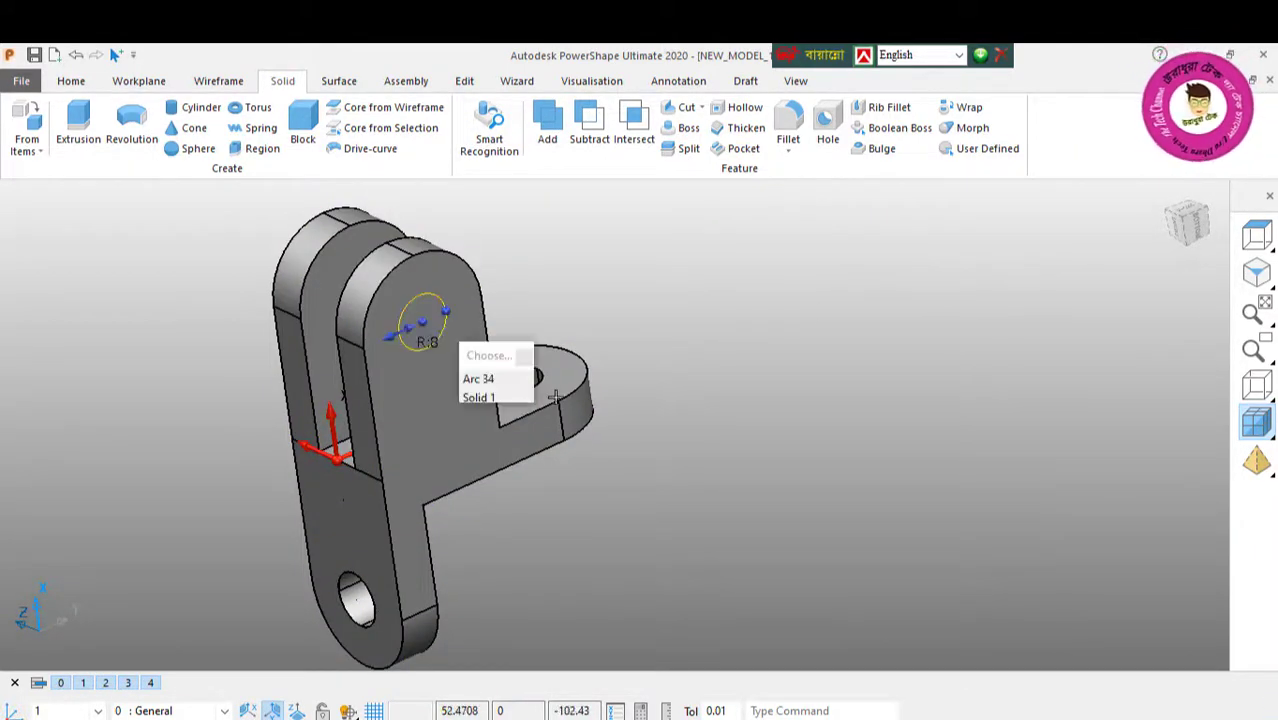
left_click(680, 110)
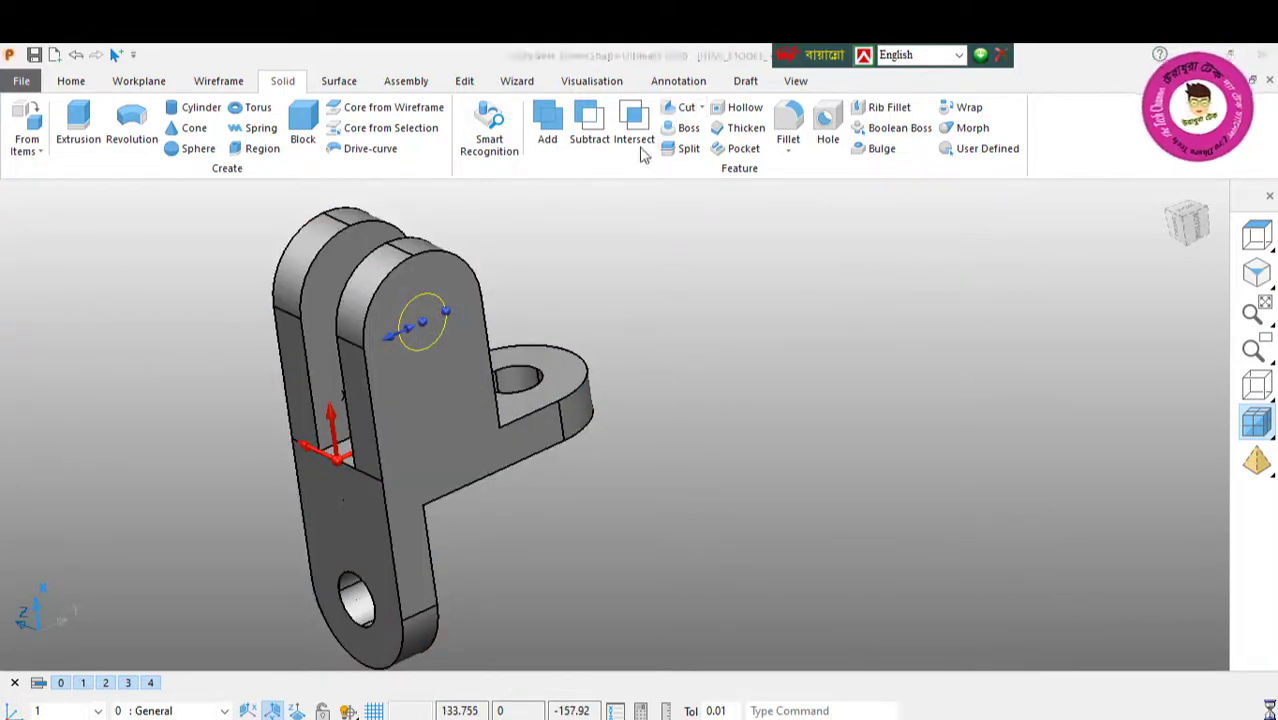
left_click(152, 96)
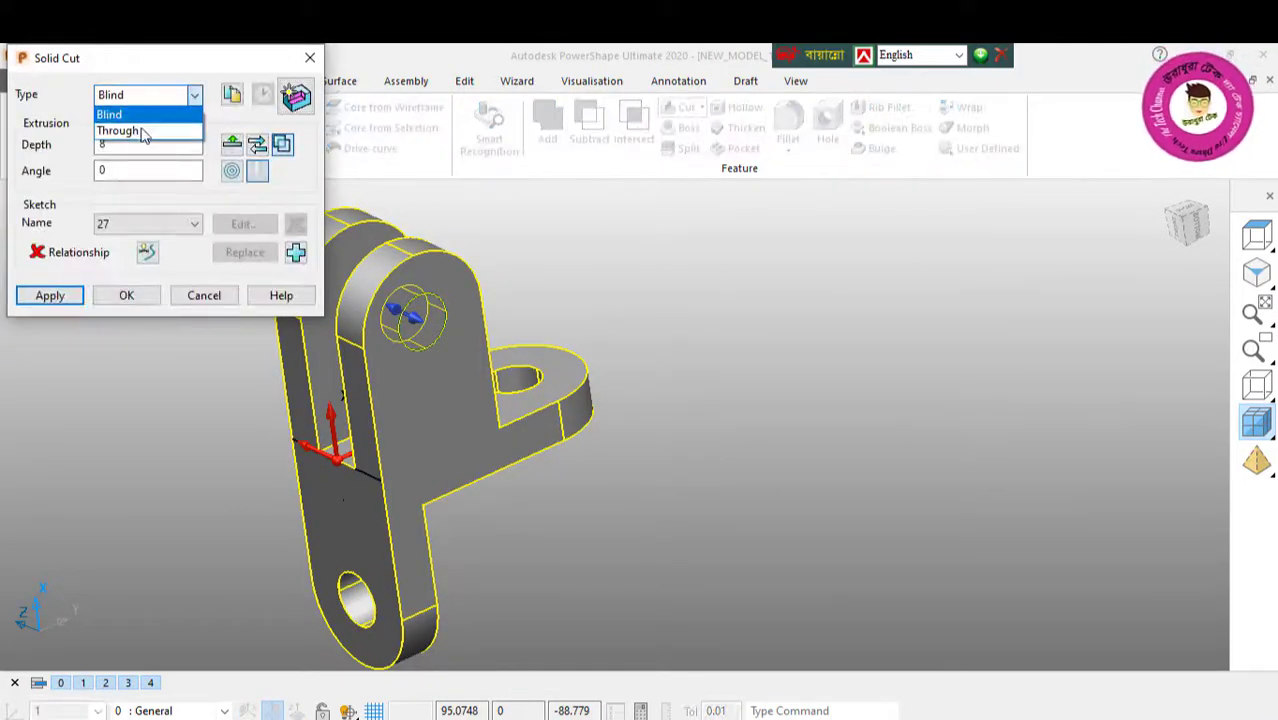
left_click(120, 128)
left_click(58, 295)
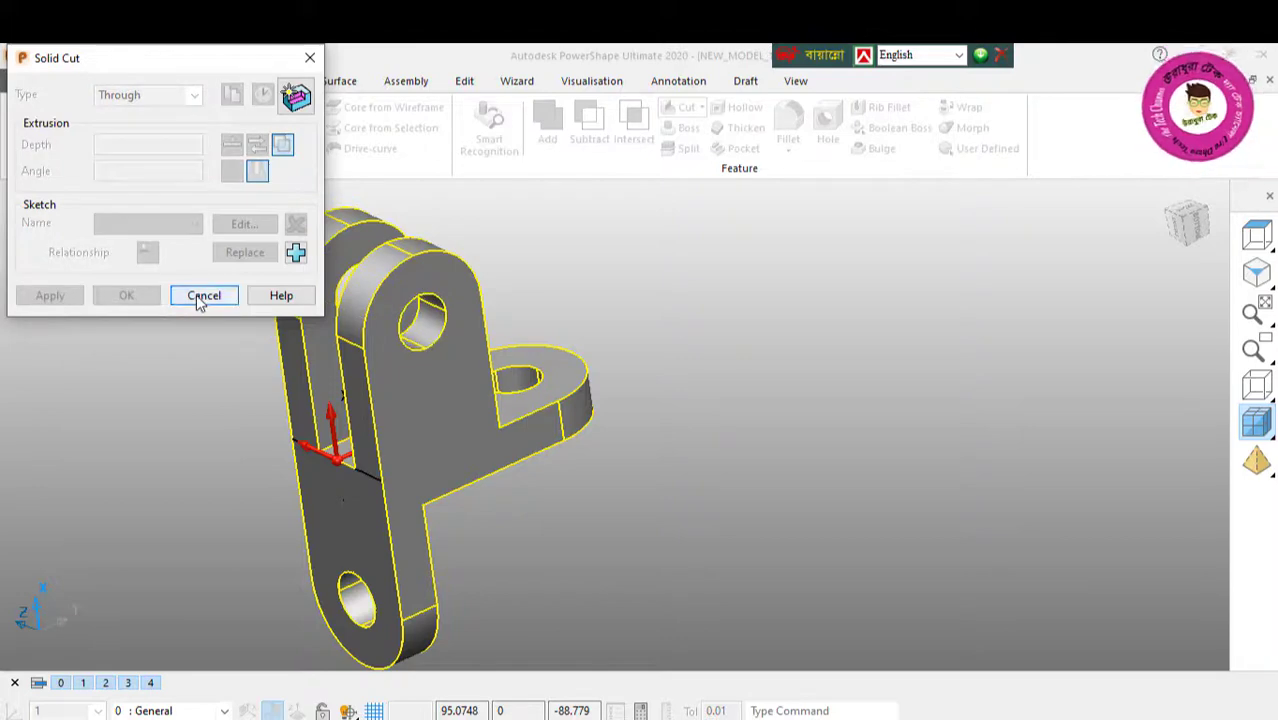
left_click(197, 303)
Step: Examine the new hole through both uprights and the overall bracket shape from several angles
middle_click_drag(410, 318, 259, 315)
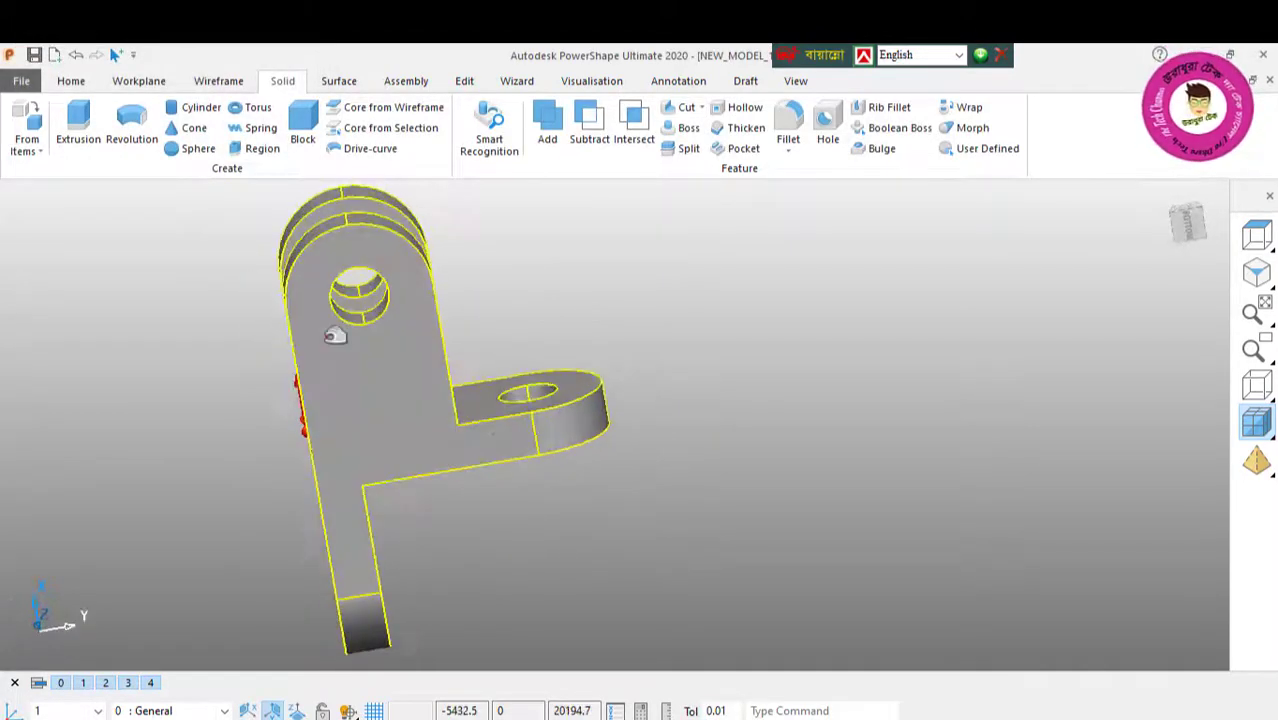
scroll(333, 345, "down", 2)
right_click(224, 264)
left_click(264, 271)
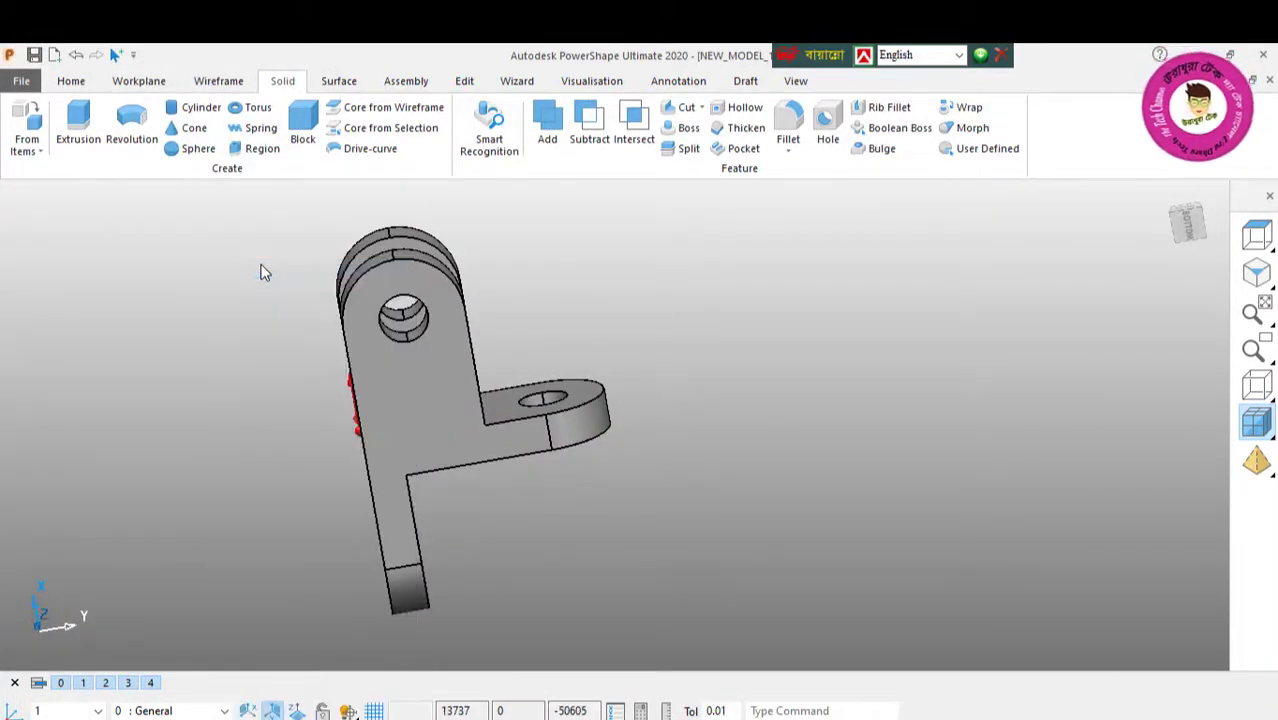
middle_click_drag(276, 283, 690, 395)
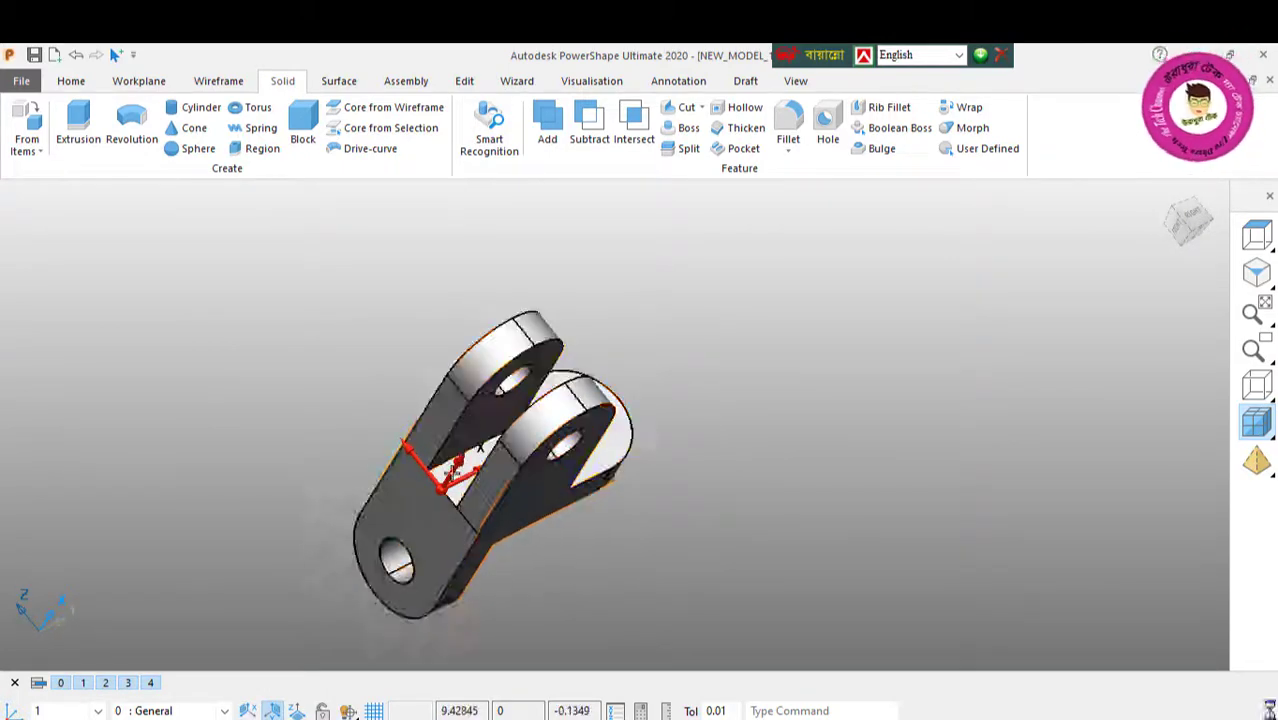
left_click(390, 452)
right_click(336, 258)
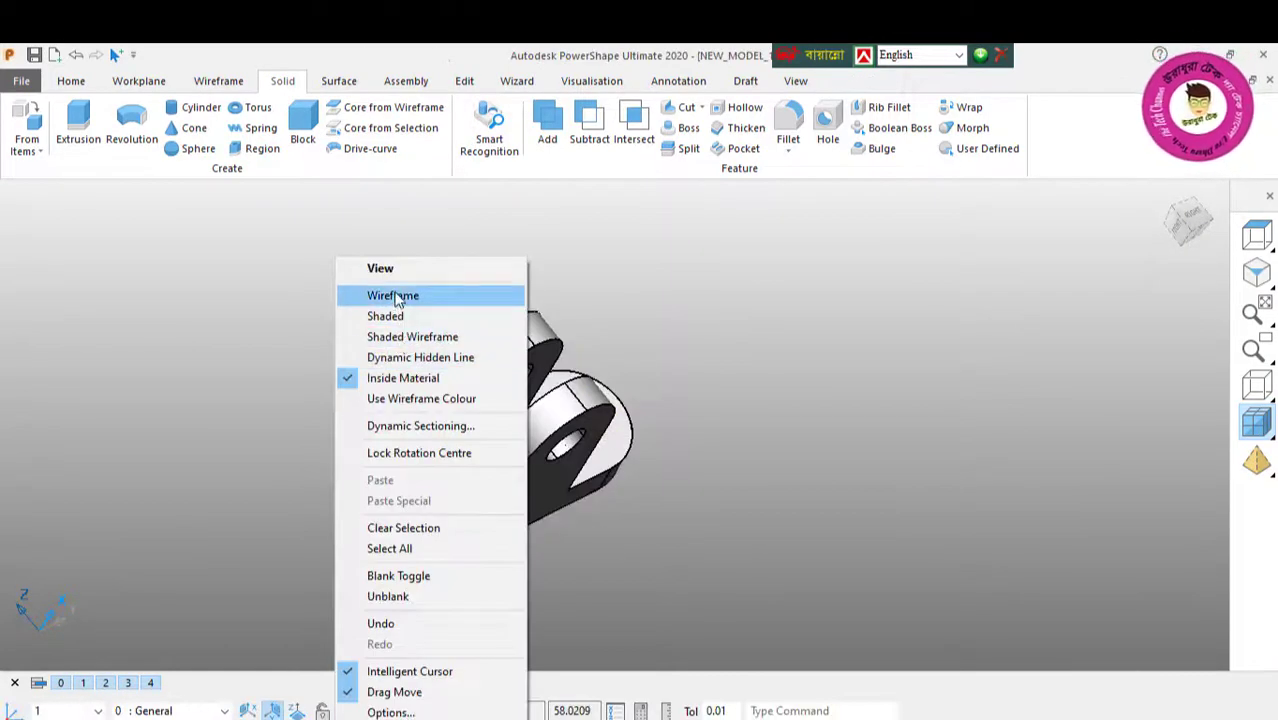
left_click(370, 268)
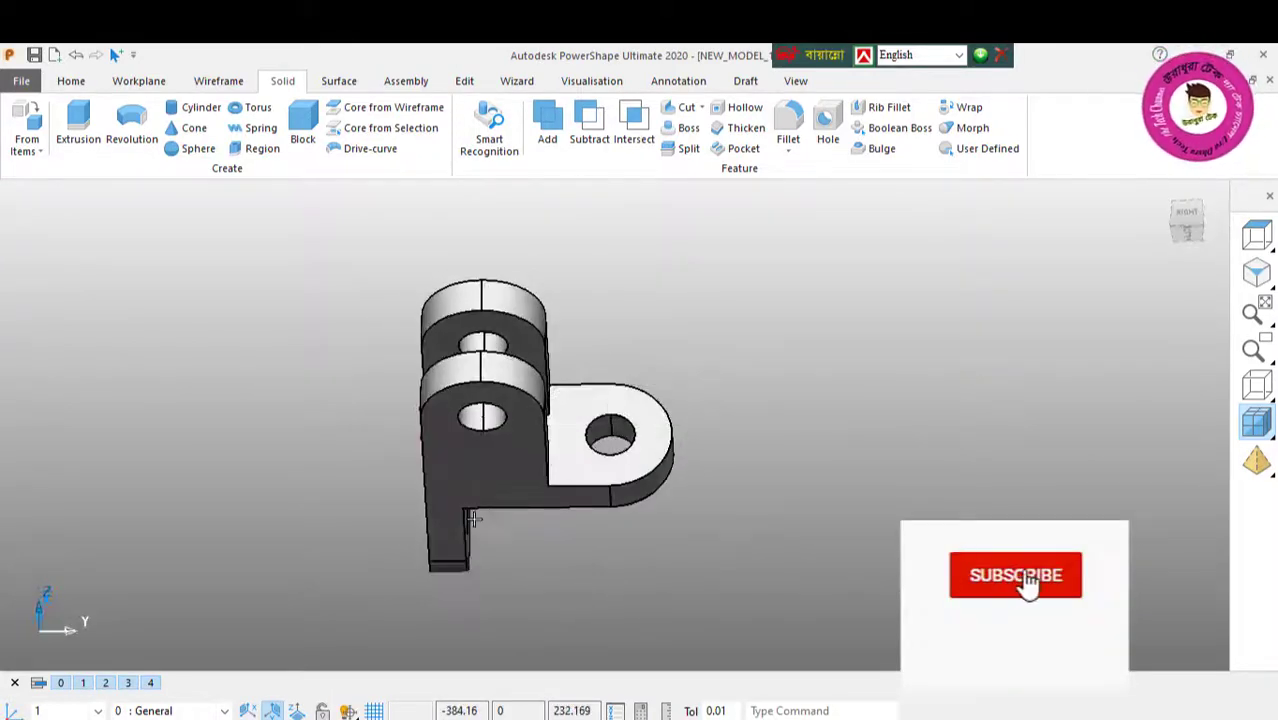
middle_click_drag(472, 518, 1044, 457)
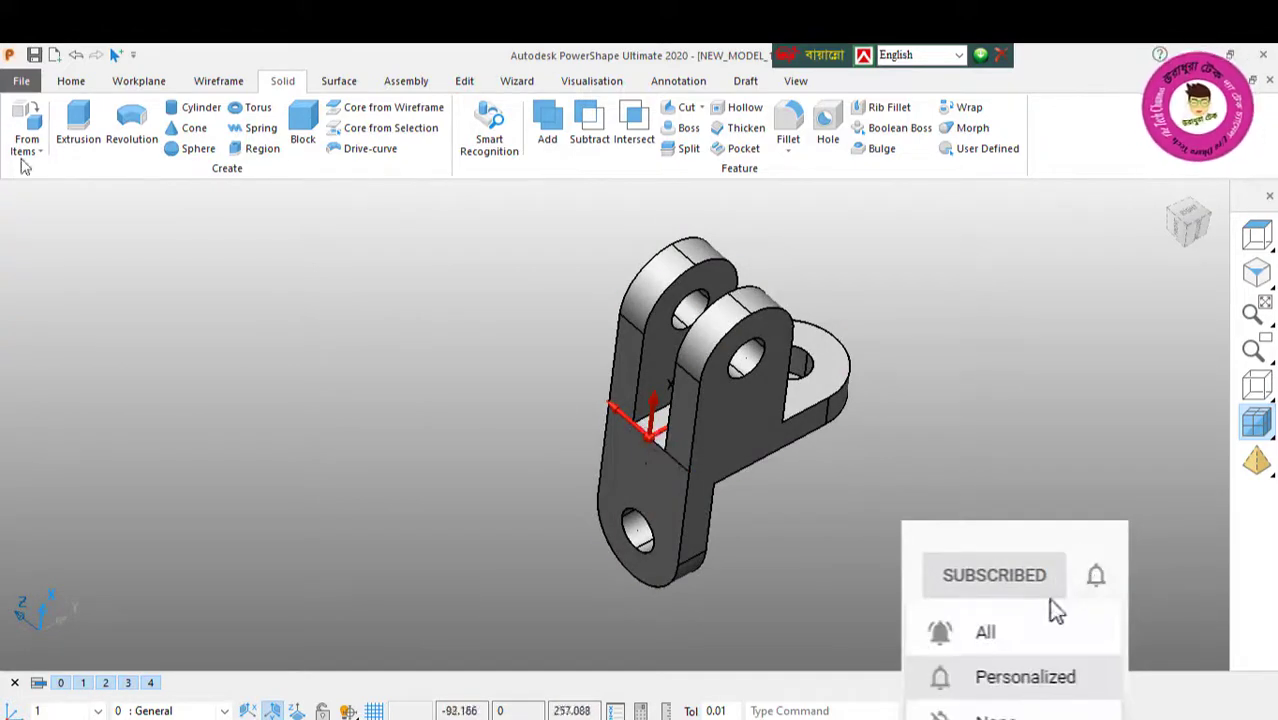
Step: Delete the leftover construction line across the bracket's front face at the base of the uprights
left_click(71, 81)
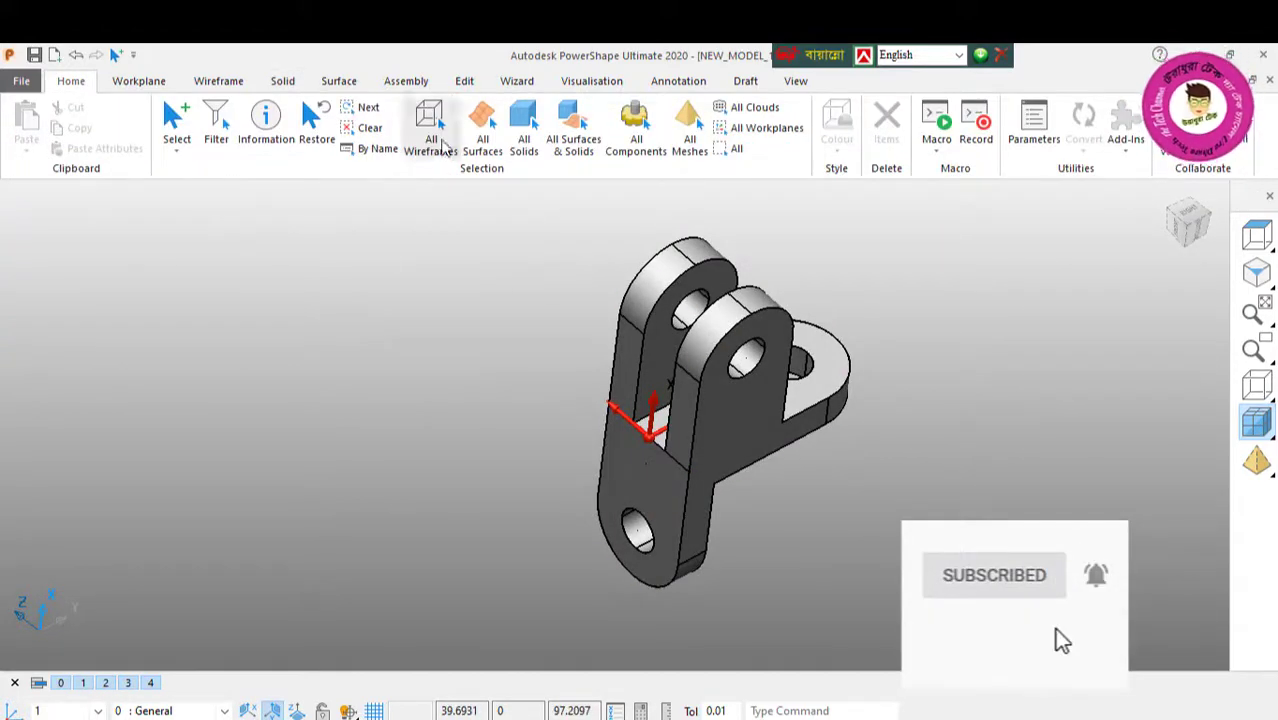
left_click(685, 373)
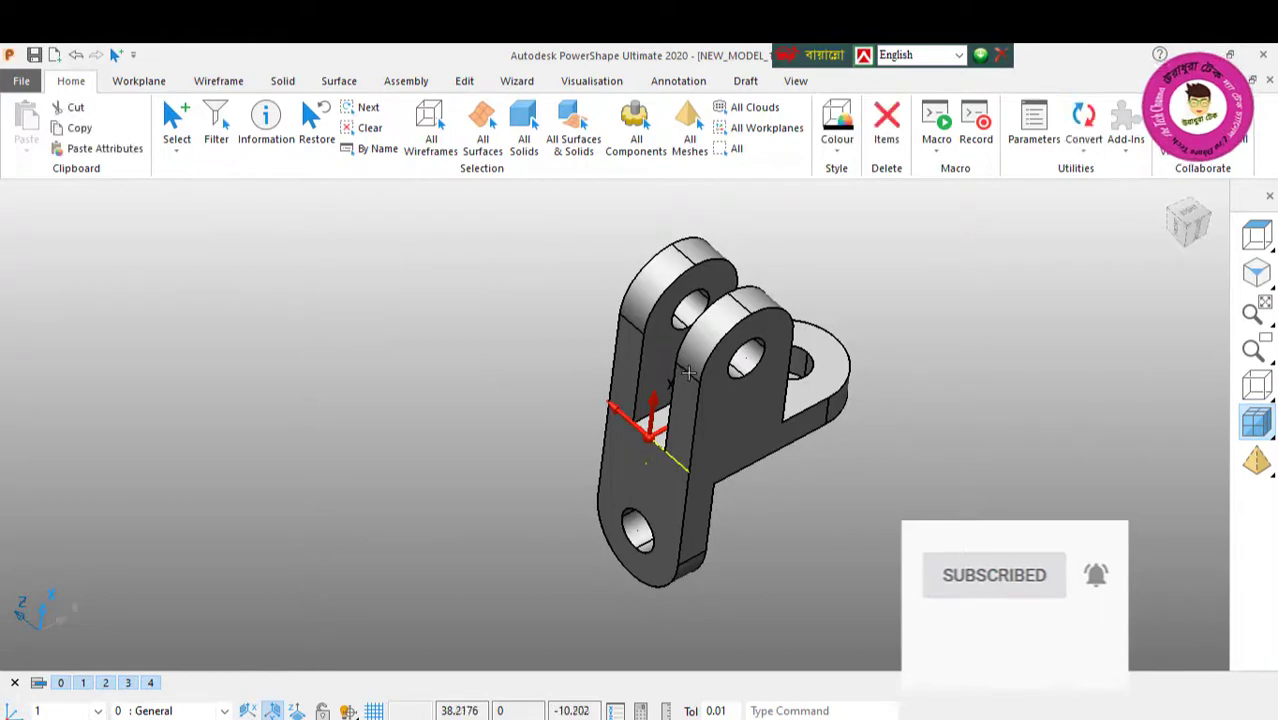
left_click(897, 122)
right_click(252, 347)
key("Escape")
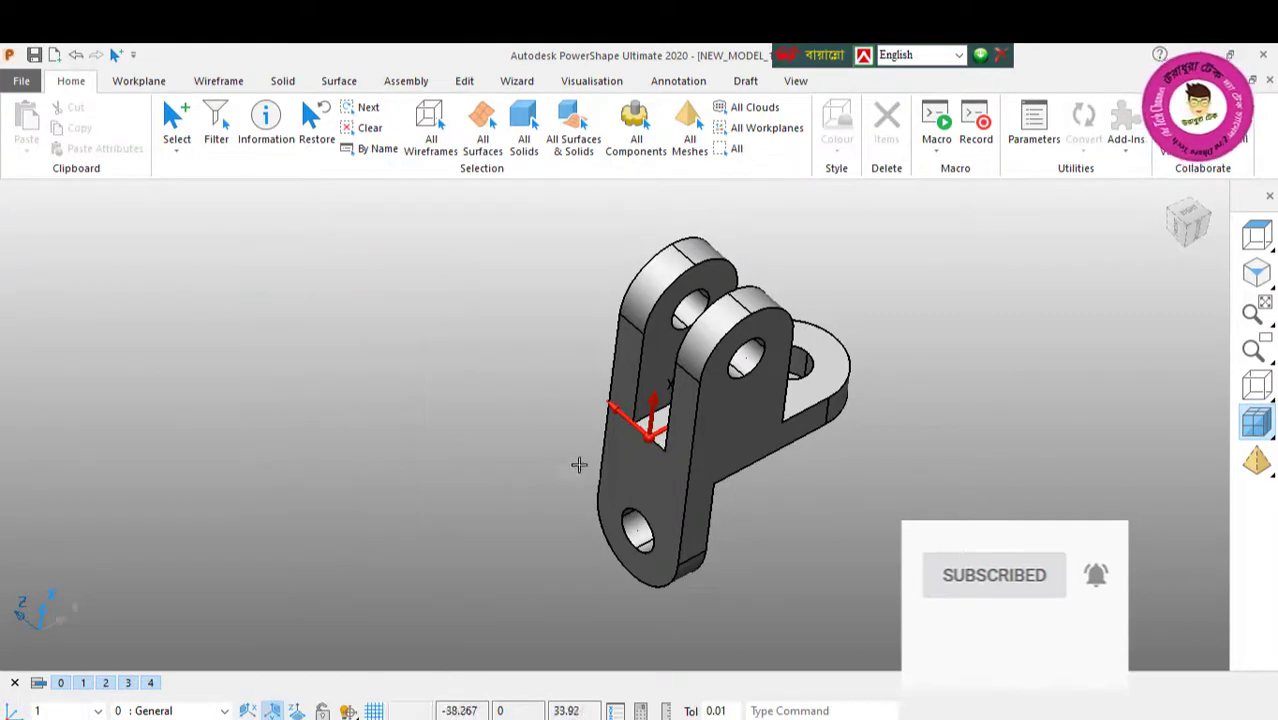
Step: Delete the workplane located between the bases of the two uprights
left_click(640, 445)
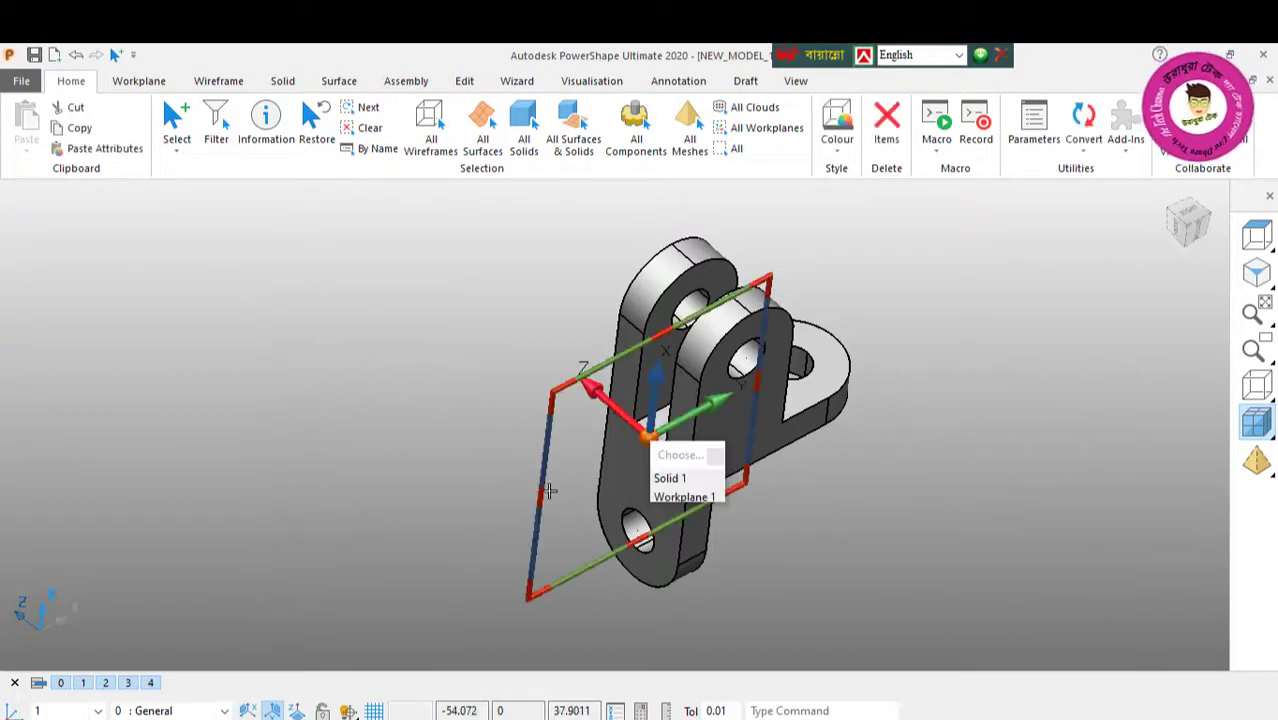
left_click(688, 497)
key("Delete")
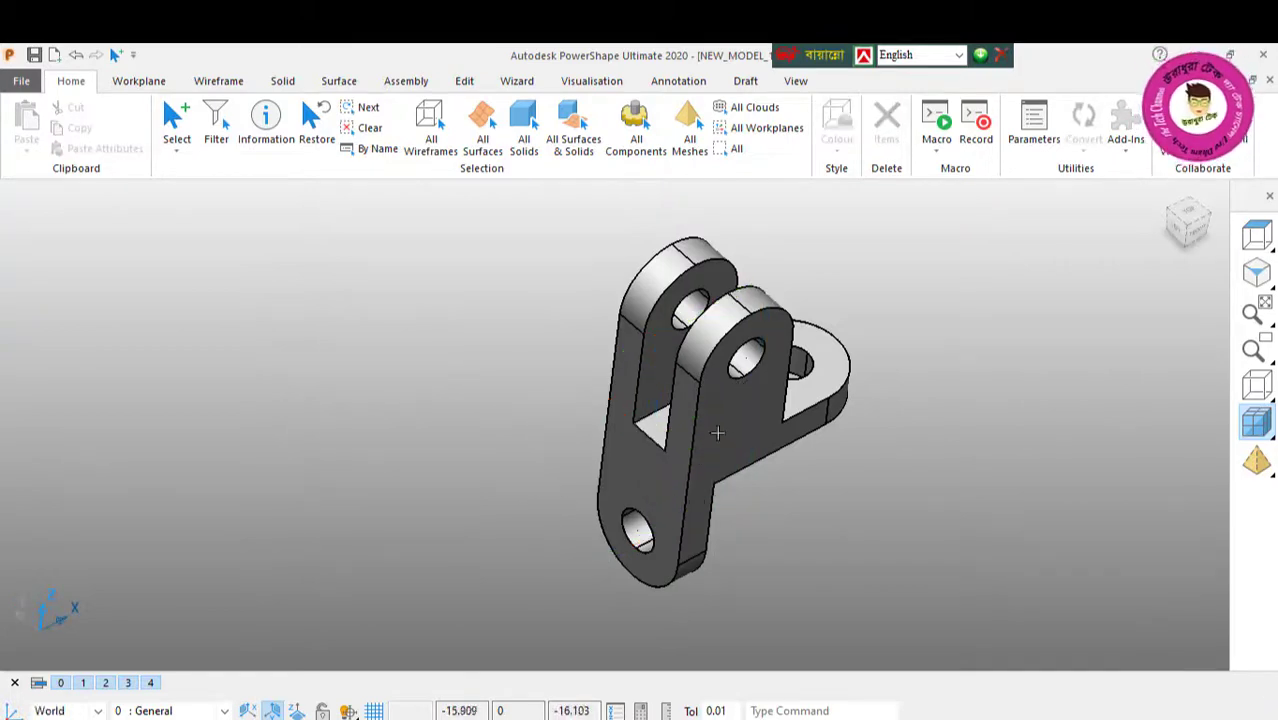
Step: Colour the whole bracket solid orange from the preset colours and clear the selection
middle_click_drag(717, 432, 508, 506)
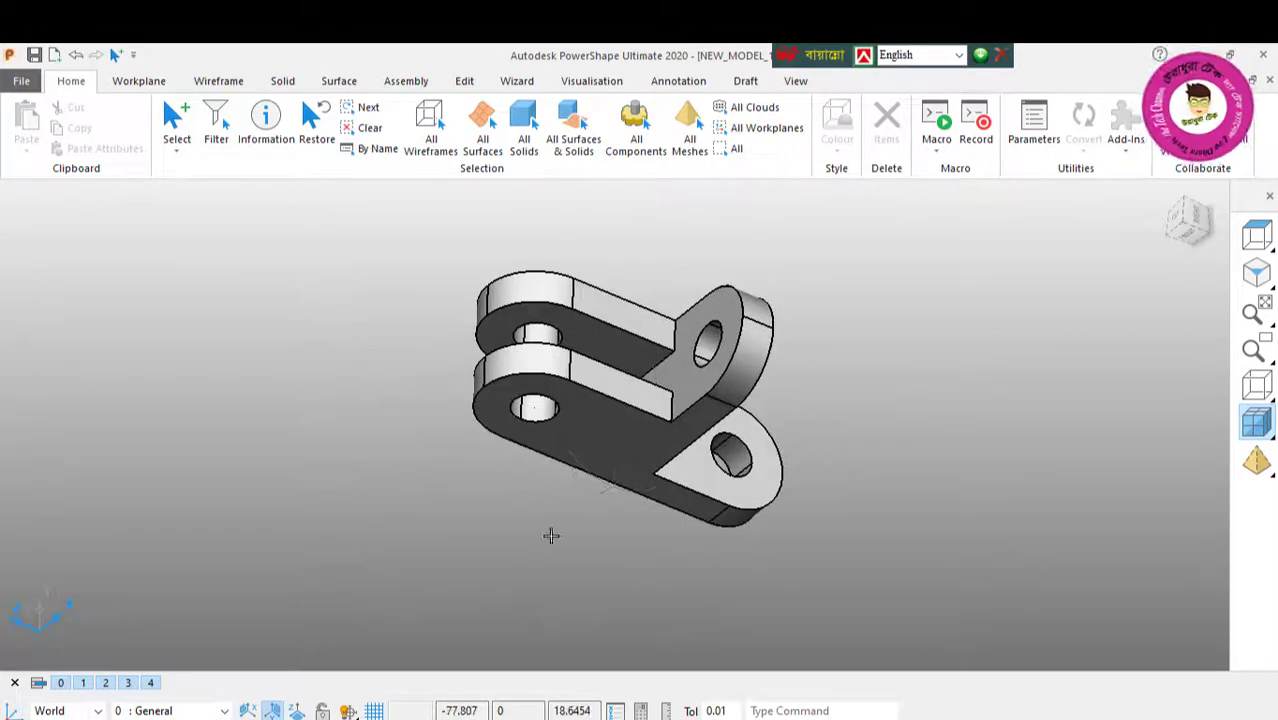
middle_click_drag(630, 510, 954, 538, "shift")
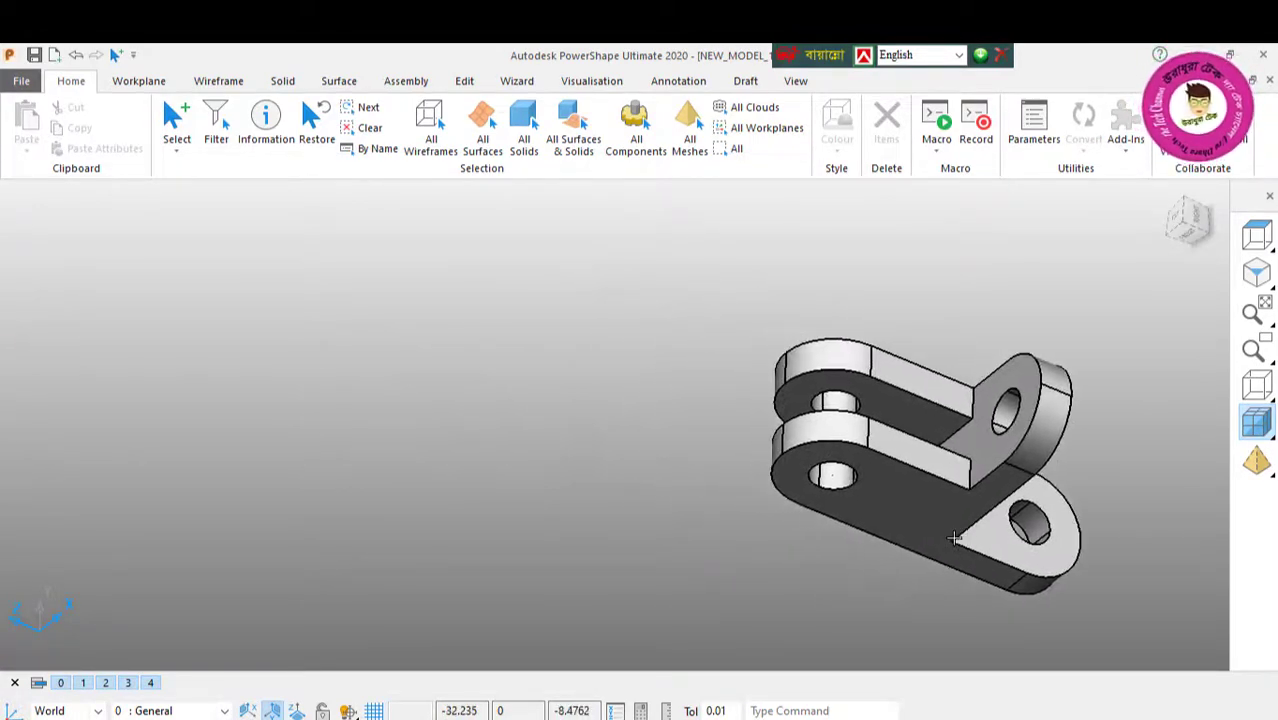
left_click_drag(678, 248, 1178, 627)
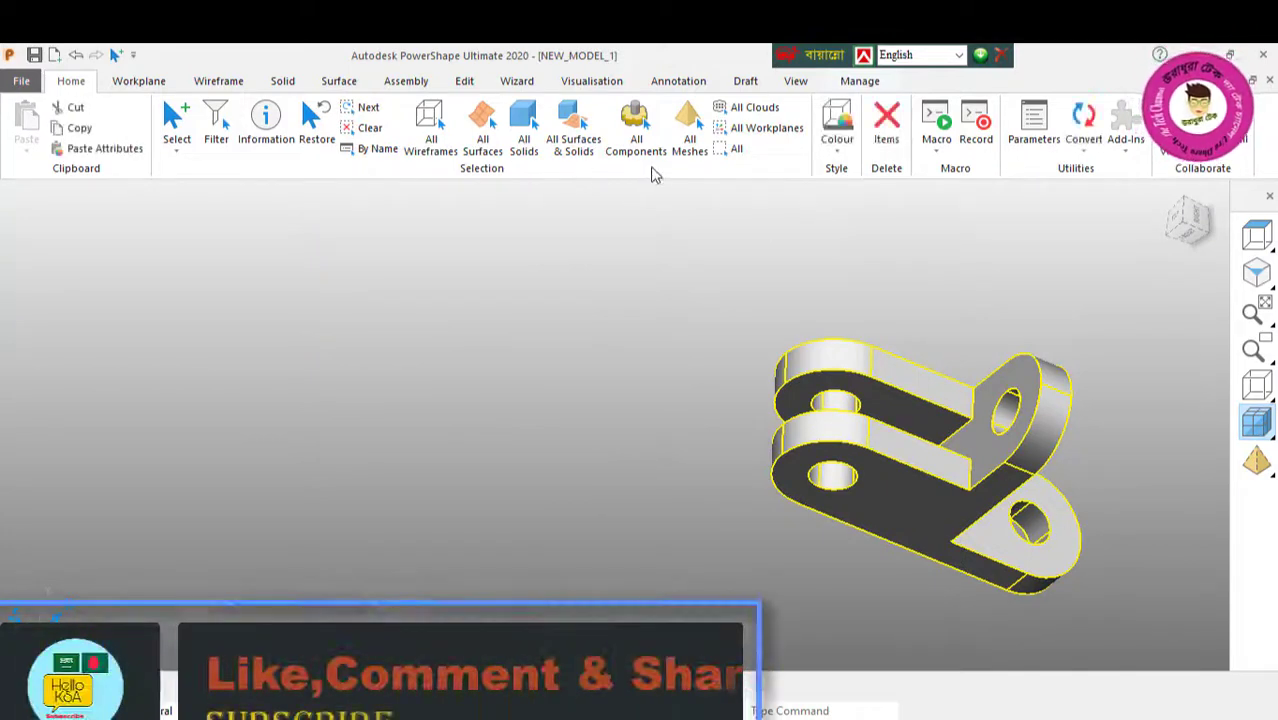
left_click(838, 150)
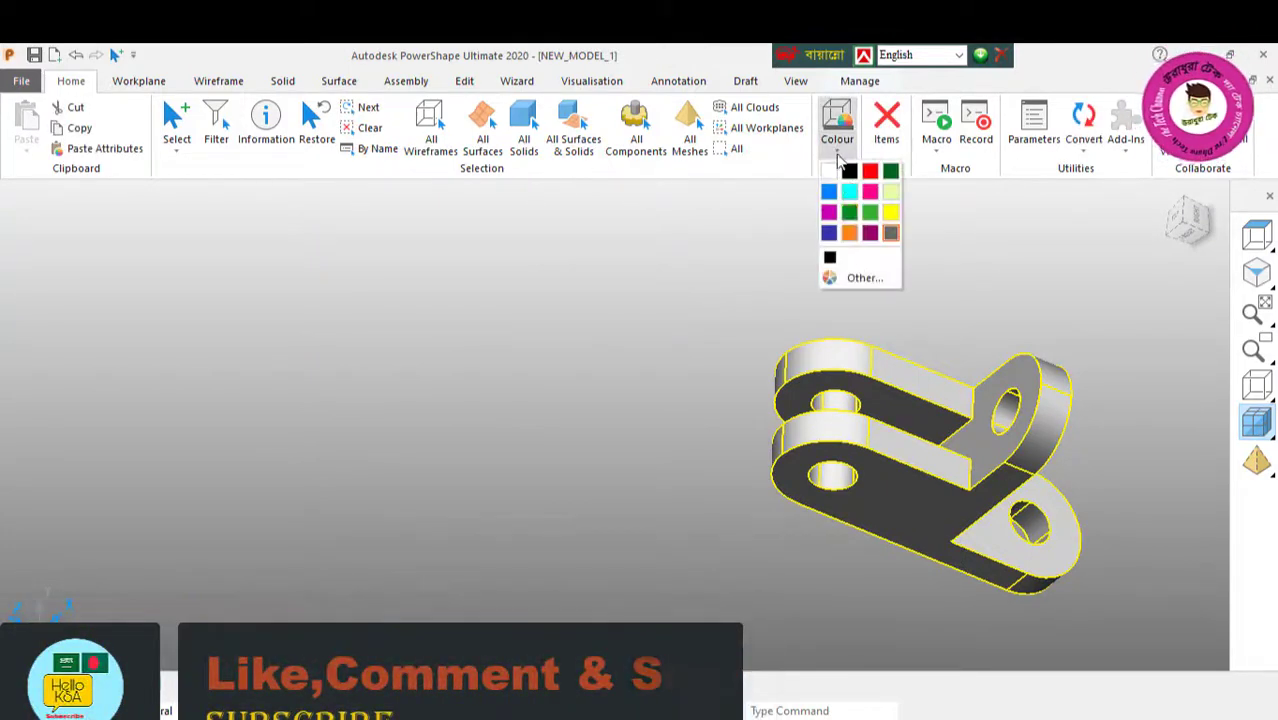
left_click(853, 241)
right_click(598, 304)
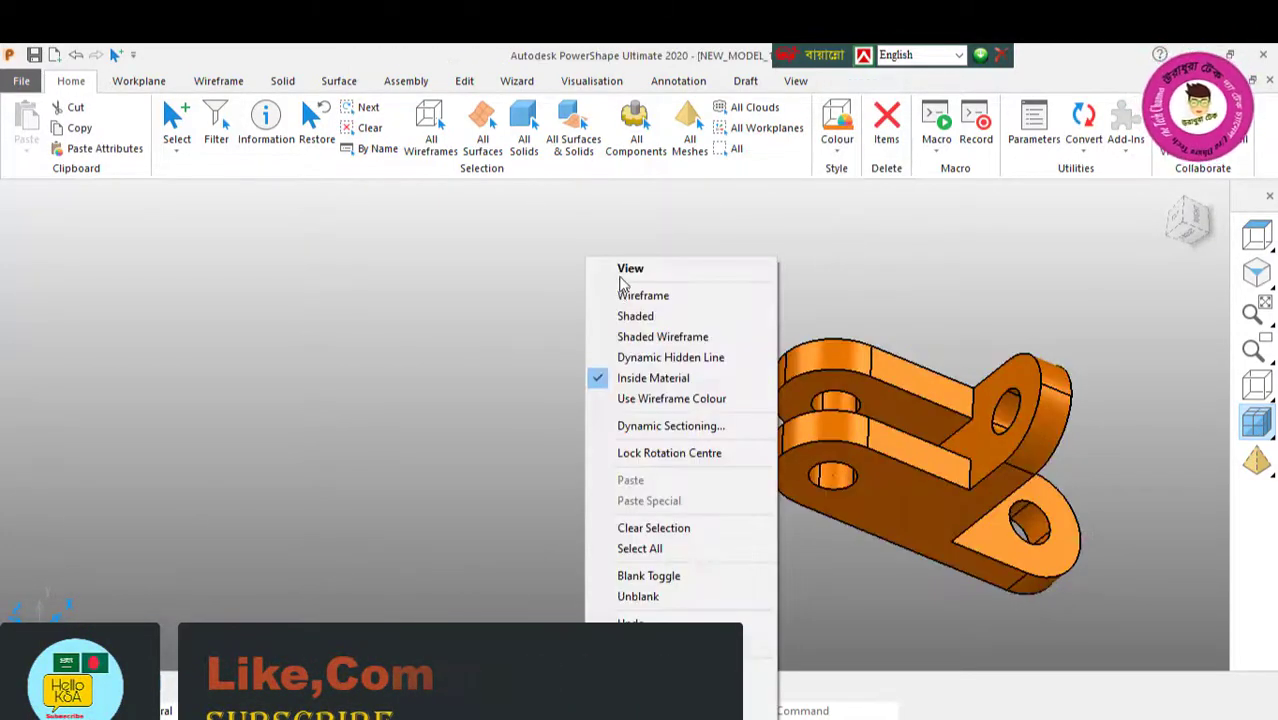
left_click(638, 266)
Step: Recolour the whole bracket solid with a red-orange shade from the standard colours palette
left_click_drag(767, 252, 1225, 632)
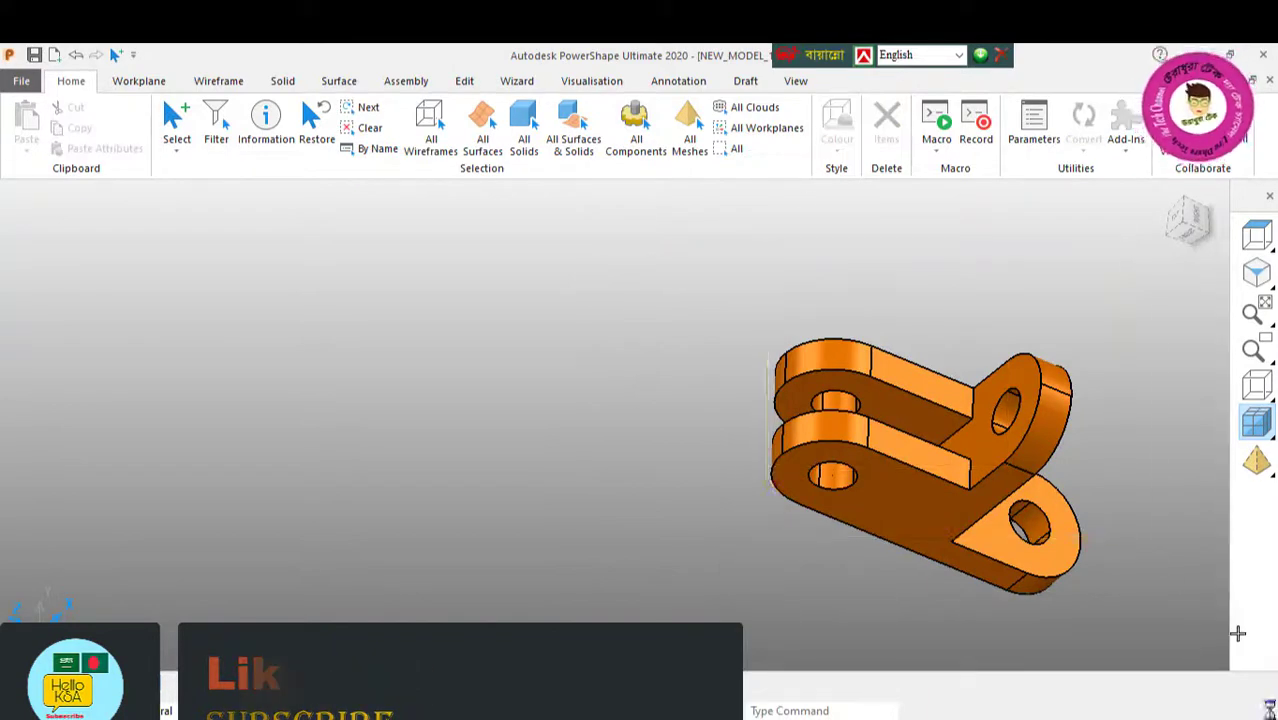
left_click(837, 148)
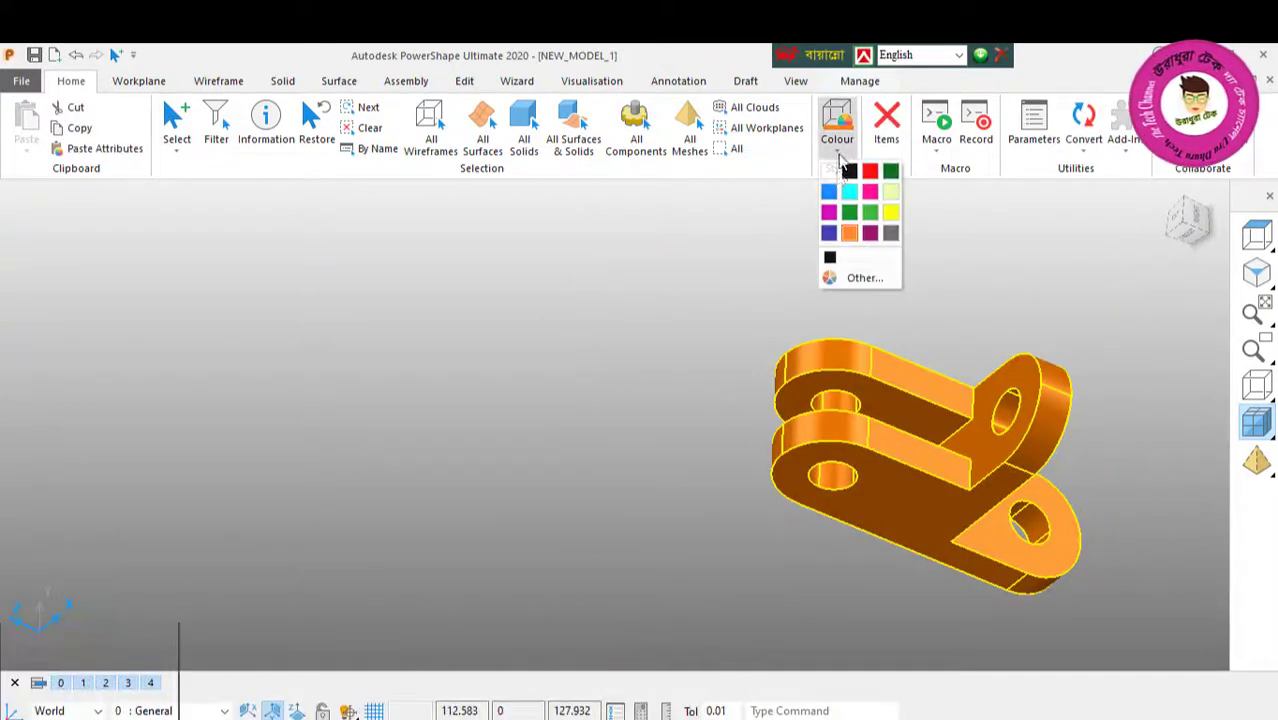
left_click(830, 279)
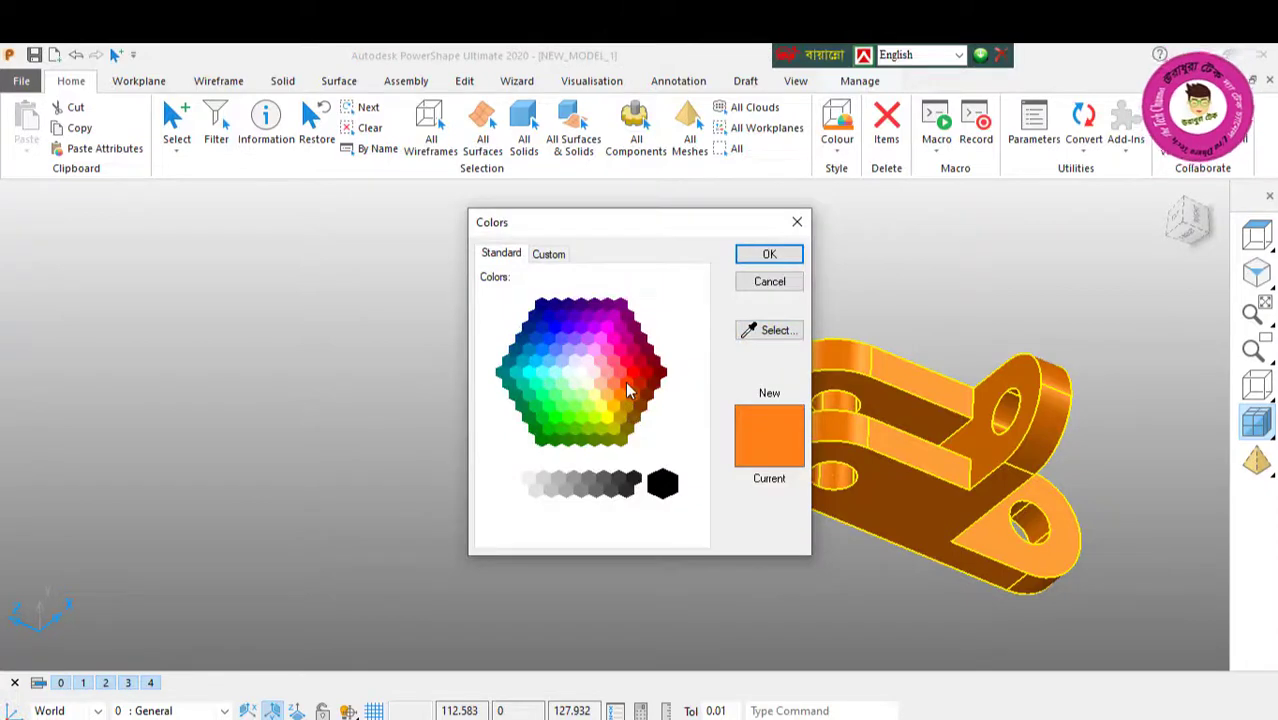
left_click(769, 256)
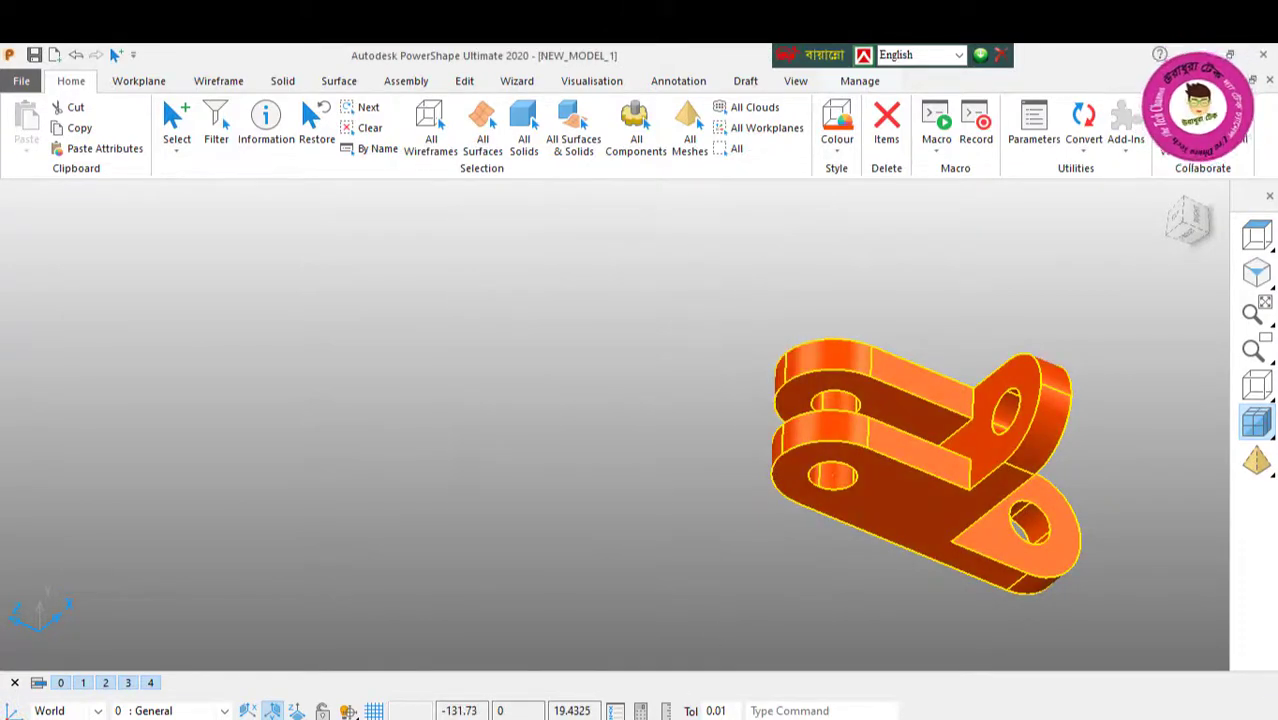